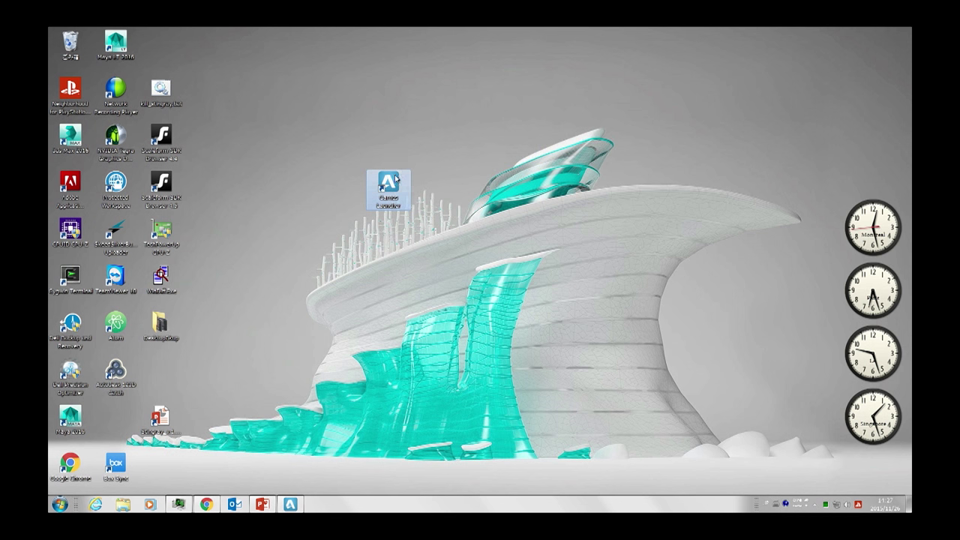
- Start the Autodesk Games Launcher from its desktop shortcut
drag(392, 193, 435, 150)
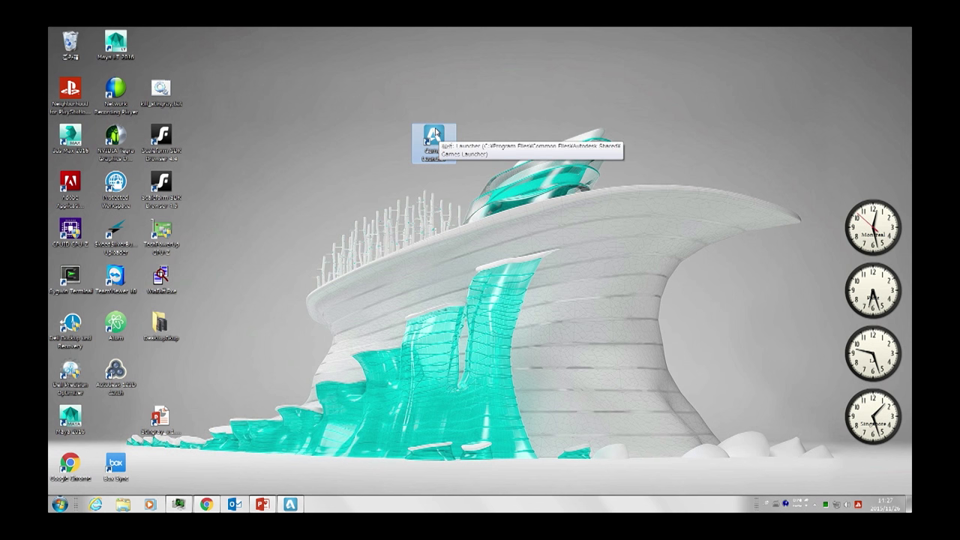
double_click(431, 131)
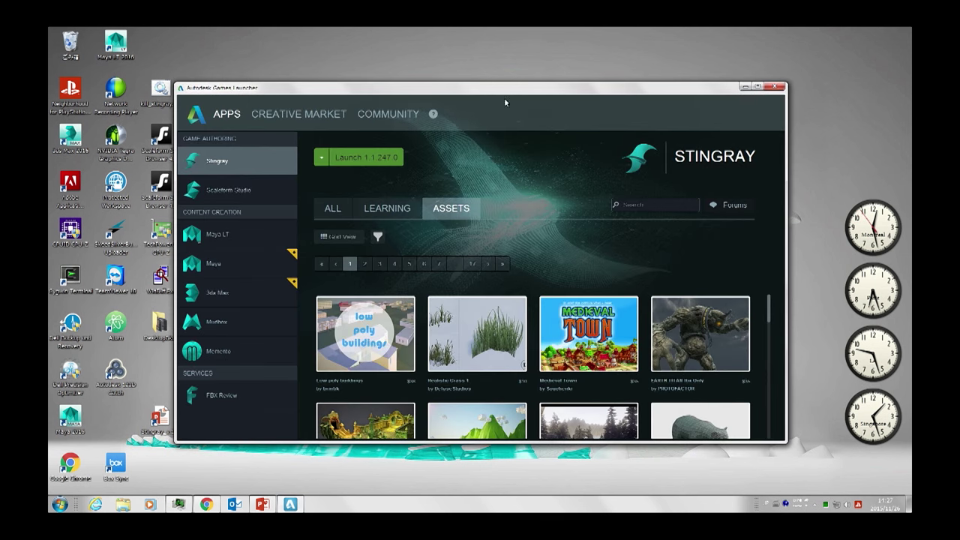
mouse_move(507, 95)
mouse_down()
mouse_move(496, 80)
mouse_move(509, 92)
mouse_up()
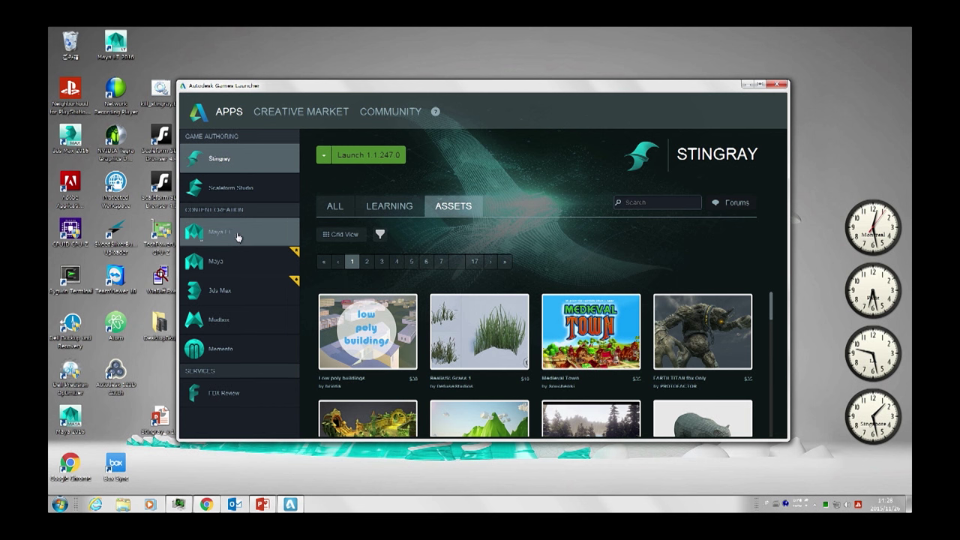
- Review the launchable Stingray versions and the Maya LT, Maya, 3ds Max and Mudbox pages, returning to the Stingray page
click(324, 156)
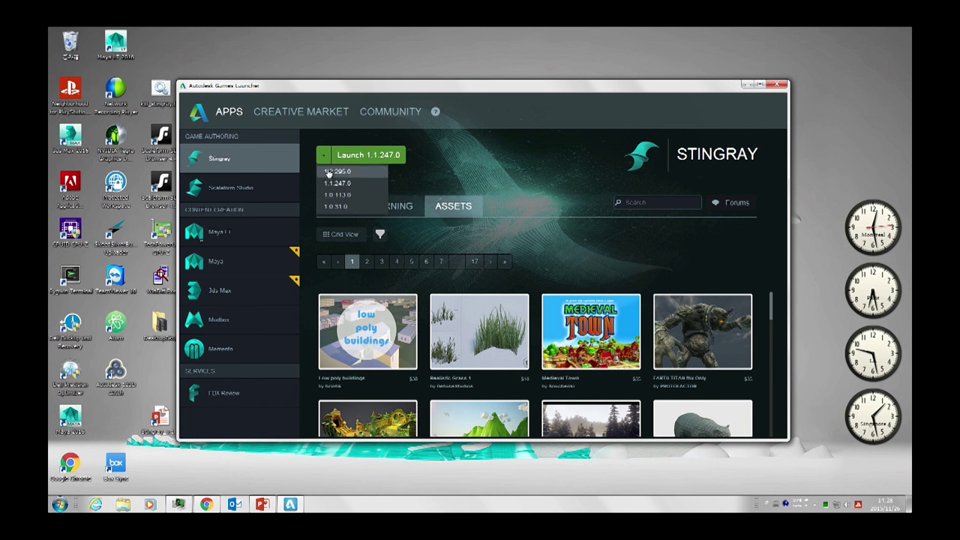
click(449, 154)
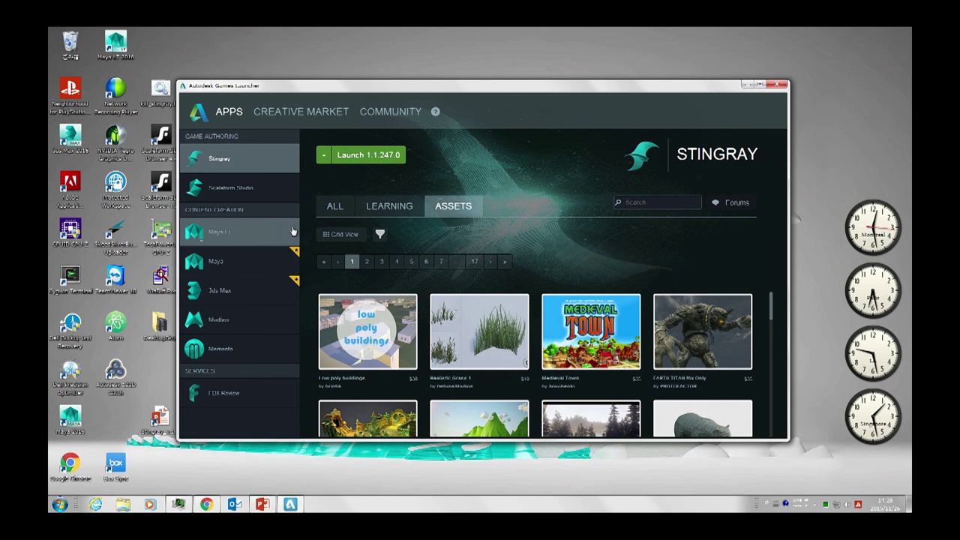
click(247, 239)
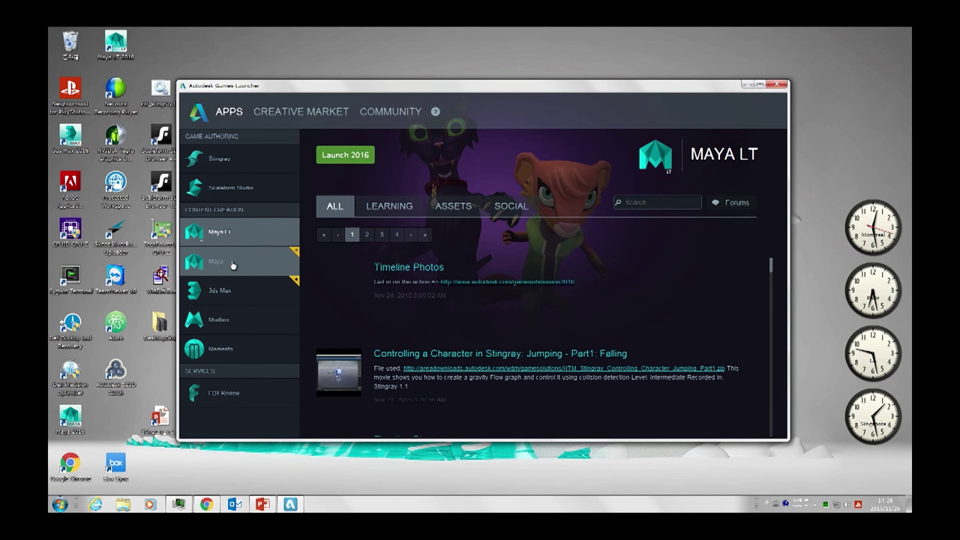
click(234, 264)
click(241, 297)
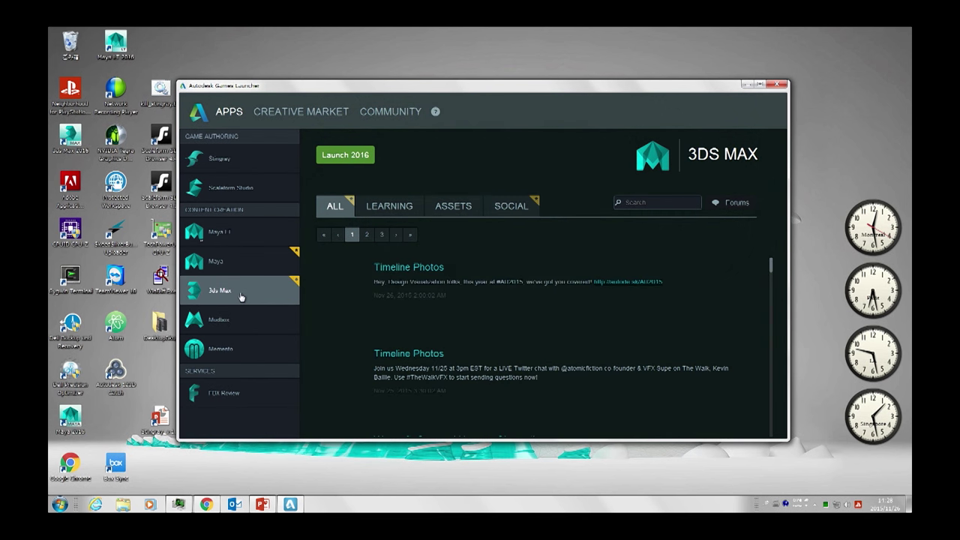
click(231, 328)
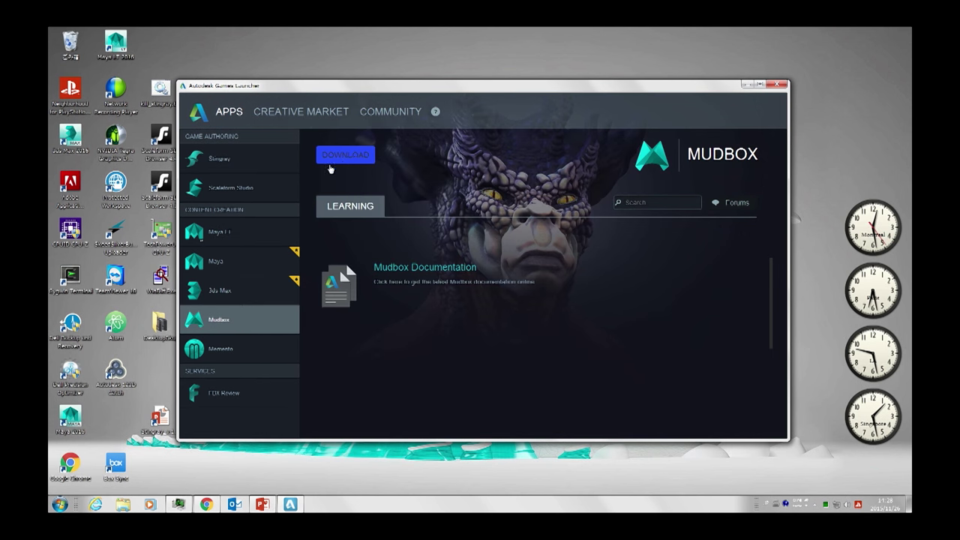
click(233, 234)
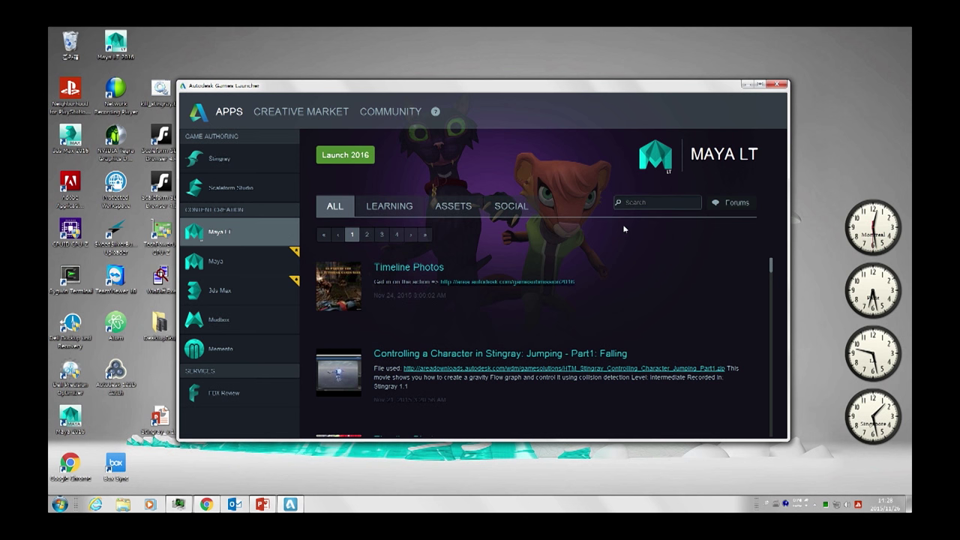
click(225, 161)
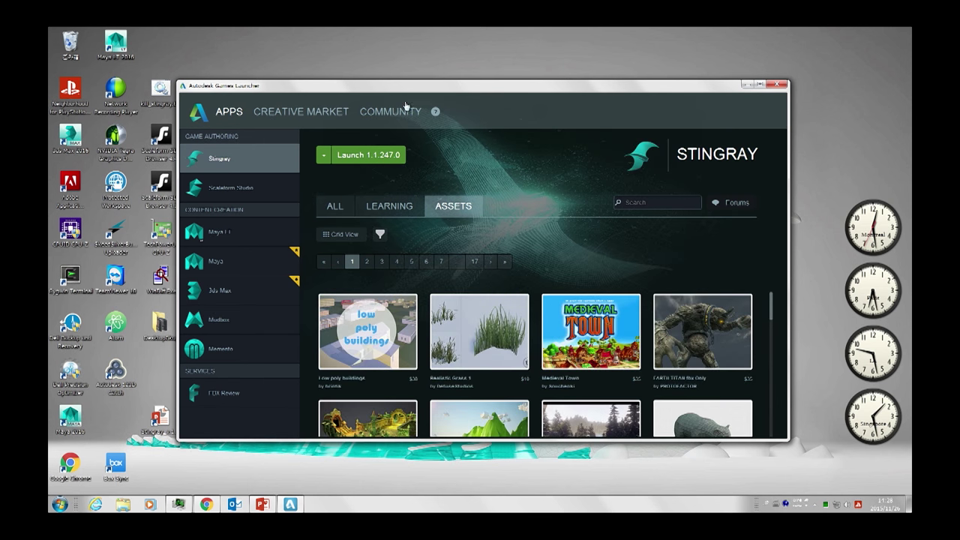
- Launch Stingray 1.1.247.0 and minimise the Games Launcher, moving the Stingray Projects window higher on the desktop
drag(437, 92, 432, 83)
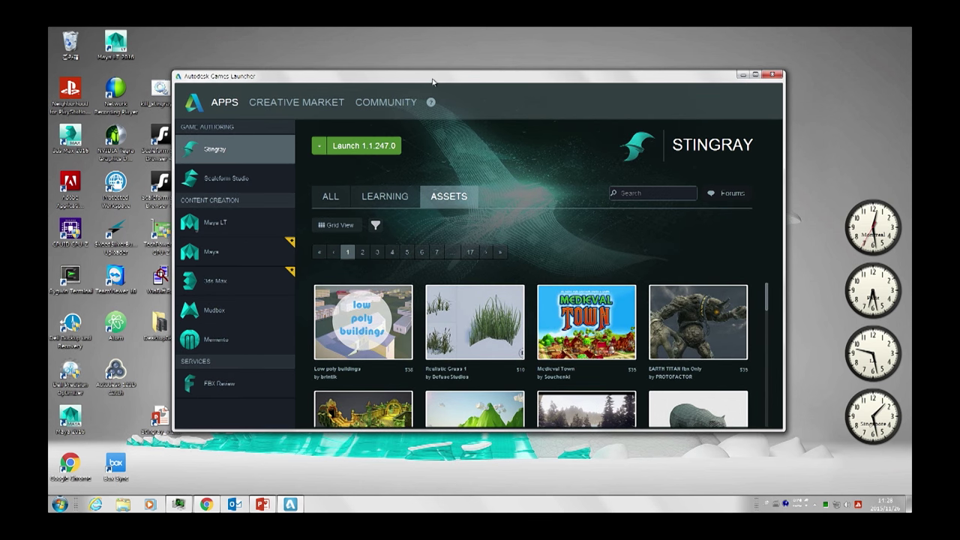
click(354, 147)
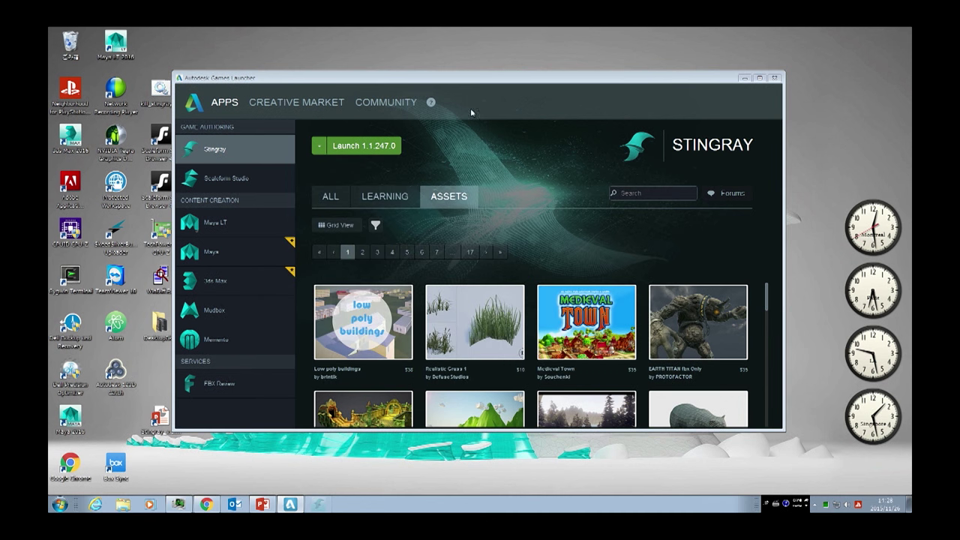
click(744, 78)
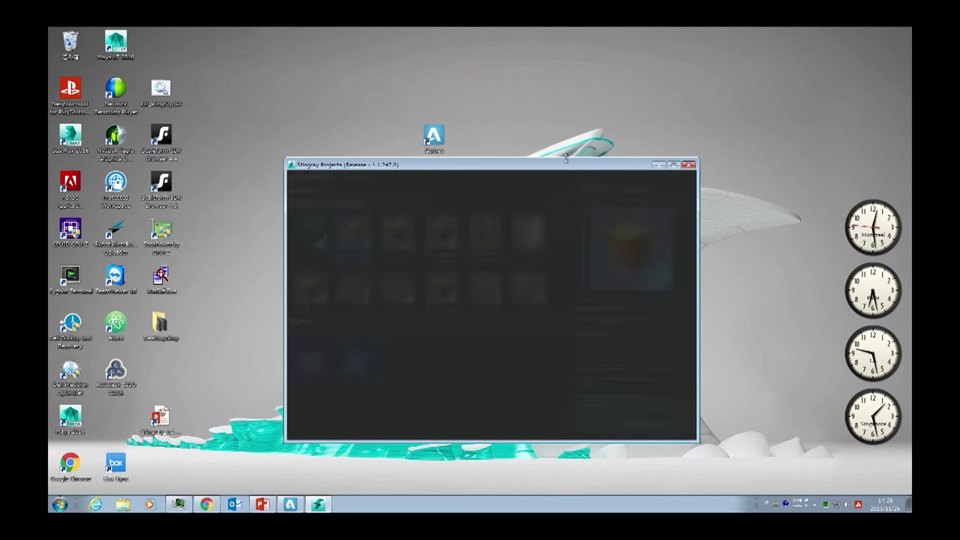
drag(564, 169, 538, 112)
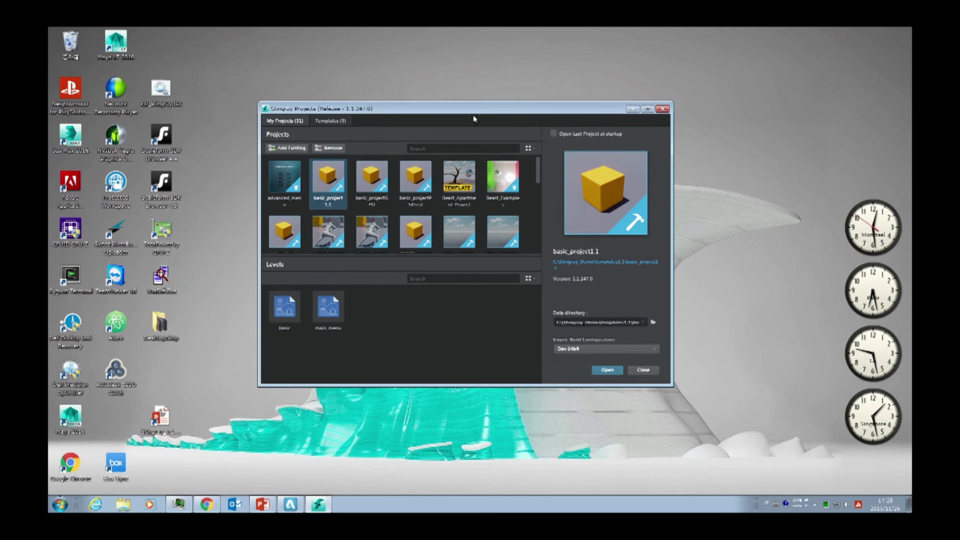
- Compare the available project templates with the list of existing projects
click(330, 120)
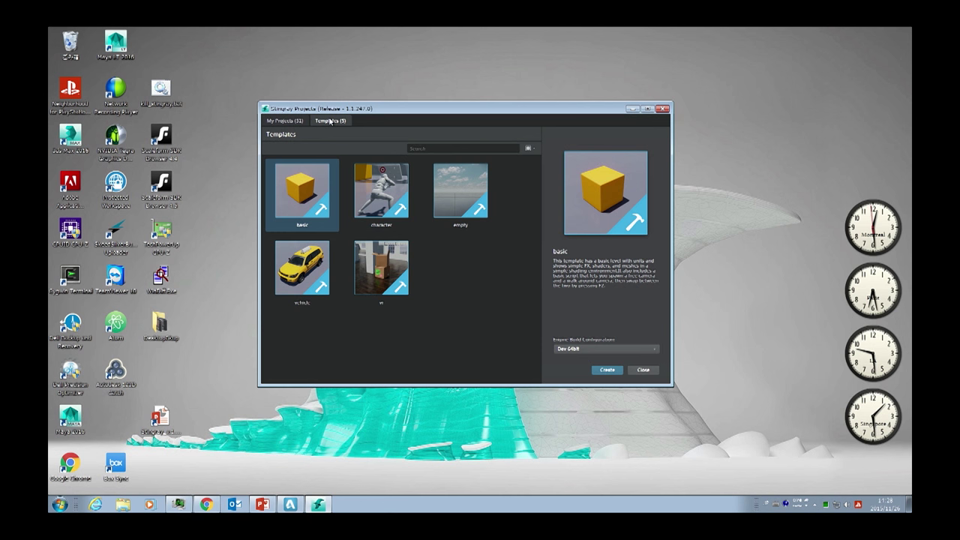
drag(453, 110, 448, 106)
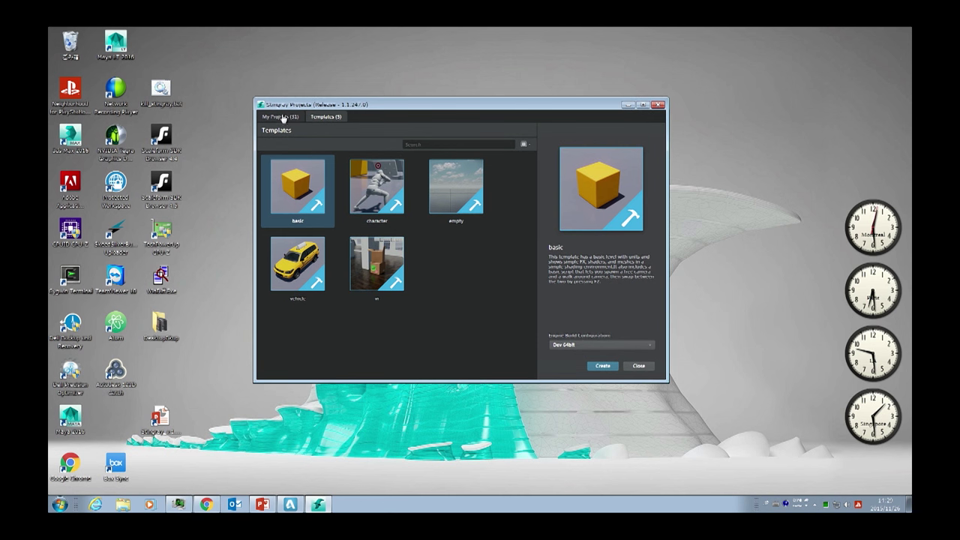
click(284, 118)
mouse_move(534, 168)
mouse_down()
mouse_move(533, 240)
mouse_move(534, 159)
mouse_up()
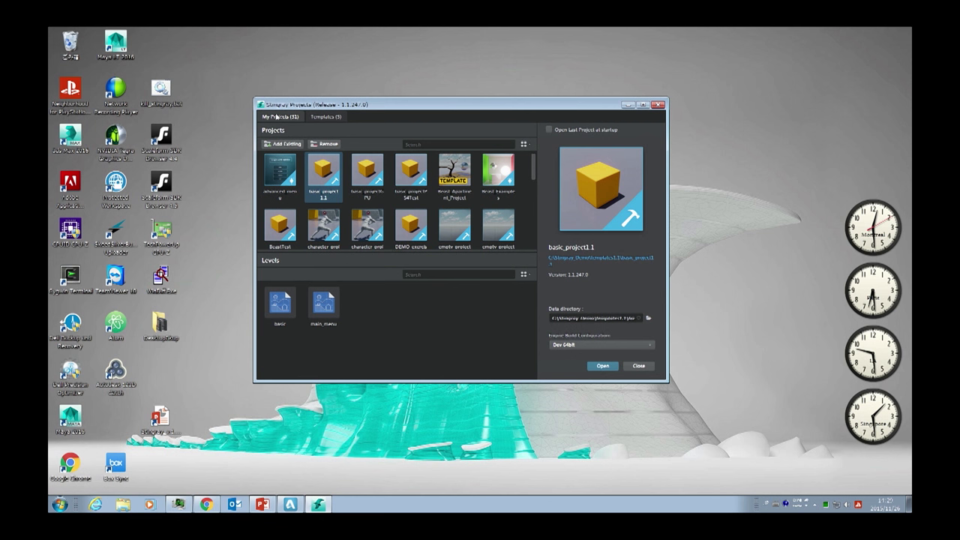
click(322, 117)
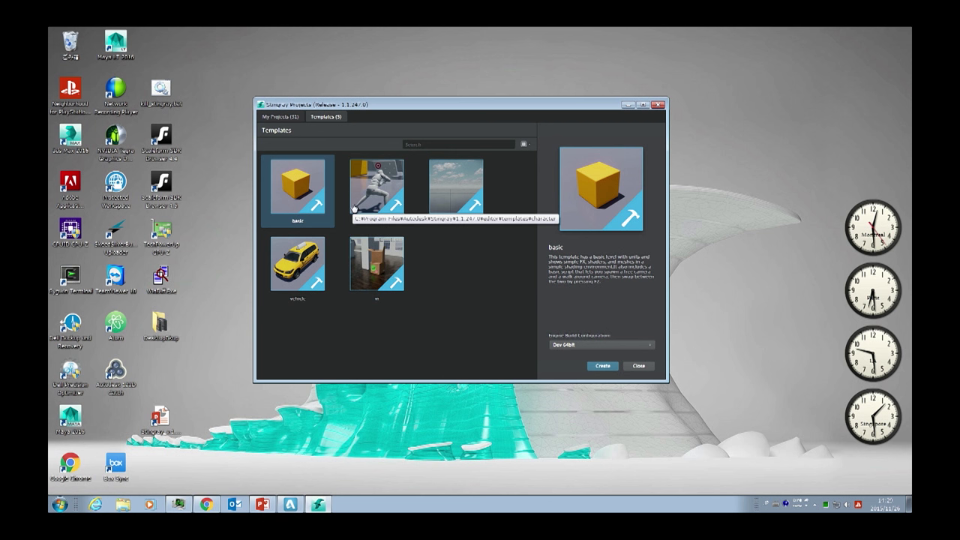
drag(459, 110, 461, 100)
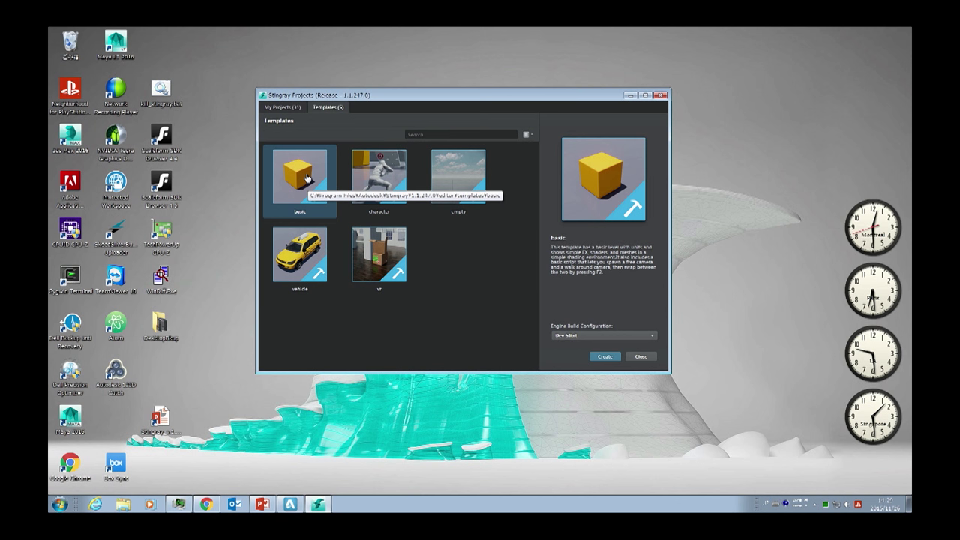
- Open the basic level of the existing project basic_project1.1
click(283, 107)
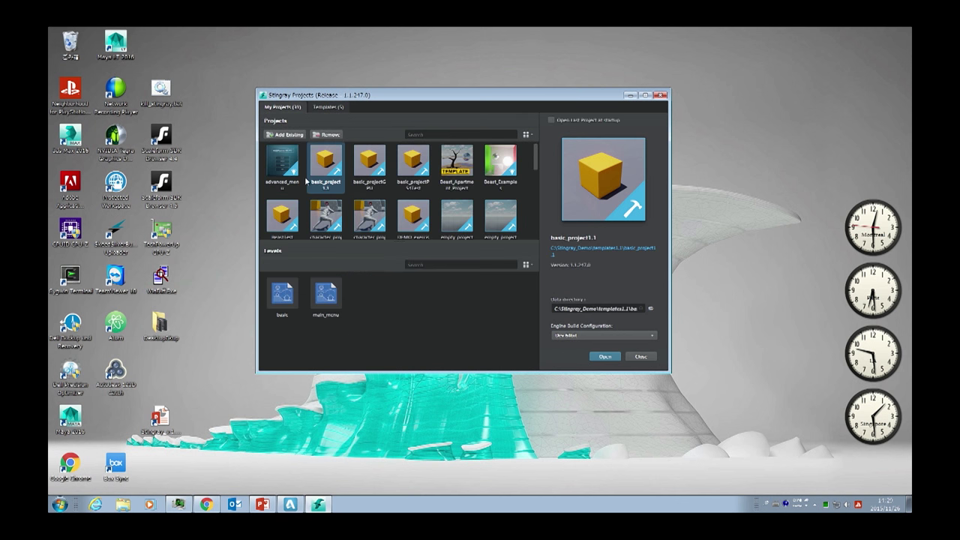
click(284, 294)
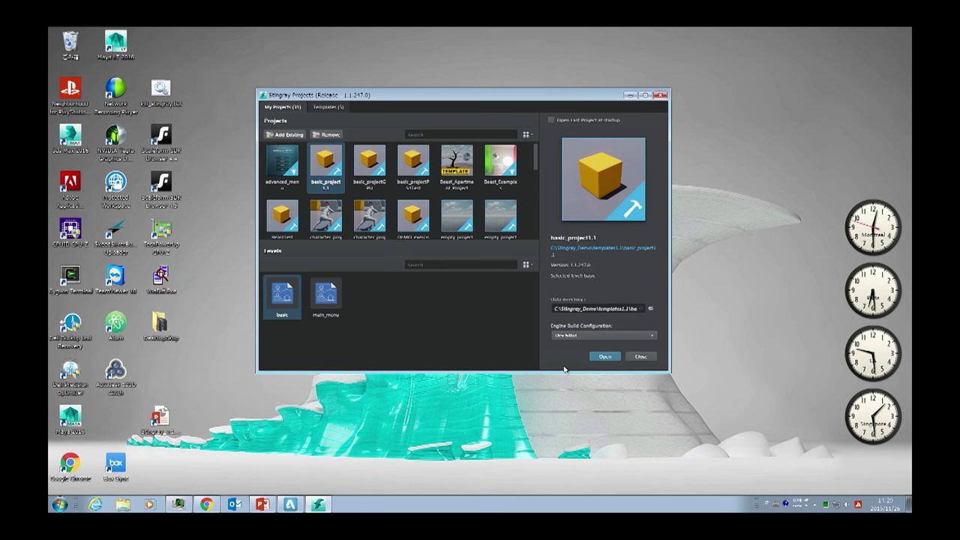
click(604, 356)
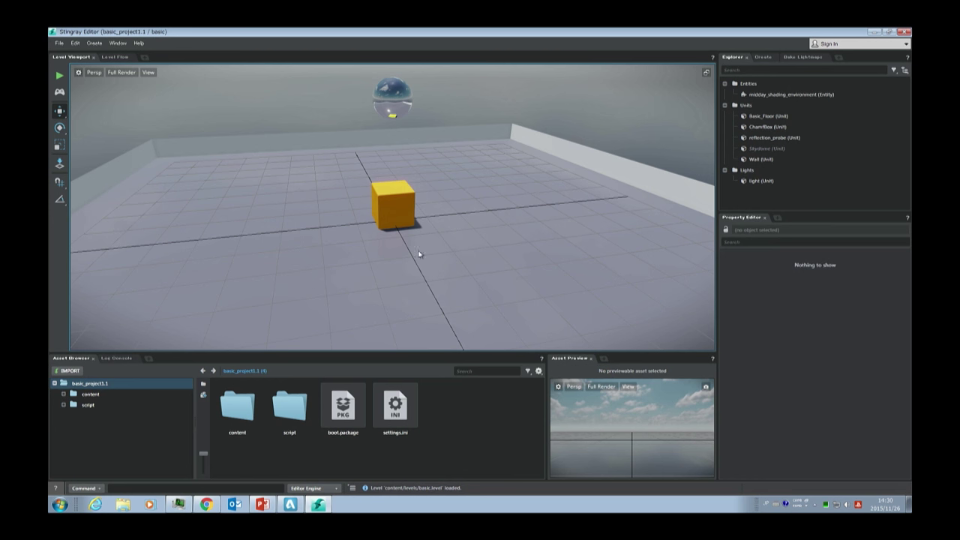
- Select the floor in the level and view the contents of the project's materials and levels folders
click(392, 207)
click(298, 206)
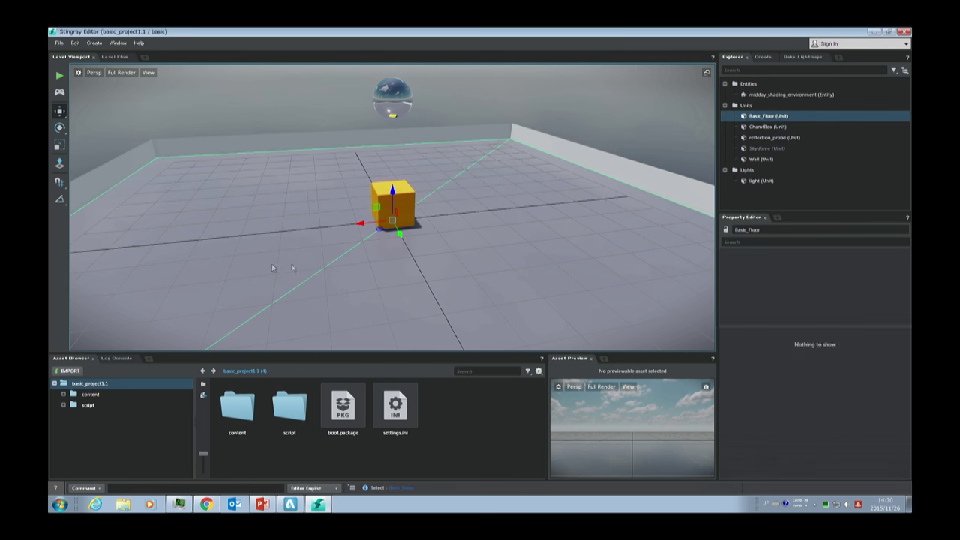
click(63, 393)
click(102, 426)
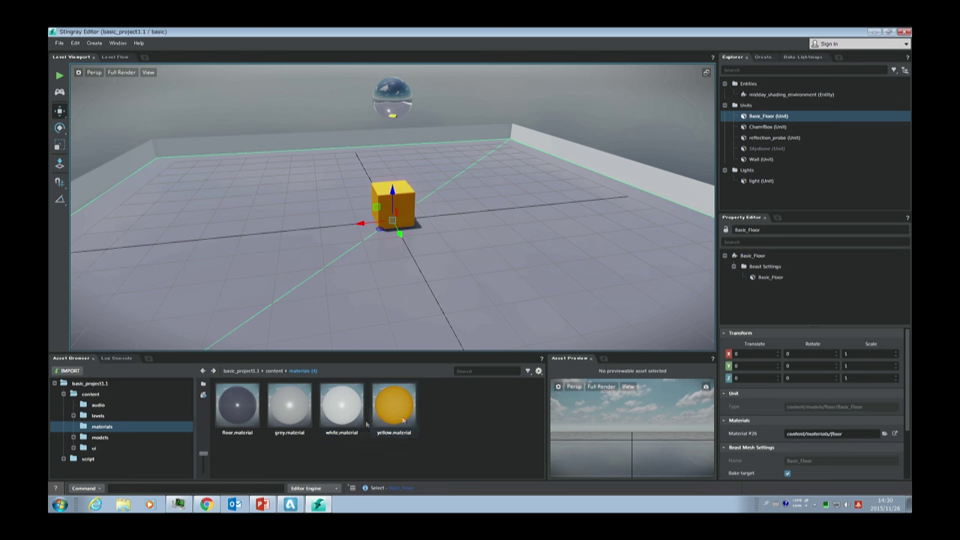
click(97, 416)
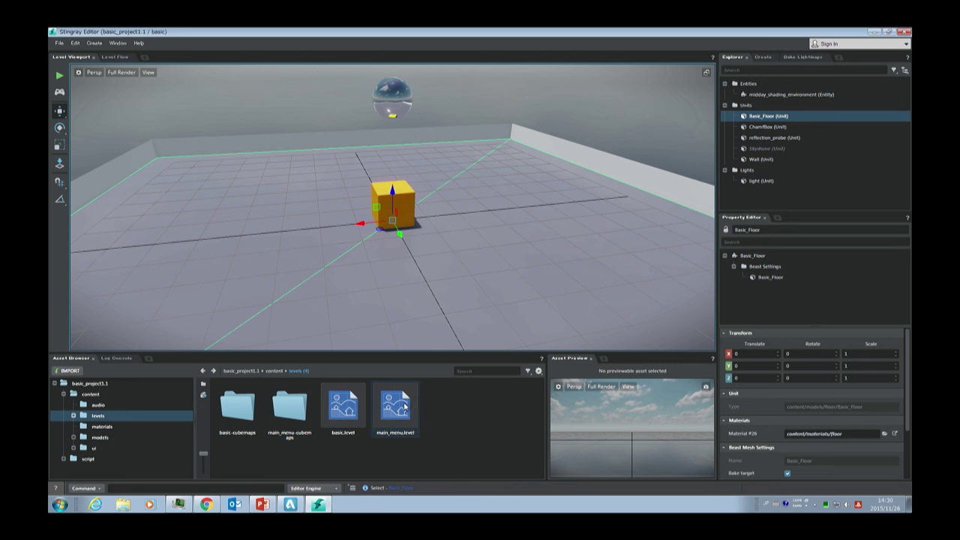
- Examine the file commands for levels, import and export, and project management
click(58, 44)
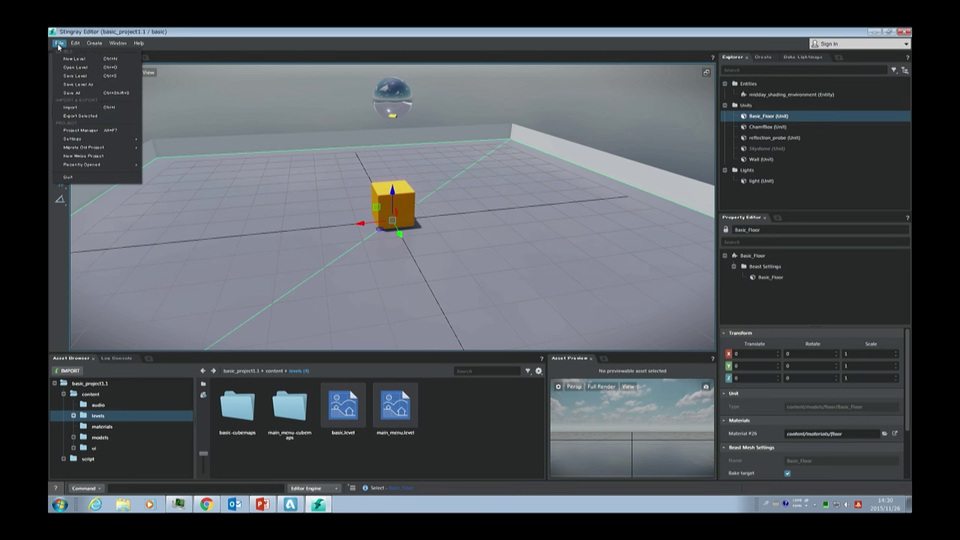
click(380, 33)
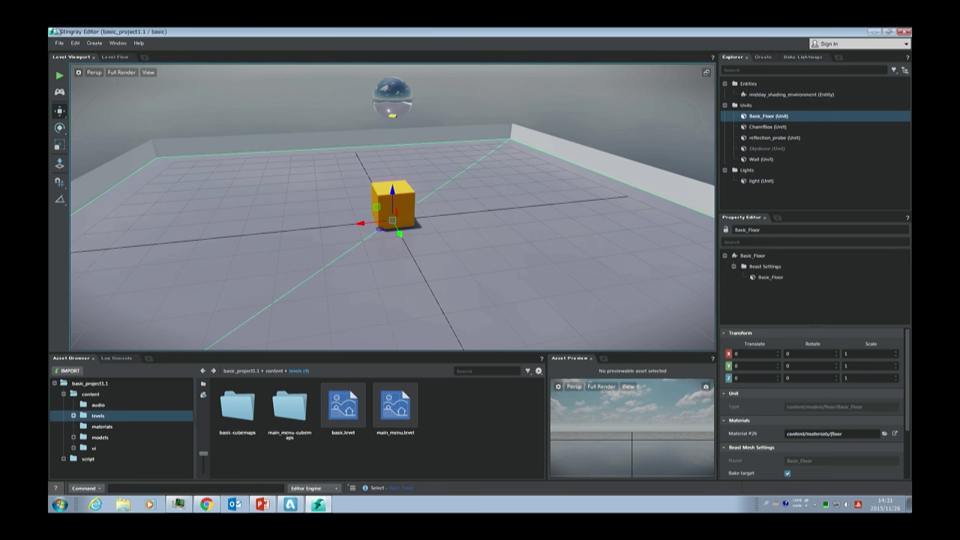
click(59, 43)
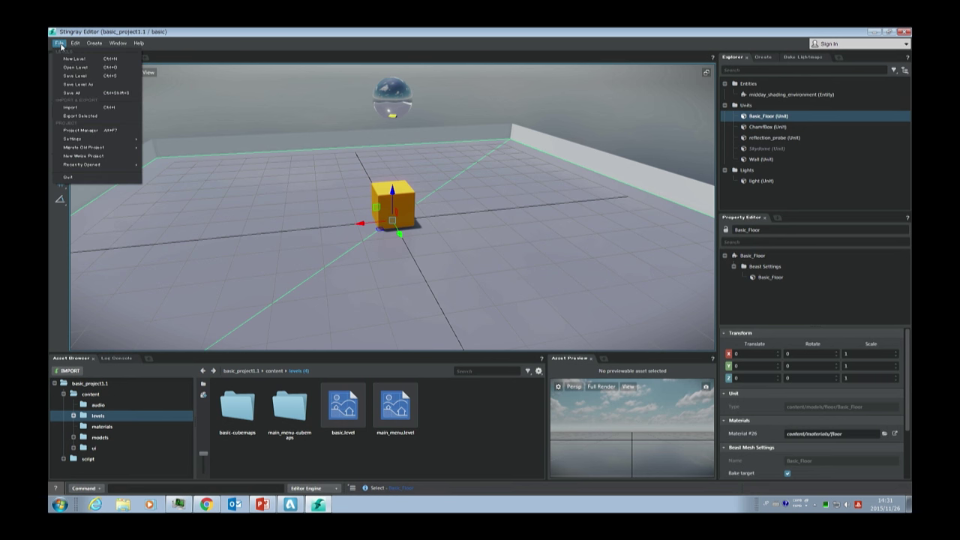
click(146, 56)
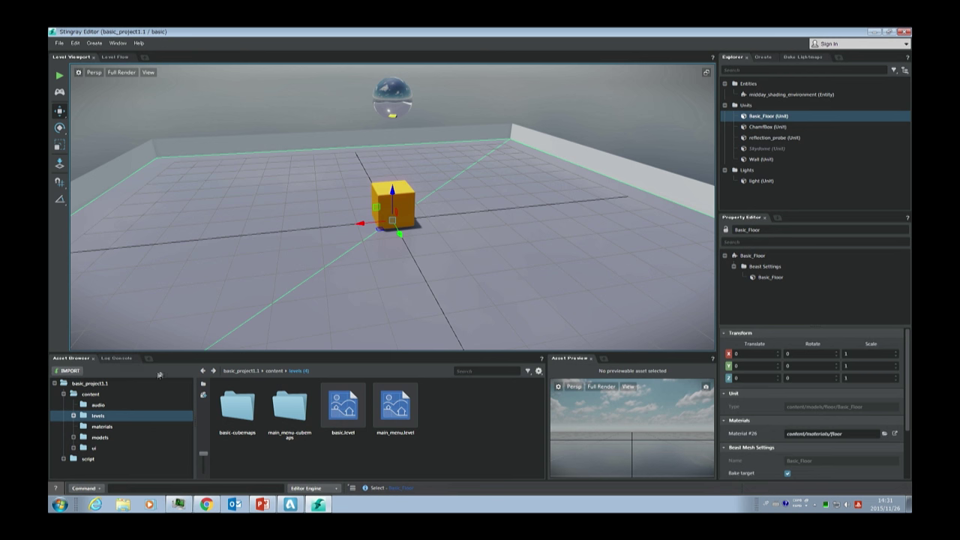
- View the log console and preview the floor and grey materials from the project's materials folder
click(116, 357)
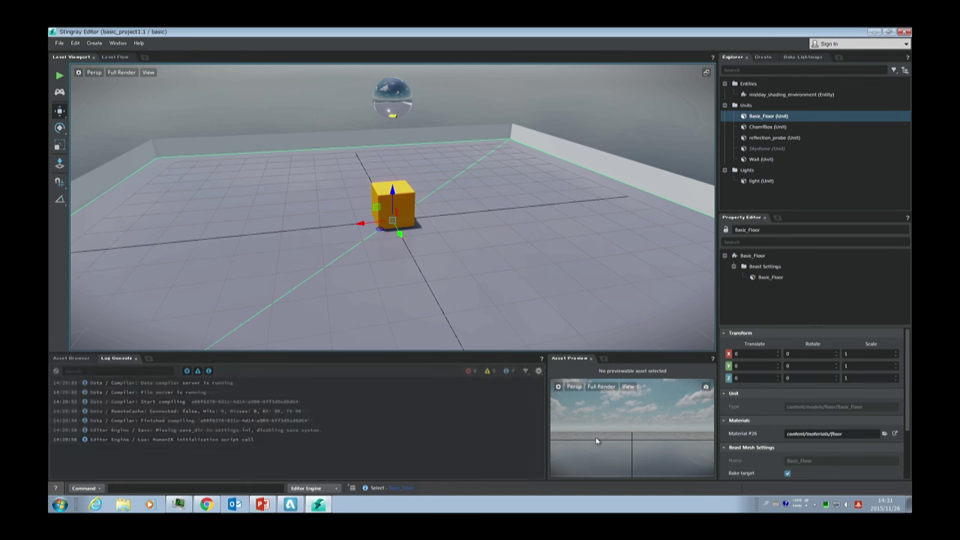
click(69, 359)
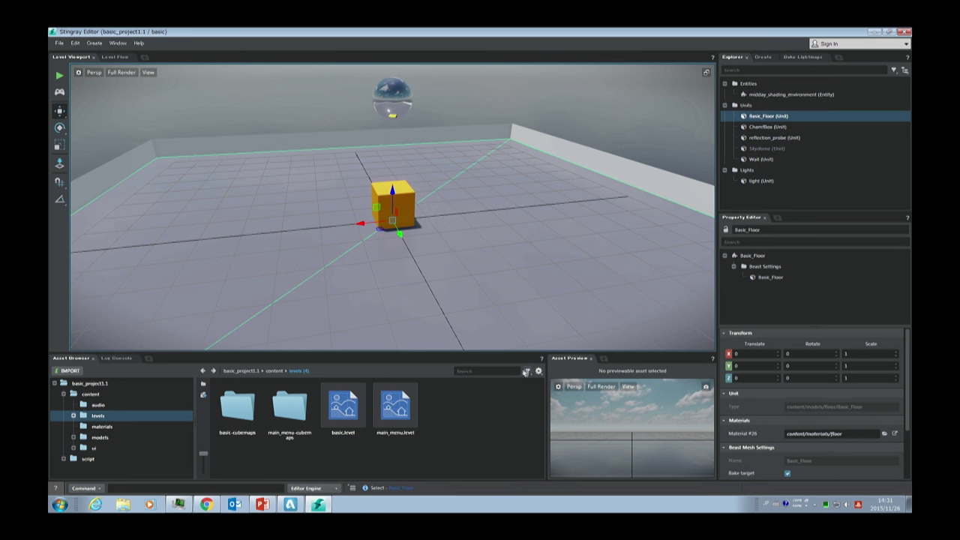
click(104, 429)
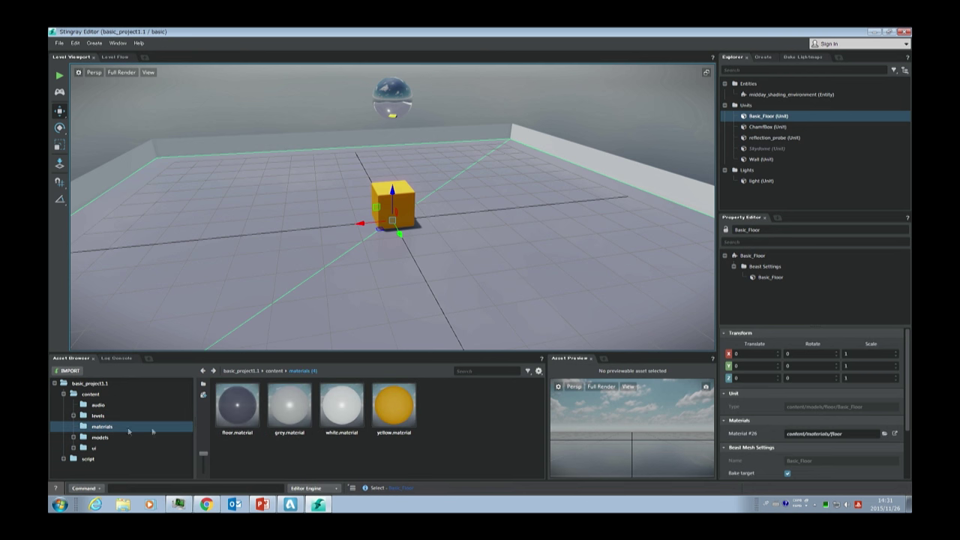
click(239, 408)
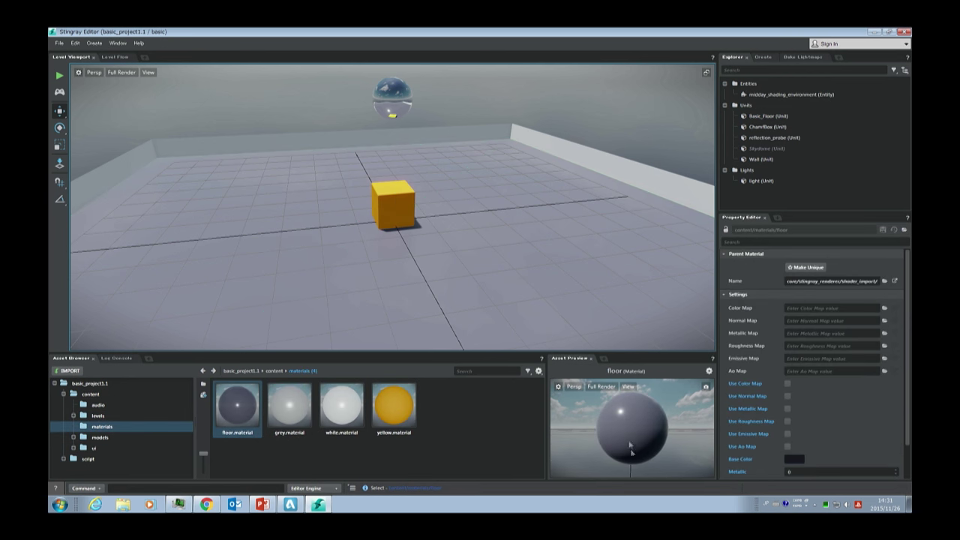
click(286, 407)
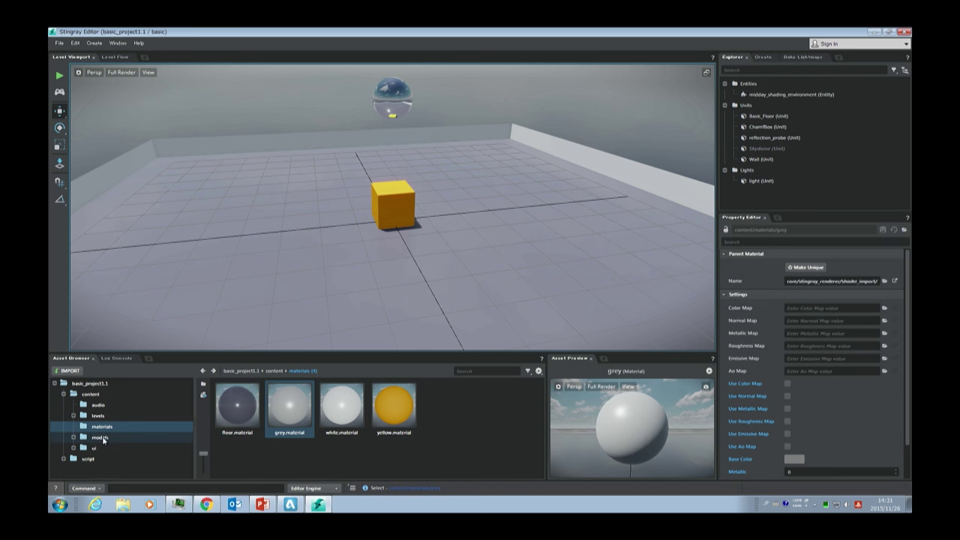
- Preview the Basic_Floor unit in the models' floor folder, and the material and unit in the character folder
click(104, 441)
double_click(288, 407)
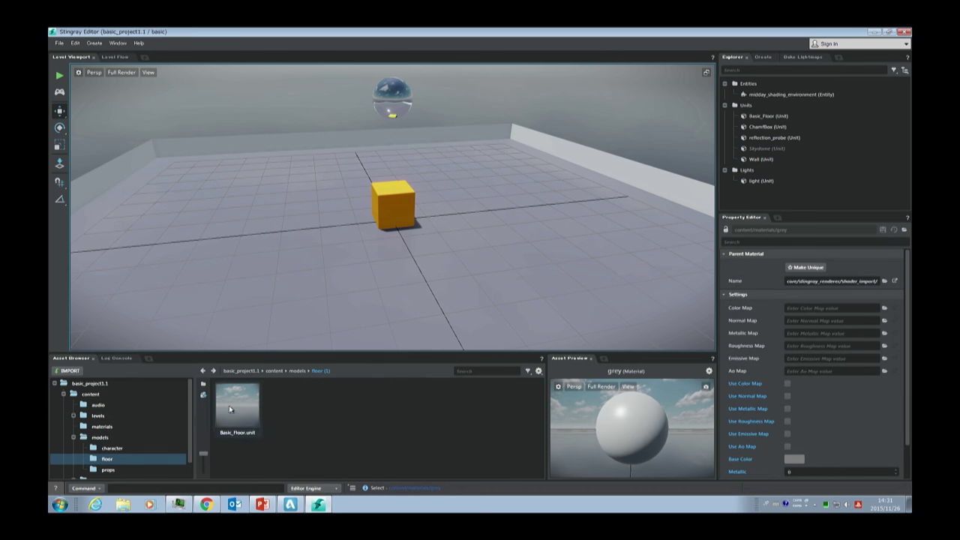
click(243, 402)
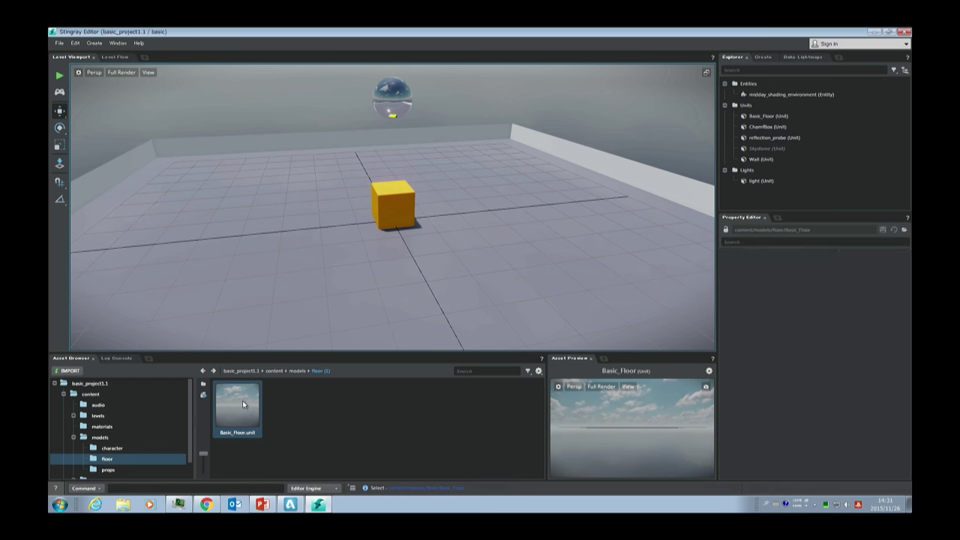
click(110, 448)
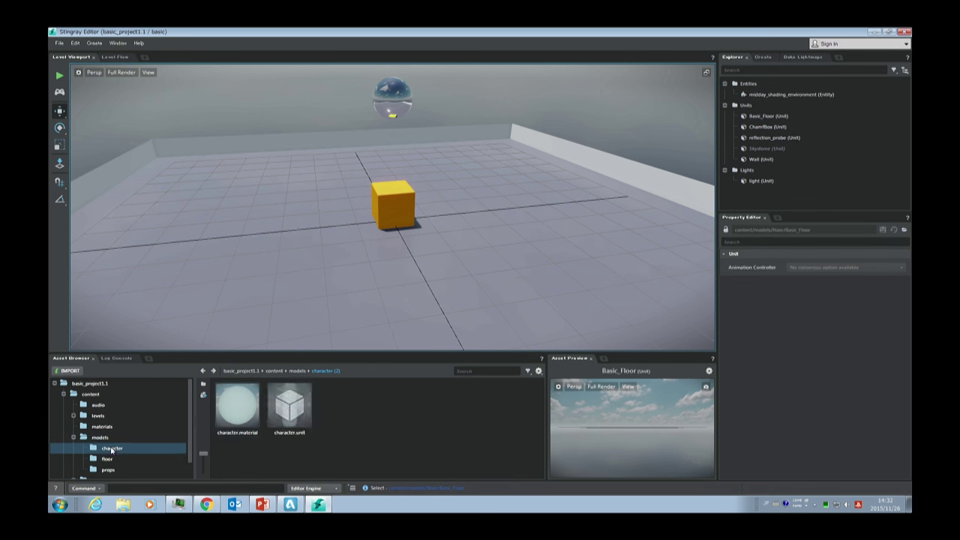
click(251, 413)
click(292, 413)
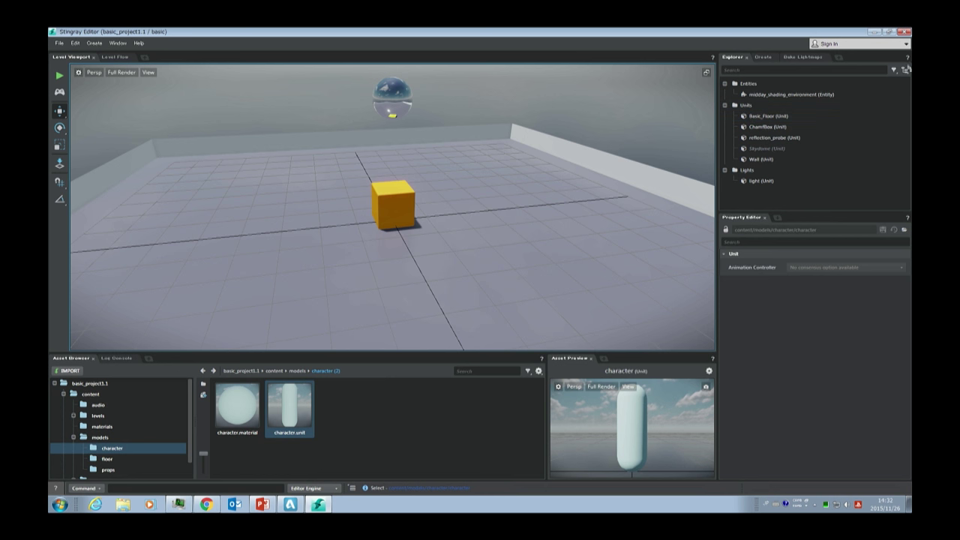
- Switch the level's Explorer to the Layers view and examine the object types available for filtering
click(904, 69)
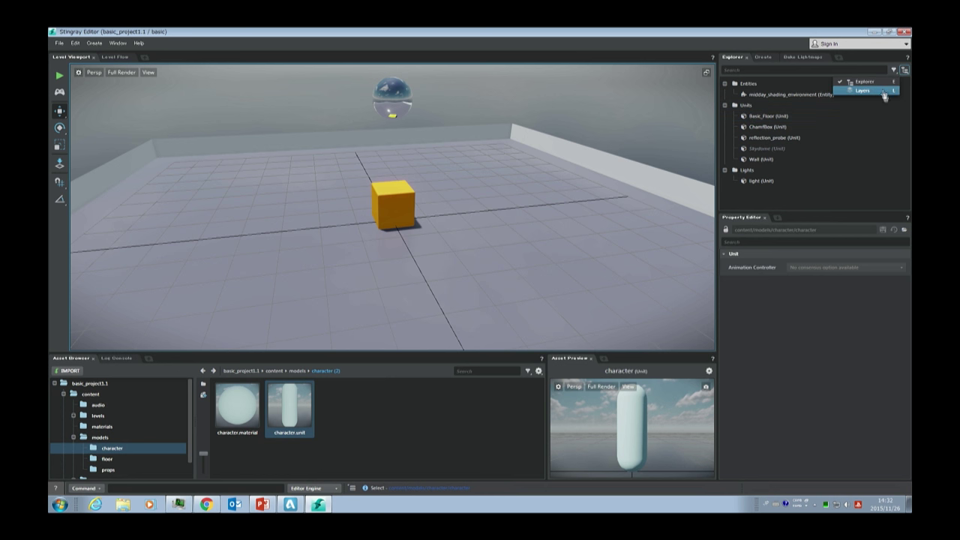
click(879, 91)
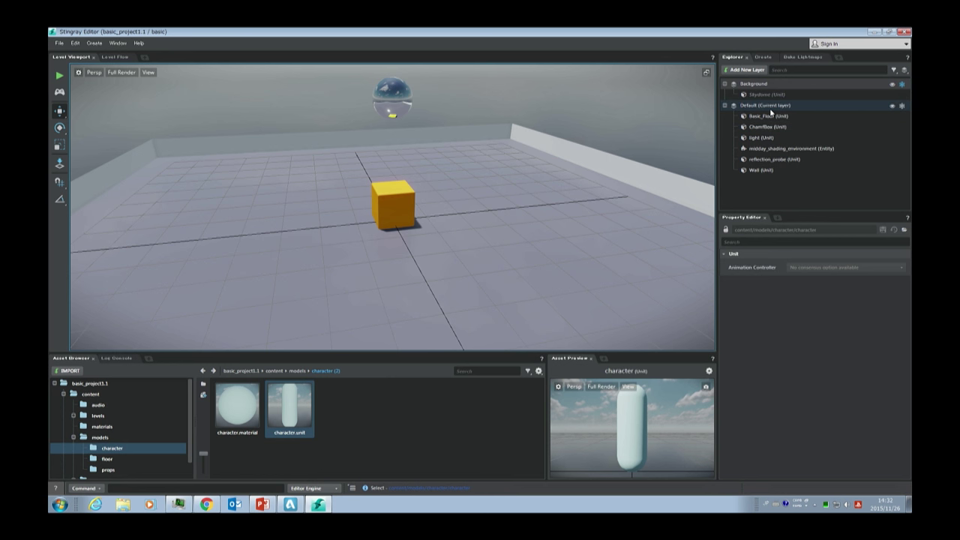
click(893, 70)
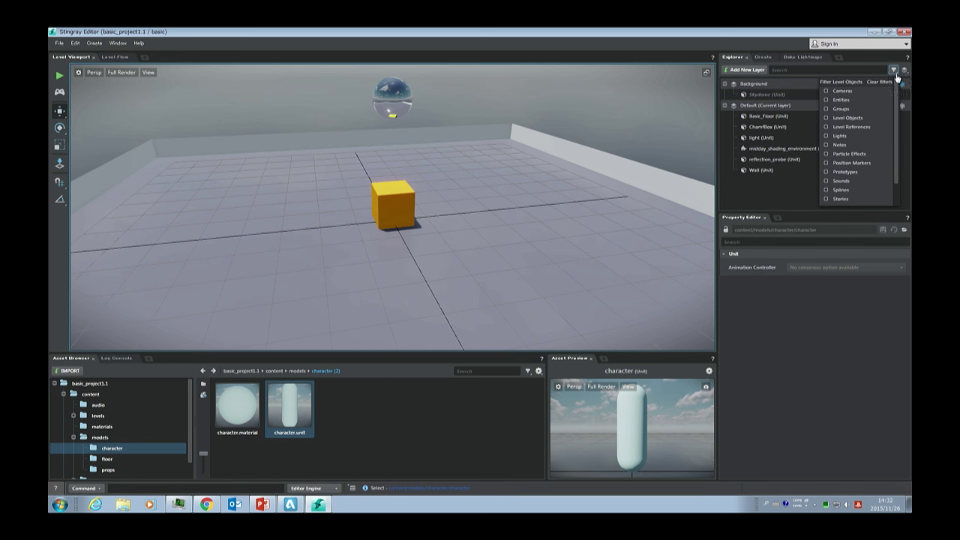
click(894, 71)
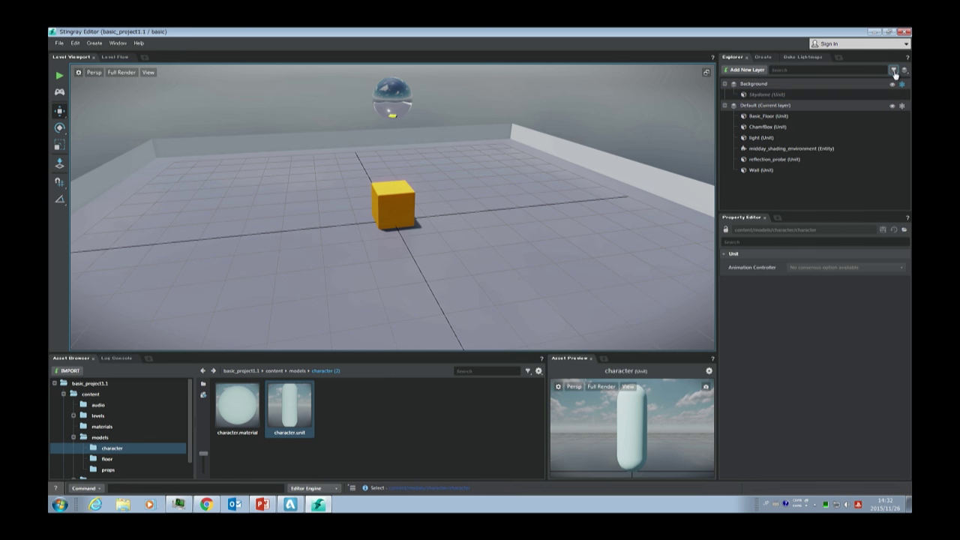
click(894, 71)
click(894, 72)
click(893, 71)
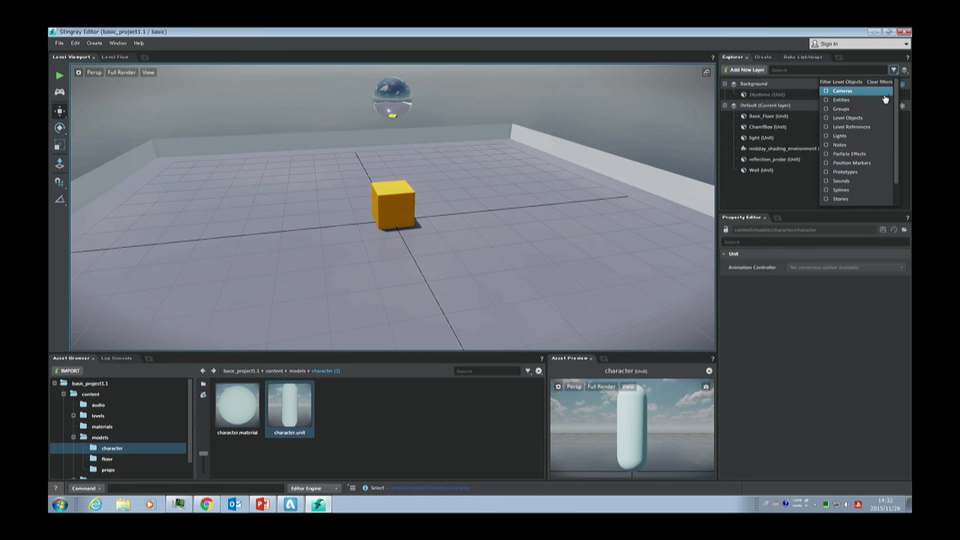
click(833, 70)
click(833, 70)
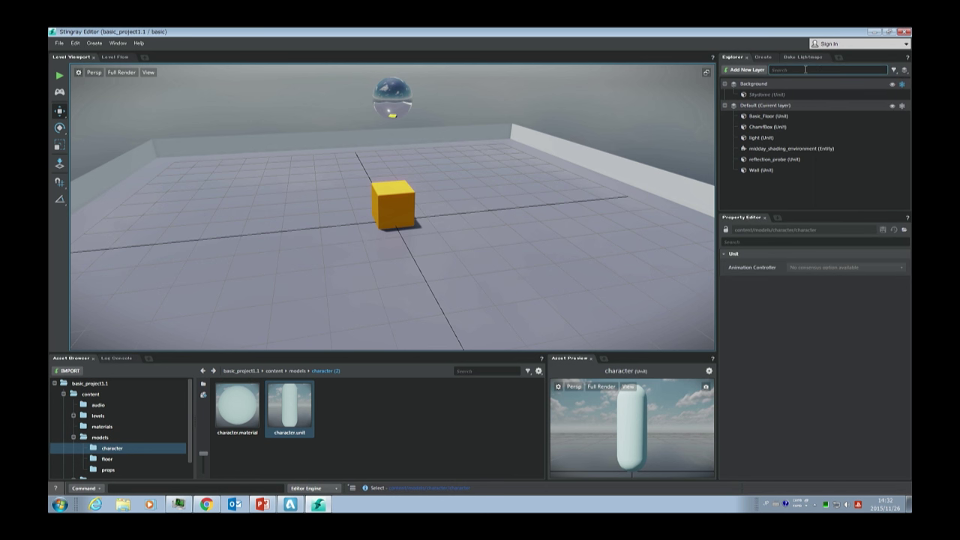
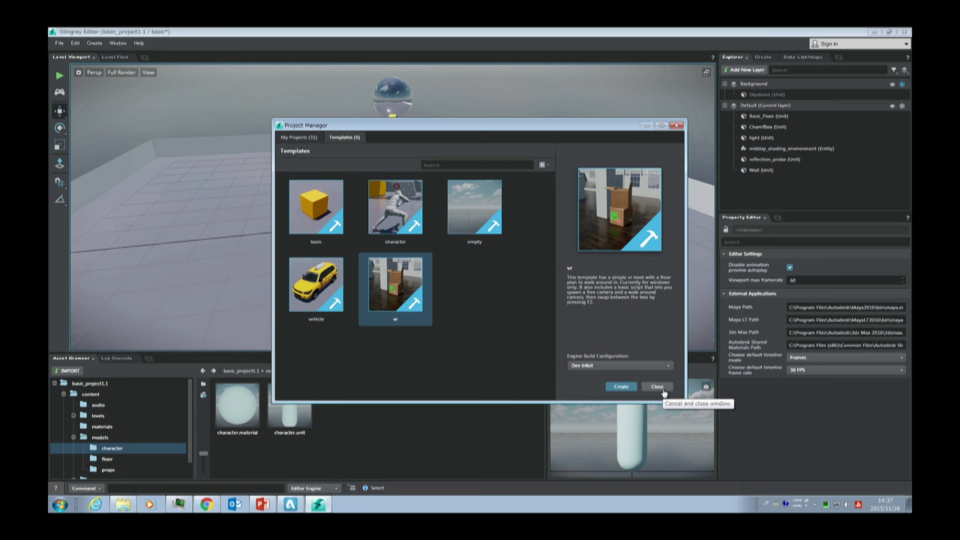
- Open the robot level of robot-fps-project without saving the changes to the basic level
click(298, 139)
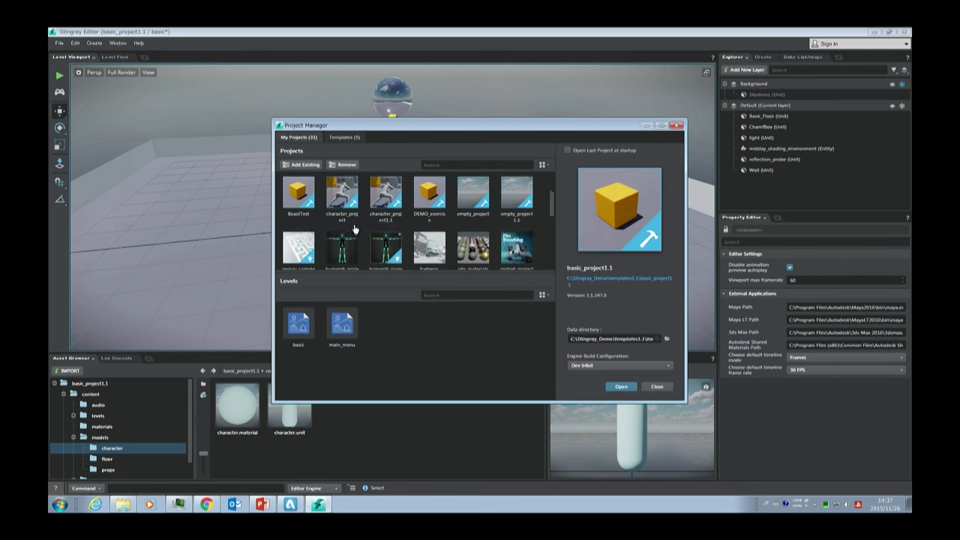
scroll(355, 229, down, 3)
click(341, 217)
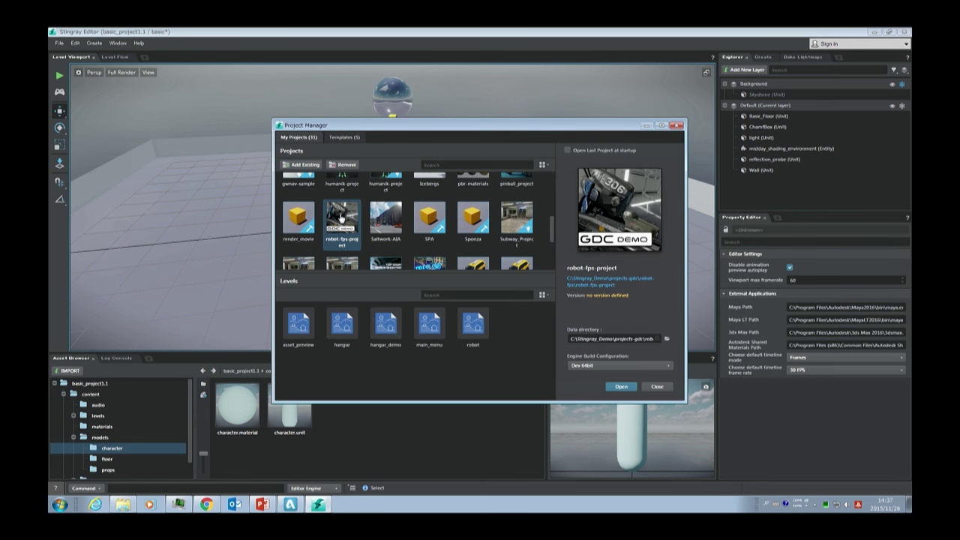
click(477, 330)
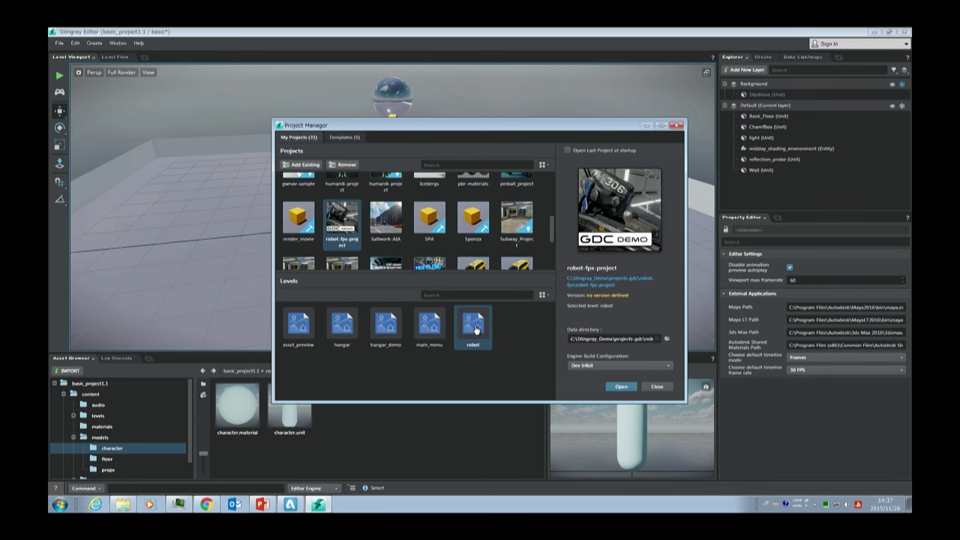
click(621, 389)
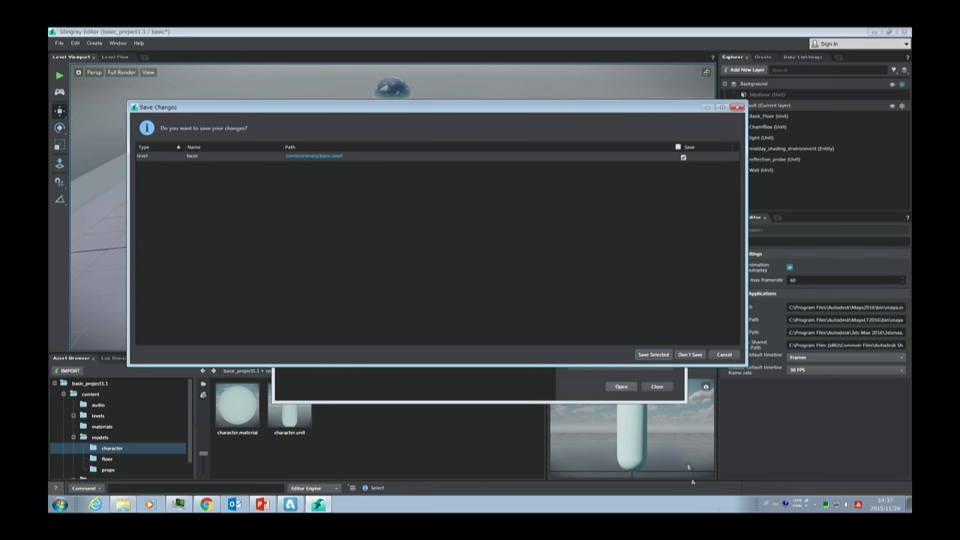
click(688, 354)
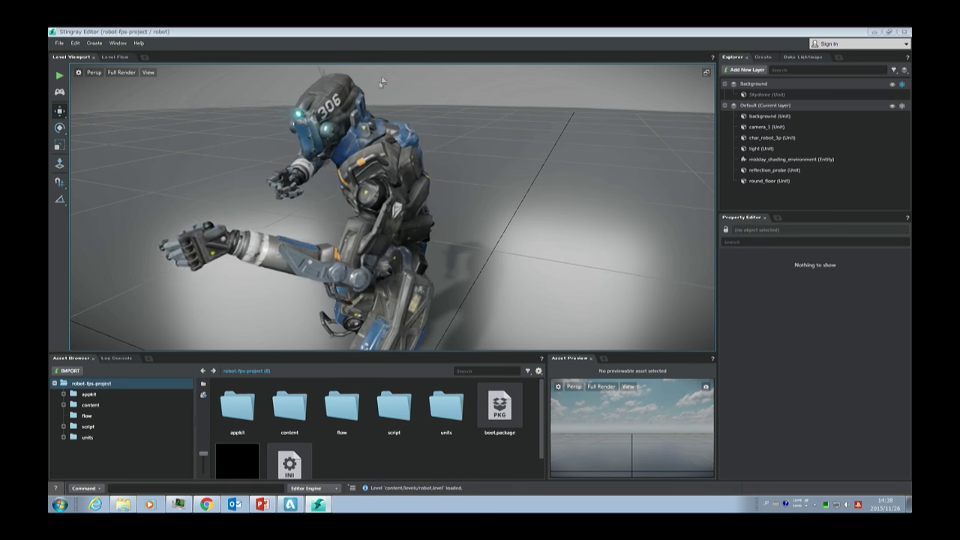
- Select the robot character in the level and examine its camera, material, Beast and script data properties
click(373, 173)
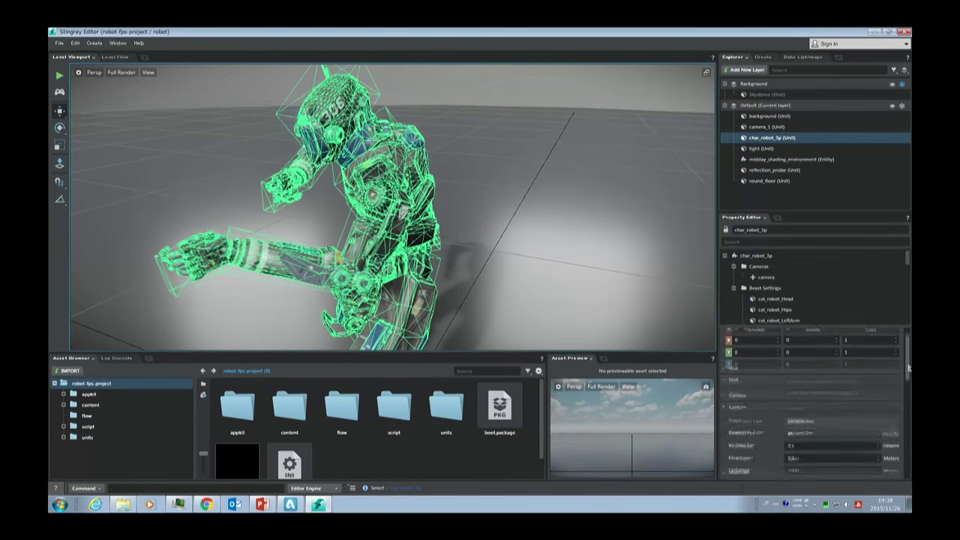
scroll(830, 392, up, 1)
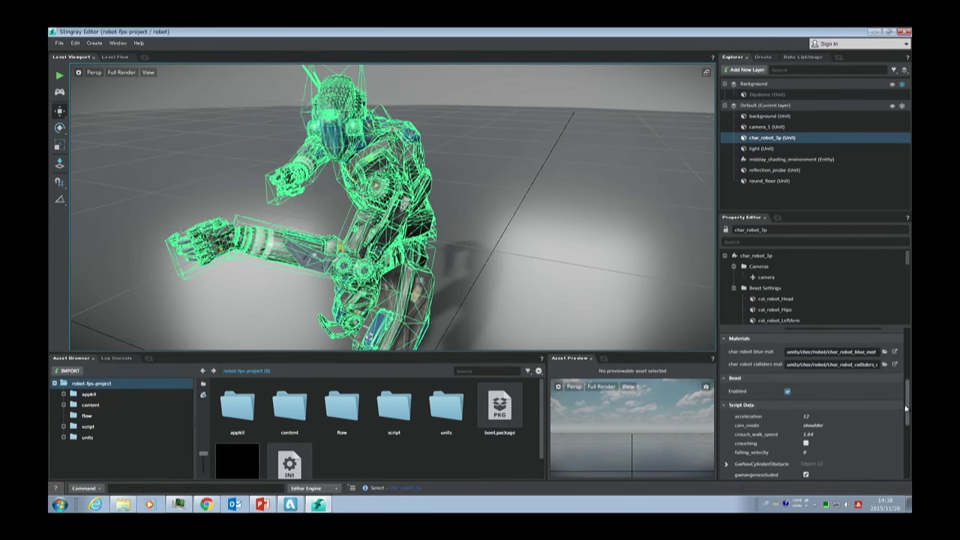
scroll(908, 390, down, 4)
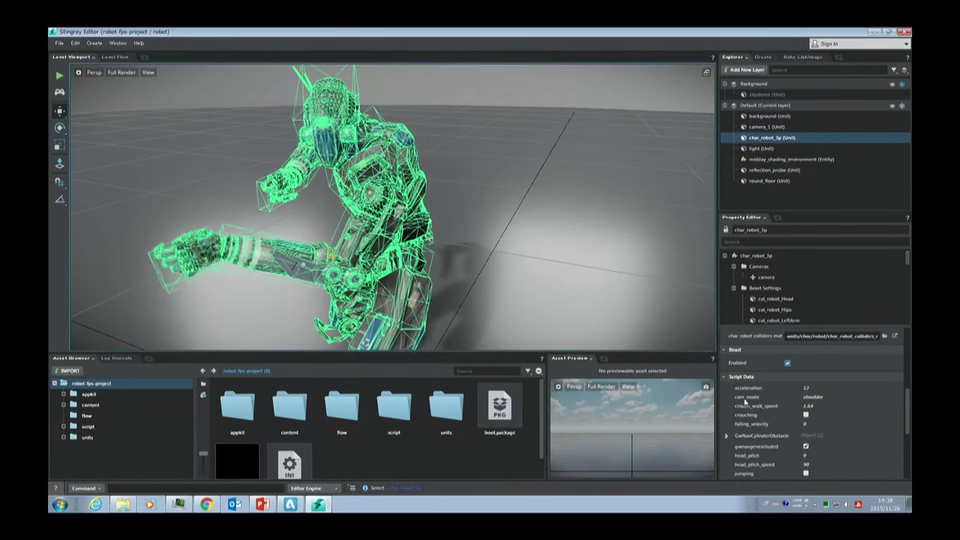
scroll(824, 431, down, 5)
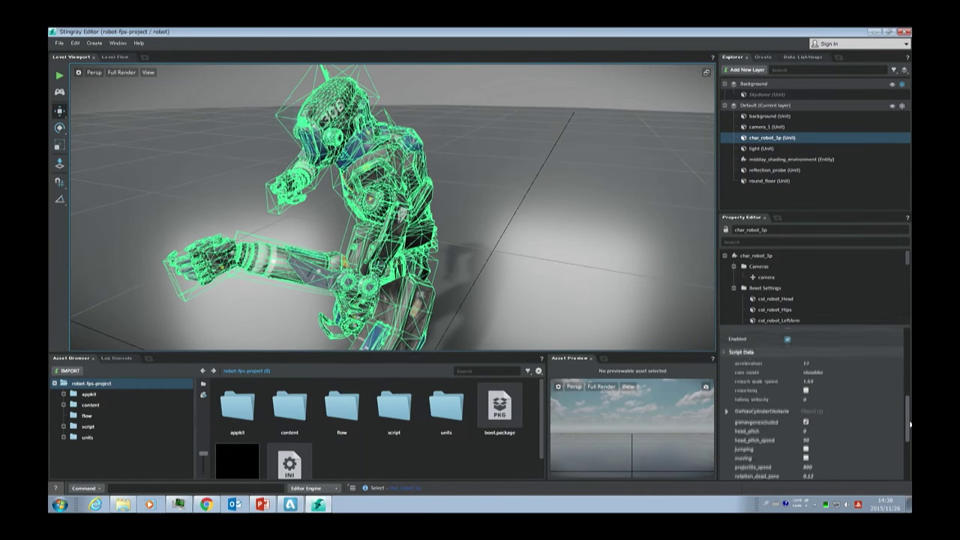
click(806, 417)
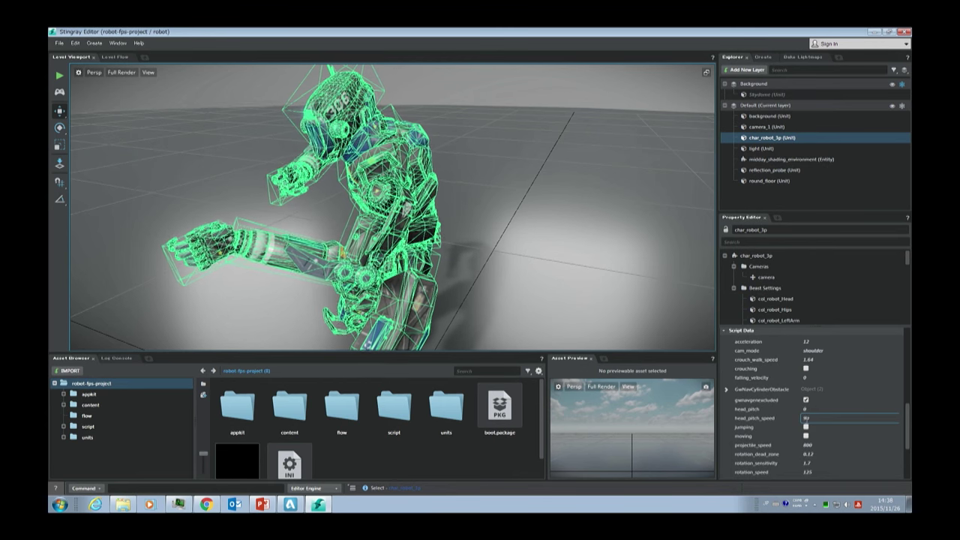
drag(905, 436, 907, 398)
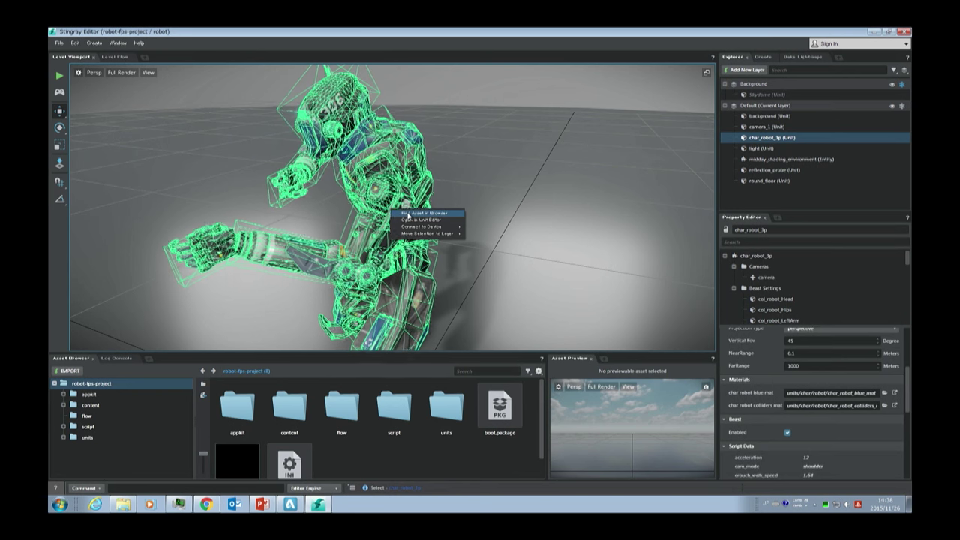
- Find the robot's asset from the level in the project's assets and send char_robot_3p.unit to Maya
click(398, 215)
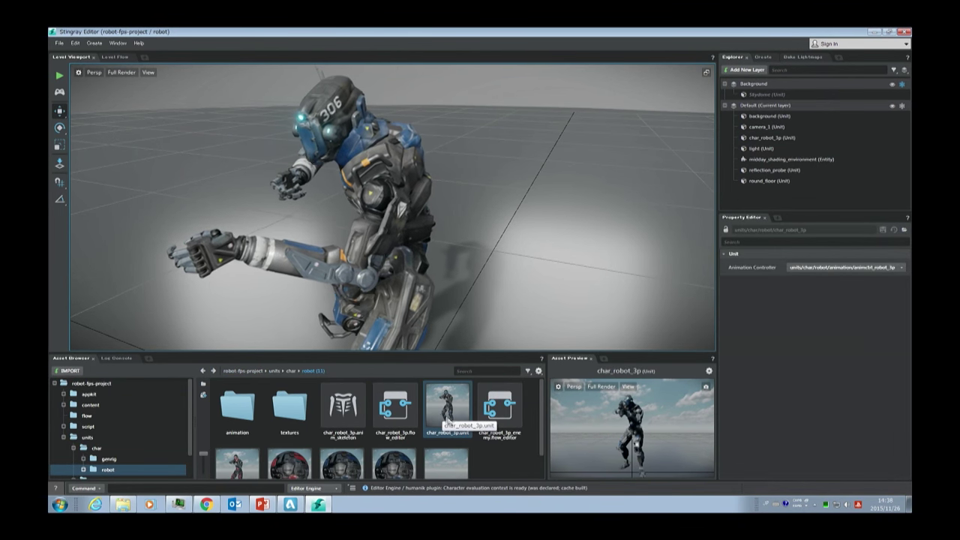
click(395, 211)
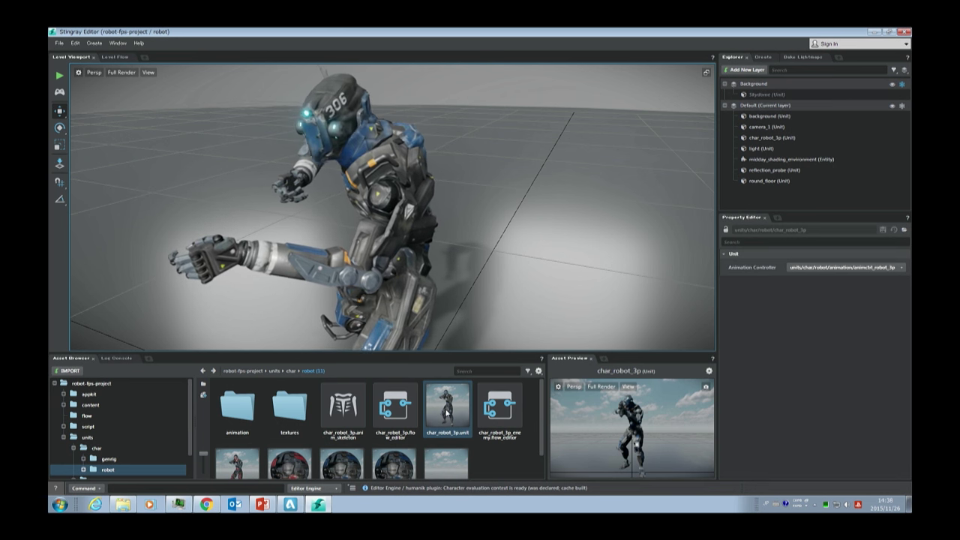
right_click(446, 413)
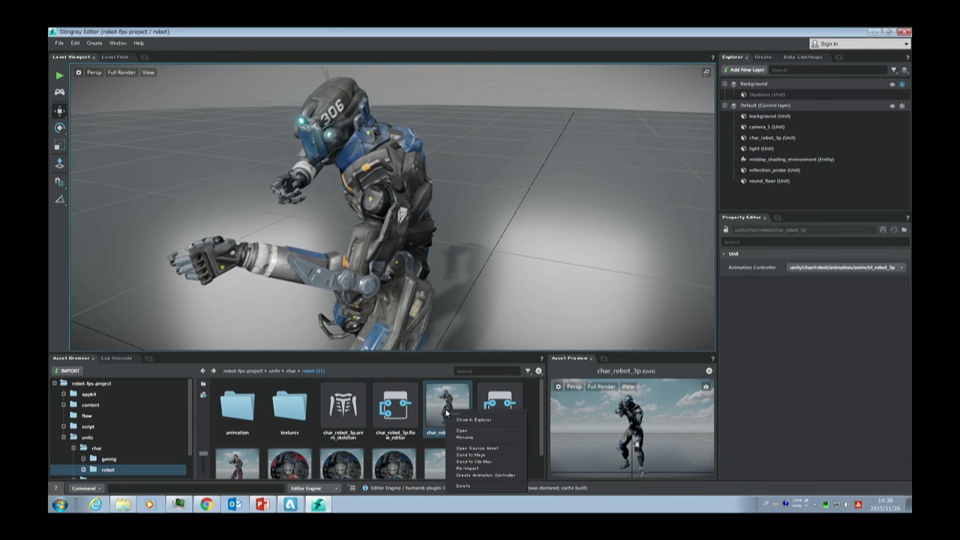
click(483, 455)
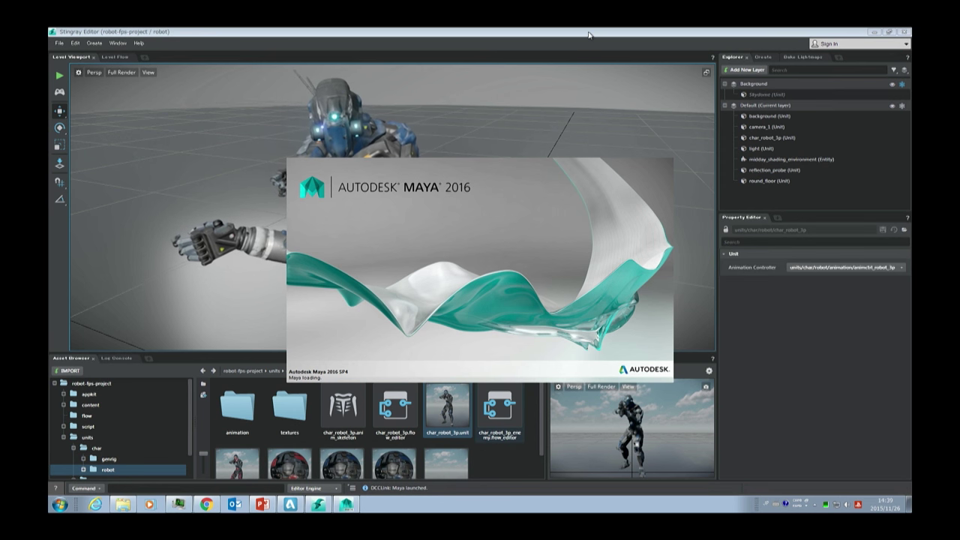
- Tile Maya and Stingray side by side, dismissing Maya's What's New dialog and closing its side panels to enlarge the viewport
key(super+Right)
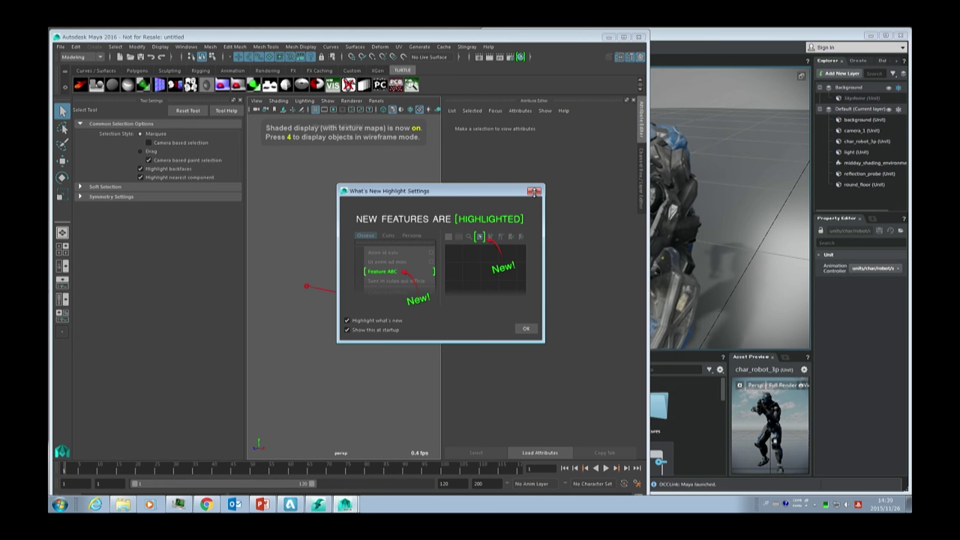
click(534, 192)
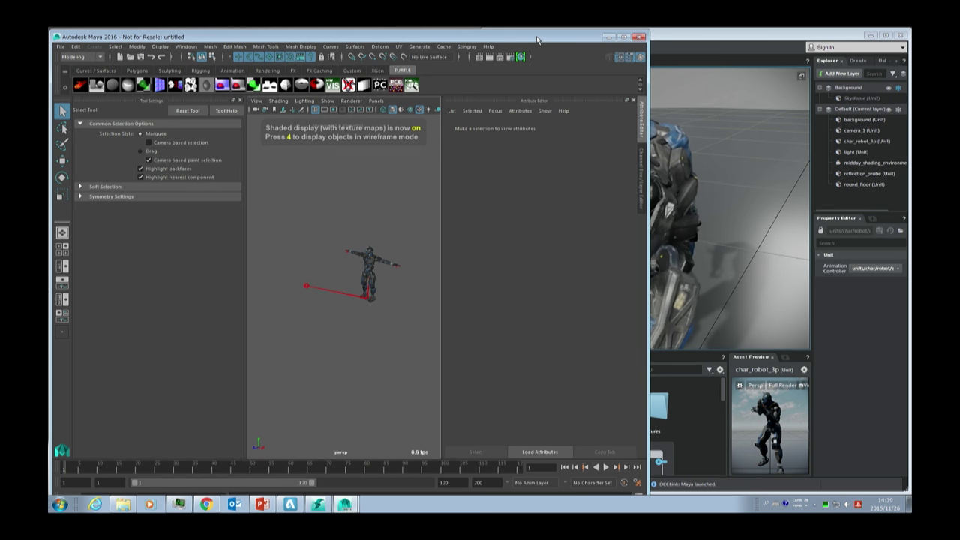
key(super+Left)
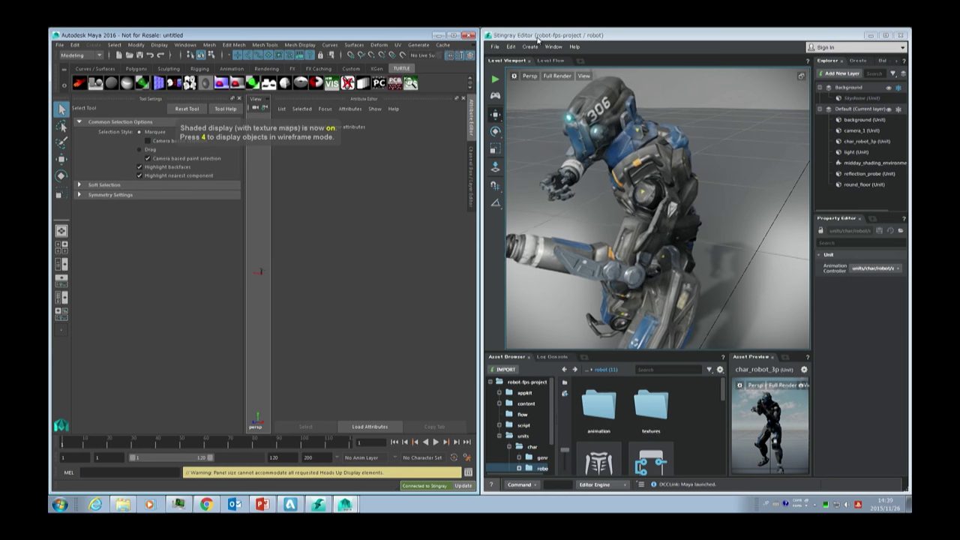
click(464, 99)
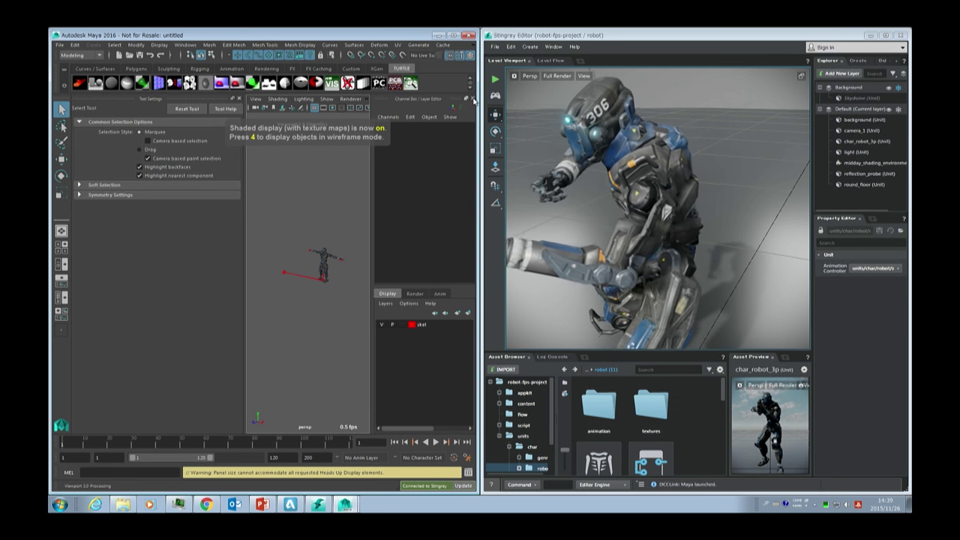
click(473, 100)
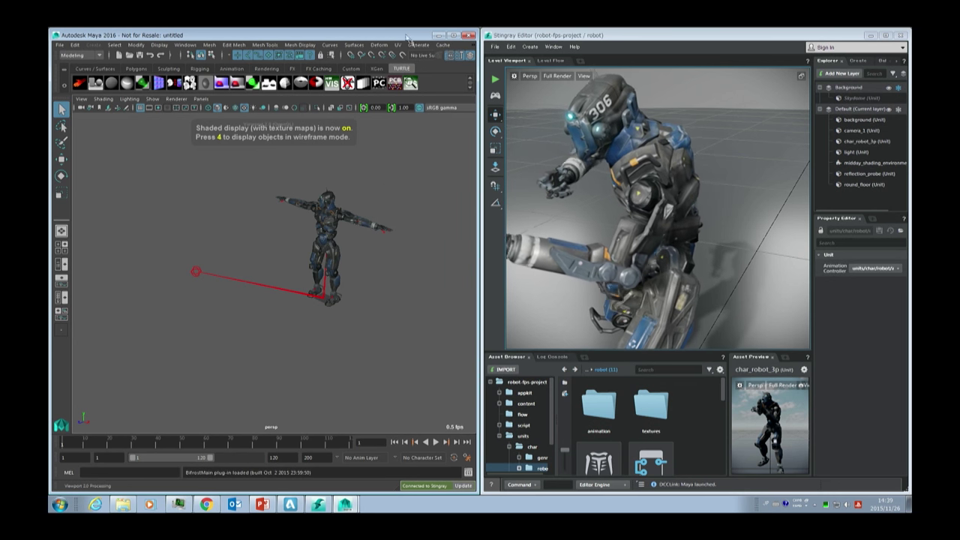
- Compare the sRGB gamma and Stingray tone-map view transforms in Maya's viewport, leaving it set to Stingray tone-map
click(465, 111)
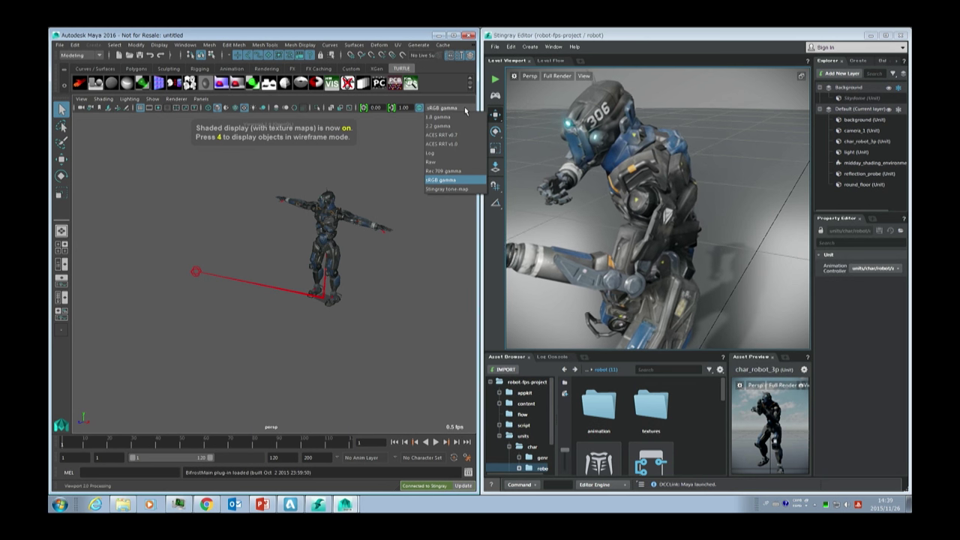
click(445, 189)
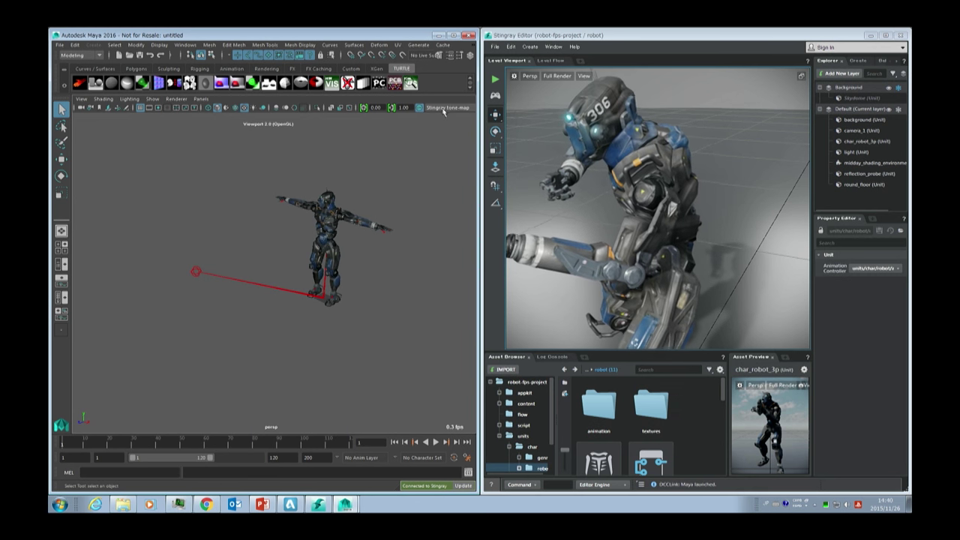
click(441, 110)
click(450, 179)
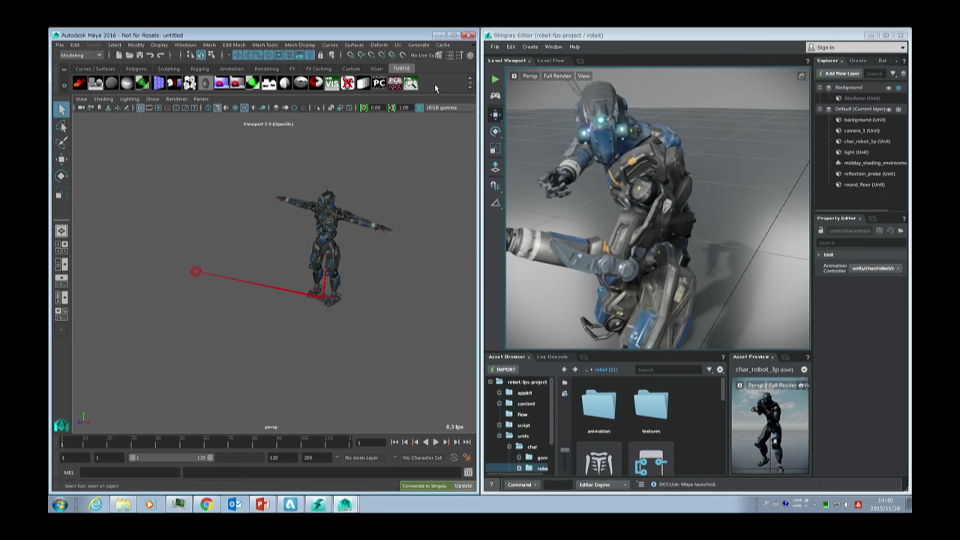
click(445, 109)
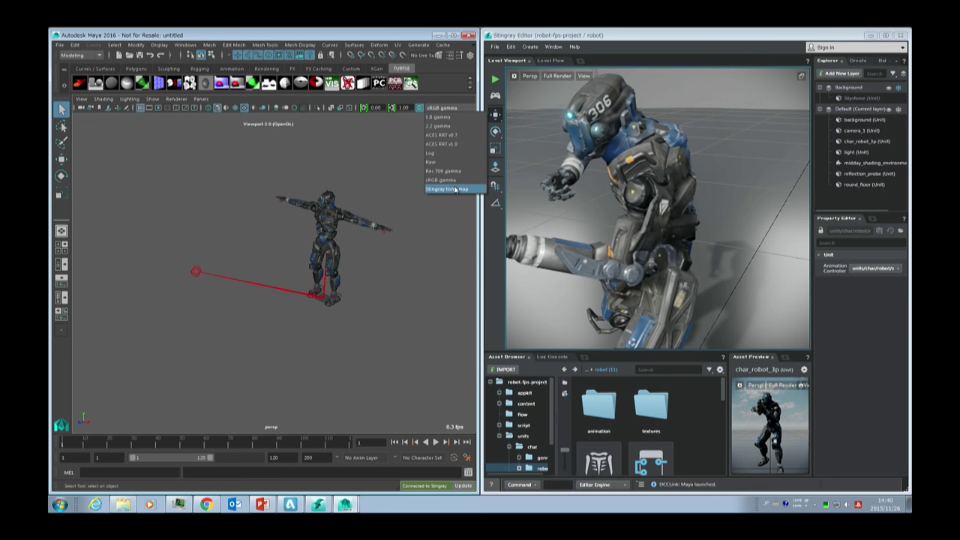
click(454, 190)
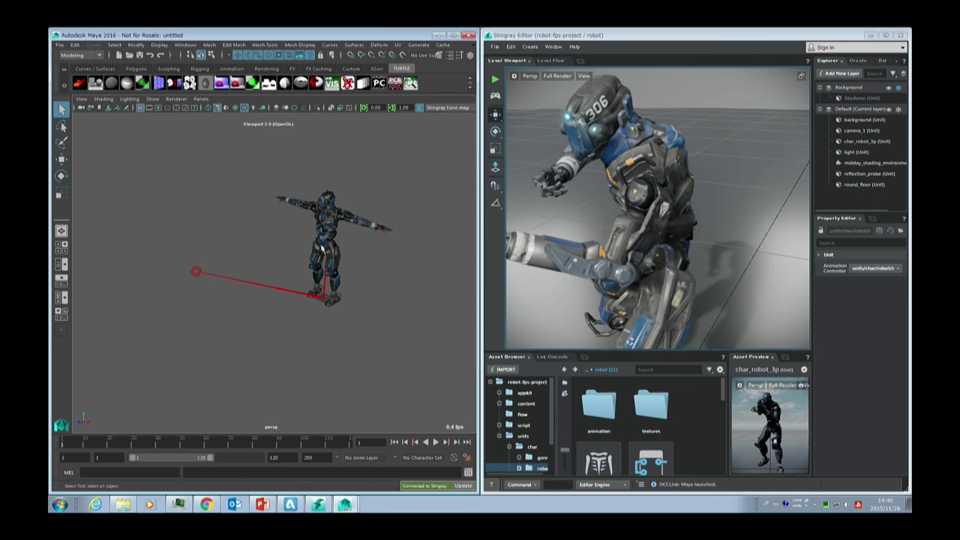
- Enable Live Camera Tracking to Stingray and move Maya's camera in close on the whole robot
click(473, 47)
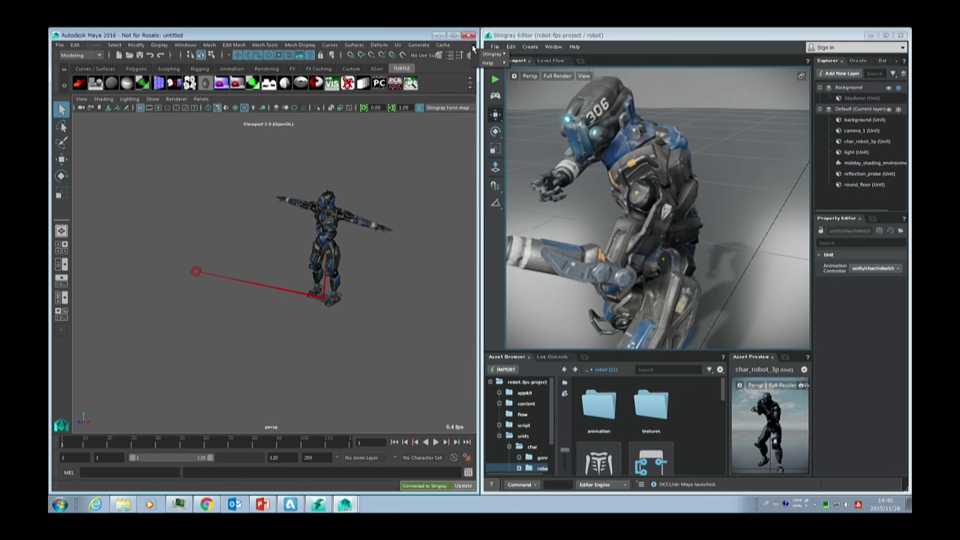
mouse_move(496, 54)
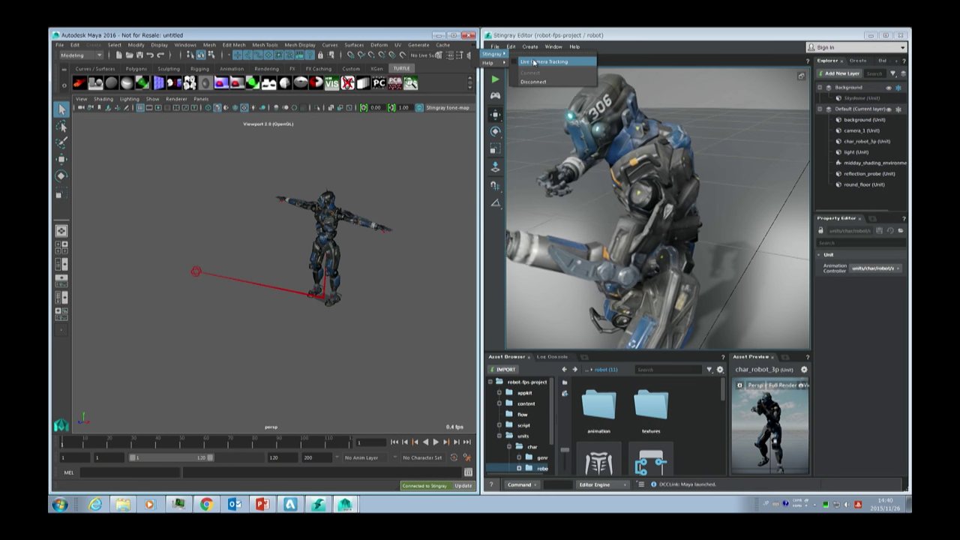
click(534, 62)
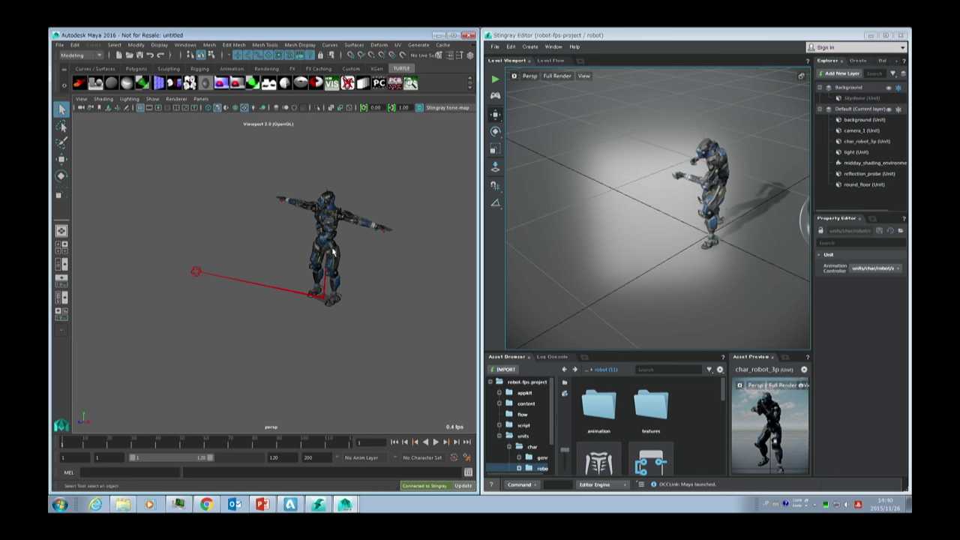
mouse_move(342, 247)
alt+mouse_down()
mouse_move(352, 249)
mouse_move(341, 248)
alt+mouse_up()
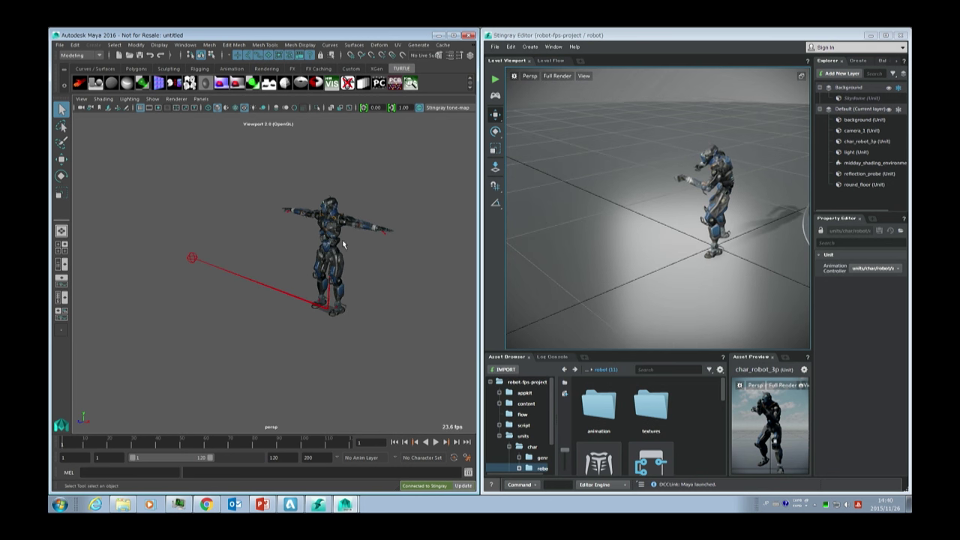
alt+right_drag(334, 244, 323, 322)
alt+drag(322, 322, 349, 187)
alt+right_drag(349, 187, 373, 228)
alt+middle_drag(372, 229, 263, 242)
- Orbit the level view in Stingray to test tracking from that side, and select the robot mesh in Maya
click(656, 219)
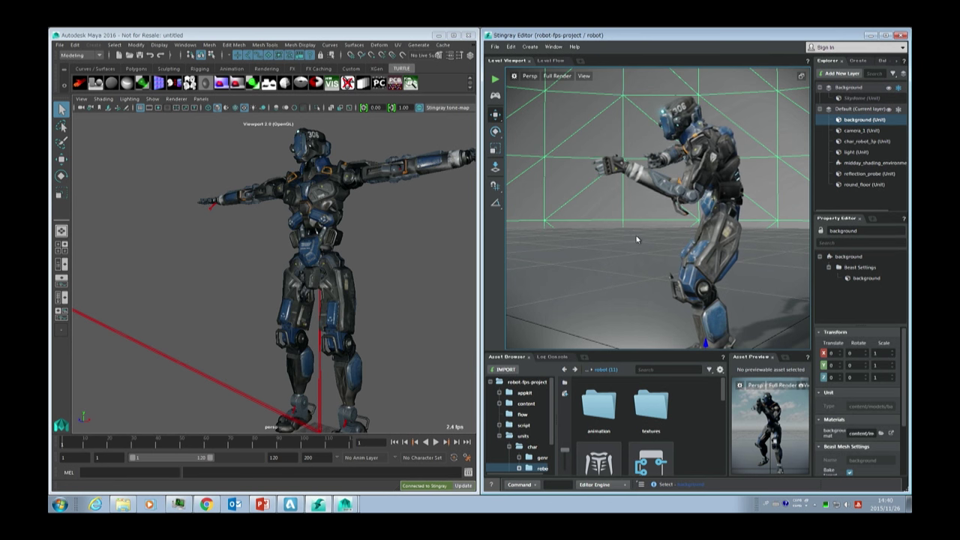
alt+drag(637, 238, 658, 186)
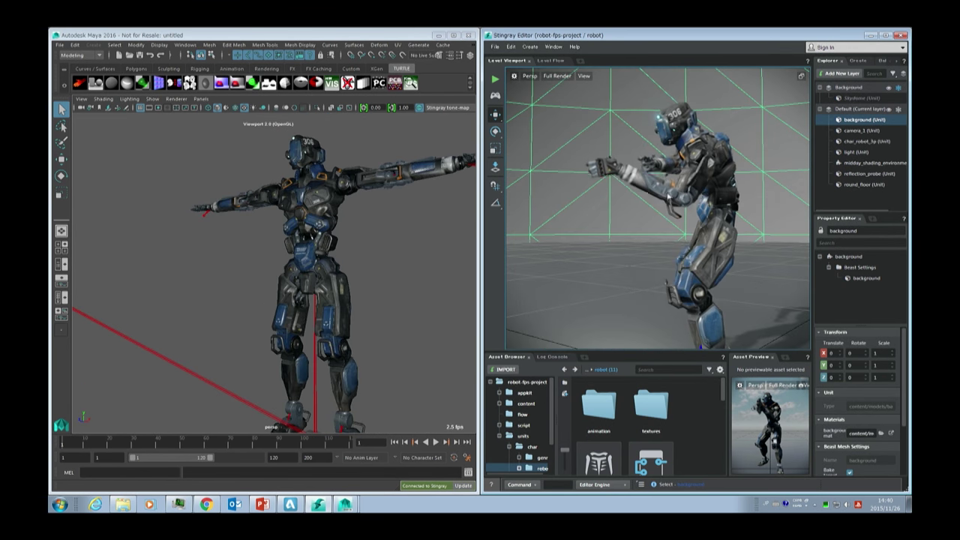
click(322, 219)
alt+middle_drag(260, 218, 316, 218)
alt+drag(315, 218, 375, 238)
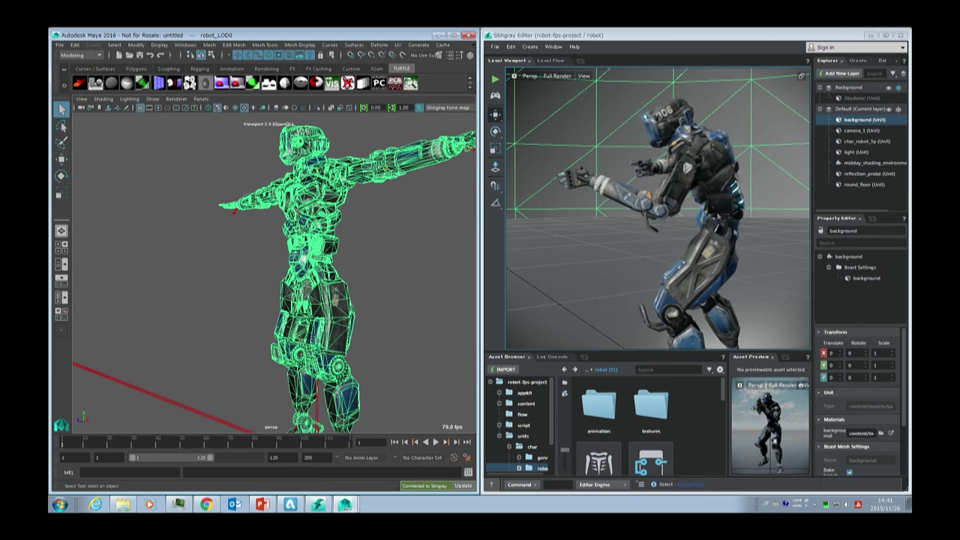
- Locate the char_robot_blue_mat material from the robot unit in the Stingray level and make it unique
click(649, 180)
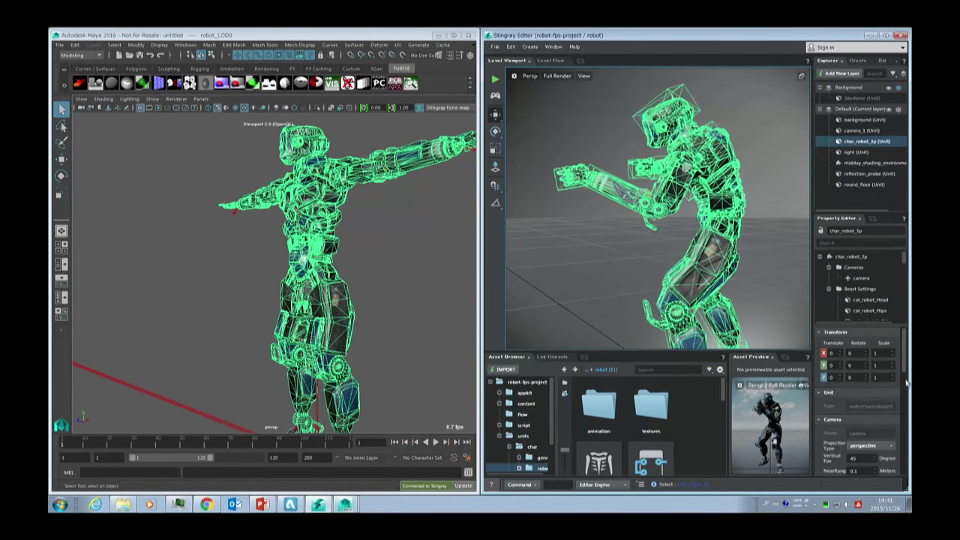
mouse_move(909, 388)
mouse_down()
mouse_move(910, 405)
mouse_move(904, 383)
mouse_up()
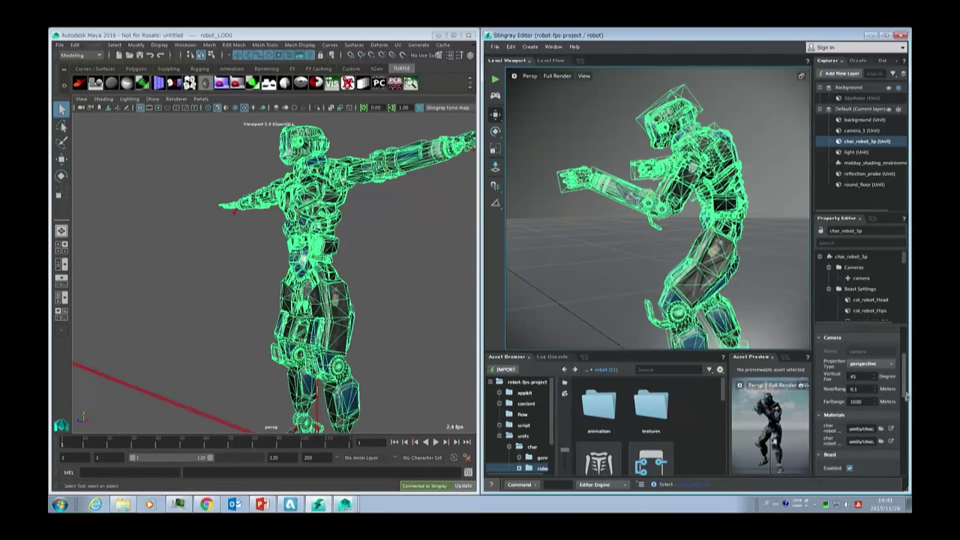
click(892, 426)
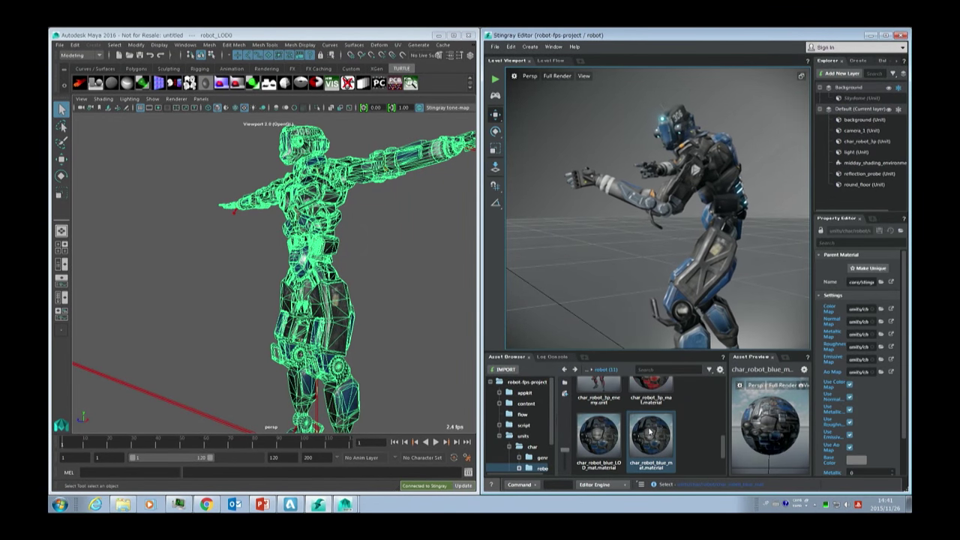
click(868, 268)
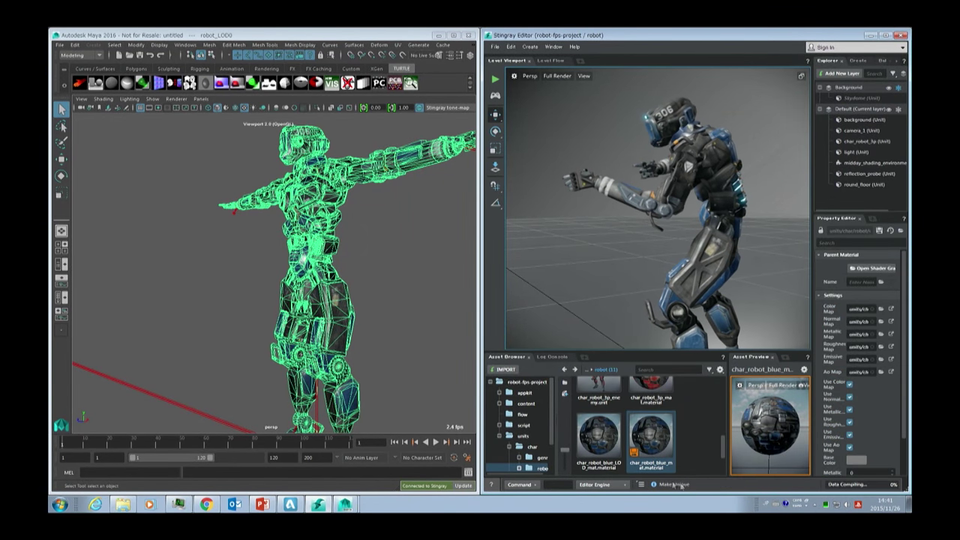
- Open char_robot_blue_mat in the Shader Graph Editor and dock that editor beside Level Flow
right_click(655, 444)
click(680, 462)
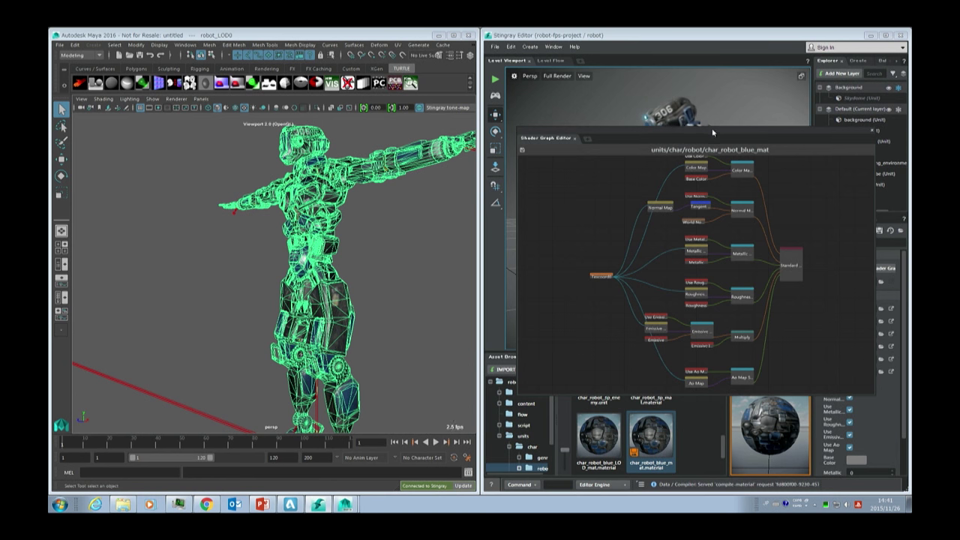
drag(558, 139, 566, 61)
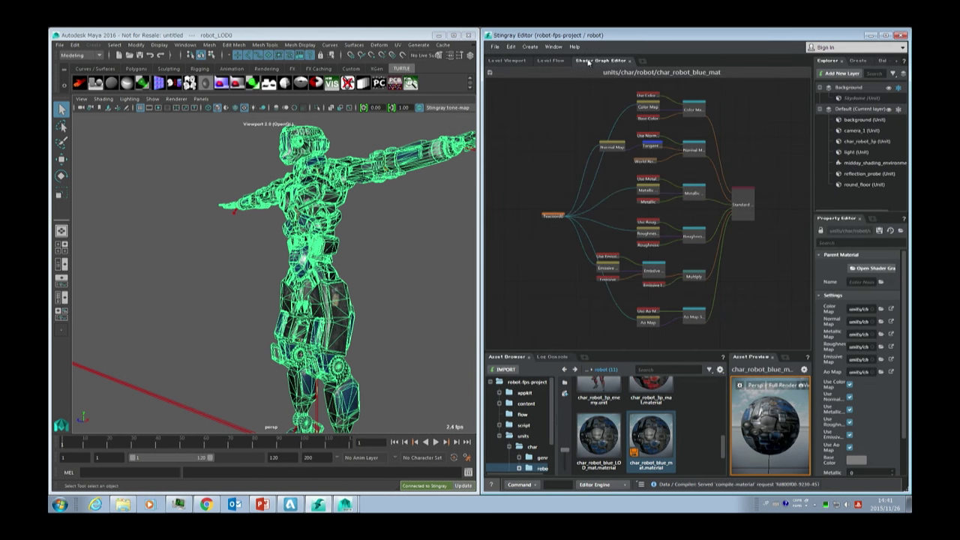
mouse_move(587, 63)
mouse_down()
mouse_move(600, 90)
mouse_move(534, 95)
mouse_move(564, 66)
mouse_move(591, 64)
mouse_up()
mouse_move(812, 146)
mouse_down()
mouse_move(750, 145)
mouse_move(805, 141)
mouse_up()
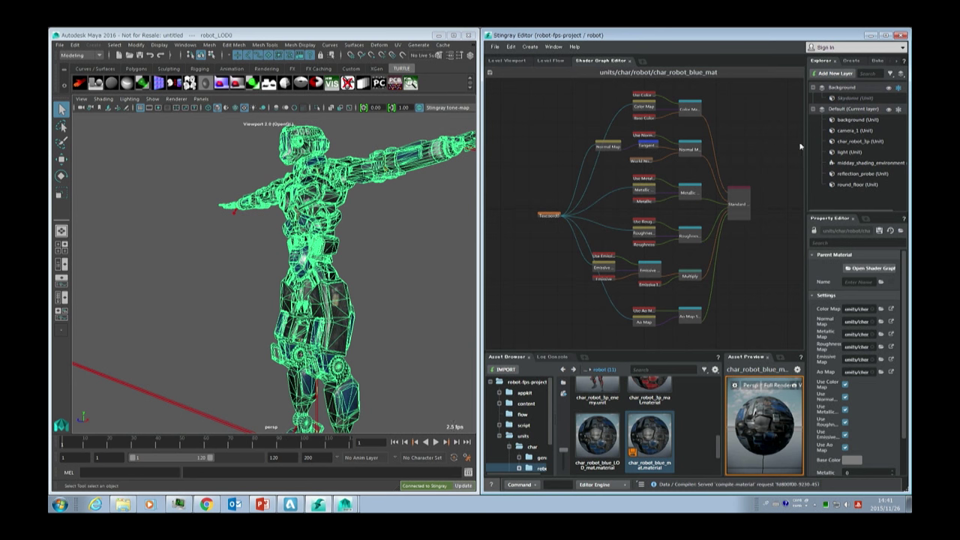
- Maximise and restore the Shader Graph Editor and Level Flow in turn, and return to the material's shader graph
double_click(589, 65)
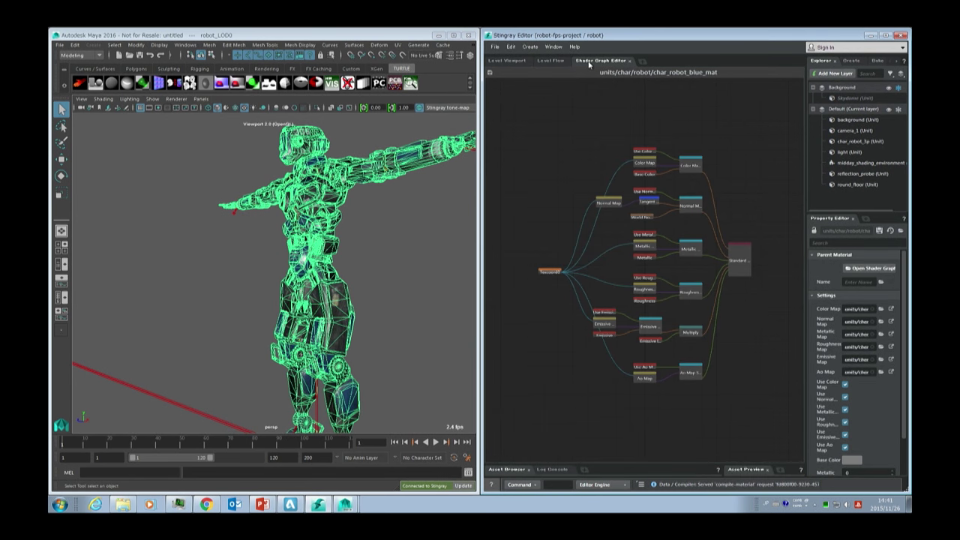
double_click(591, 64)
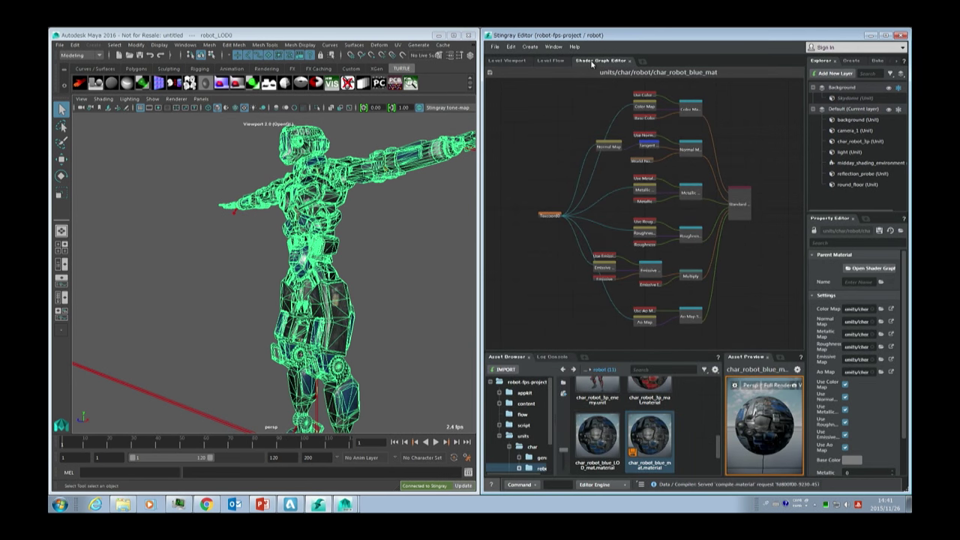
double_click(551, 64)
double_click(551, 65)
double_click(551, 64)
double_click(551, 63)
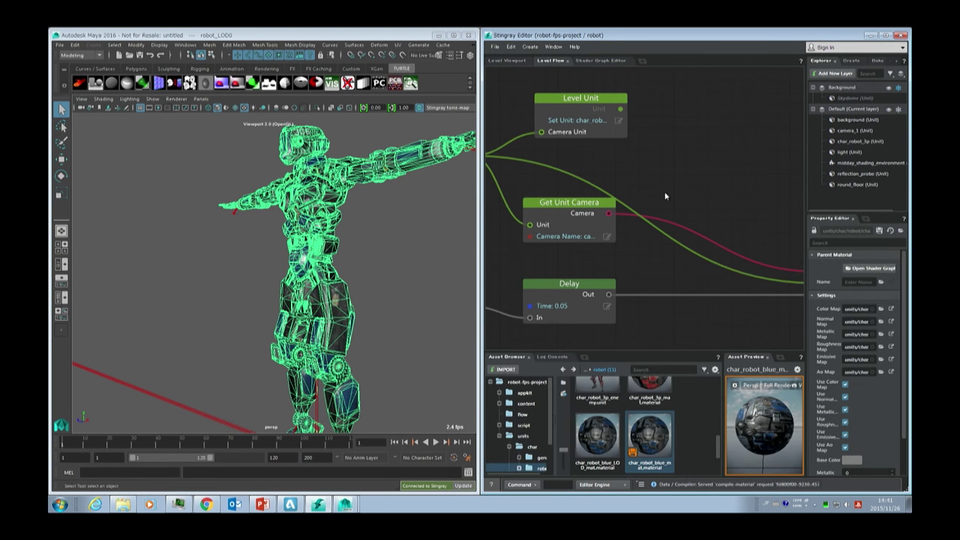
click(590, 59)
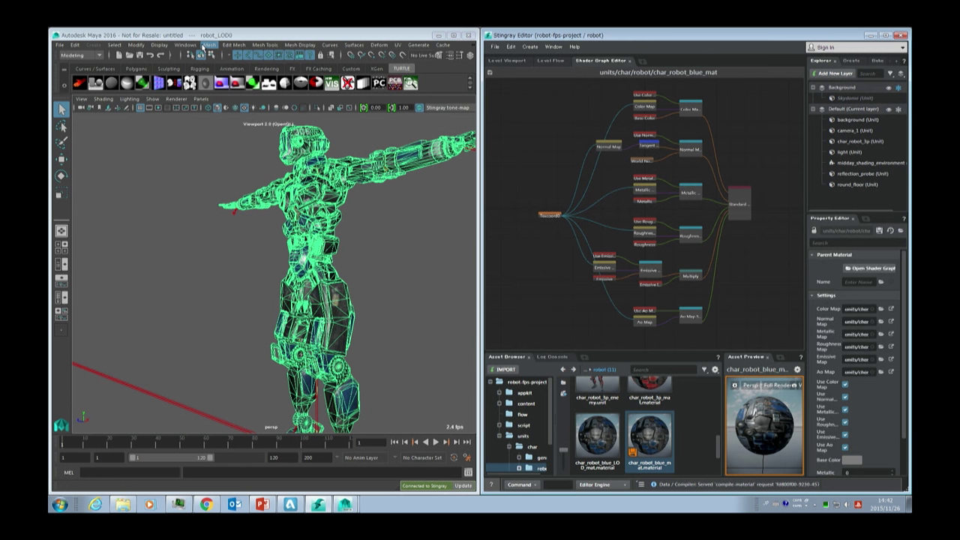
- Show the robot mesh's attributes in Maya and open its char_robot_blue_mat material in ShaderFX
click(299, 45)
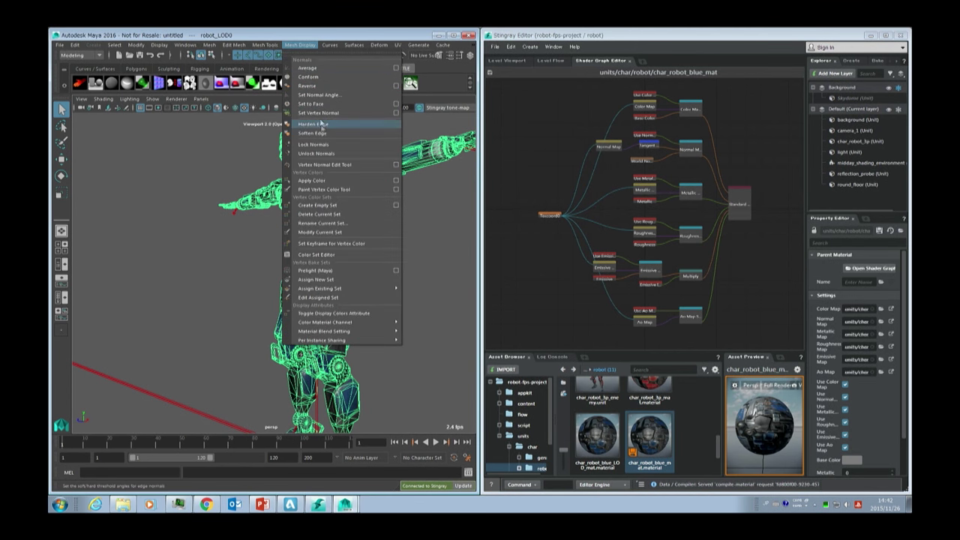
click(185, 45)
mouse_move(201, 96)
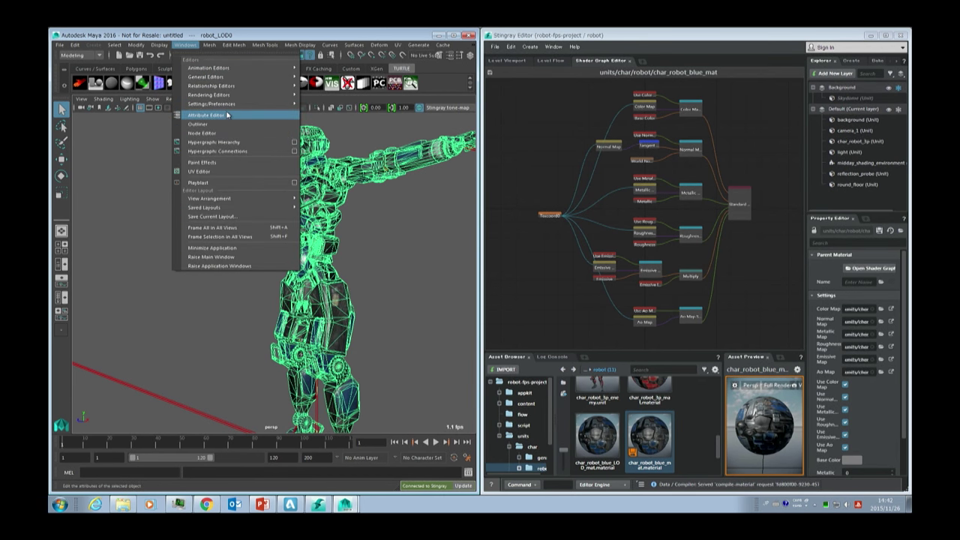
click(227, 117)
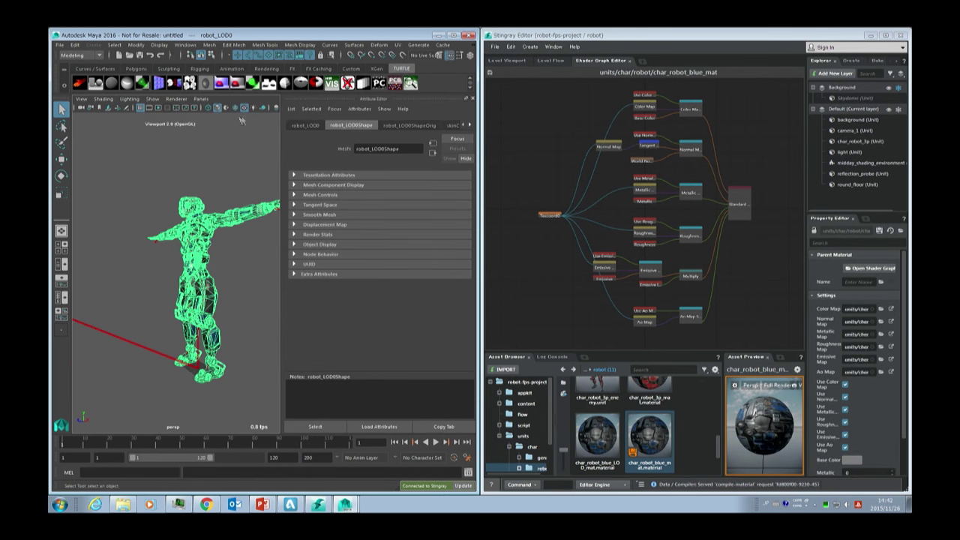
click(470, 126)
click(470, 126)
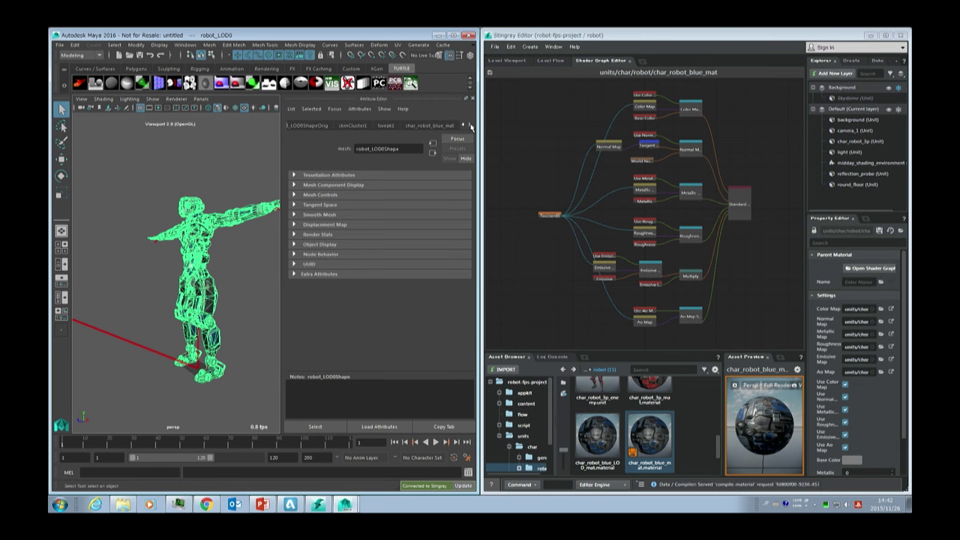
click(430, 125)
click(401, 187)
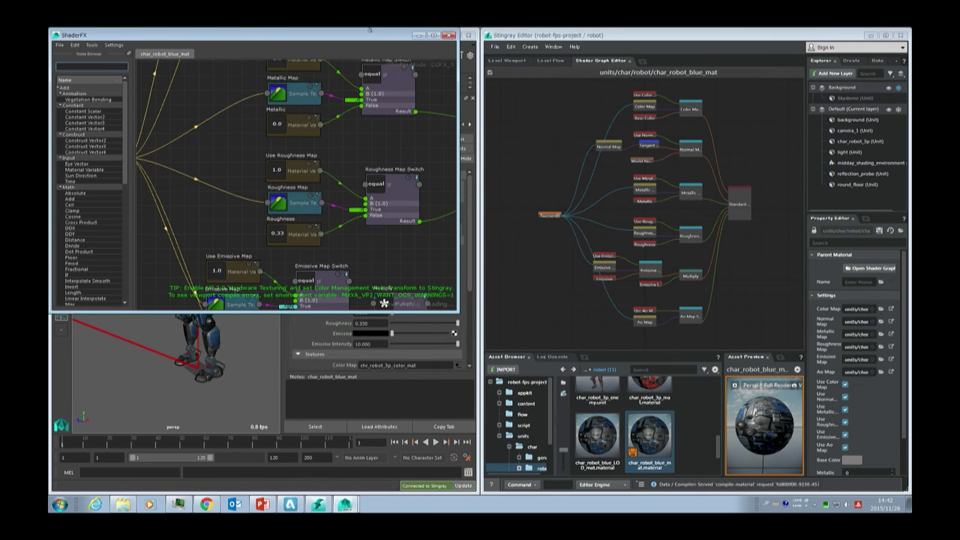
- Enlarge the ShaderFX window to show the whole material graph, and close Stingray's Shader Graph Editor
drag(461, 313, 485, 493)
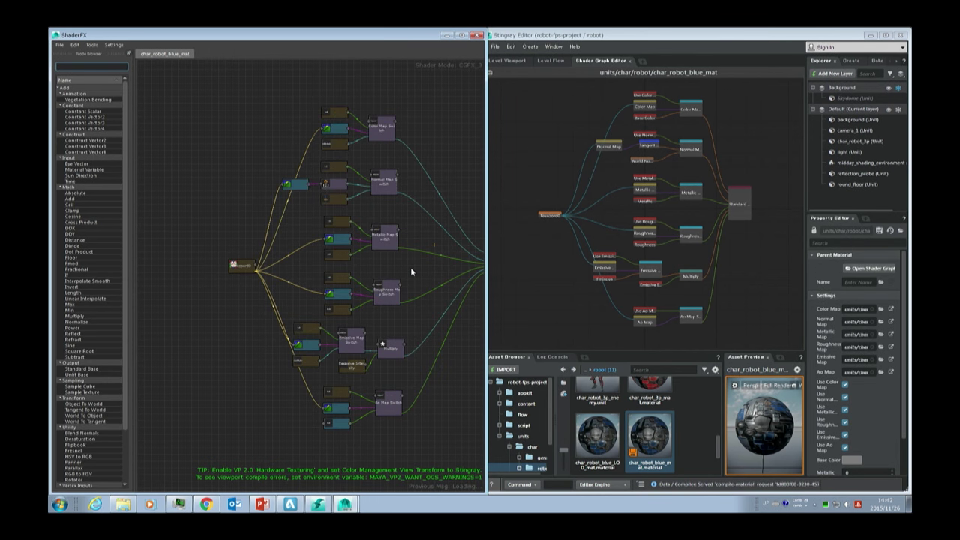
middle_drag(409, 266, 351, 257)
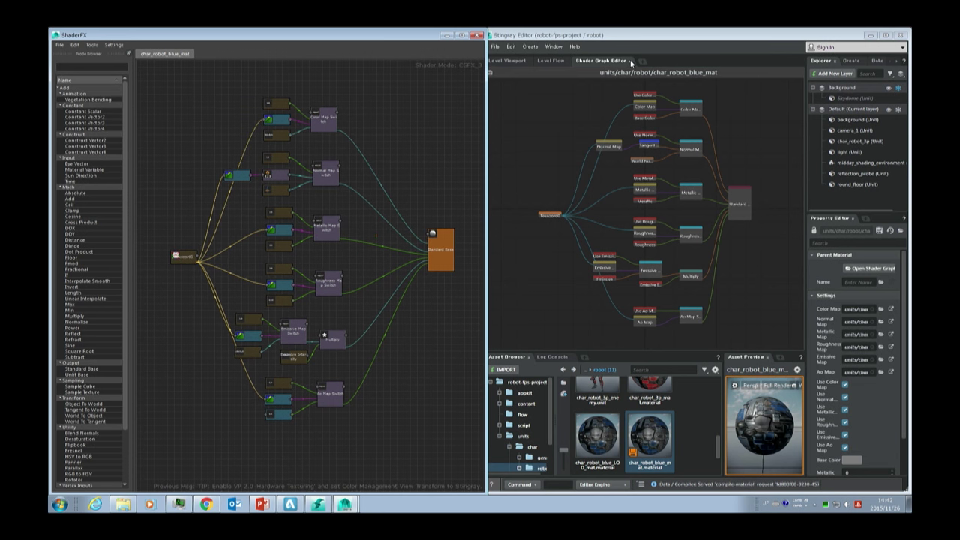
click(630, 60)
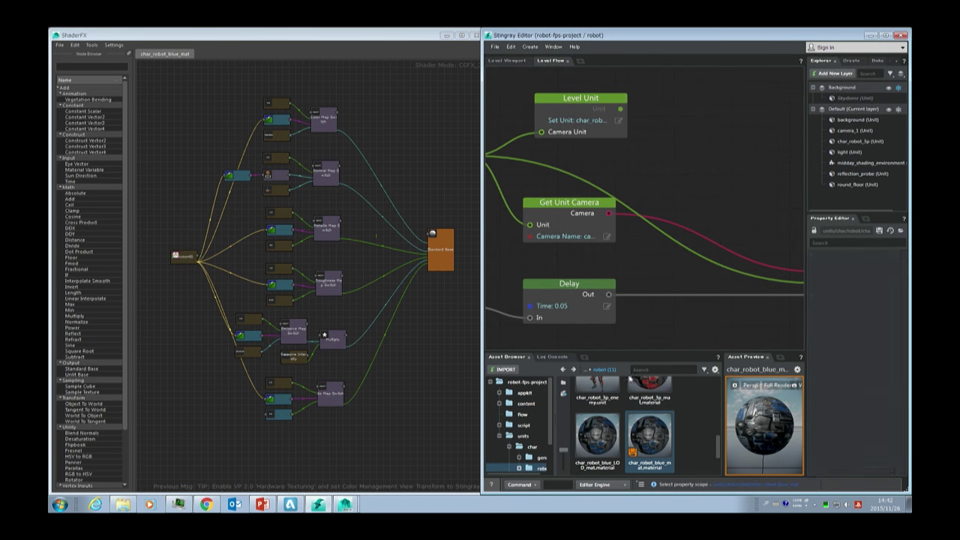
right_click(652, 446)
click(393, 85)
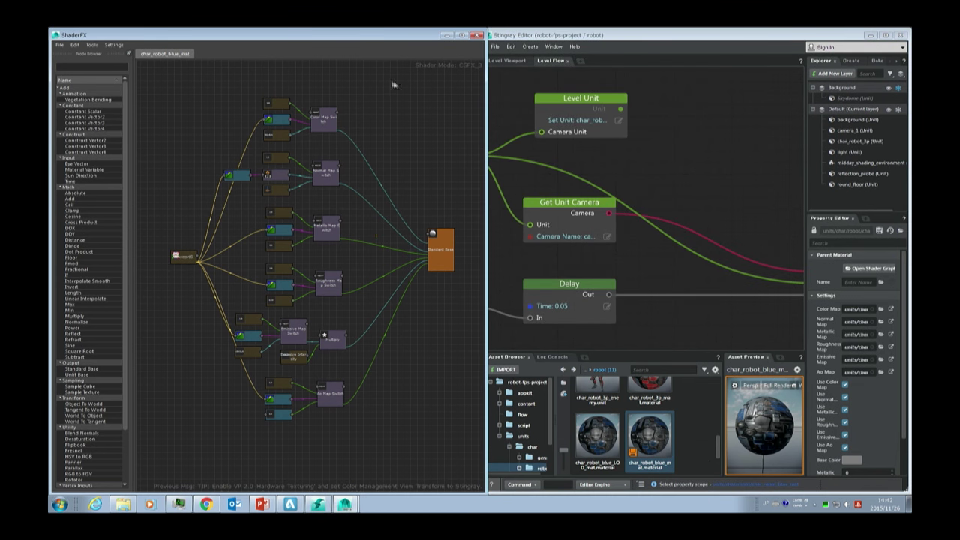
- Import robot_vertex_paint_graph1.1.sfx from the robot-fps project's source-art ShaderFX folder under C:\Stingray_Demo into the ShaderFX graph
click(59, 45)
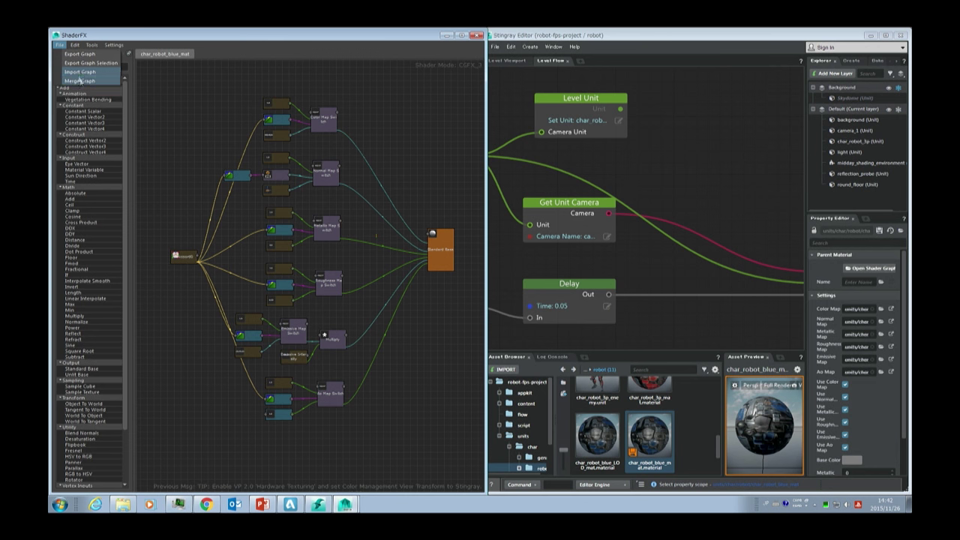
click(80, 73)
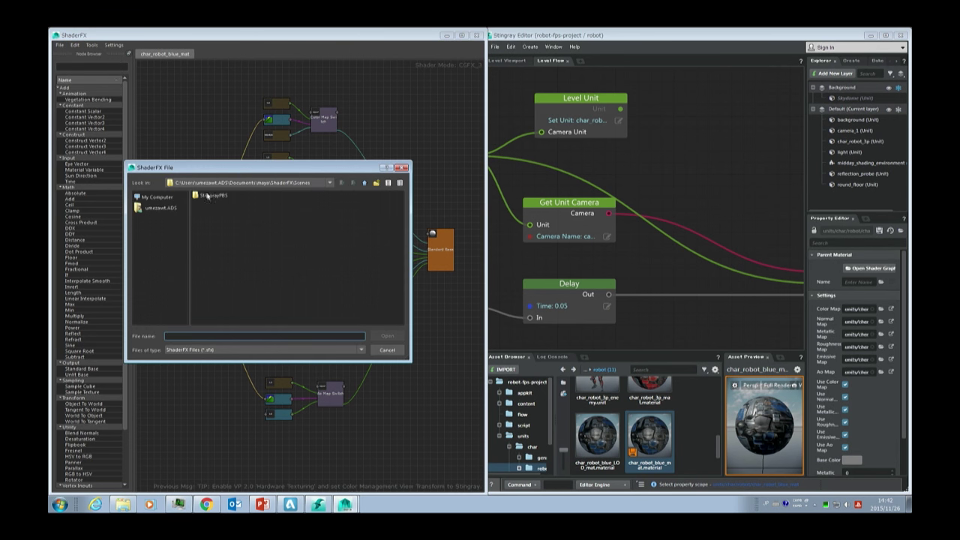
click(158, 197)
double_click(214, 197)
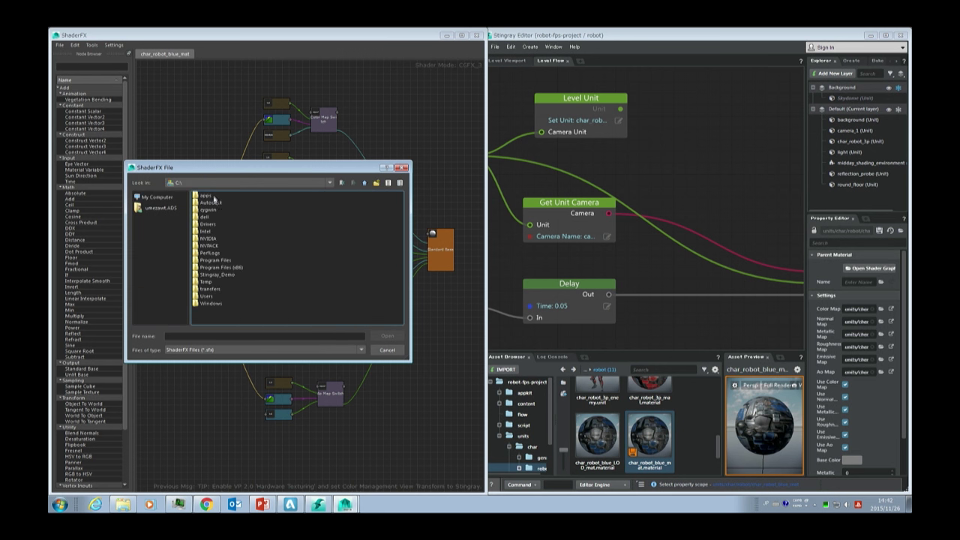
double_click(217, 275)
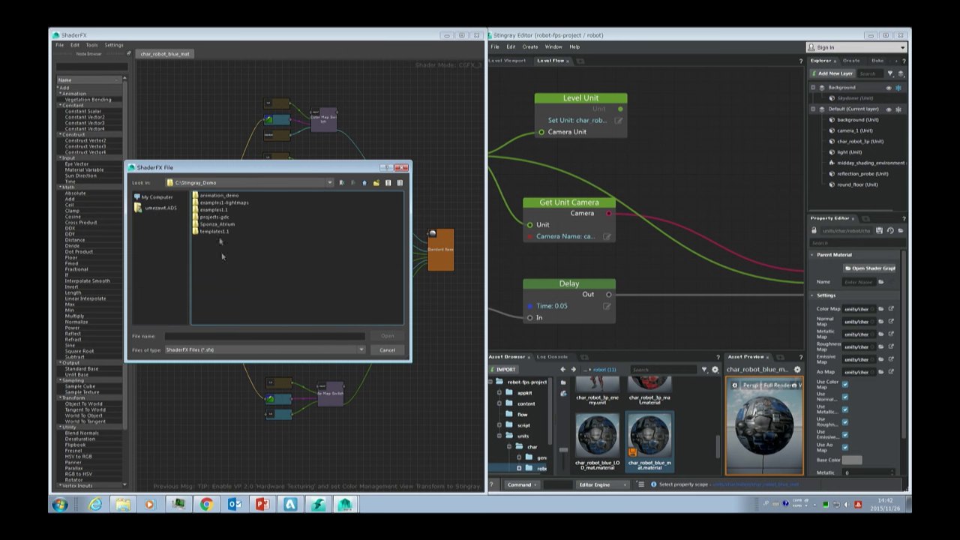
double_click(216, 217)
double_click(211, 196)
double_click(210, 223)
double_click(216, 234)
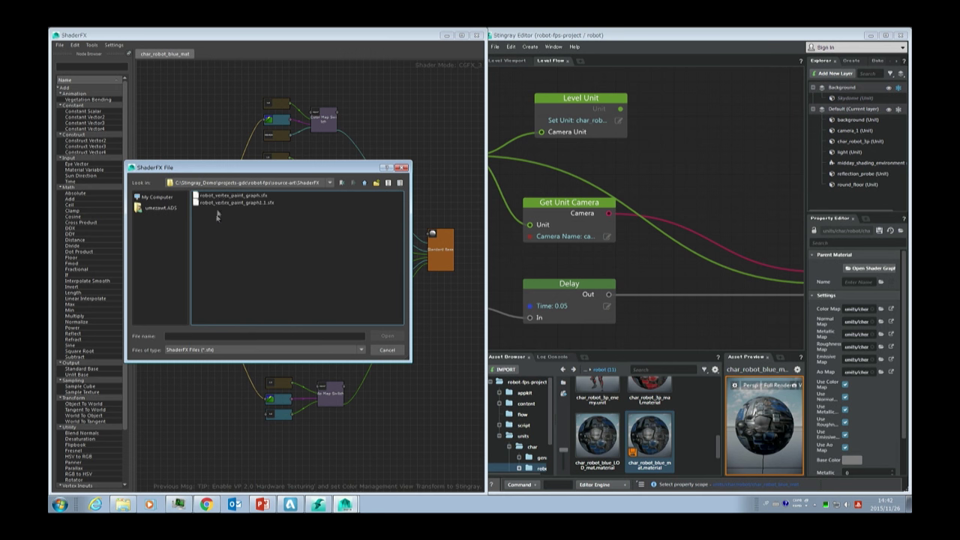
click(224, 202)
click(386, 336)
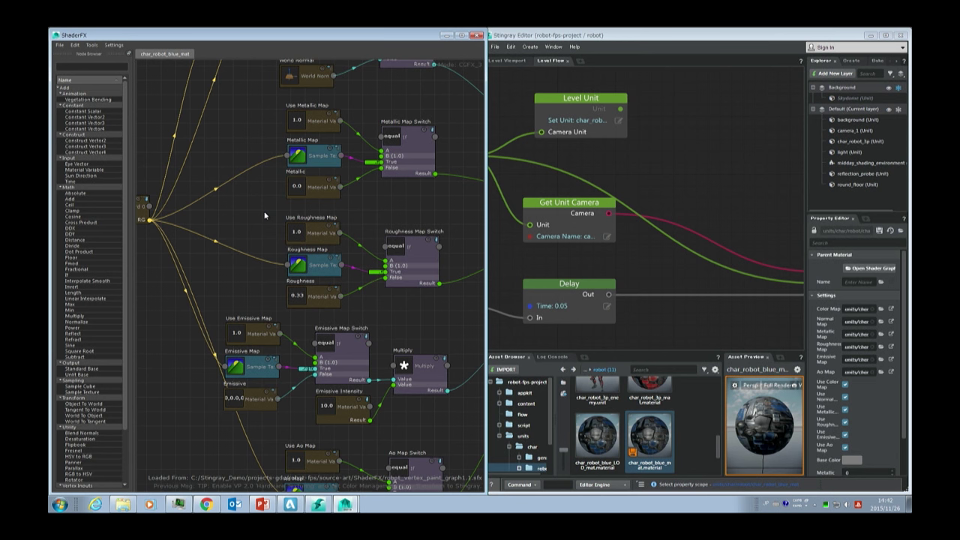
- Examine how VertexColor0 and the Multiply node feed the Color Map switch in the imported graph, and close ShaderFX
scroll(264, 215, down, 5)
scroll(266, 215, up, 3)
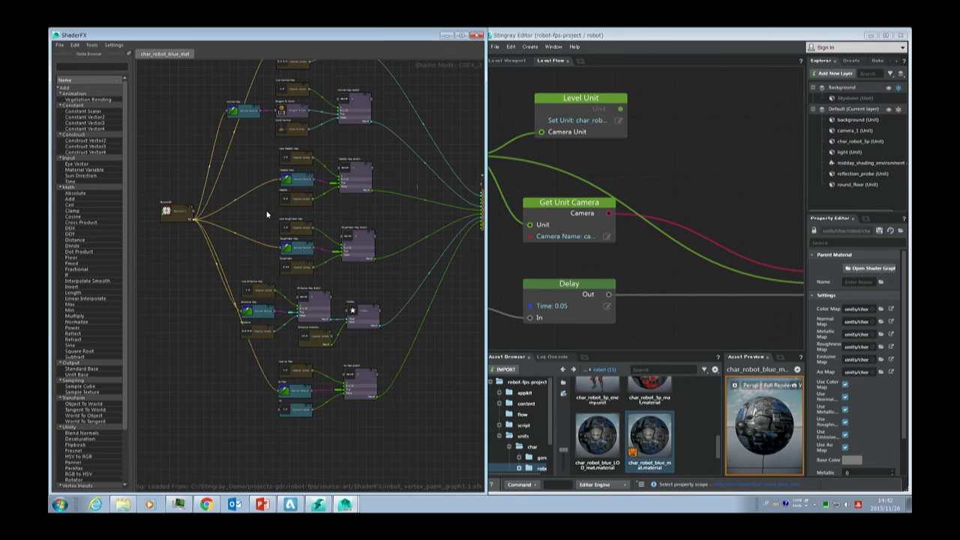
scroll(269, 198, up, 5)
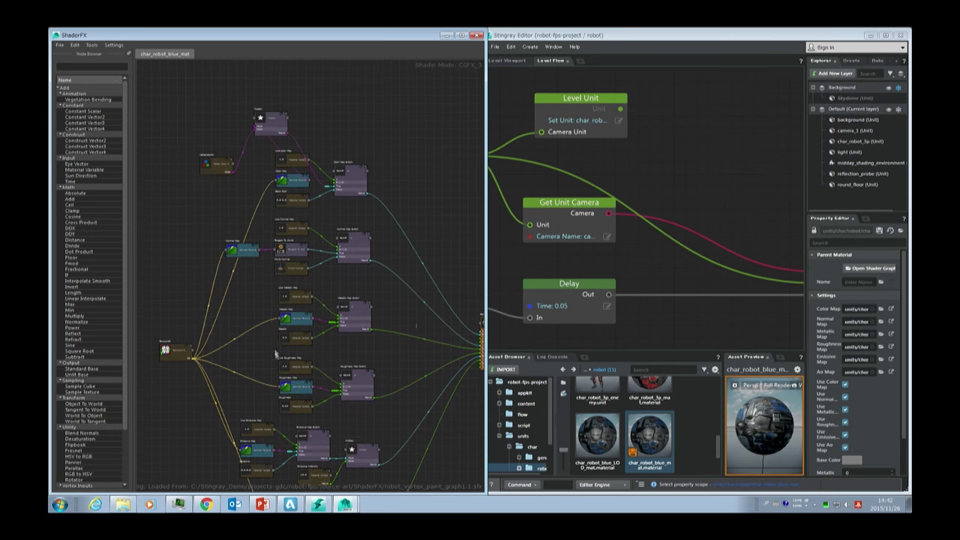
click(220, 196)
scroll(219, 196, up, 5)
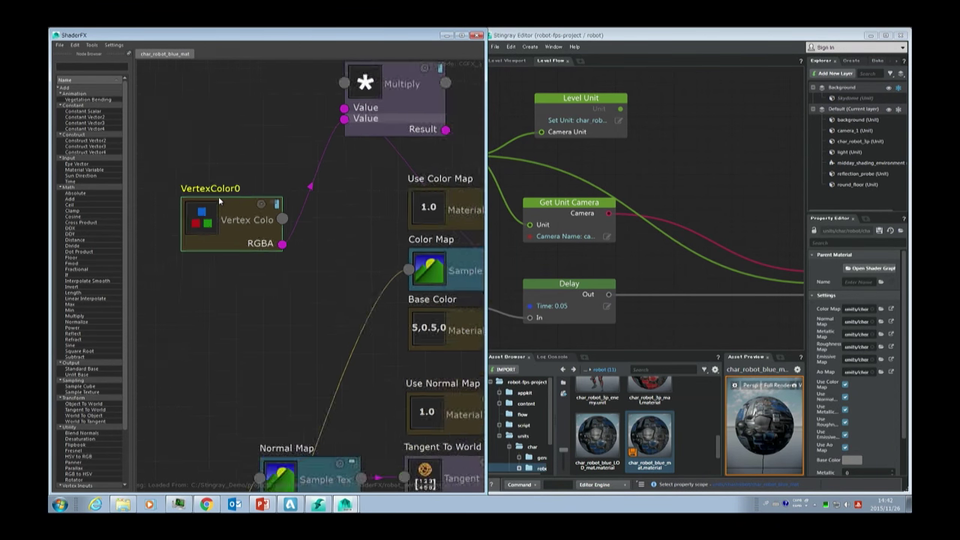
right_click(354, 212)
click(347, 208)
middle_drag(346, 207, 288, 276)
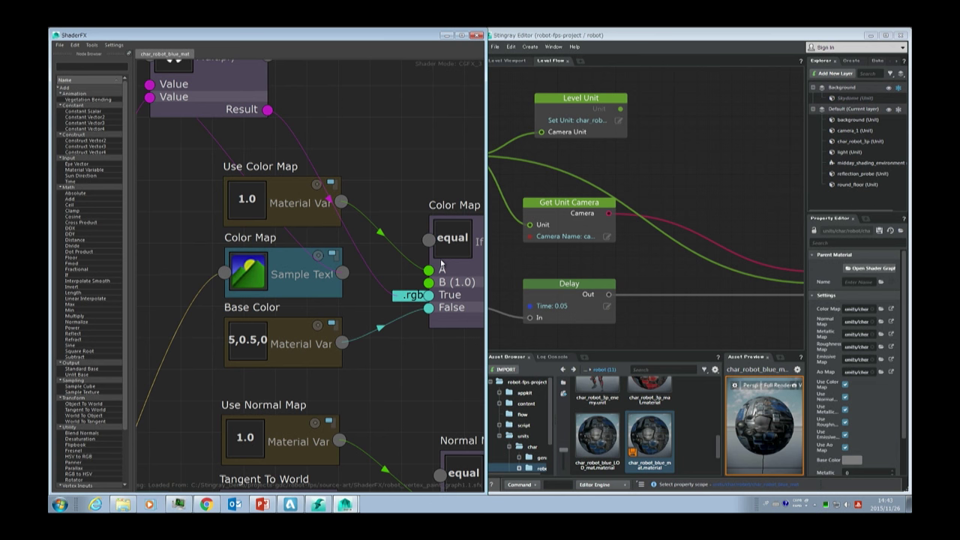
click(475, 38)
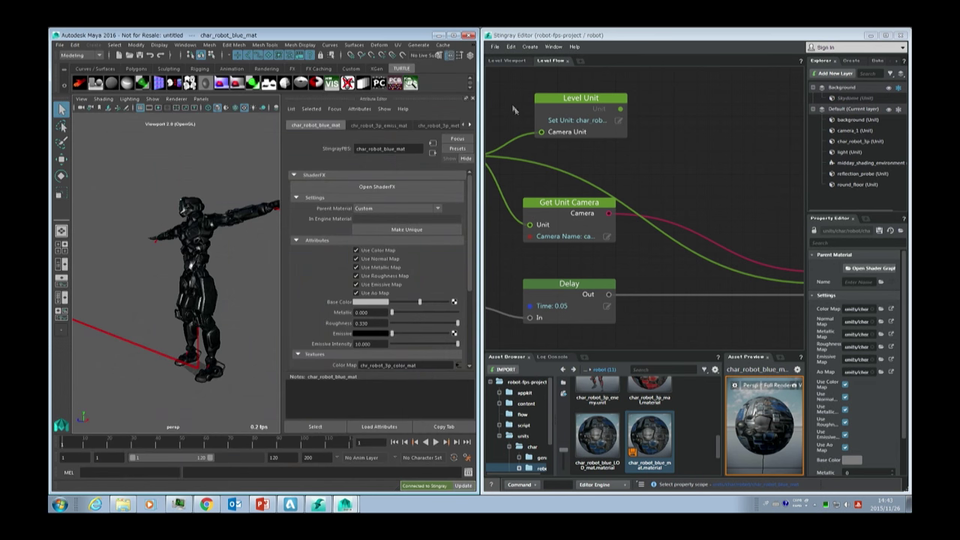
- Hide Maya's Attribute Editor to open the Paint Vertex Color Tool's settings, and maximise the Maya window
click(471, 99)
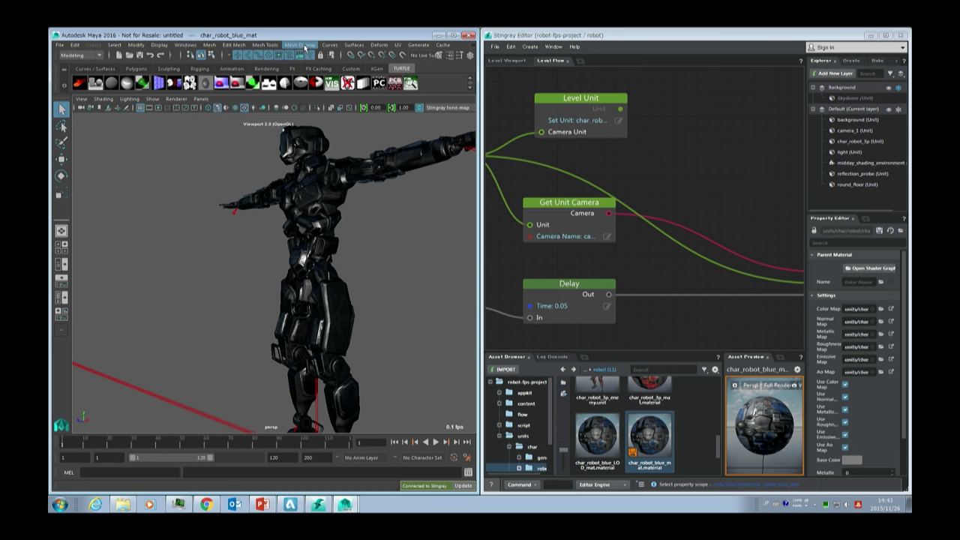
click(300, 45)
click(330, 39)
click(303, 45)
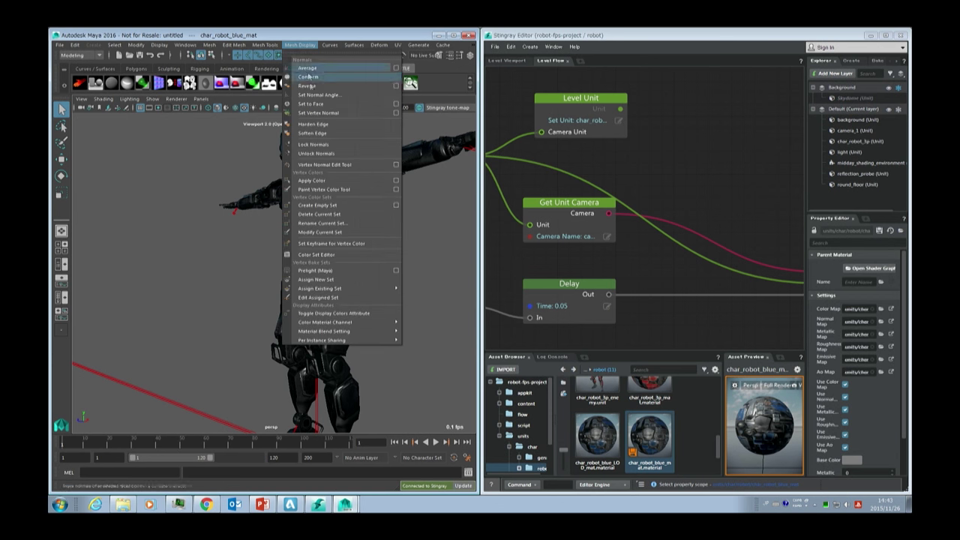
click(395, 189)
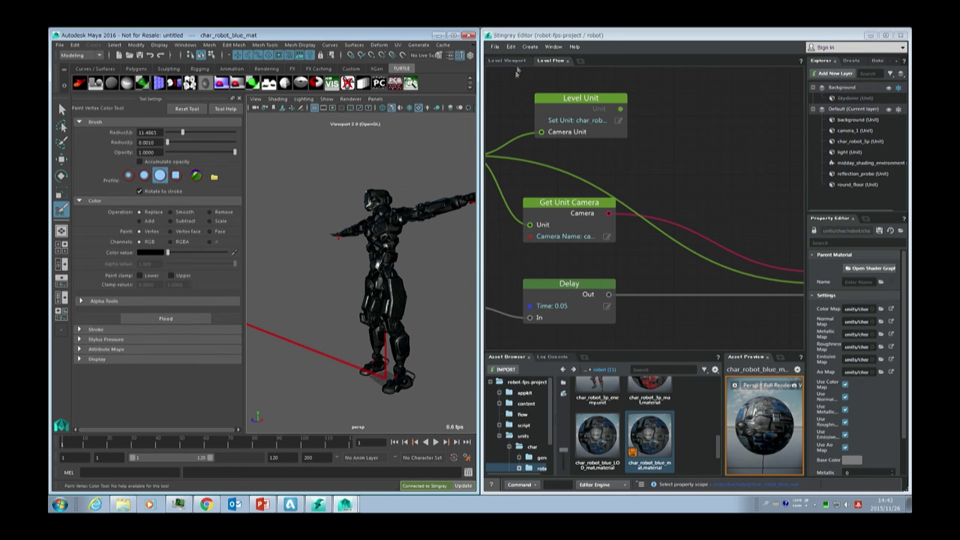
double_click(406, 37)
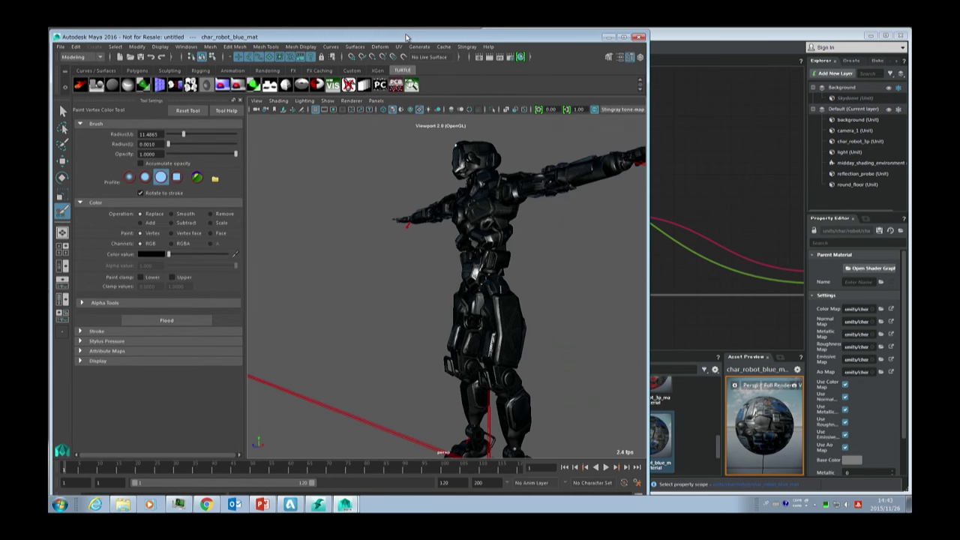
double_click(405, 37)
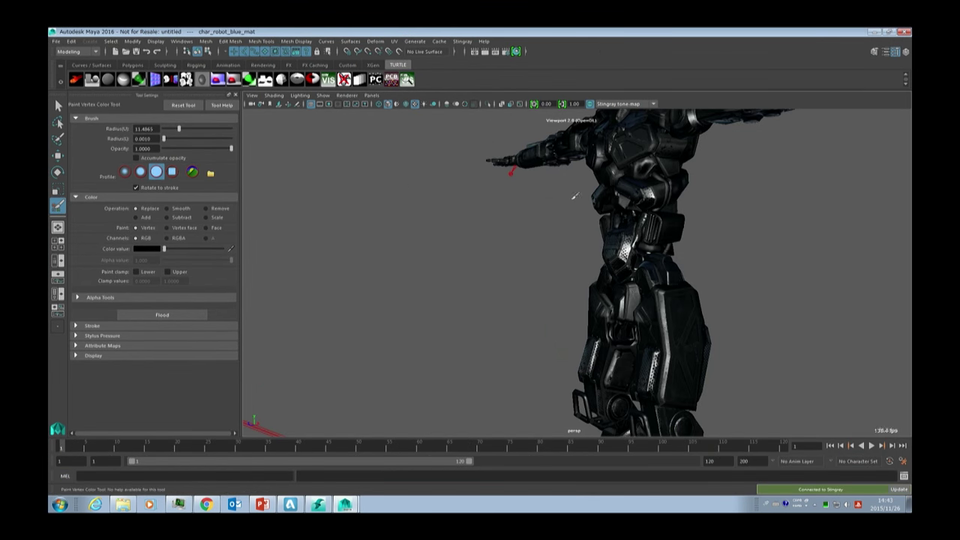
- Select the robot mesh robot_LOD0 and reactivate the Paint Vertex Color Tool on it
scroll(578, 208, up, 3)
scroll(578, 207, down, 5)
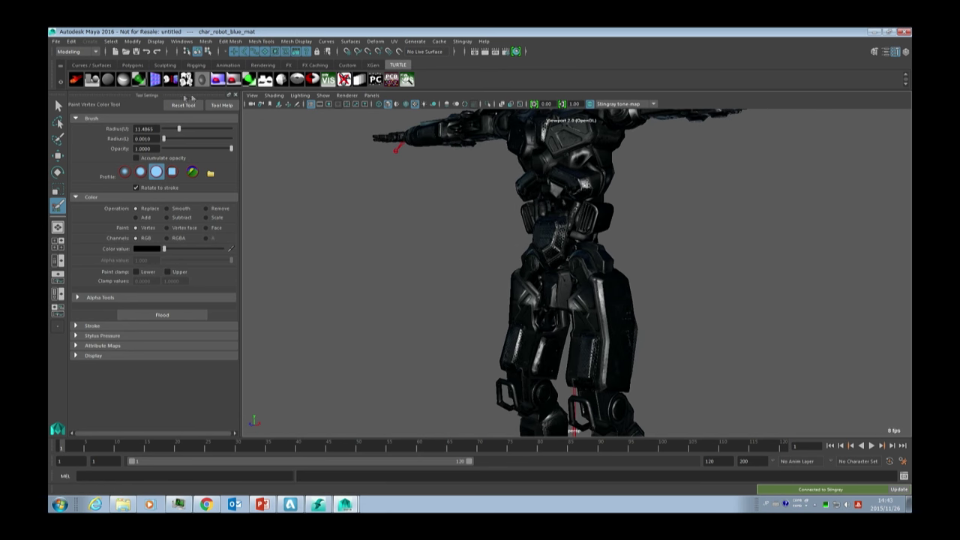
key(q)
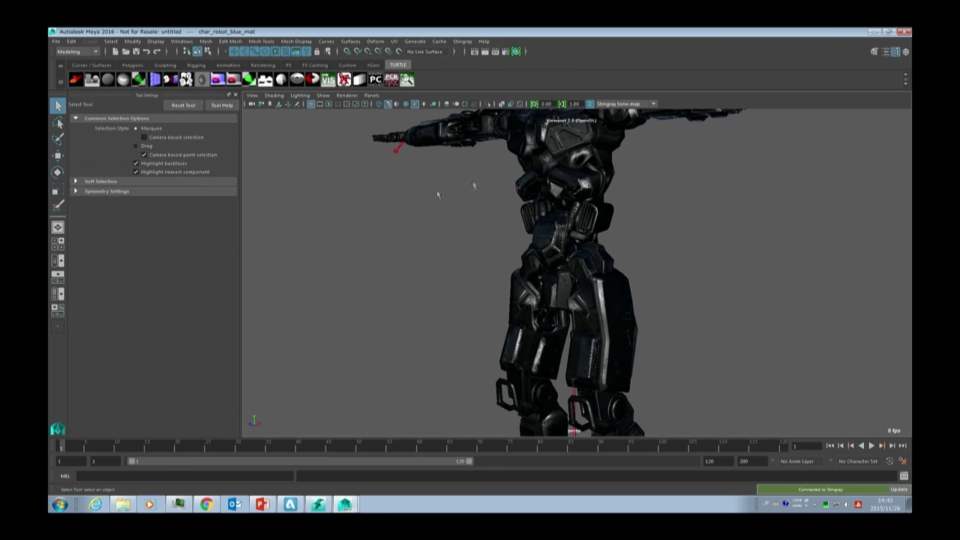
click(563, 159)
click(58, 204)
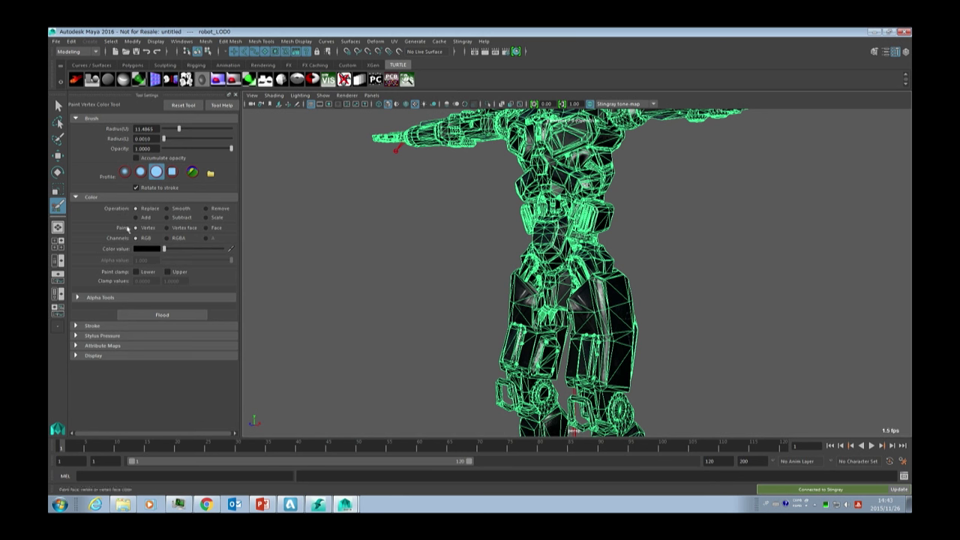
- Set the vertex paint colour to white with a value of 1.000, flood the whole robot mesh with it and deselect the mesh
click(148, 248)
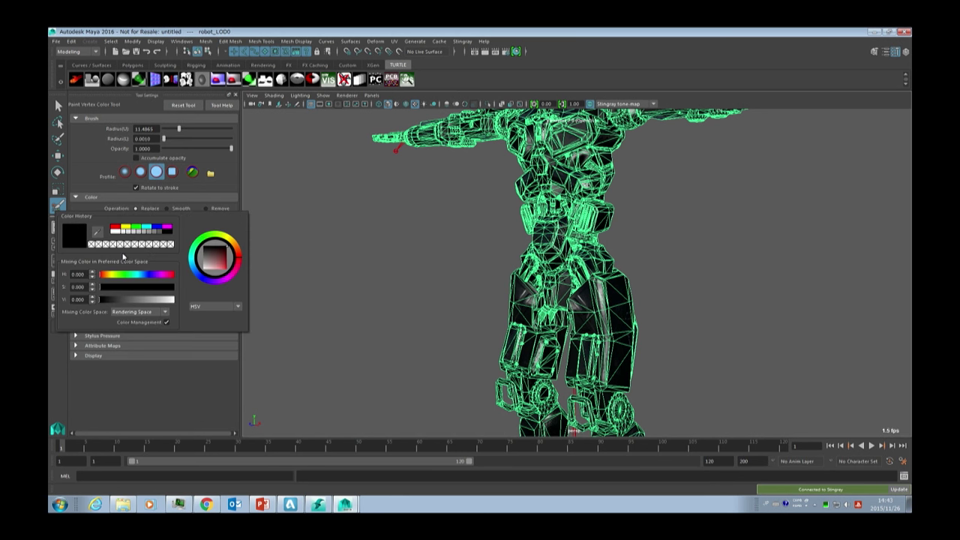
drag(159, 300, 200, 305)
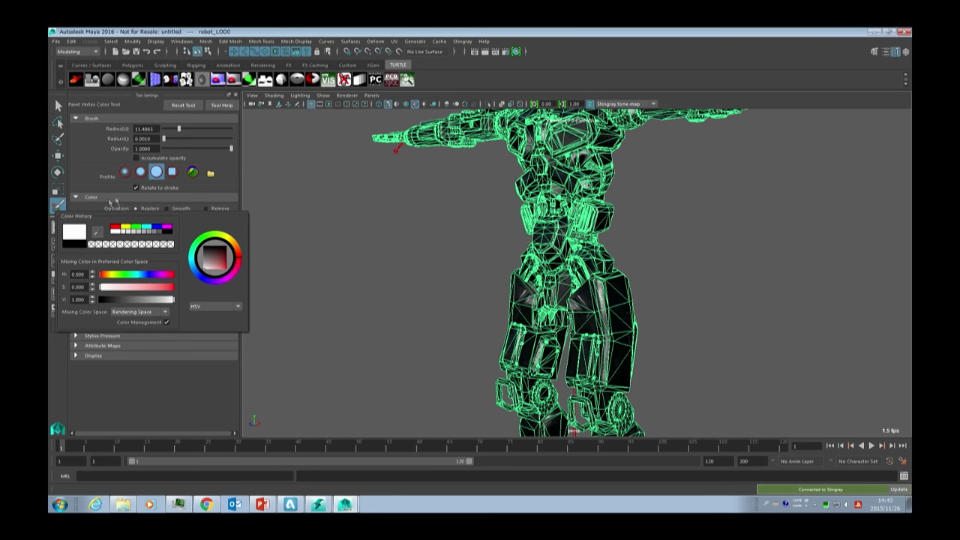
mouse_move(559, 184)
mouse_down()
mouse_move(570, 161)
mouse_move(563, 150)
mouse_up()
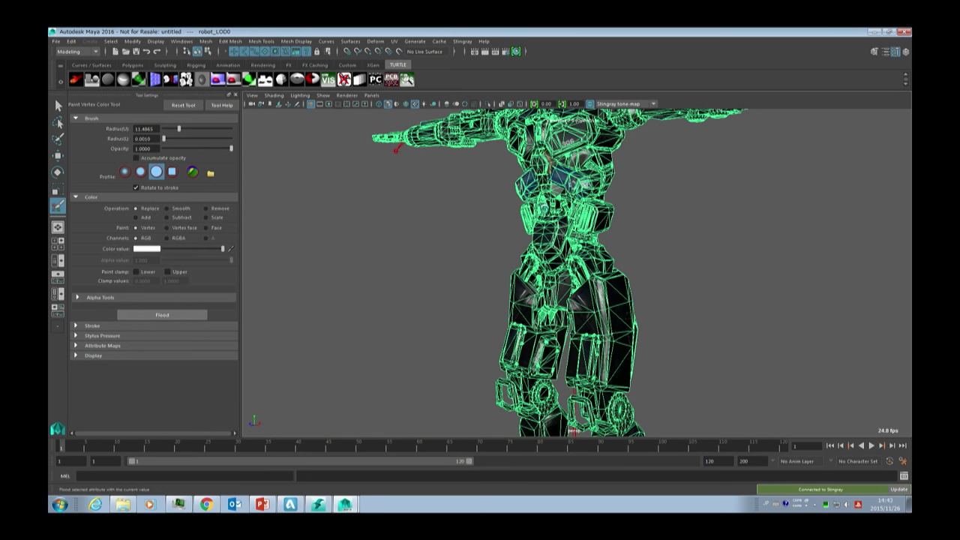
click(161, 315)
alt+drag(396, 149, 384, 192)
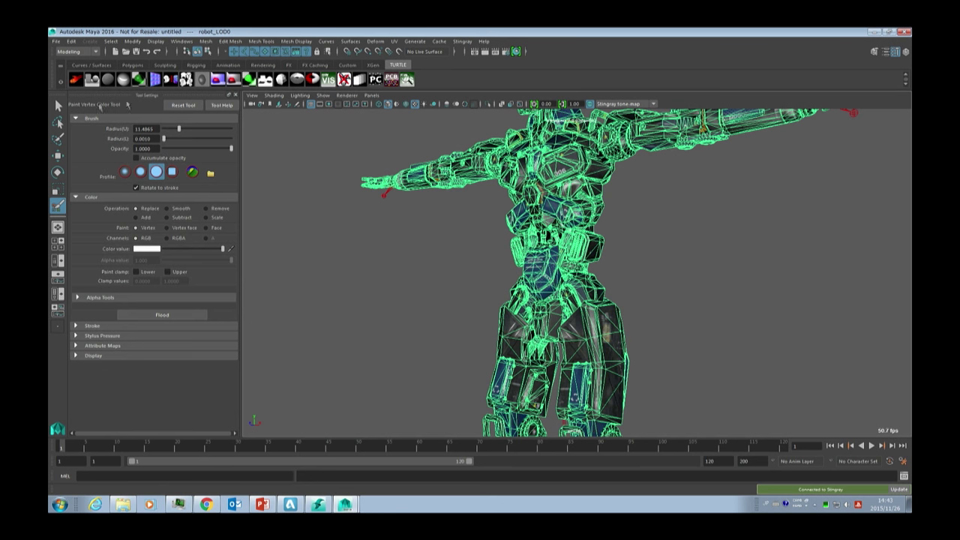
click(58, 105)
click(420, 232)
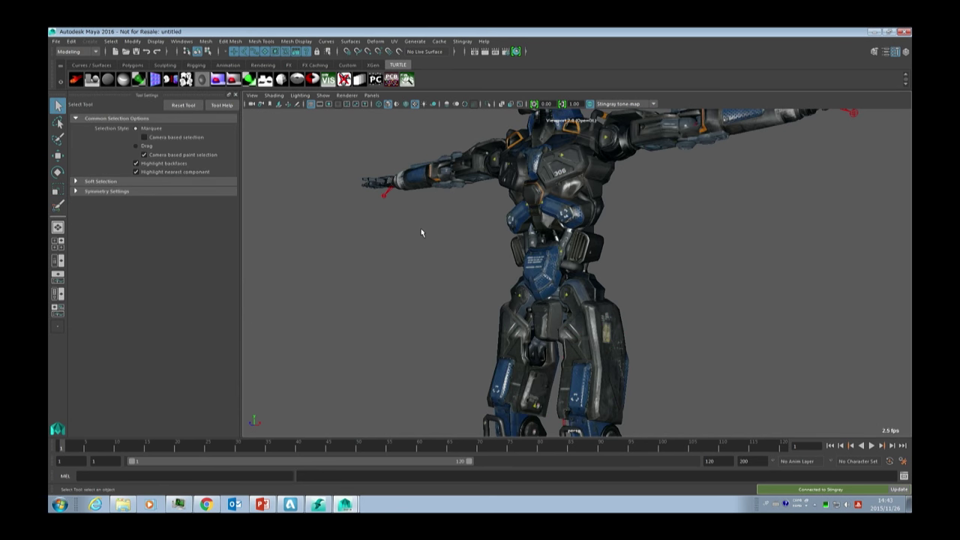
- Reselect the robot mesh, paint its chest and arms with red vertex colour, and deselect it to inspect the result up close
click(561, 159)
click(567, 172)
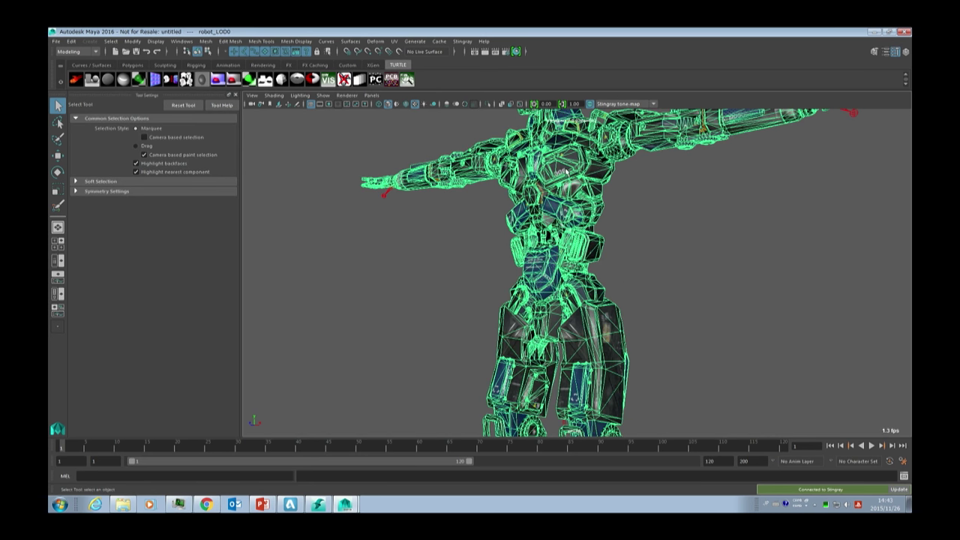
click(58, 204)
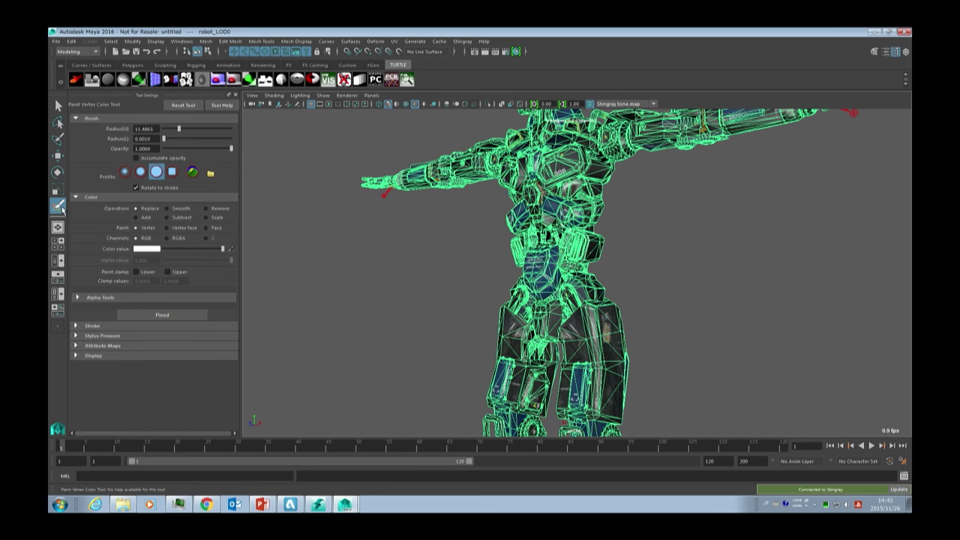
click(150, 253)
drag(165, 283, 218, 295)
drag(571, 158, 558, 168)
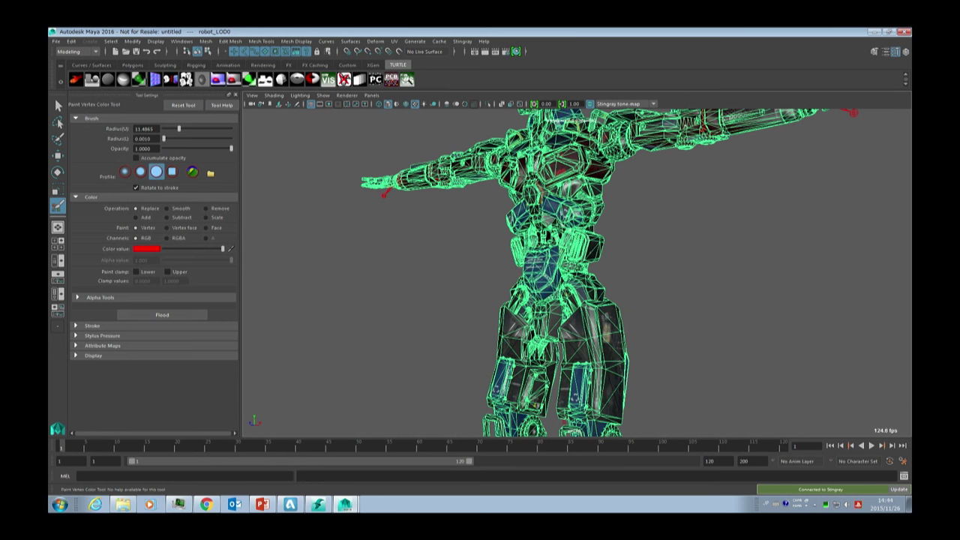
key(q)
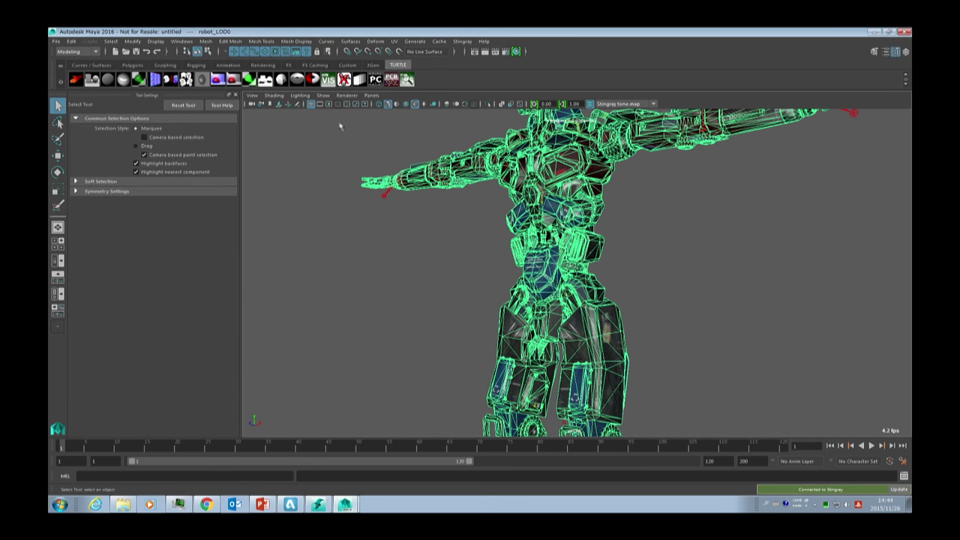
click(362, 147)
alt+drag(523, 184, 525, 184)
alt+middle_drag(535, 222, 562, 259)
scroll(564, 263, up, 1)
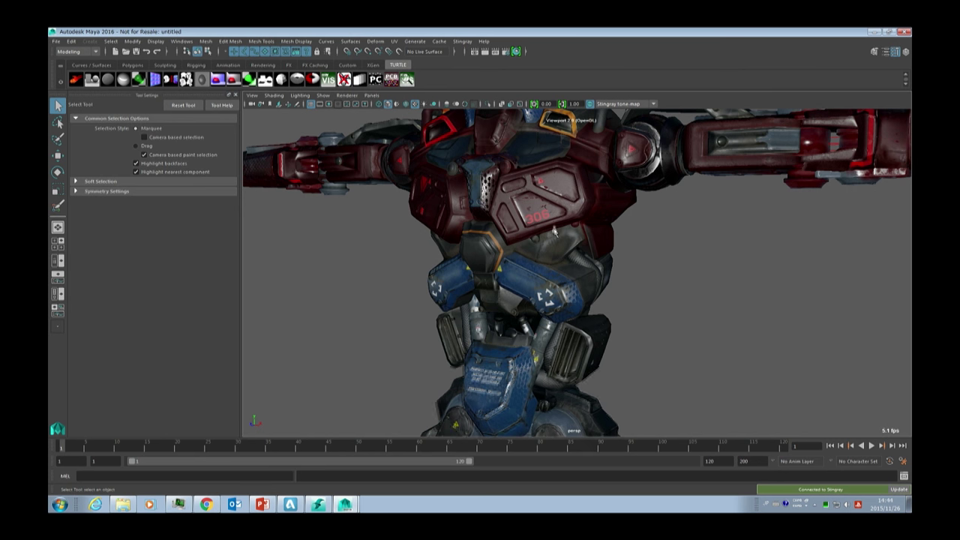
- Restore the Maya window beside Stingray without the tool settings, and show Stingray's Level Viewport
scroll(567, 296, down, 5)
scroll(555, 234, down, 2)
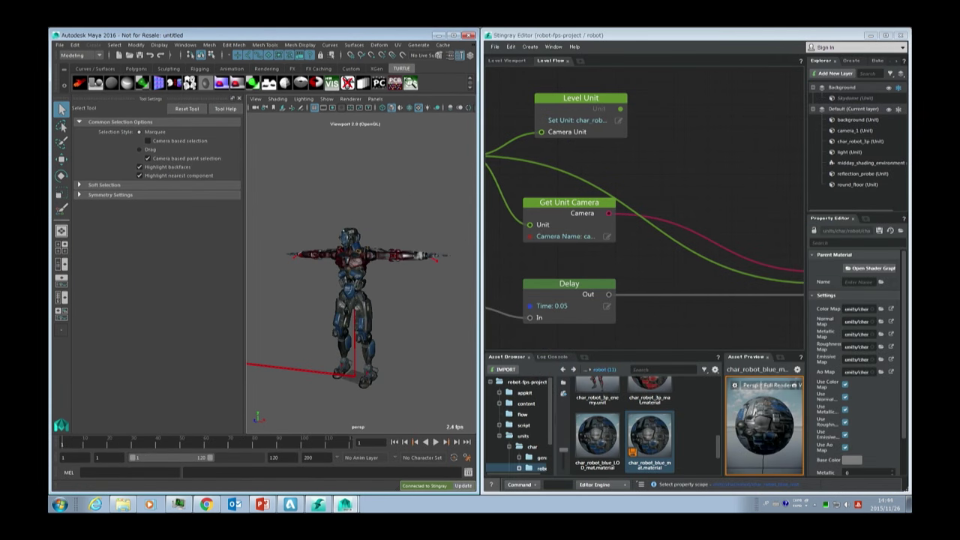
click(238, 98)
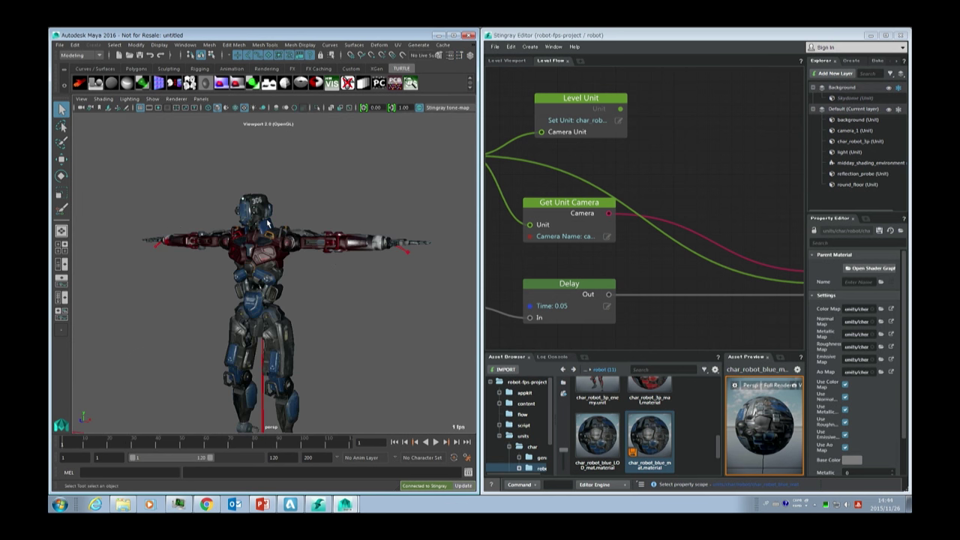
click(509, 62)
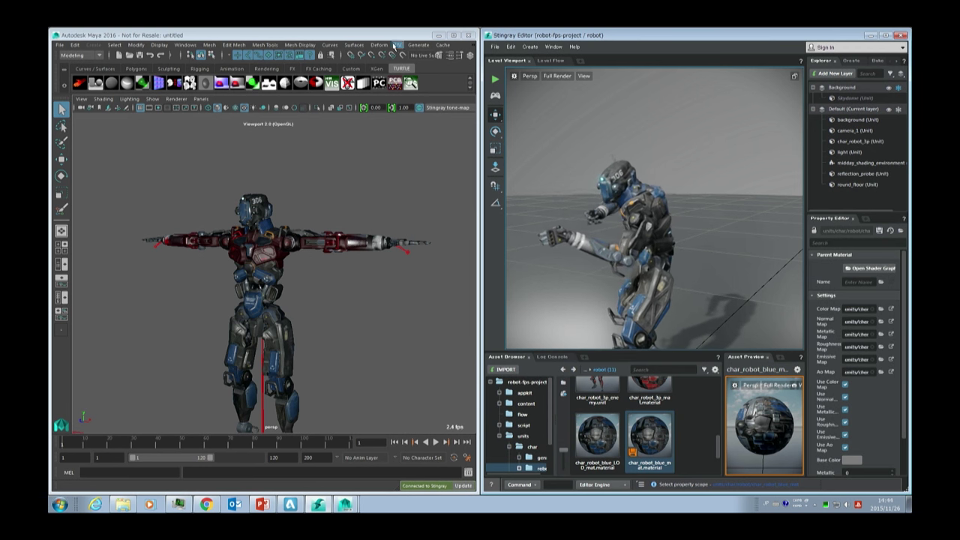
- Dock Maya beside Stingray again and update the linked robot in Stingray, confirming the overwrite of char_robot_3p.fbx
drag(391, 35, 361, 47)
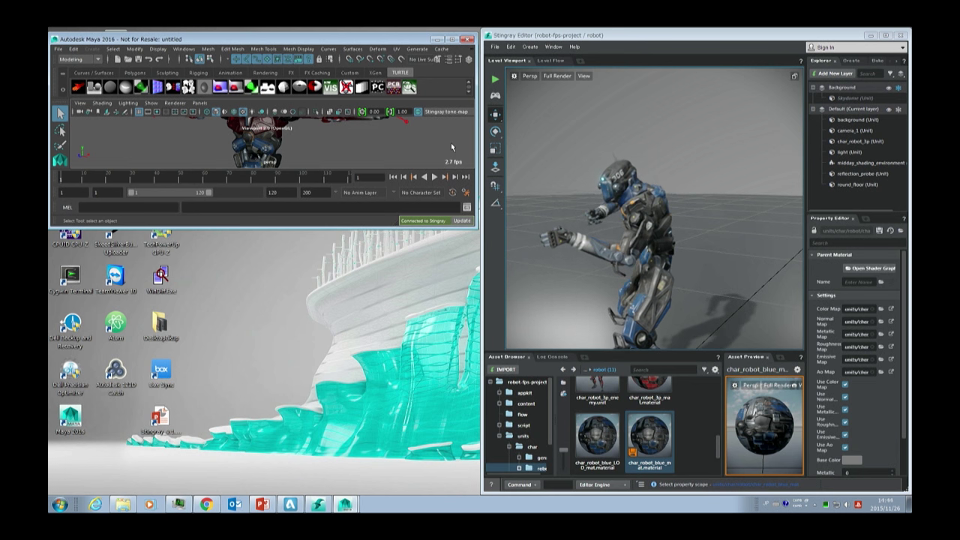
key(super+Left)
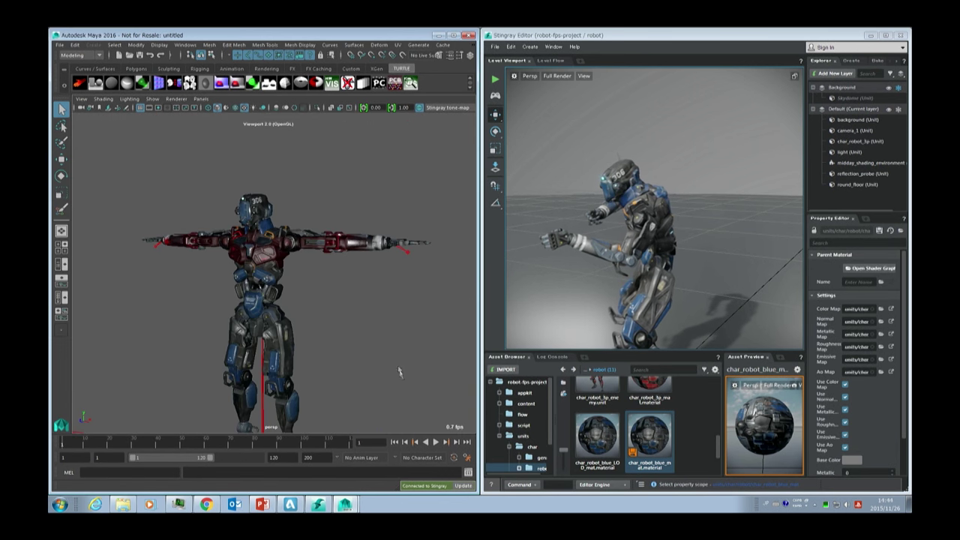
click(463, 485)
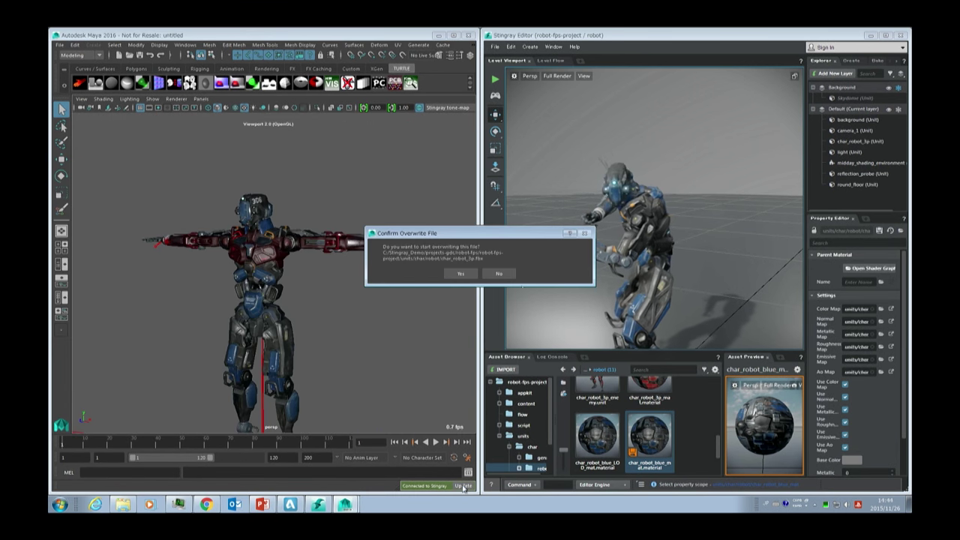
click(457, 275)
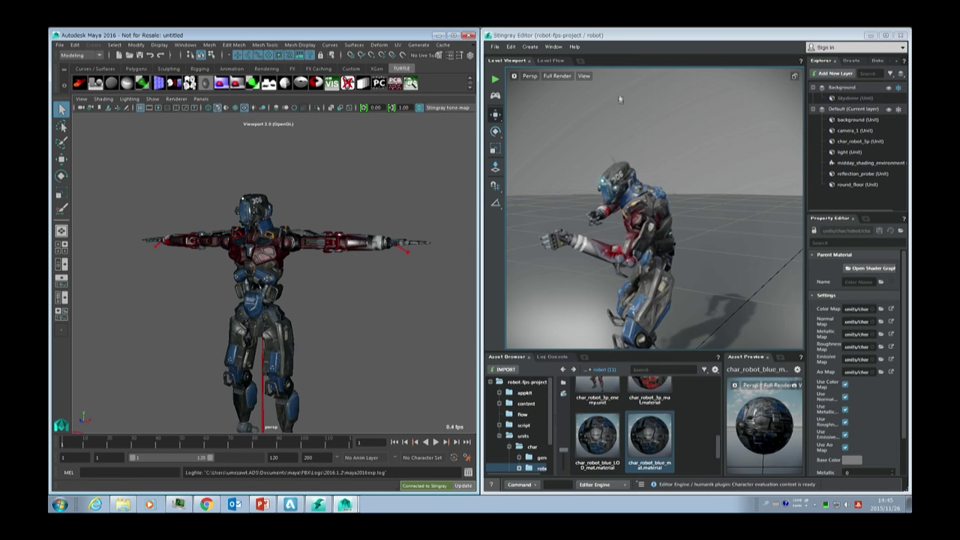
- Inspect the updated robot's vertex colours up close in Stingray's viewport and clear the selection of char_robot_3p
click(603, 217)
scroll(672, 210, up, 3)
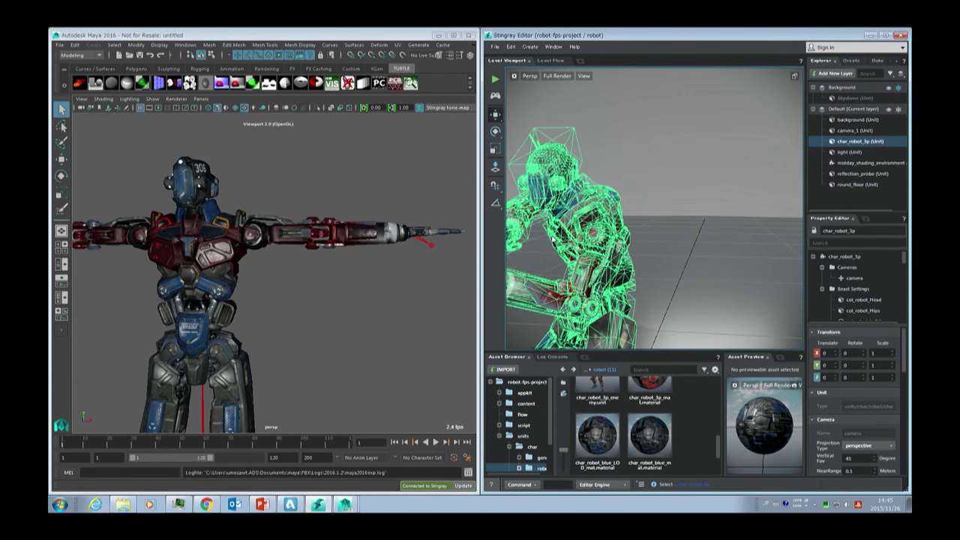
key(Escape)
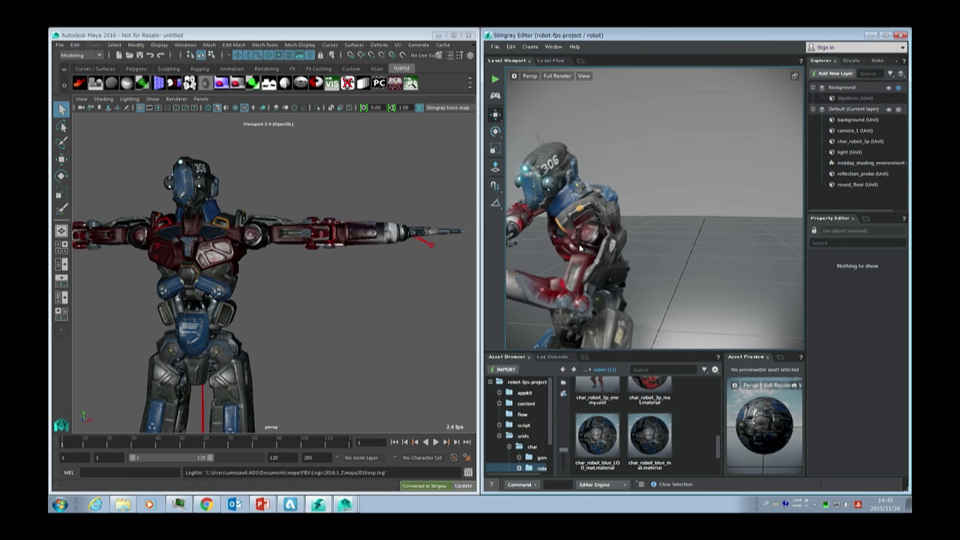
- Switch the Maya robot mesh robot_LOD0 to component selection and select all the vertices of its head
click(200, 196)
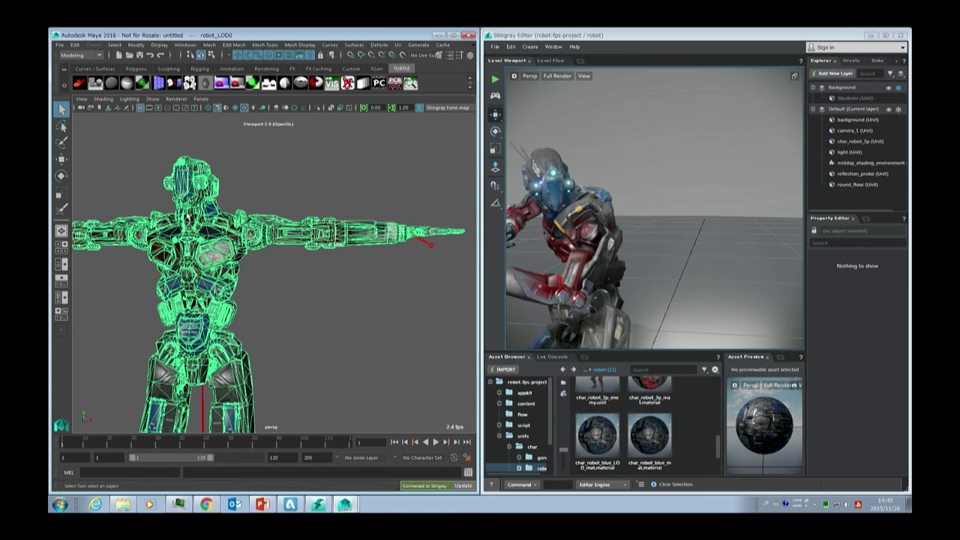
scroll(189, 218, up, 3)
scroll(274, 299, down, 2)
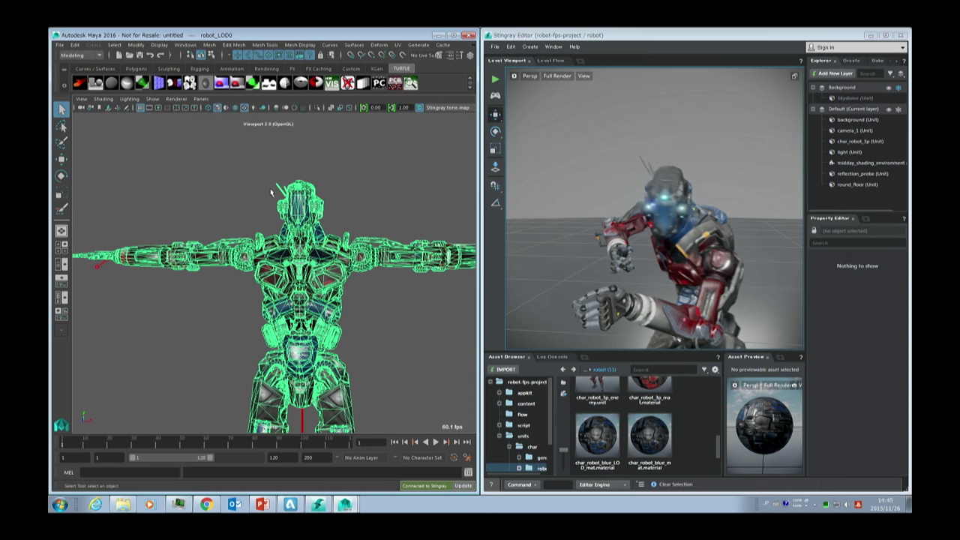
right_drag(245, 201, 210, 200)
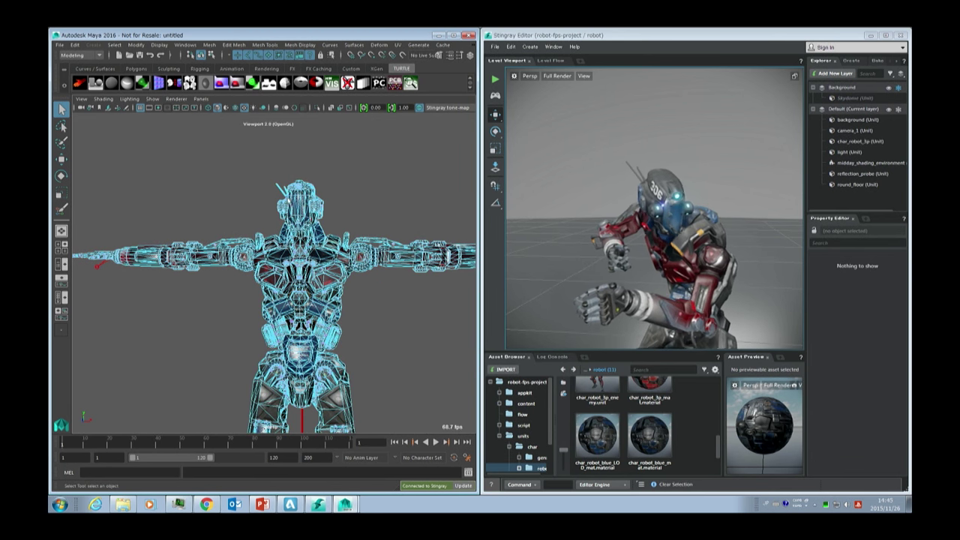
key(F8)
click(299, 215)
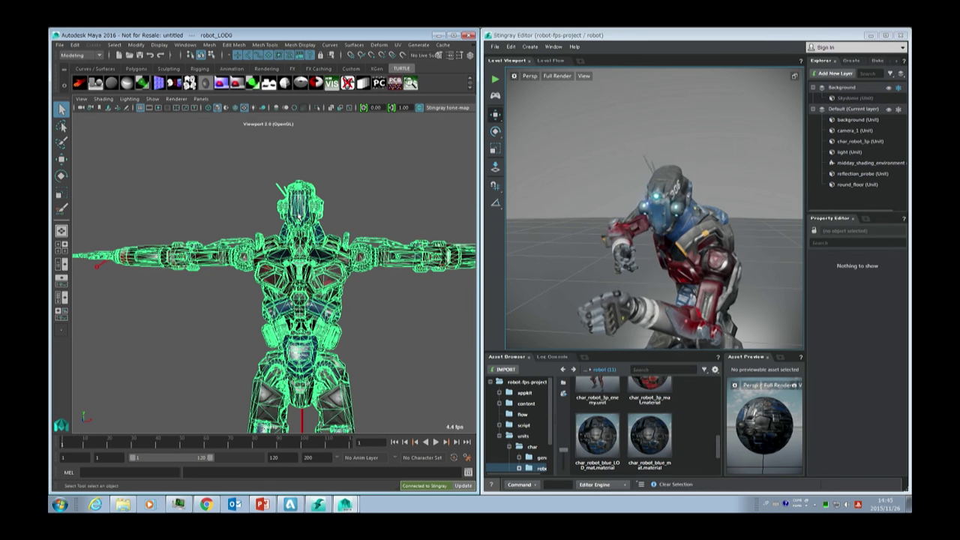
key(F8)
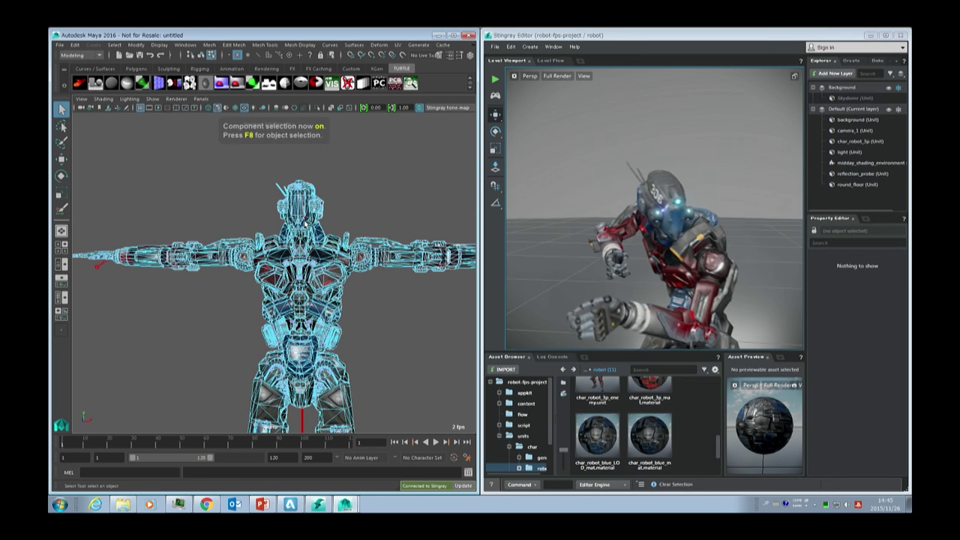
drag(257, 173, 358, 232)
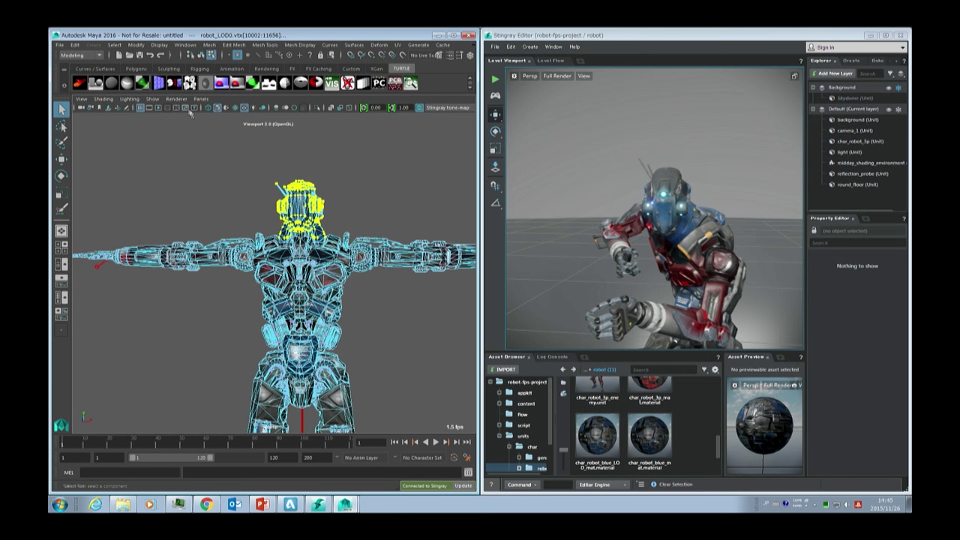
- Scale the selected head vertices up uniformly so the robot's head is clearly enlarged
click(61, 193)
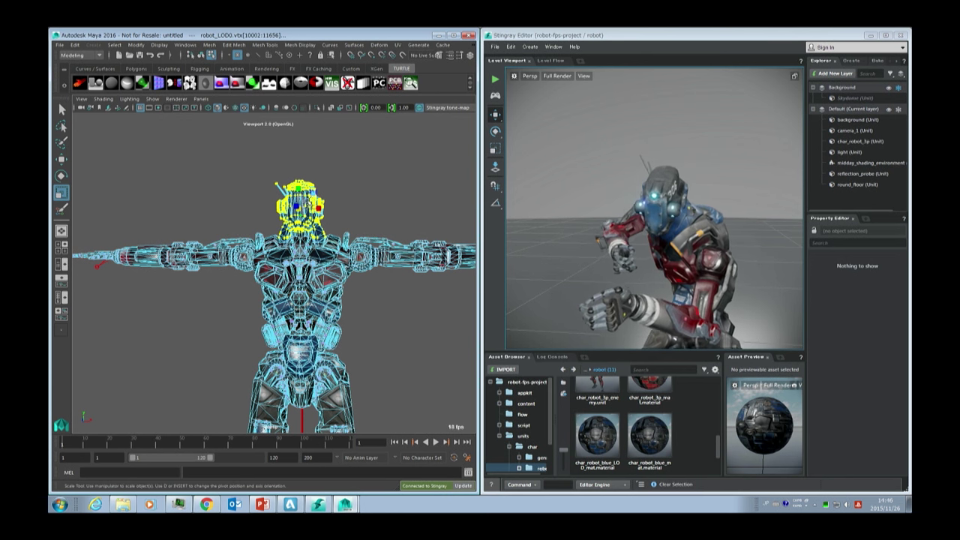
click(304, 192)
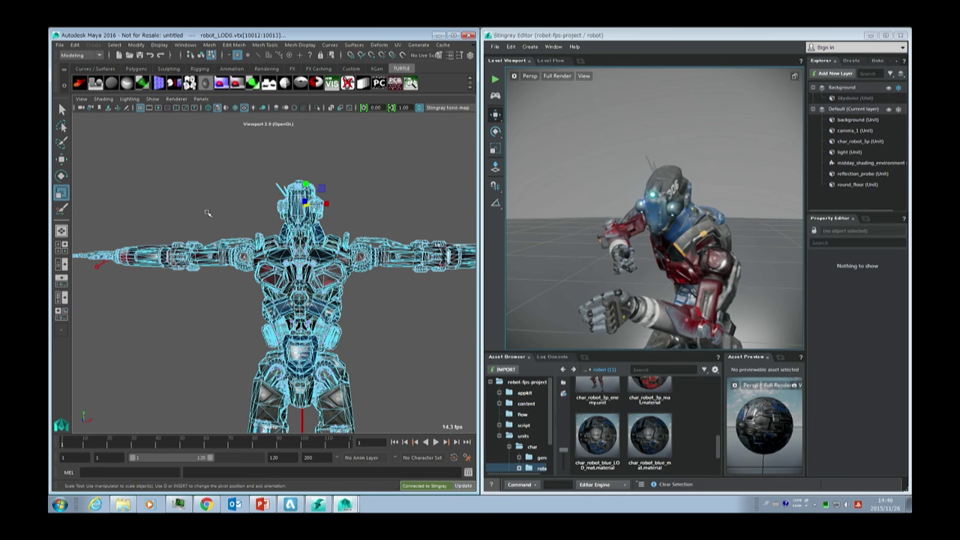
key(ctrl+z)
alt+drag(303, 208, 265, 215)
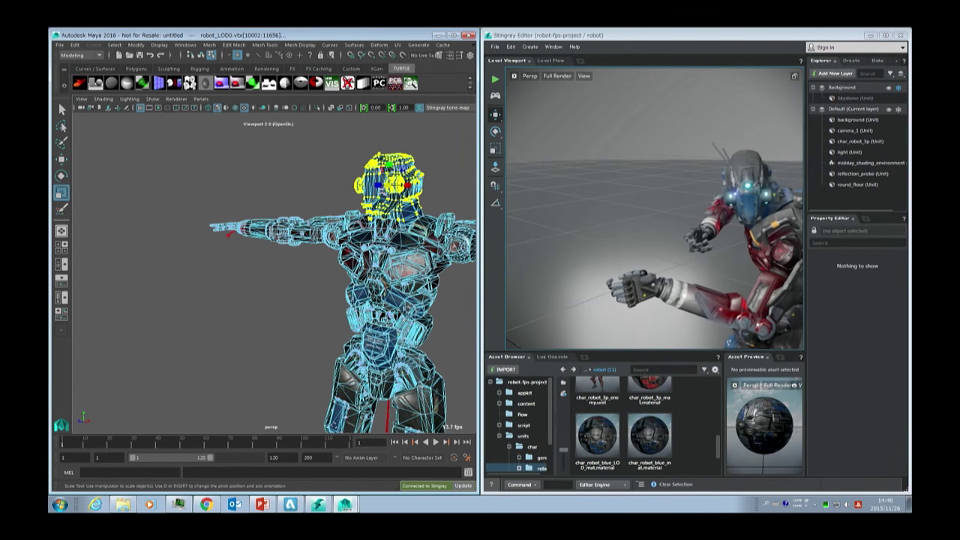
drag(390, 186, 412, 169)
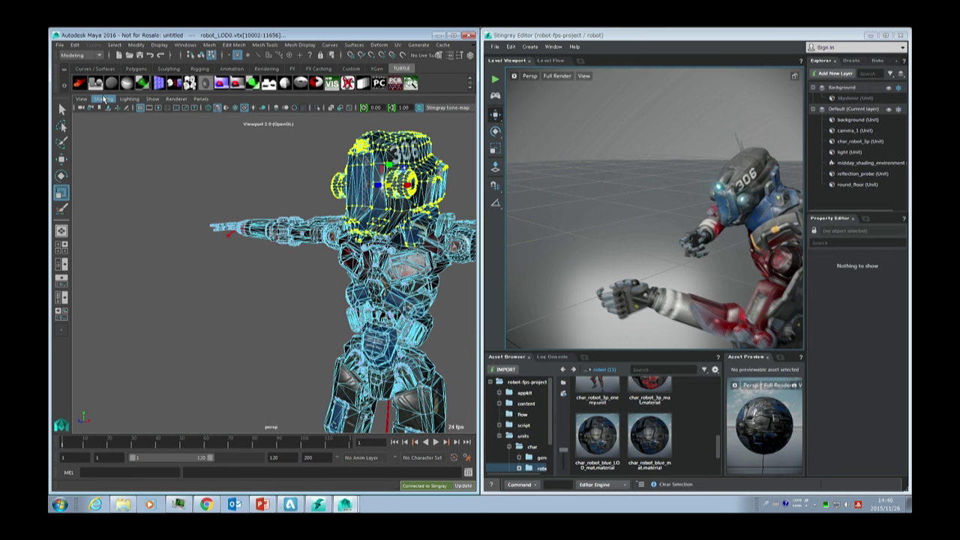
- Return the robot mesh to object selection, deselect it and send the enlarged head to Stingray through the live link
click(63, 108)
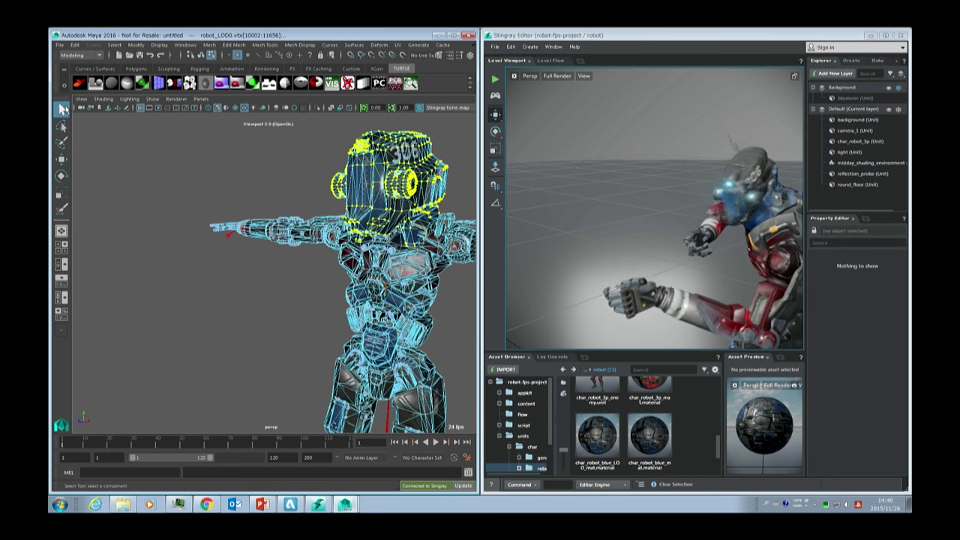
click(230, 289)
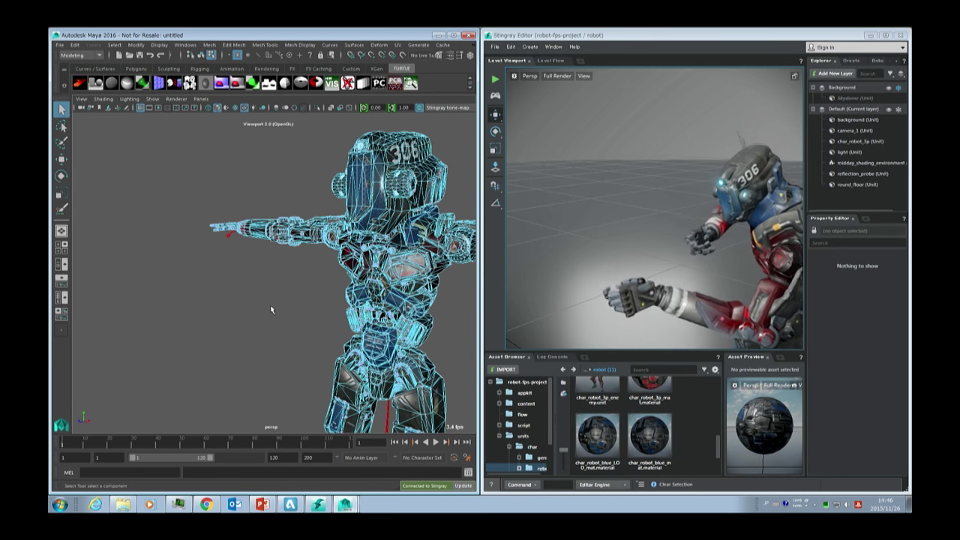
key(F8)
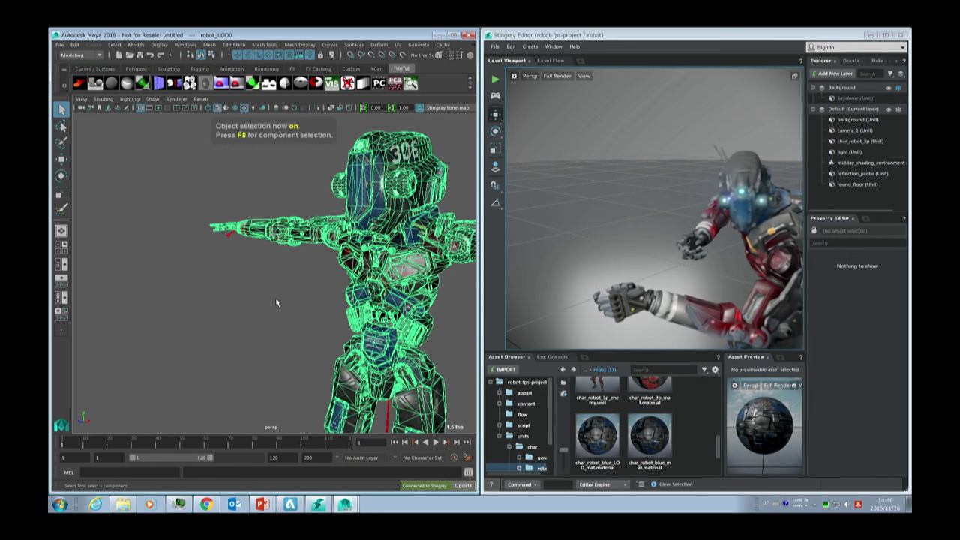
click(280, 304)
click(463, 485)
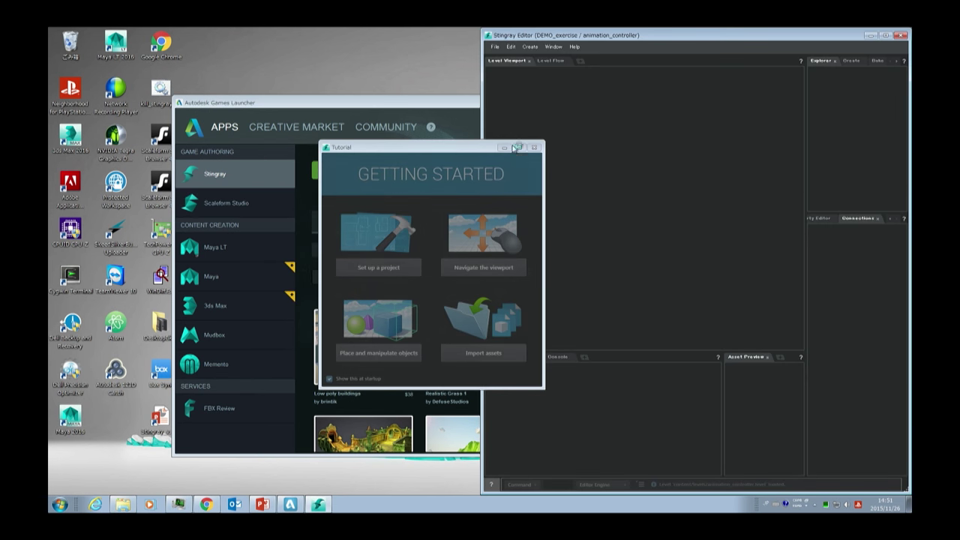
- Maximize the Stingray Editor and frame the character with the glass platforms in the animation_controller level
click(544, 34)
double_click(560, 35)
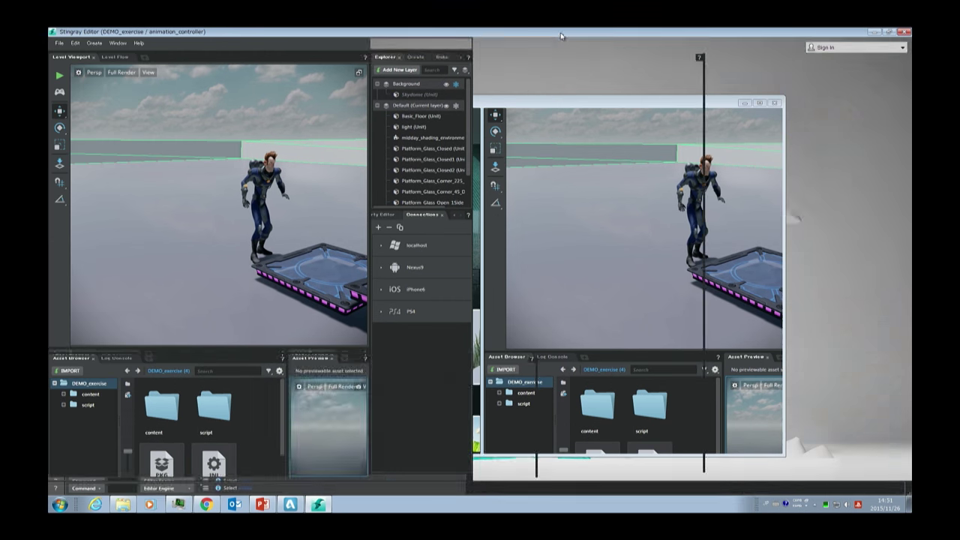
click(511, 131)
alt+right_drag(514, 122, 515, 203)
alt+drag(515, 202, 361, 213)
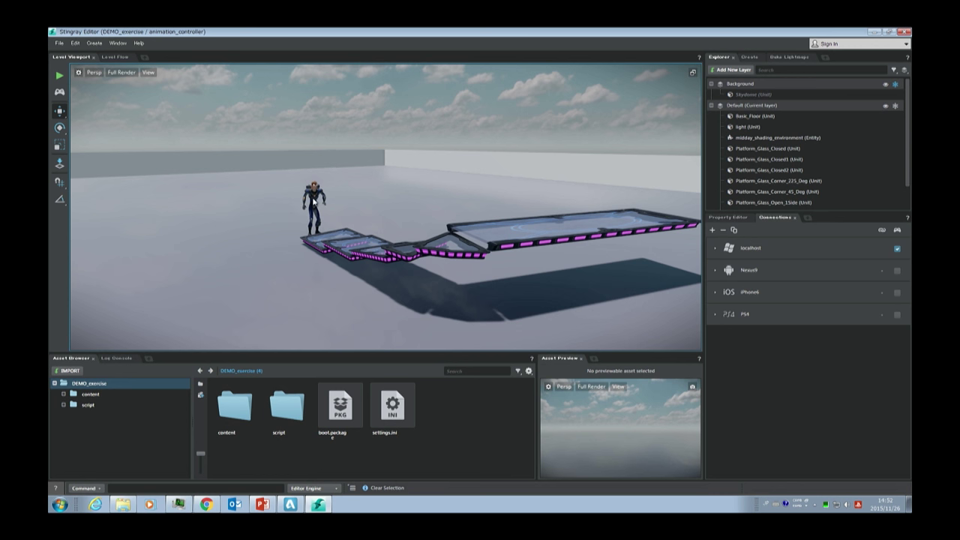
- Select the character standing beside the glass platforms and open its unit in the Unit Editor
click(115, 57)
click(72, 57)
click(309, 192)
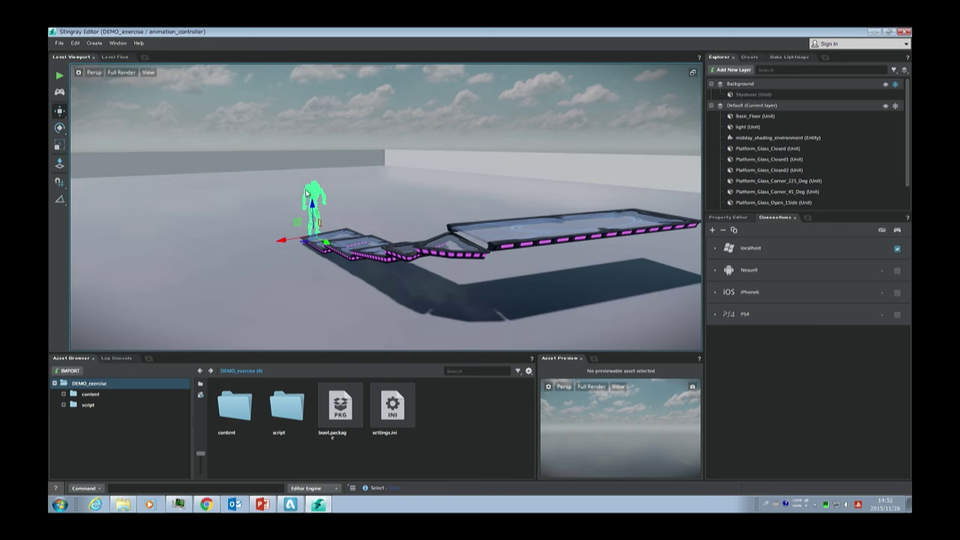
right_click(308, 192)
click(322, 201)
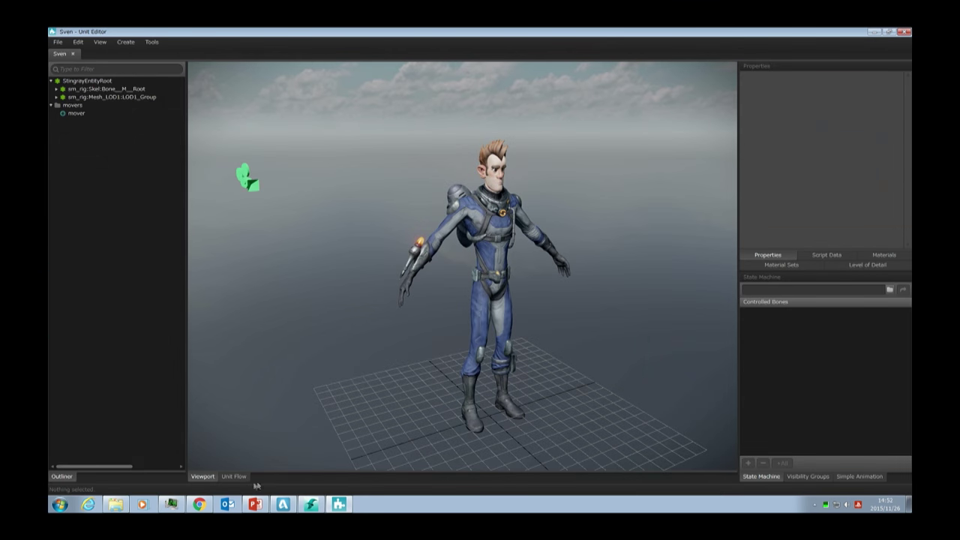
- Examine the character's Unit Flow graph, from the keyboard and Xbox thumbstick inputs to the movement, rotation and mover groups
click(233, 476)
scroll(484, 347, down, 5)
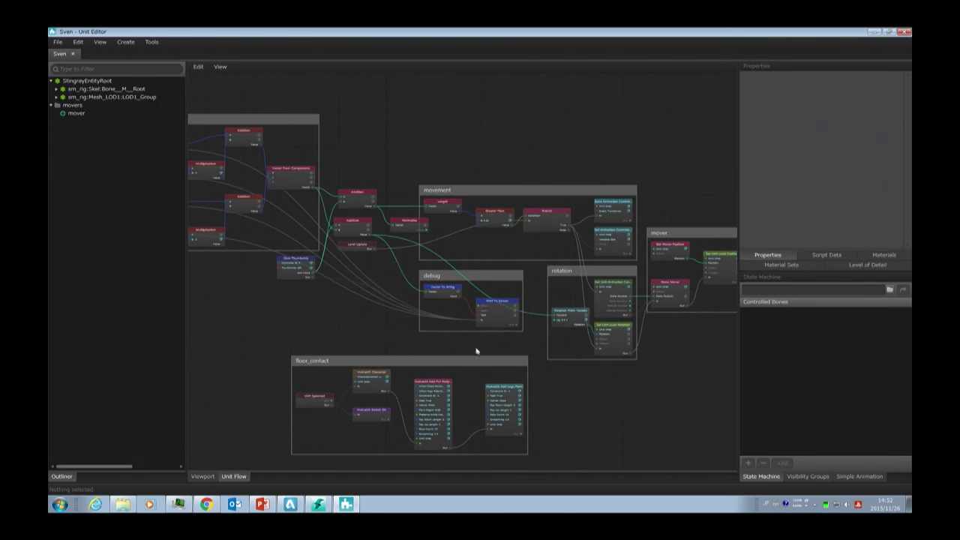
middle_drag(467, 365, 444, 365)
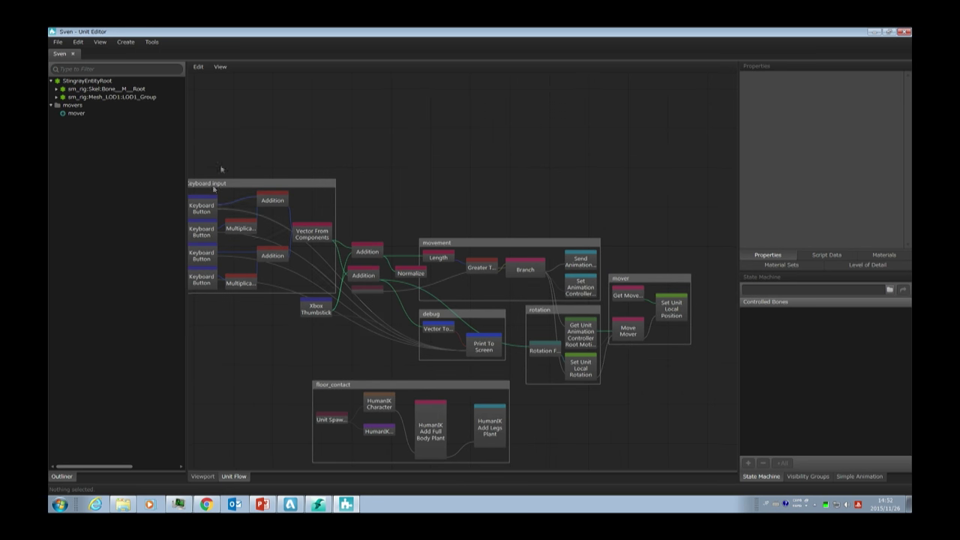
click(322, 302)
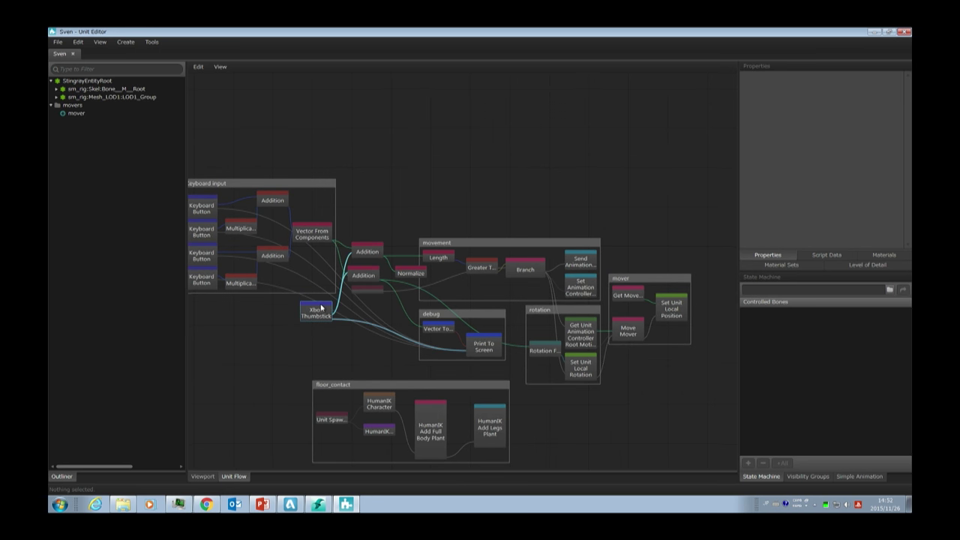
scroll(323, 304, up, 1)
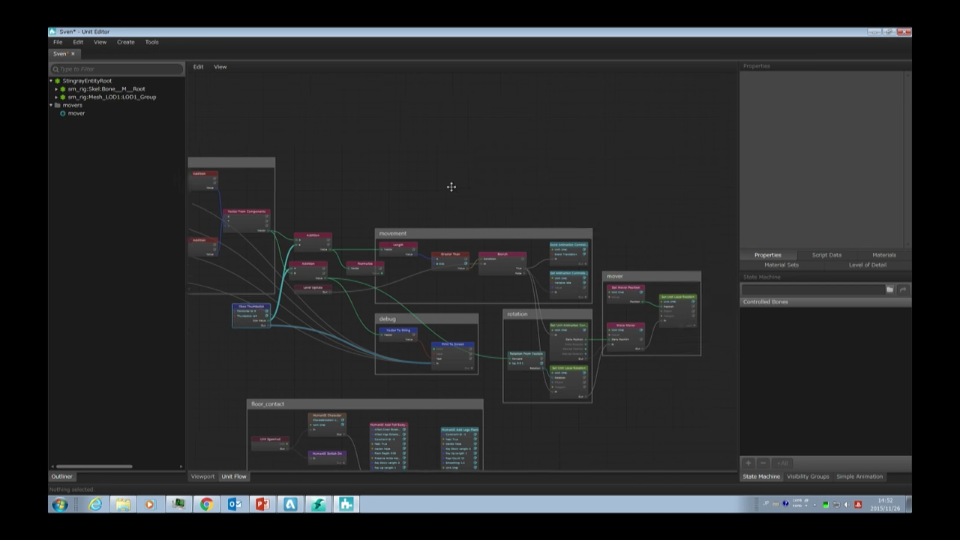
scroll(480, 194, up, 2)
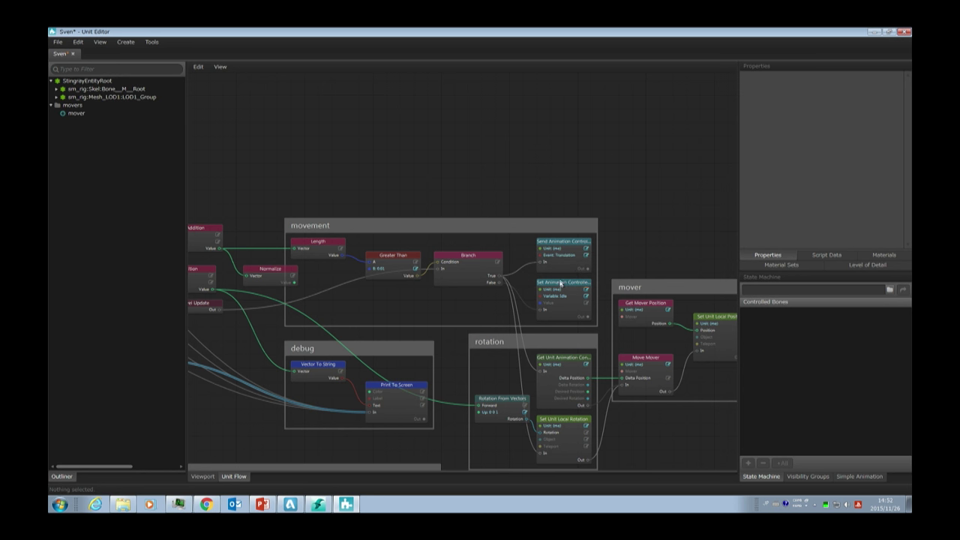
click(560, 283)
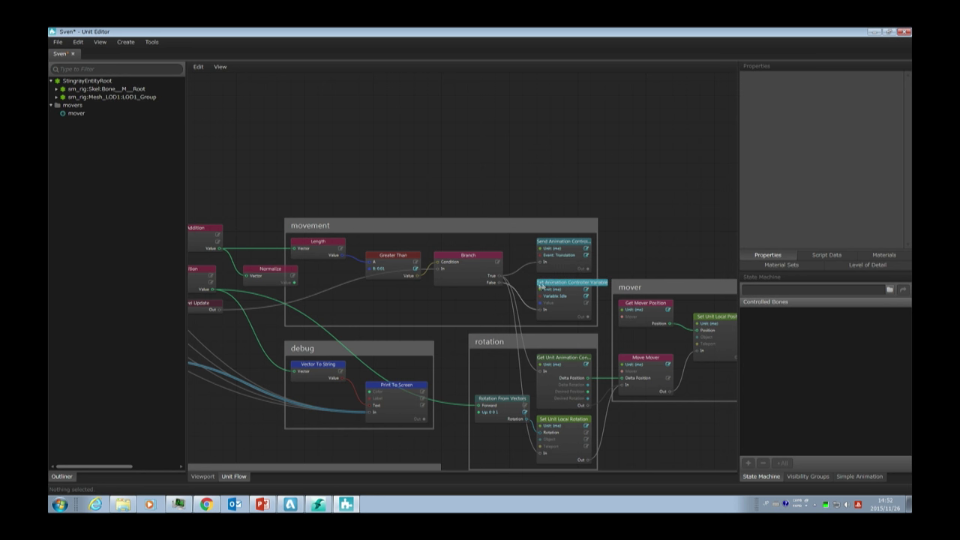
click(546, 243)
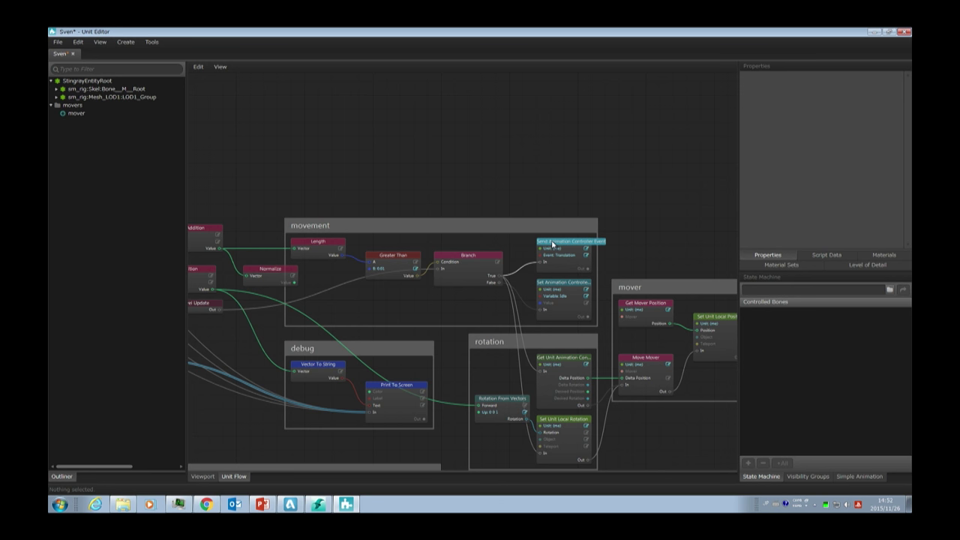
click(537, 218)
middle_drag(535, 216, 460, 186)
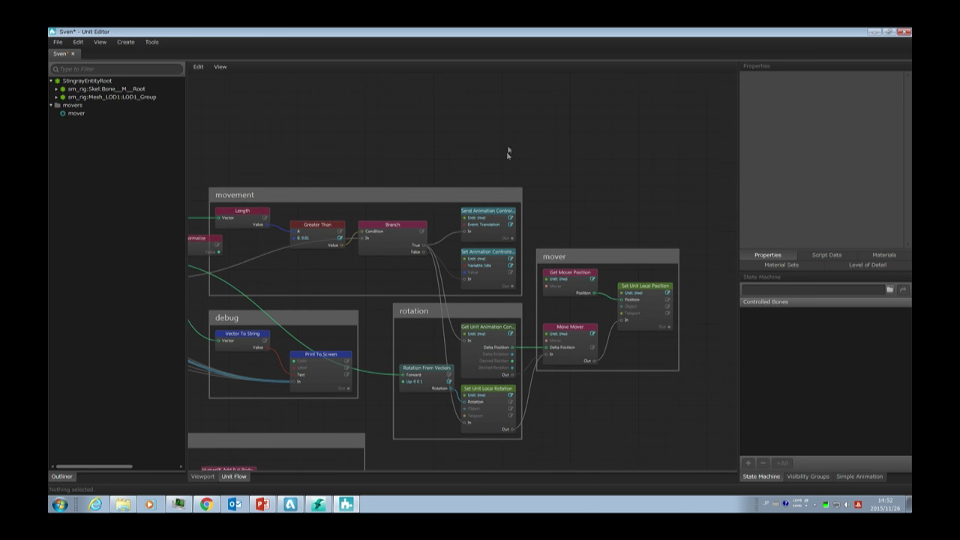
- Return to the Stingray Editor, run the animation_controller level to test the character's movement, and end the test
click(317, 504)
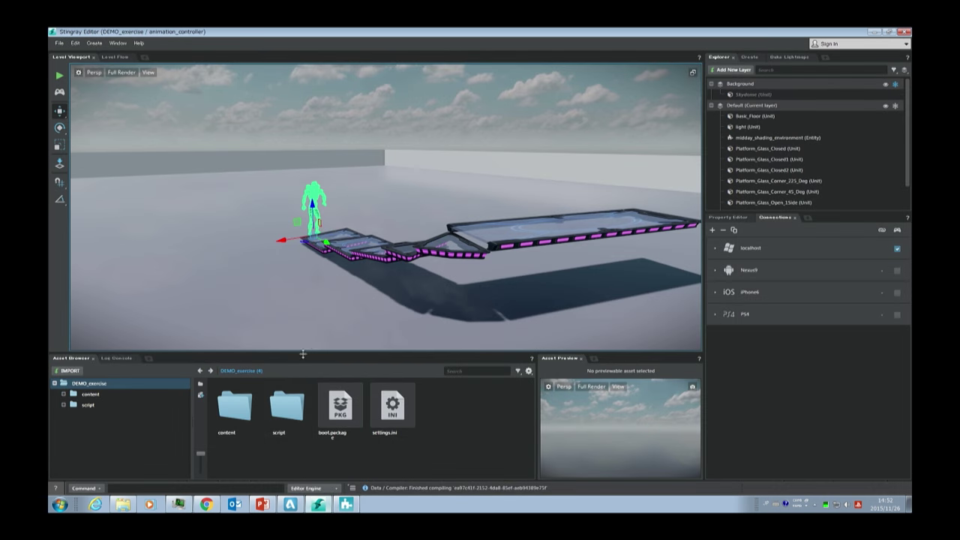
click(60, 76)
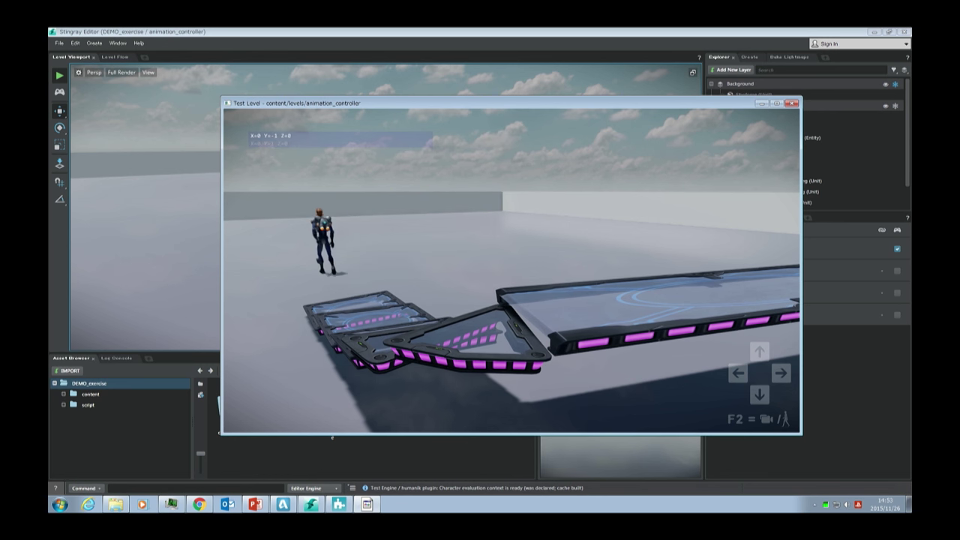
key(Escape)
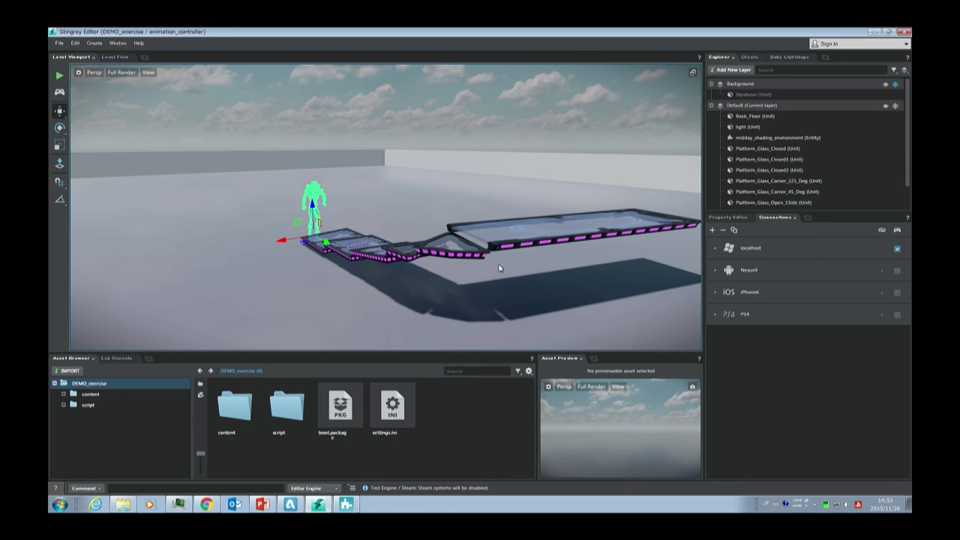
- Open the Sven animation controller from the project's content/models/character folder
double_click(234, 409)
double_click(390, 413)
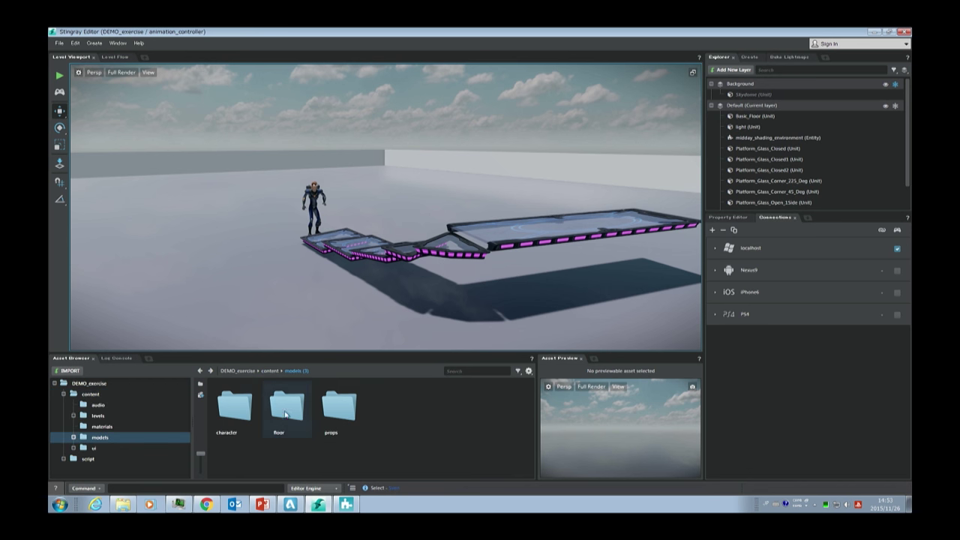
double_click(234, 408)
scroll(322, 405, up, 3)
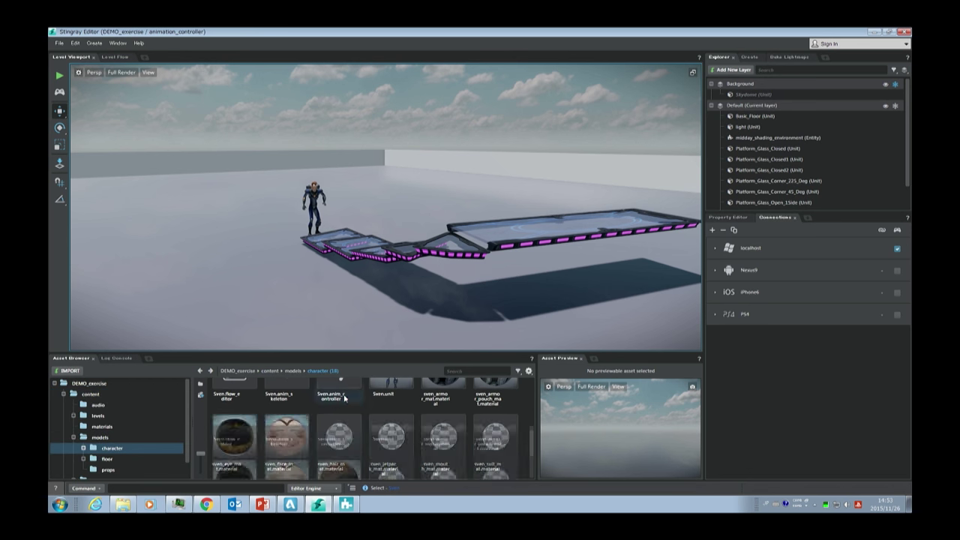
double_click(337, 446)
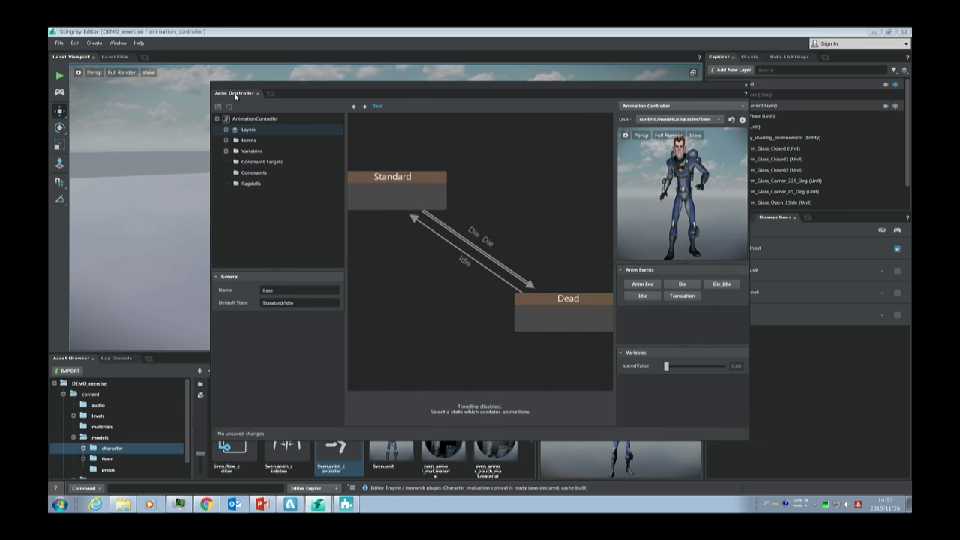
- Examine the Base layer and its Standard state group in the animation controller, and close the controller editor
click(227, 130)
click(235, 141)
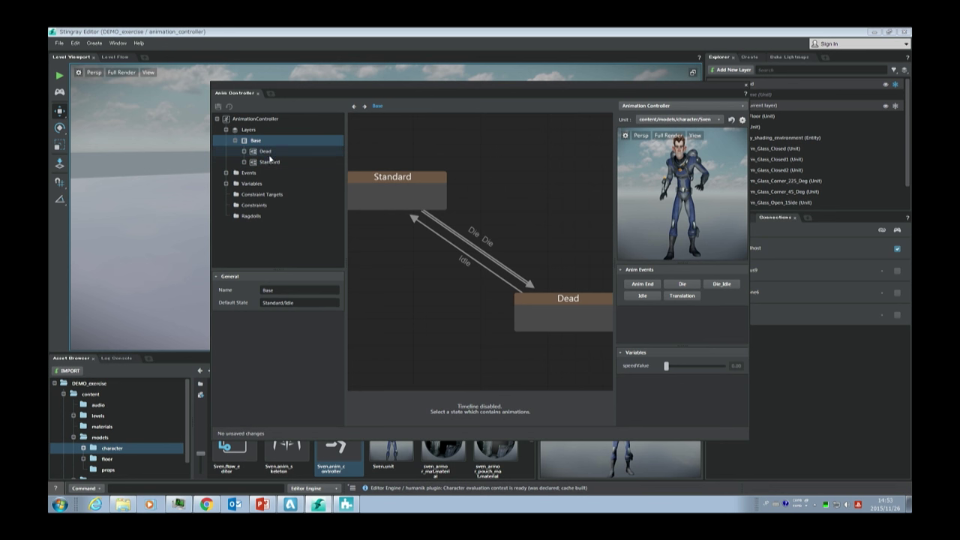
click(270, 162)
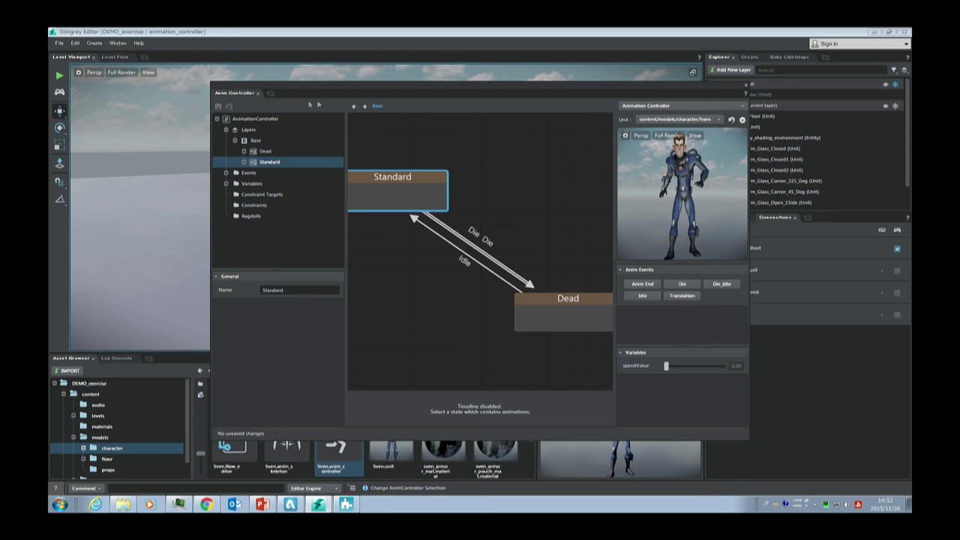
click(258, 94)
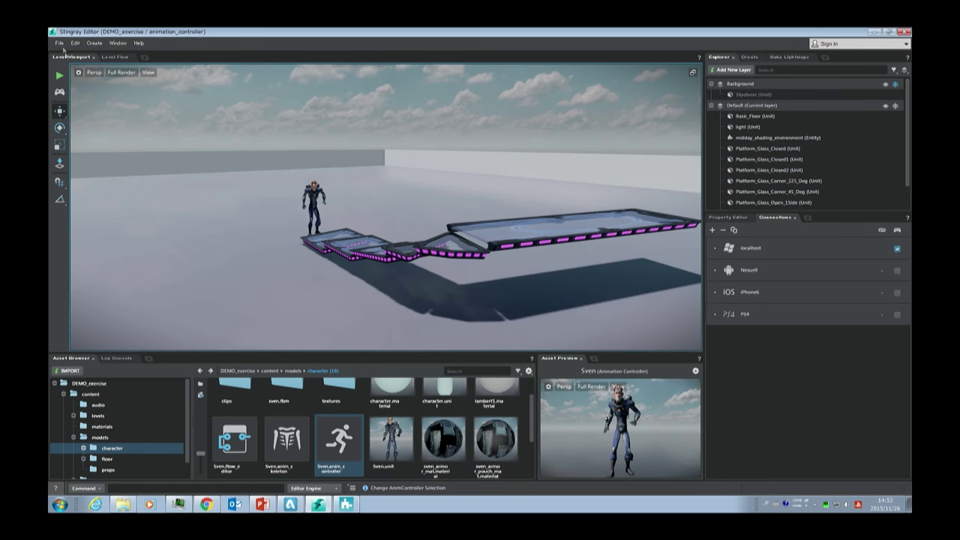
- Open the basic_project1.1 project through the Project Manager
click(62, 44)
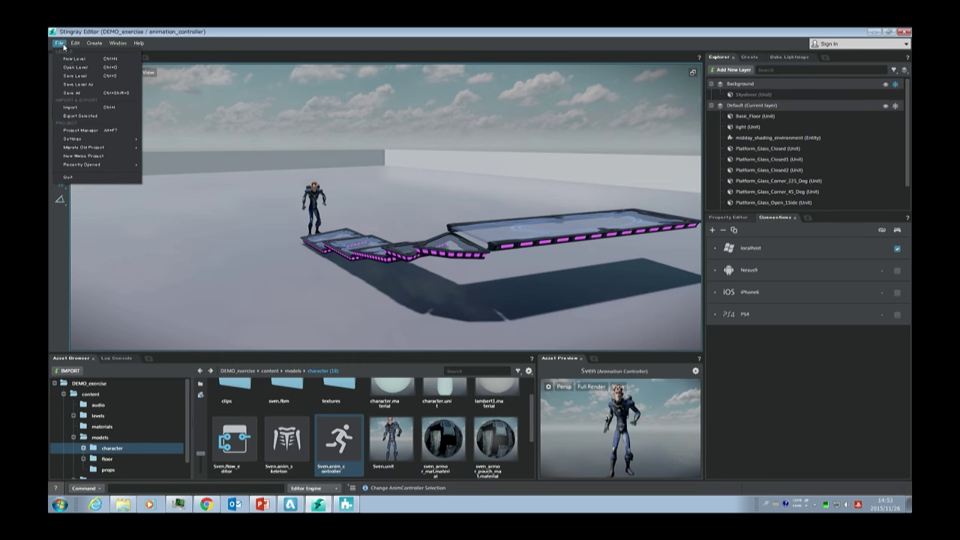
click(84, 129)
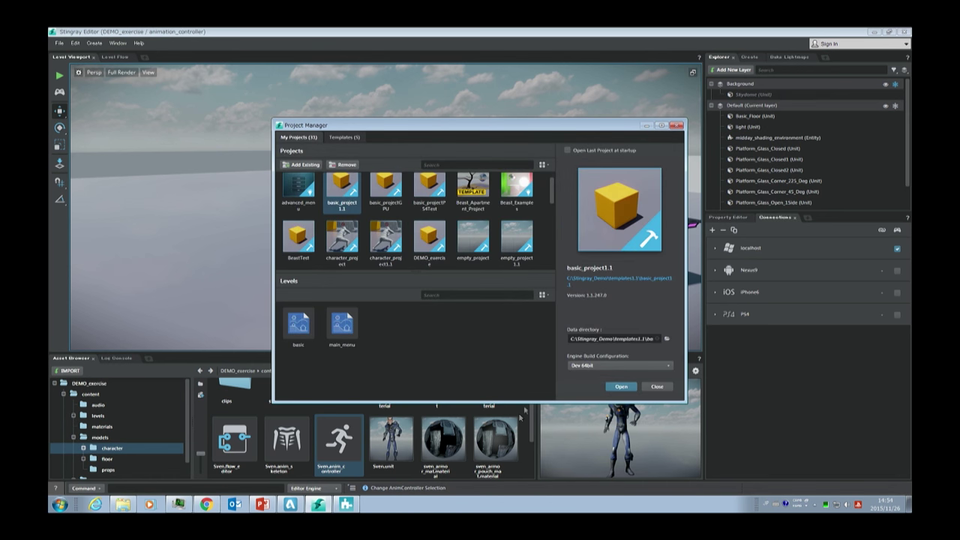
click(620, 386)
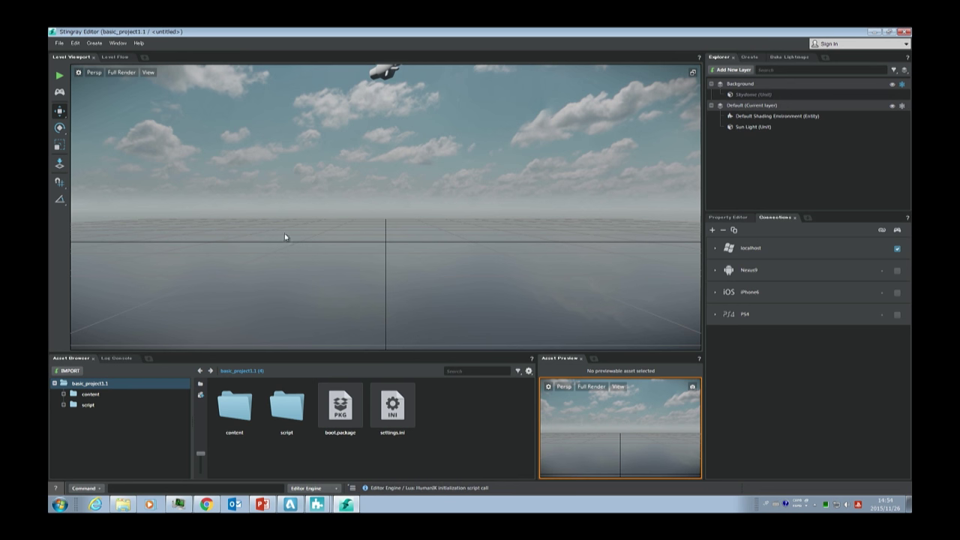
- Switch to Maya, view the whole character in the aim.mb scene, and play its aiming animation
click(299, 507)
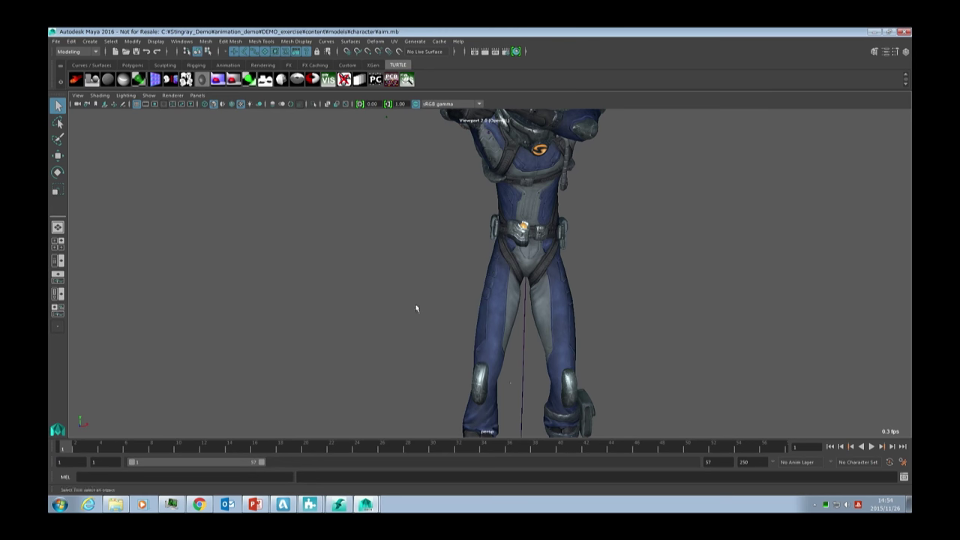
alt+right_drag(415, 307, 322, 303)
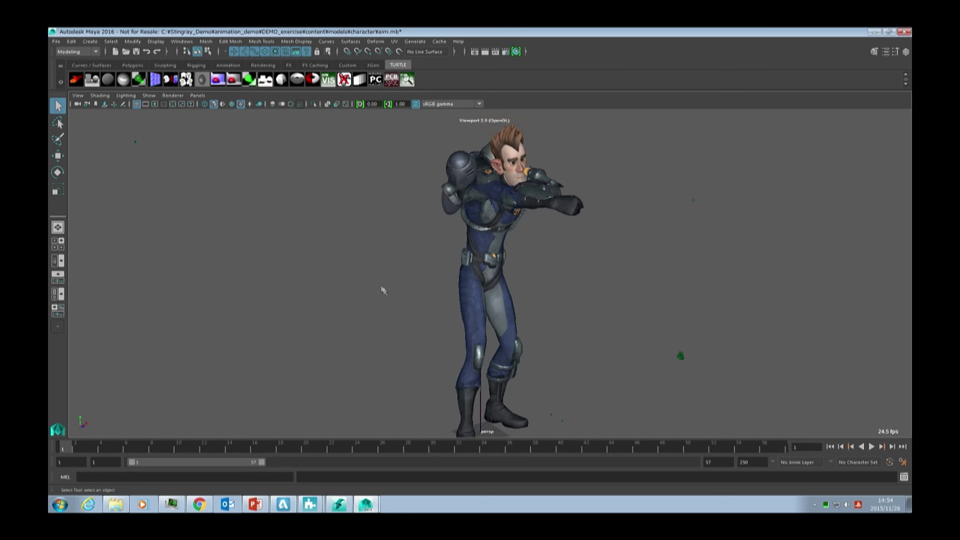
key(super)
key(Escape)
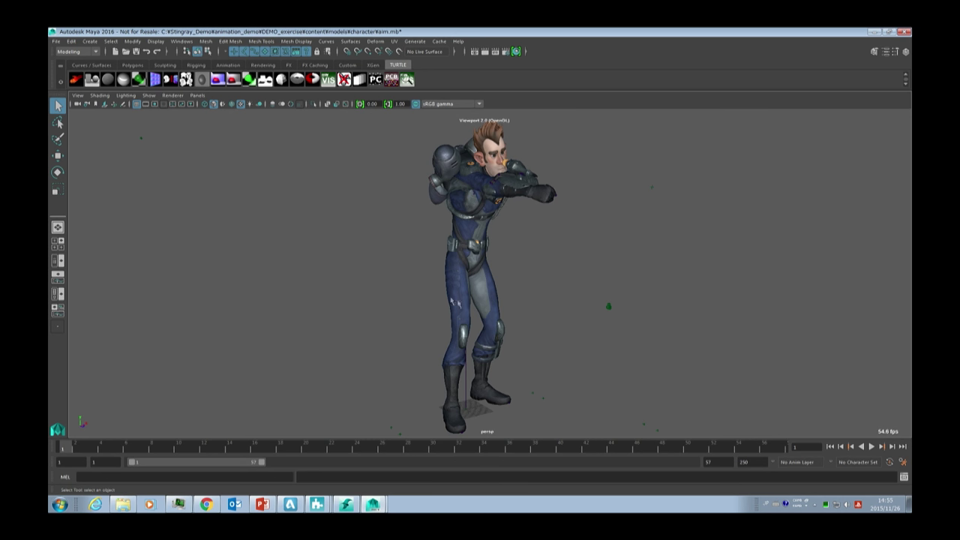
key(alt+v)
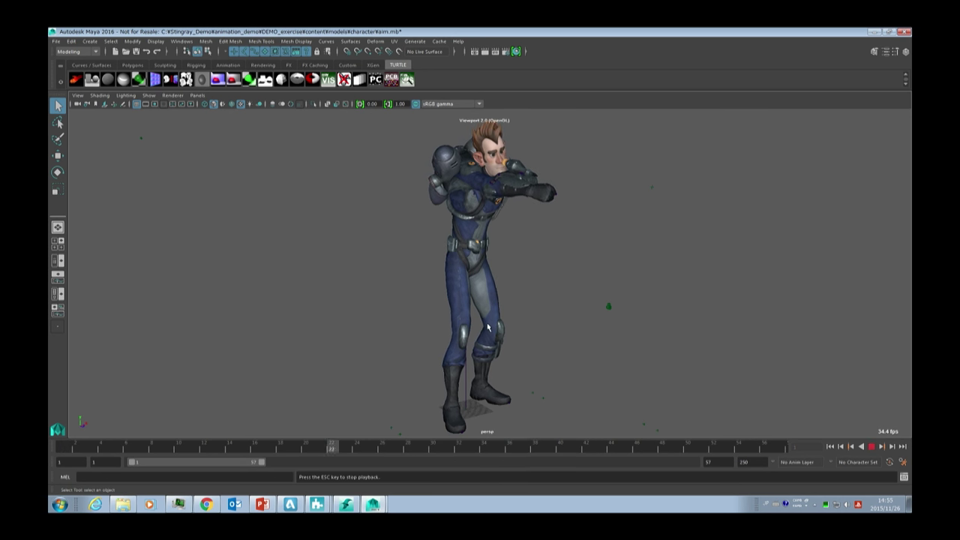
key(Escape)
key(shift+alt+v)
key(alt+v)
key(Escape)
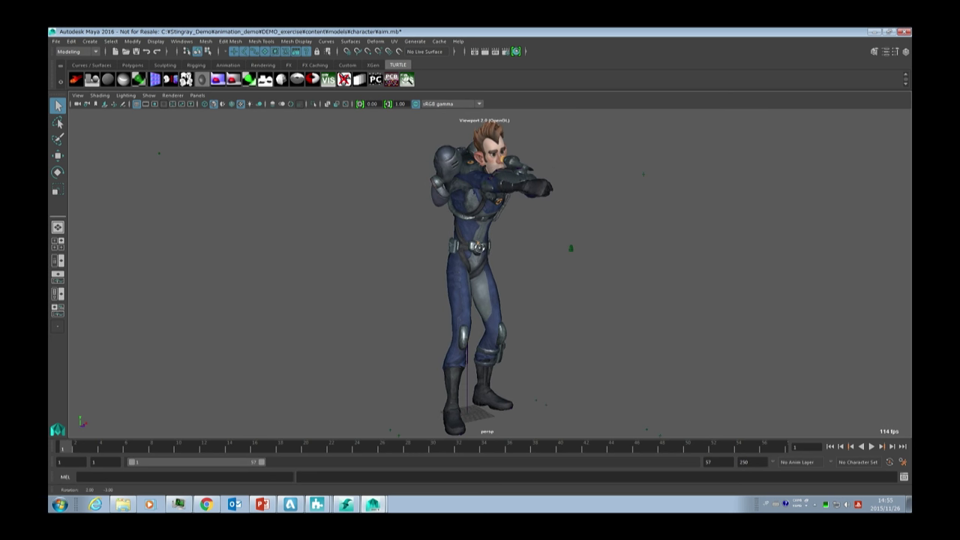
- Open the Game Exporter at its animation clip settings and place its window beside the character
click(57, 42)
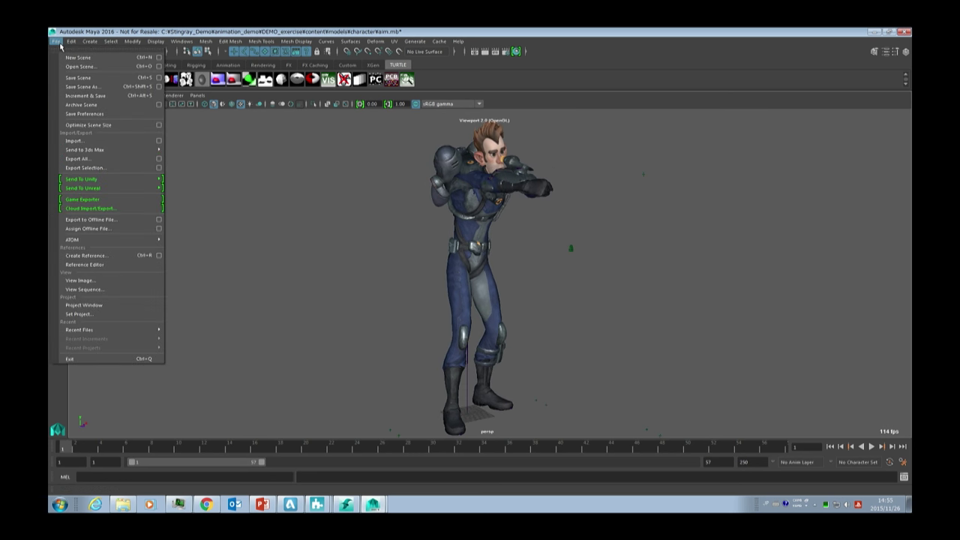
mouse_move(85, 193)
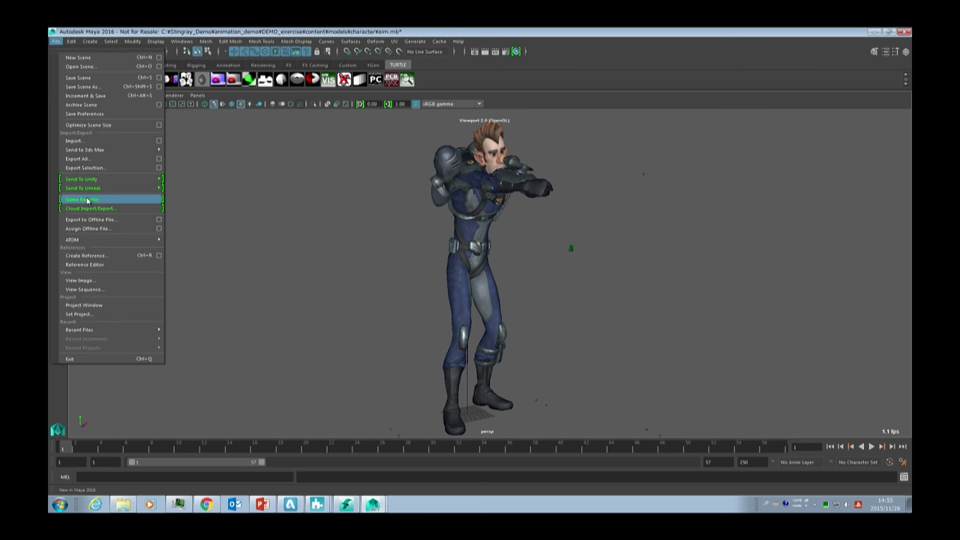
click(87, 200)
drag(372, 130, 297, 142)
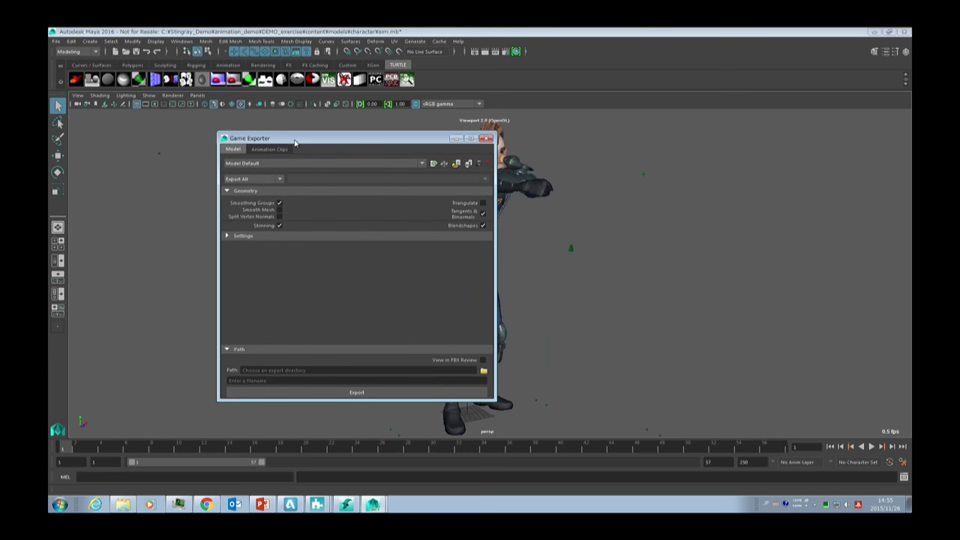
click(250, 148)
drag(369, 144, 301, 147)
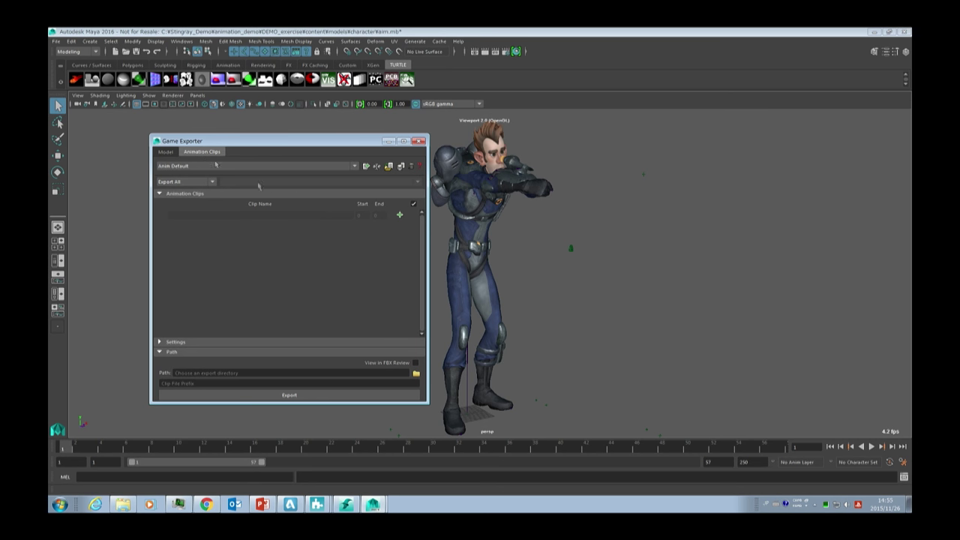
- Select the rig's root bone, check the first and last frames, add an aim clip for frames 1 to 57, and preview it
click(467, 359)
click(778, 448)
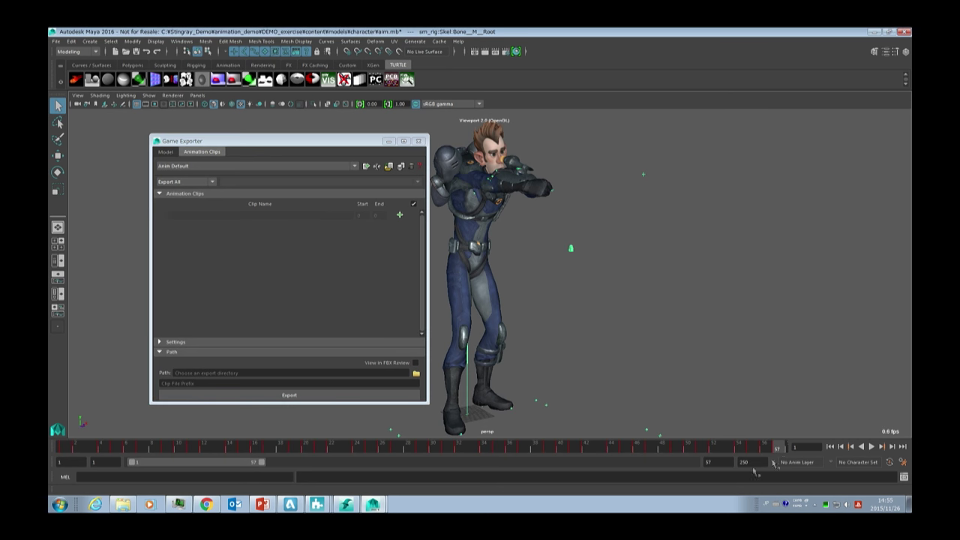
click(66, 448)
click(400, 214)
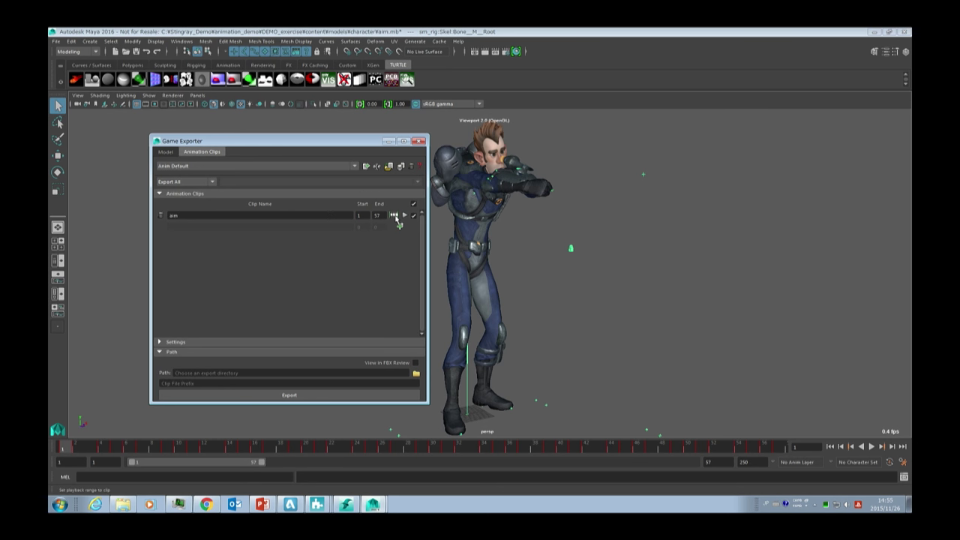
click(405, 216)
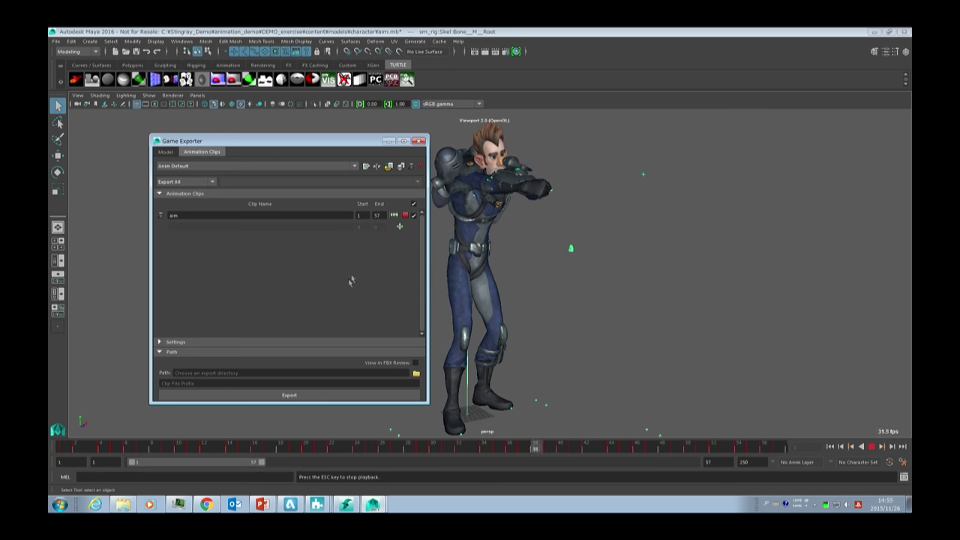
click(405, 215)
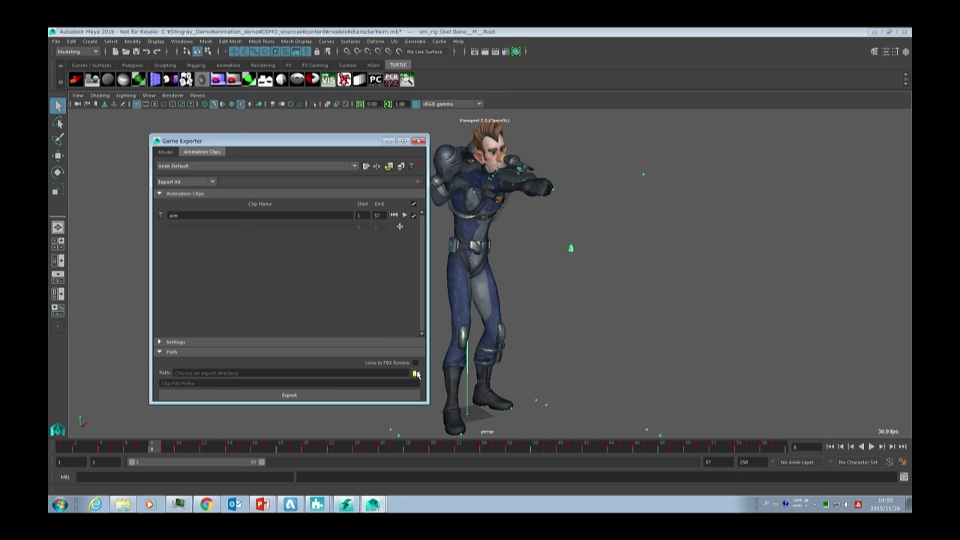
- Export the clip with file prefix aim to C:\Stingray_Demo\templates1.1\basic_project1.1\content\models\character
click(416, 373)
click(317, 321)
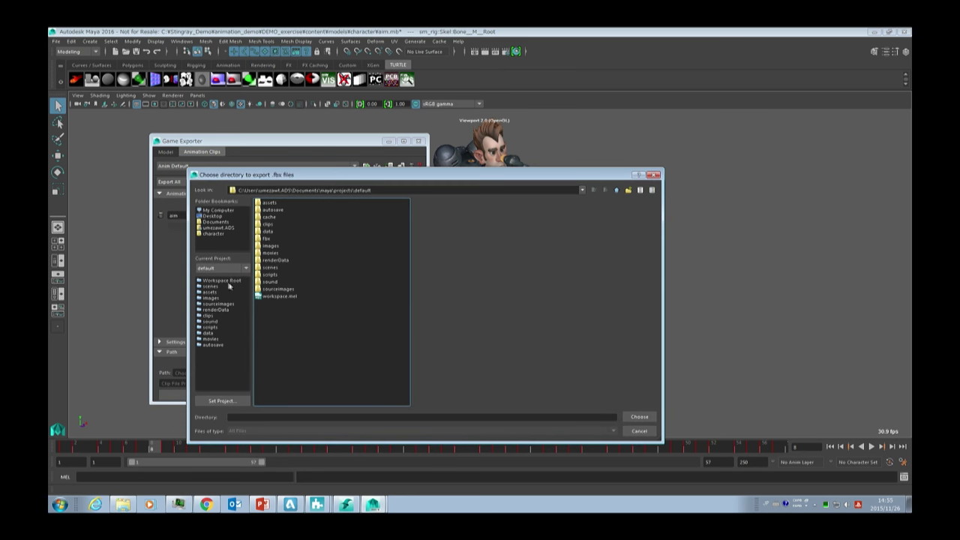
click(216, 222)
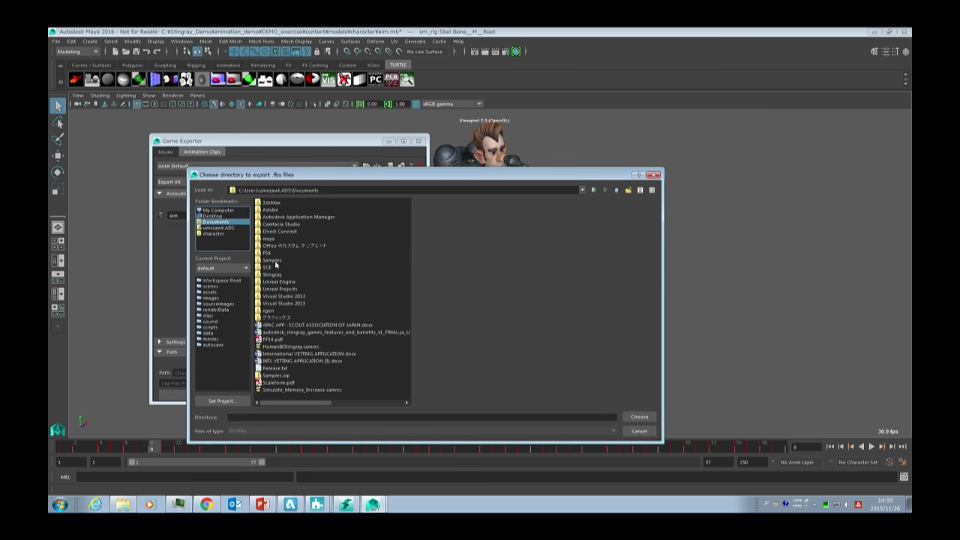
click(218, 210)
double_click(266, 208)
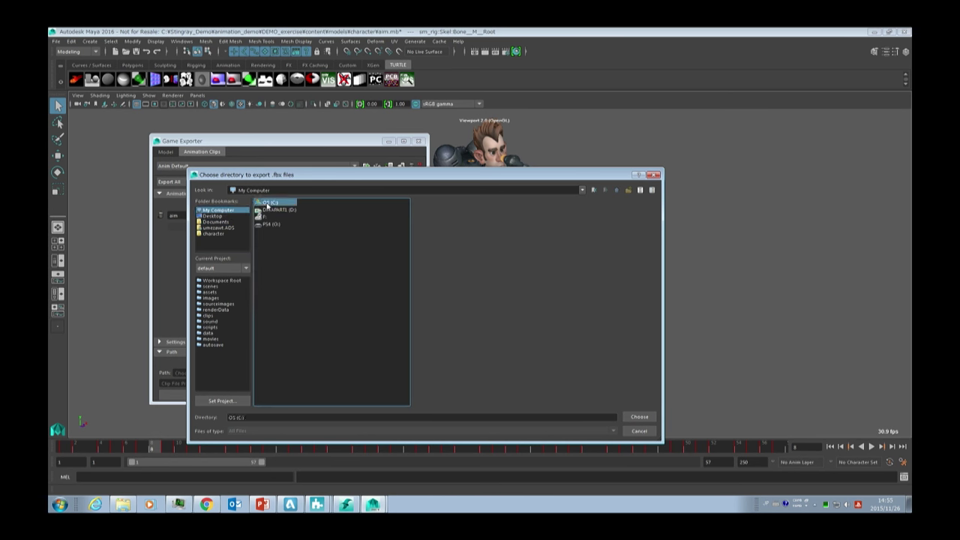
double_click(279, 281)
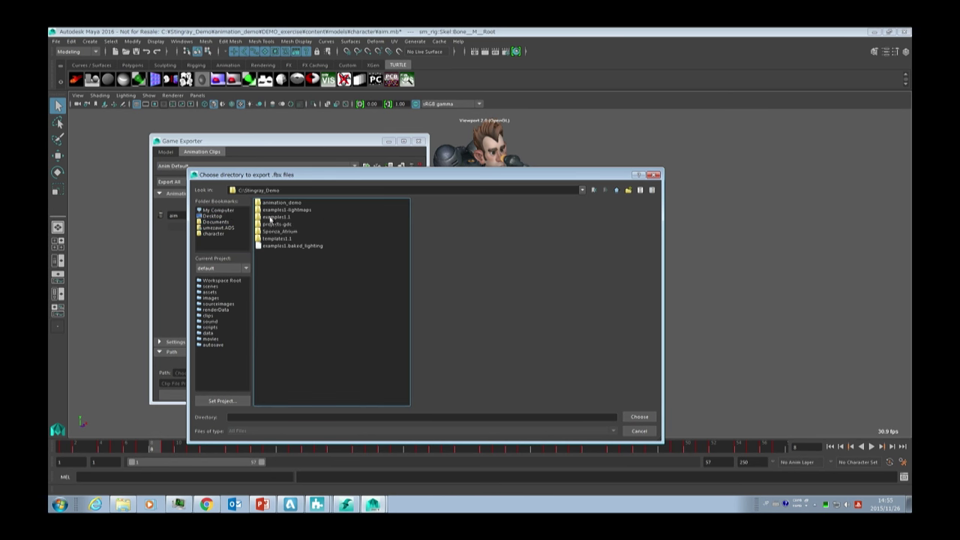
double_click(278, 237)
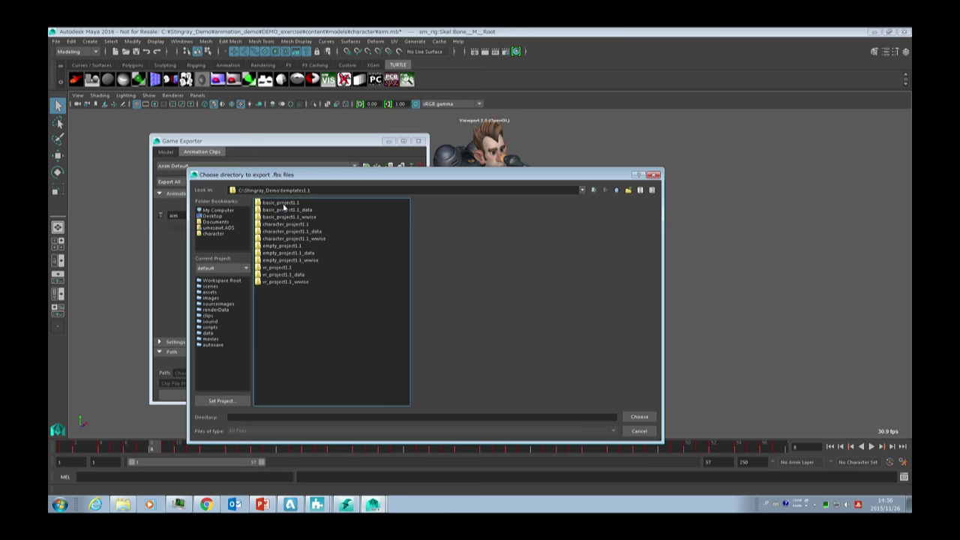
double_click(280, 202)
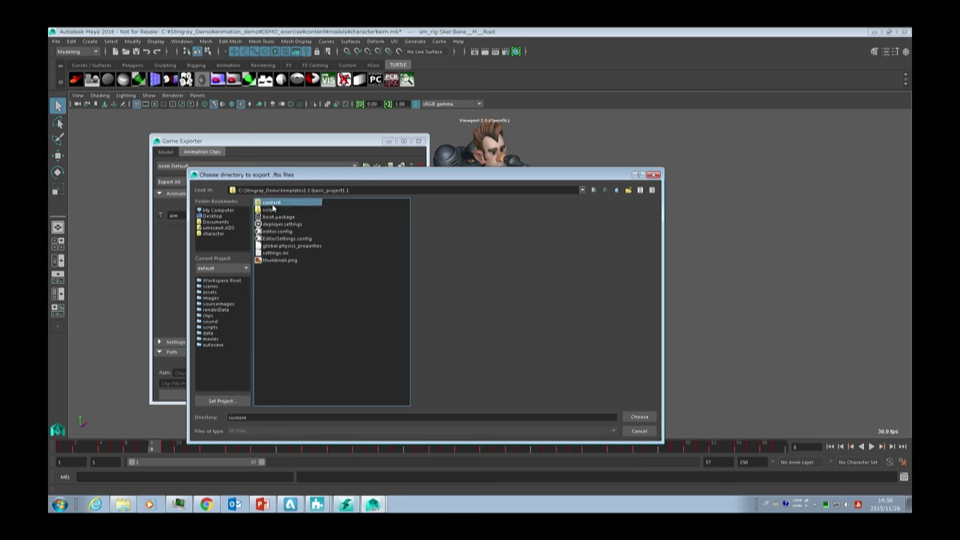
double_click(273, 204)
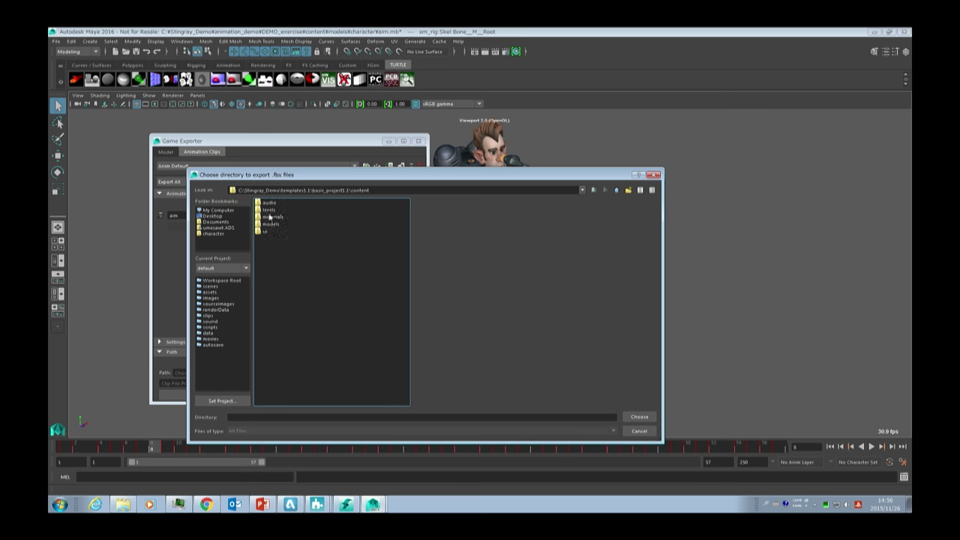
double_click(270, 225)
double_click(268, 203)
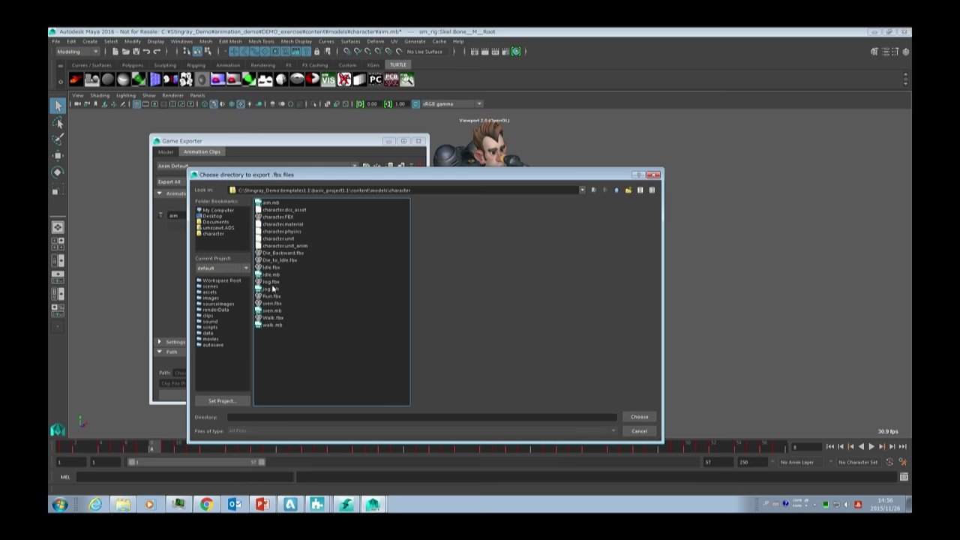
click(274, 417)
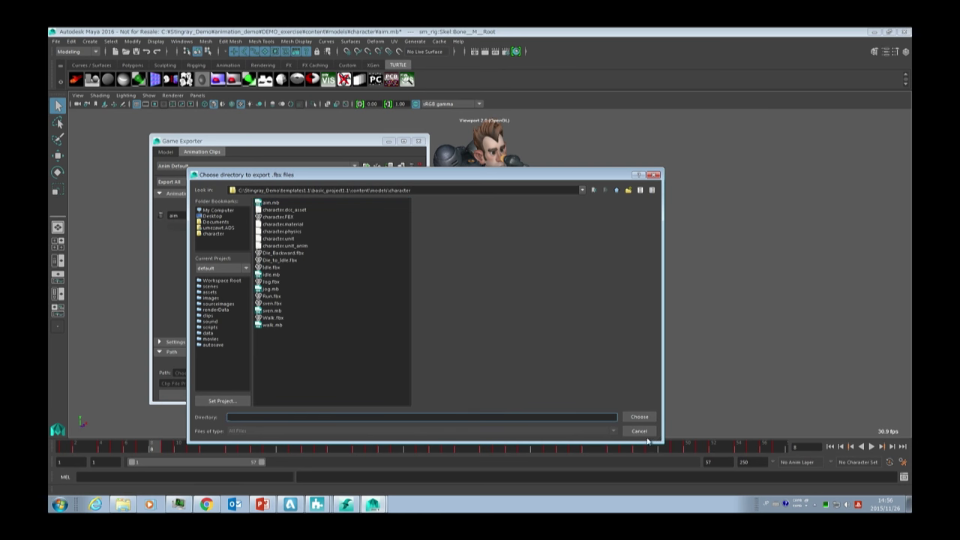
click(639, 416)
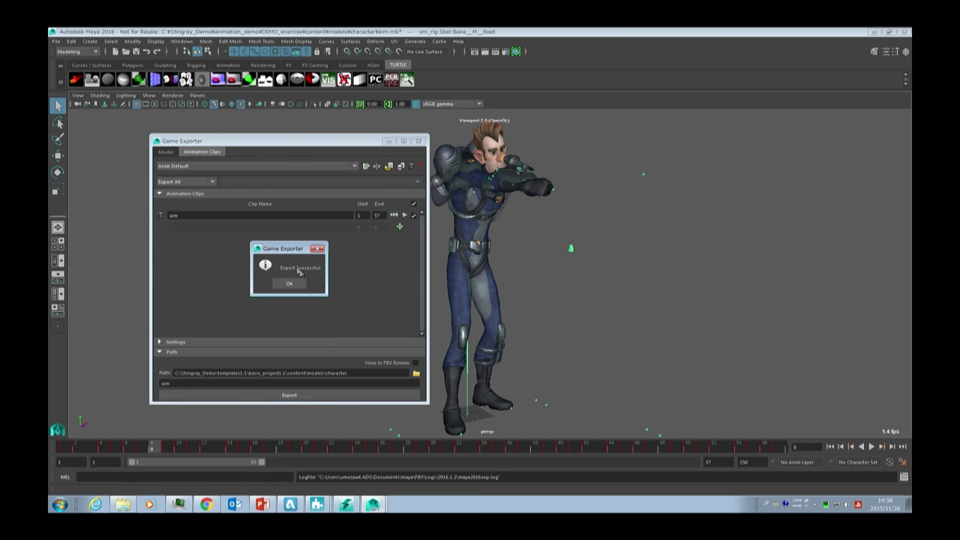
click(289, 284)
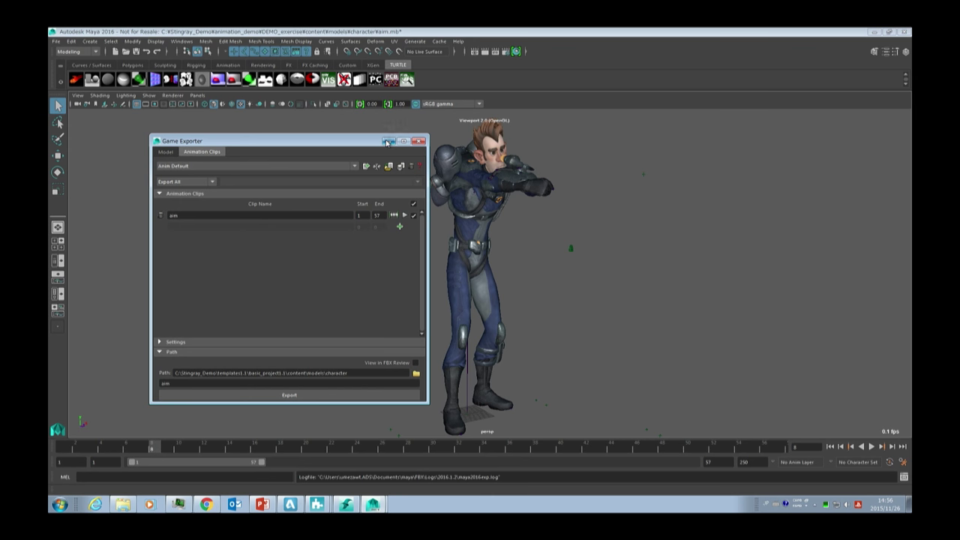
- Minimize the Game Exporter, switch to the Stingray Editor, and open the project's content/models/character folder
click(387, 141)
click(350, 504)
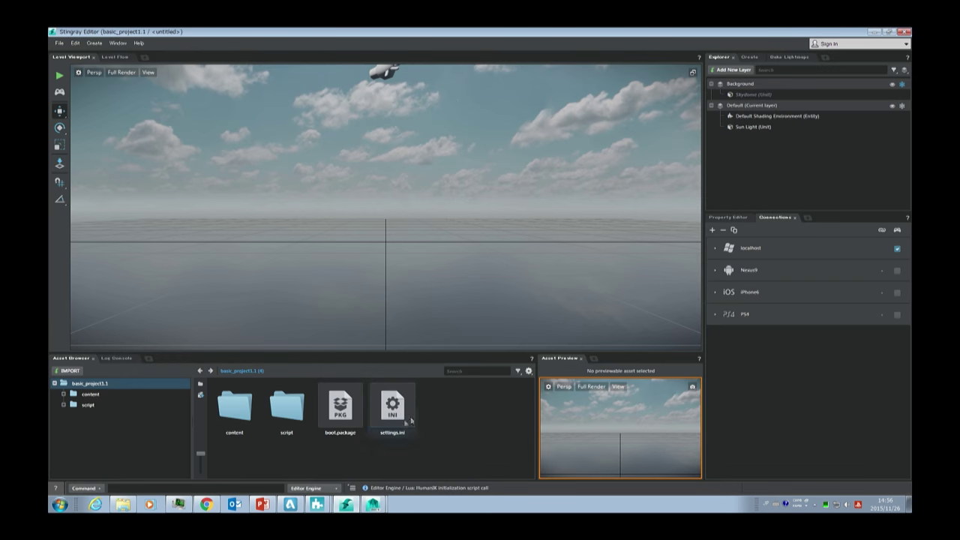
double_click(239, 409)
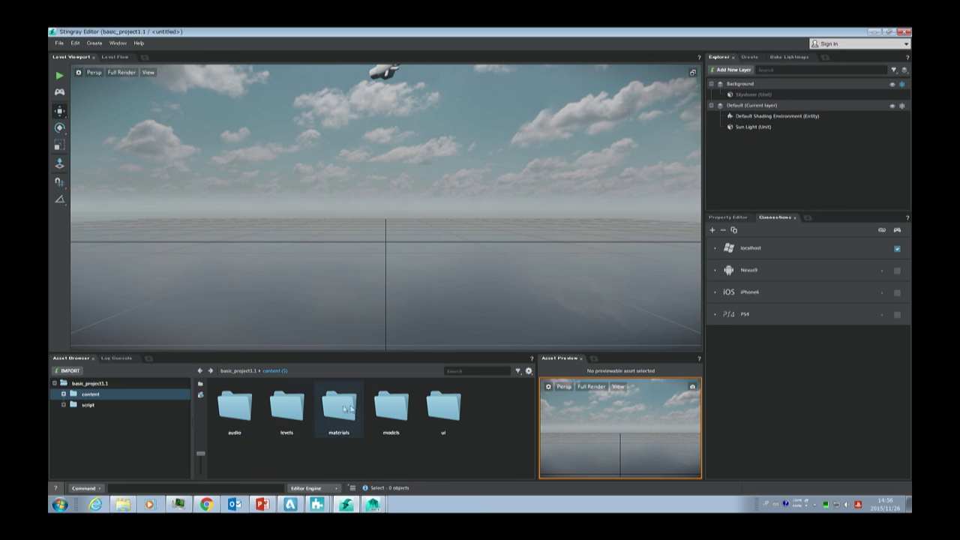
double_click(391, 407)
double_click(234, 408)
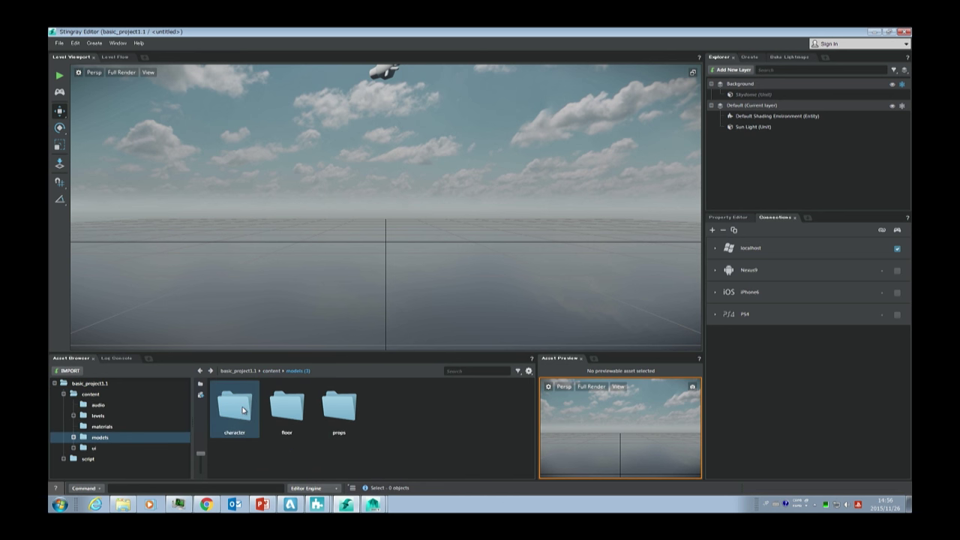
- Start an asset import into the character folder and choose sven.fbx from content/models/character
right_click(360, 407)
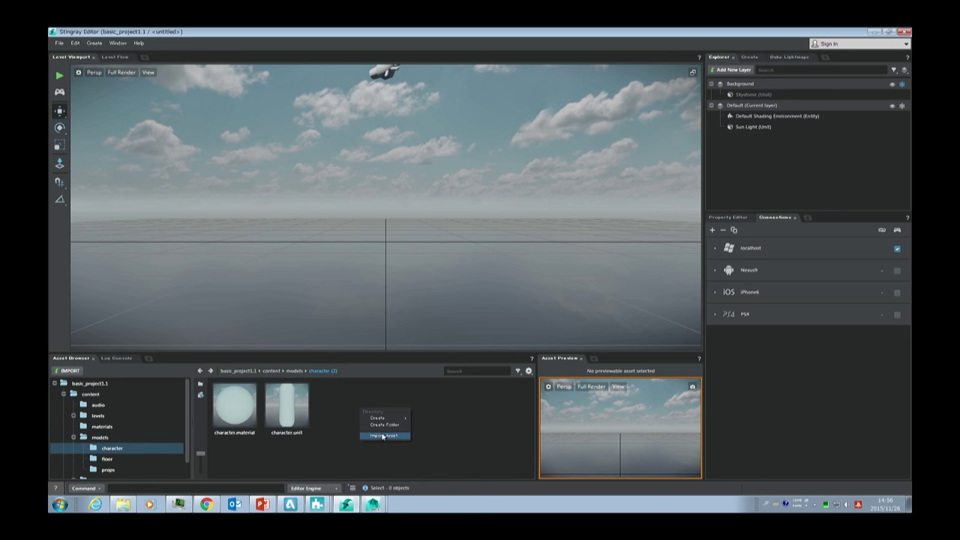
click(382, 436)
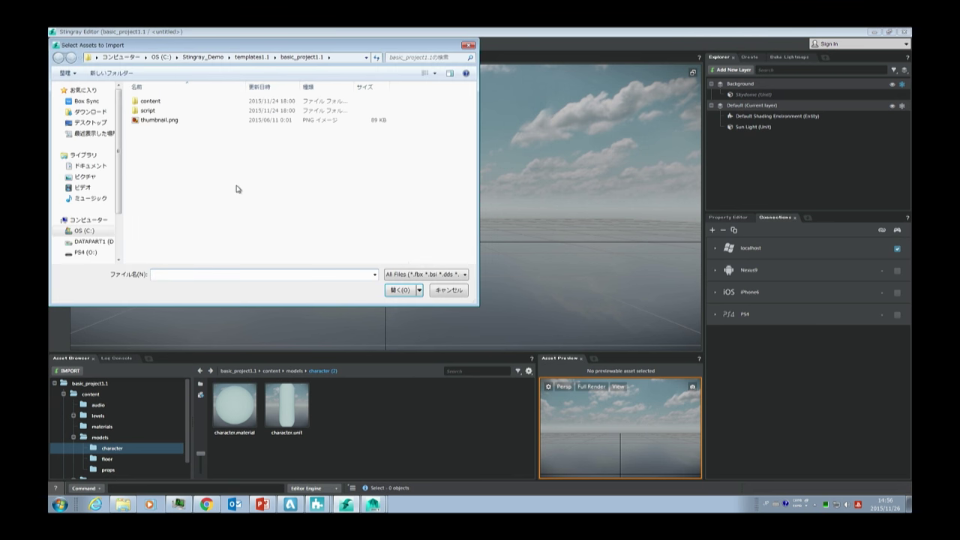
double_click(150, 101)
double_click(150, 128)
double_click(150, 101)
click(151, 166)
click(390, 292)
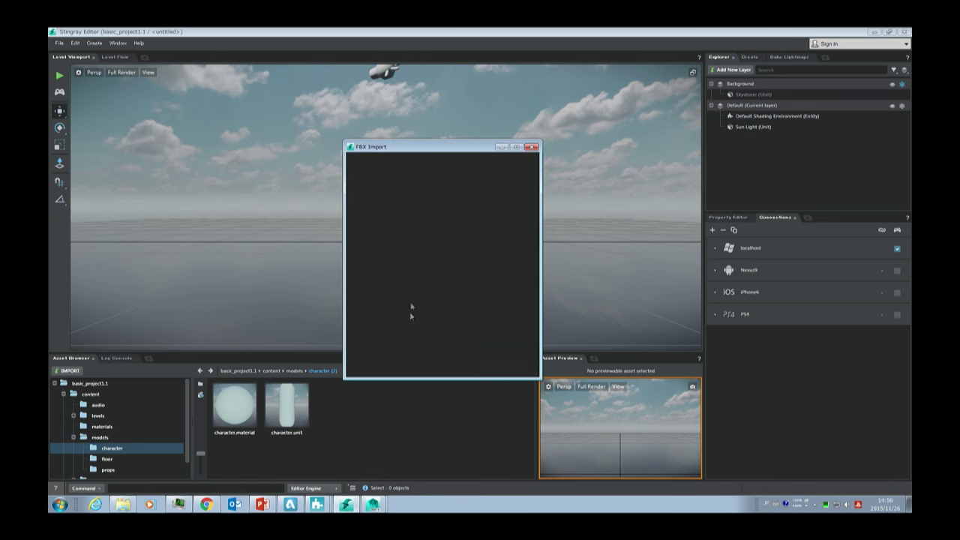
- Import the file with Unit Mesh and Animation enabled, skeleton name sven, and Create Animation Folder turned off
click(363, 194)
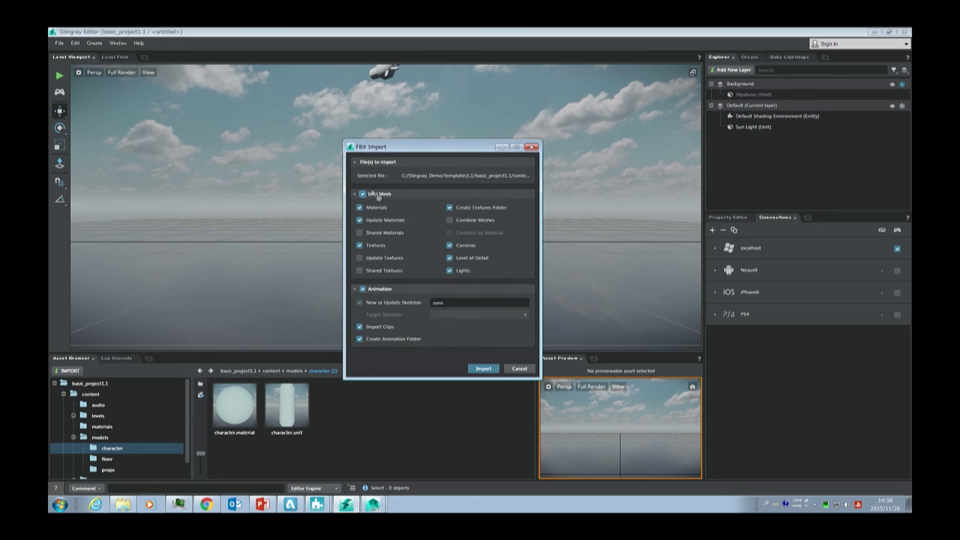
click(452, 303)
click(360, 339)
click(474, 367)
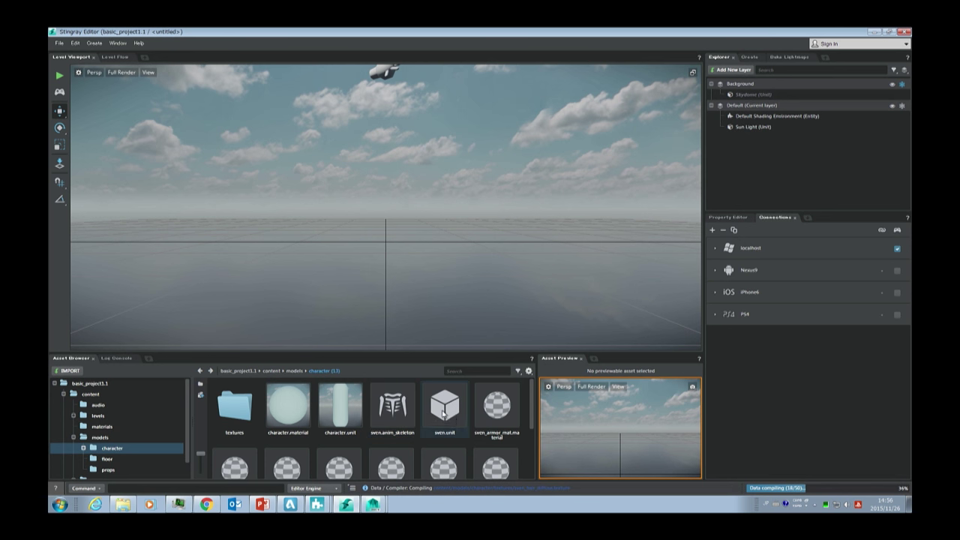
- Look through the imported character assets and preview sven.anim_skeleton
scroll(531, 418, down, 2)
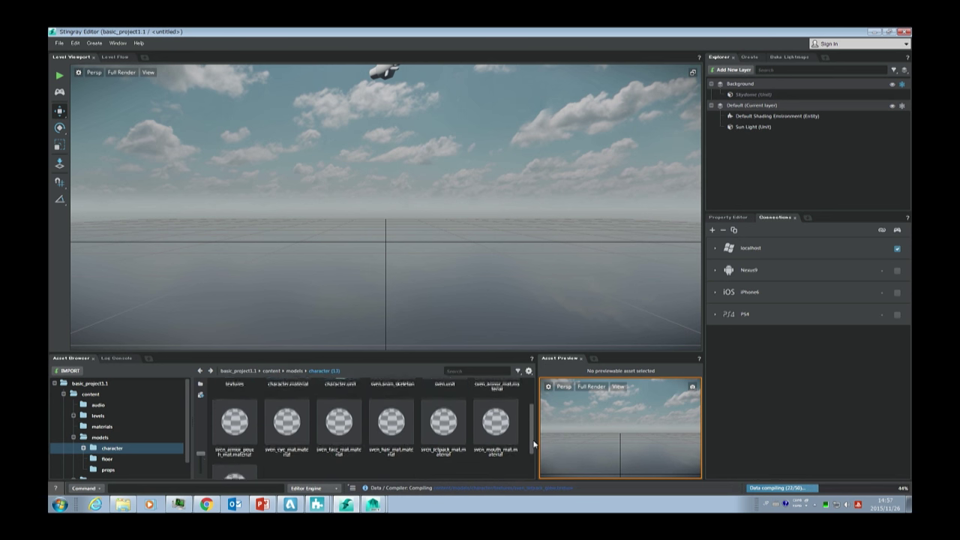
scroll(531, 428, up, 2)
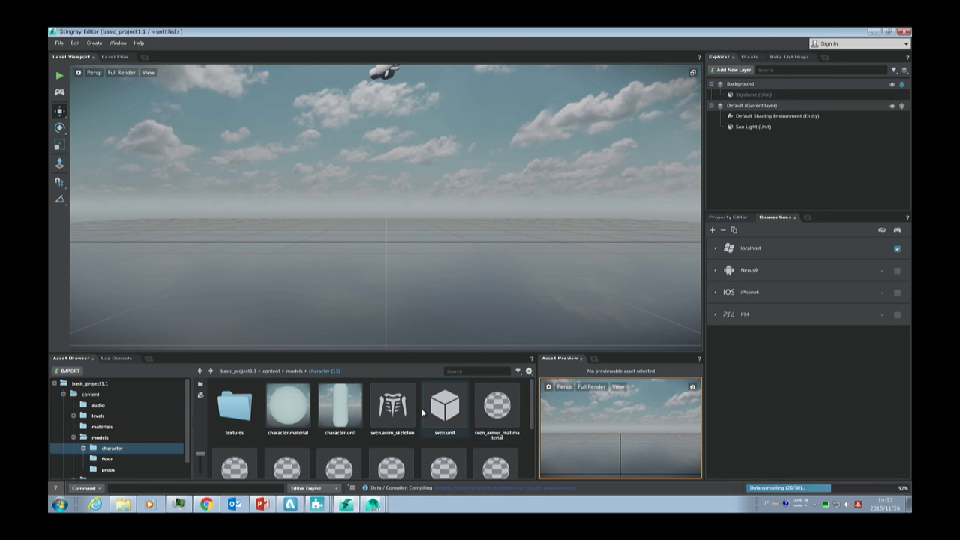
click(390, 410)
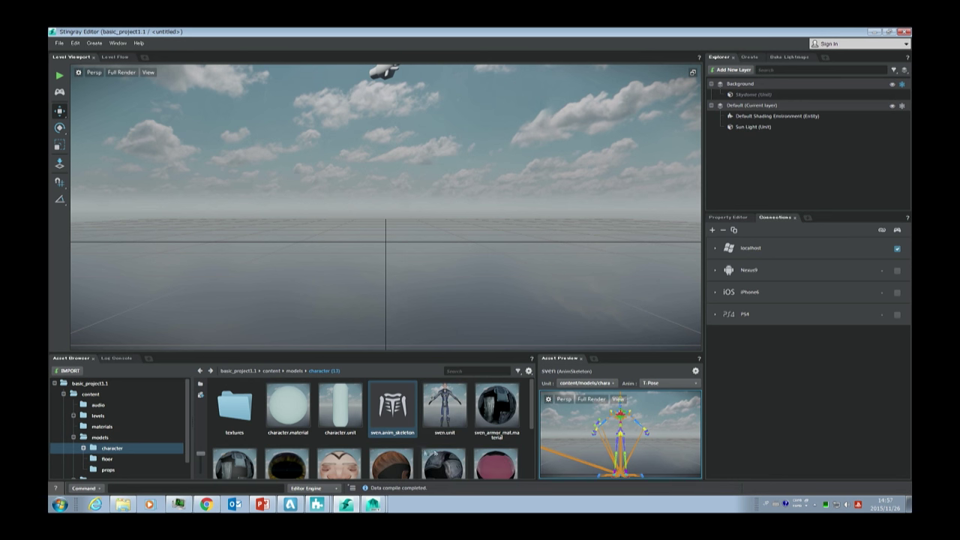
- Preview sven.unit from an angled view and capture that view as its thumbnail
click(444, 406)
alt+drag(617, 387, 718, 465)
alt+drag(664, 426, 628, 431)
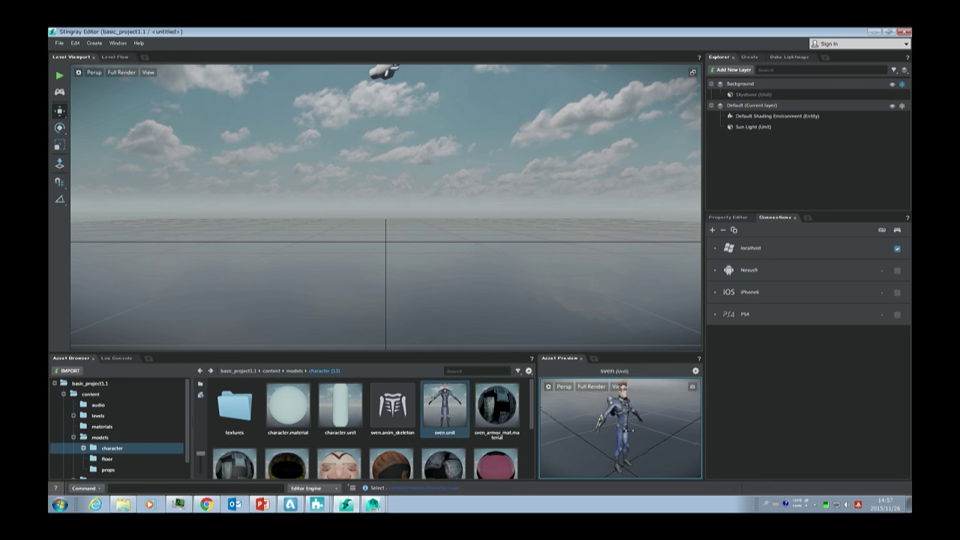
click(691, 387)
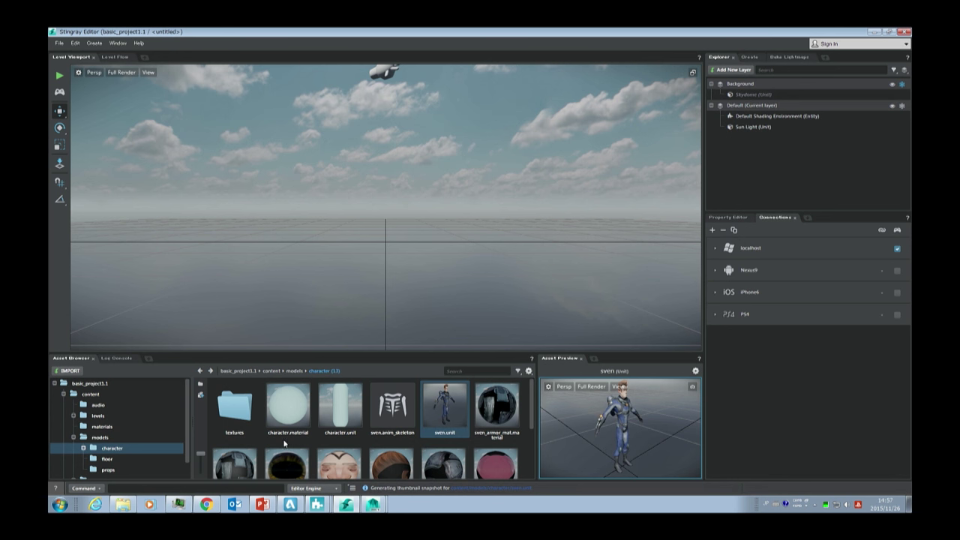
- Start another import and choose the Die_Backward, Die_to_Idle, Idle, Jog, Run and Walk FBX files, leaving out sven.fbx
right_click(522, 442)
right_click(528, 438)
right_click(528, 437)
click(536, 460)
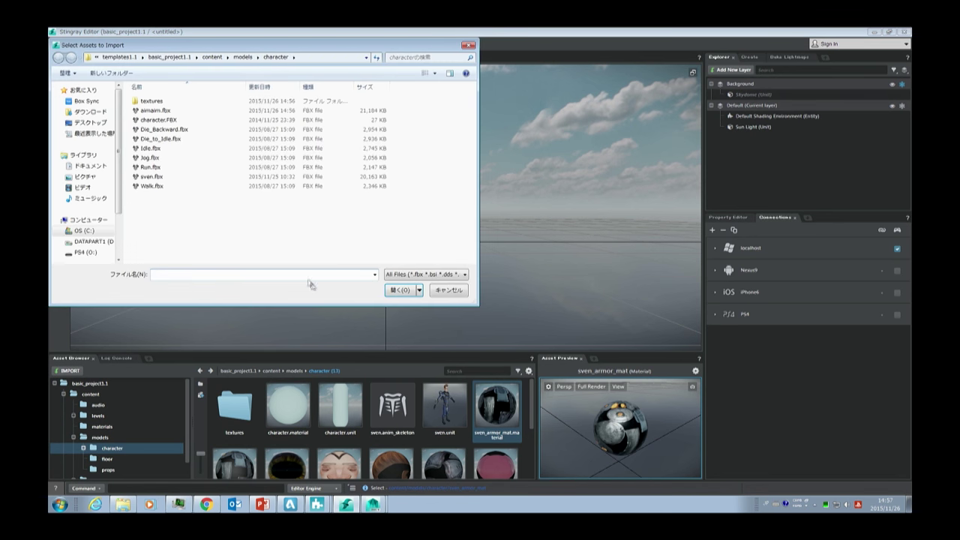
drag(160, 196, 165, 131)
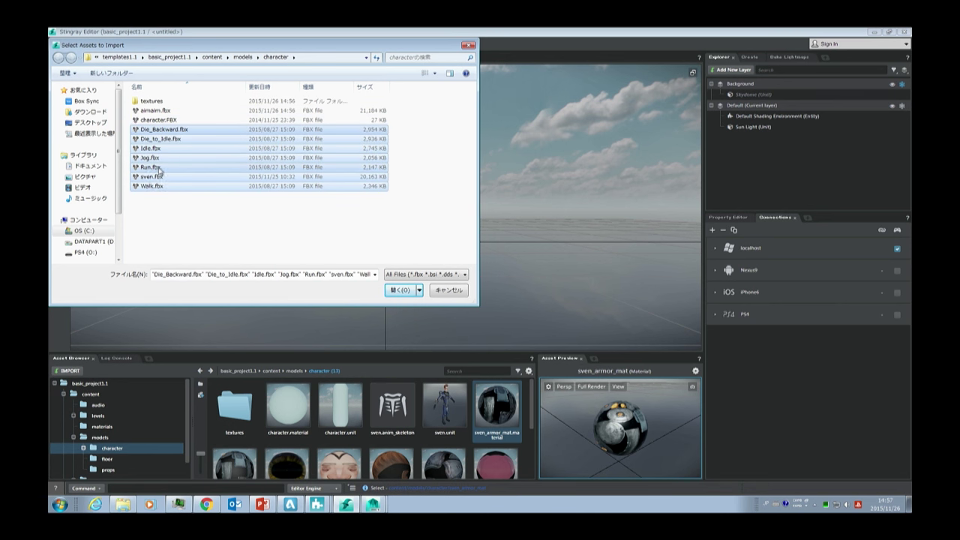
ctrl+click(156, 177)
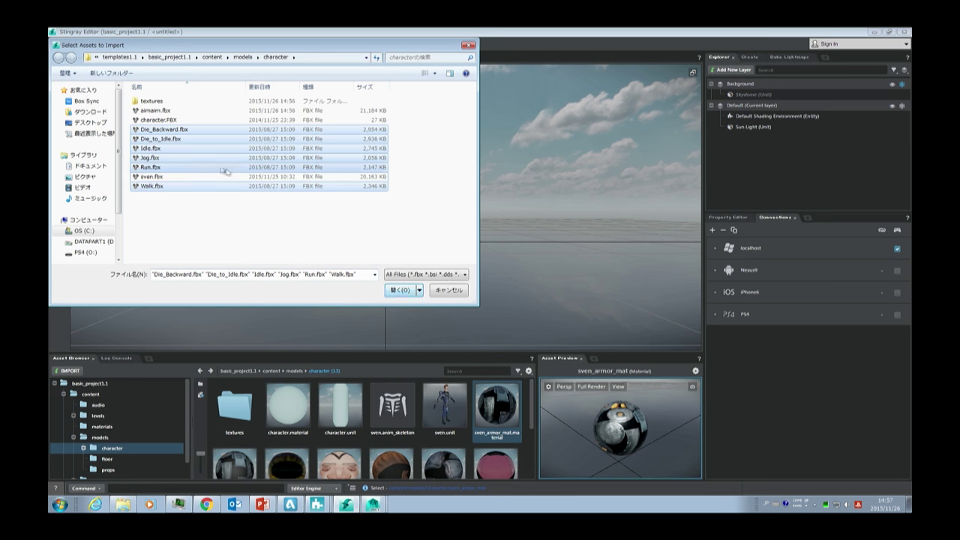
shift+click(153, 111)
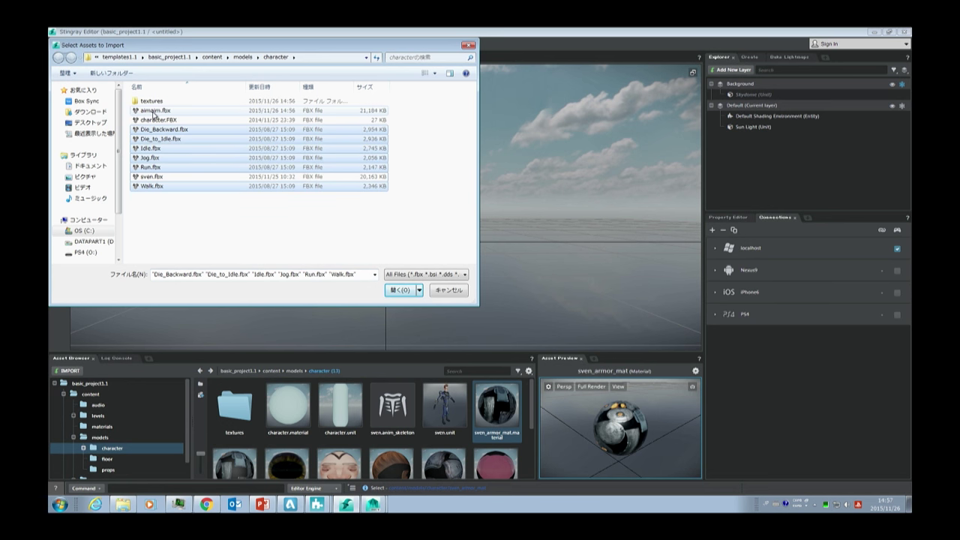
click(399, 290)
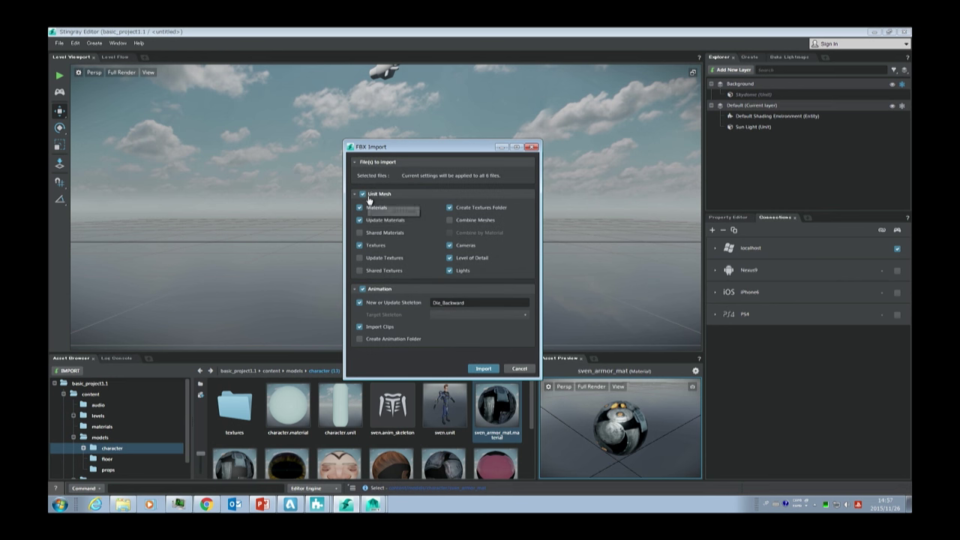
- Import the clips without Unit Mesh, creating an animation folder and targeting the skeleton content/models/character/sven
click(365, 195)
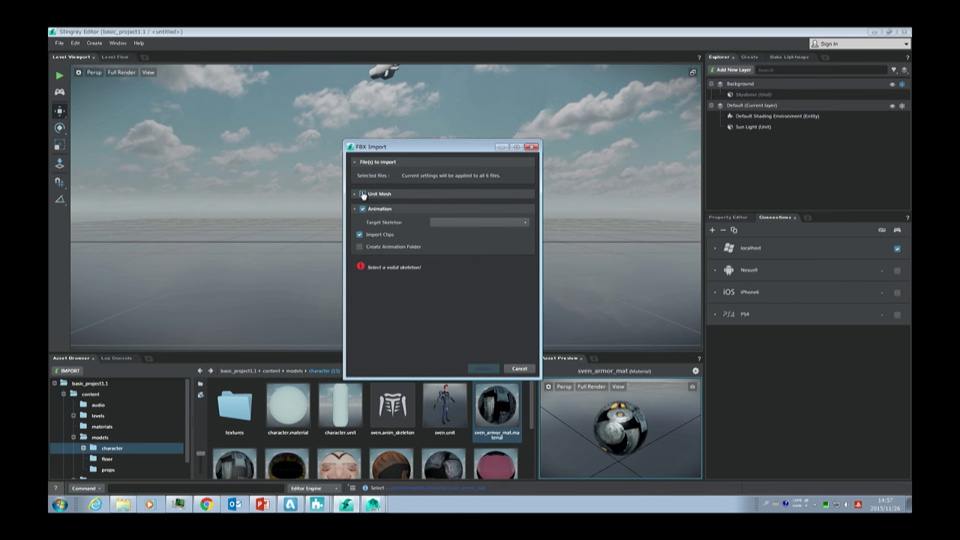
click(360, 246)
click(464, 223)
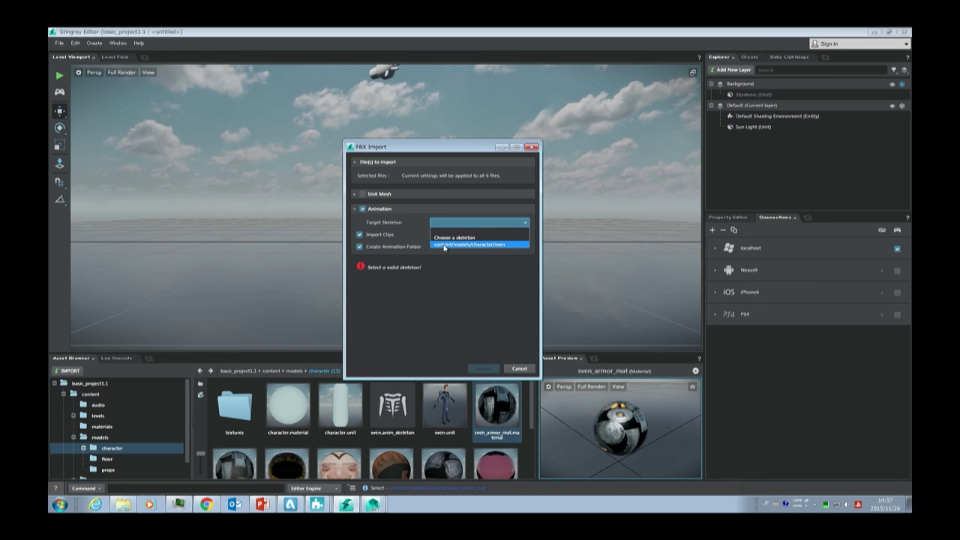
click(496, 244)
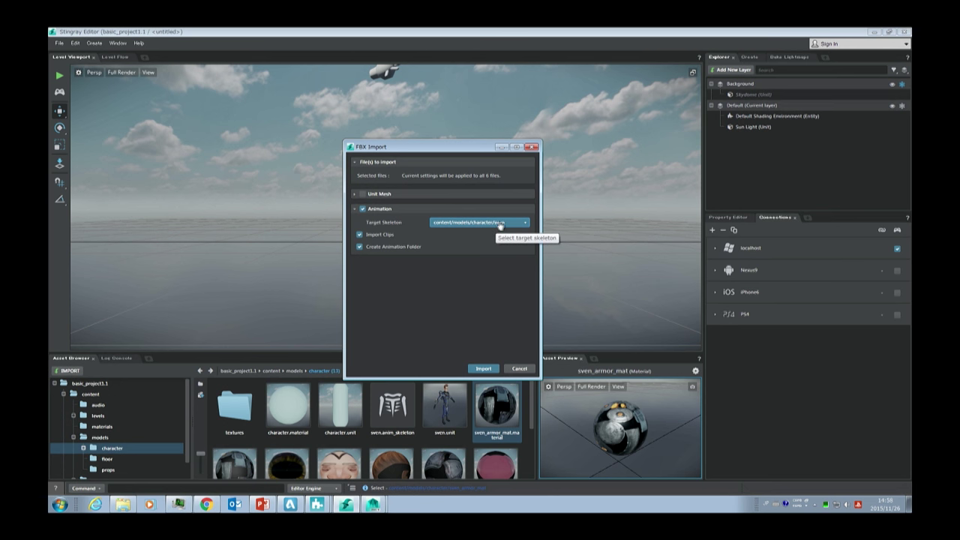
click(483, 368)
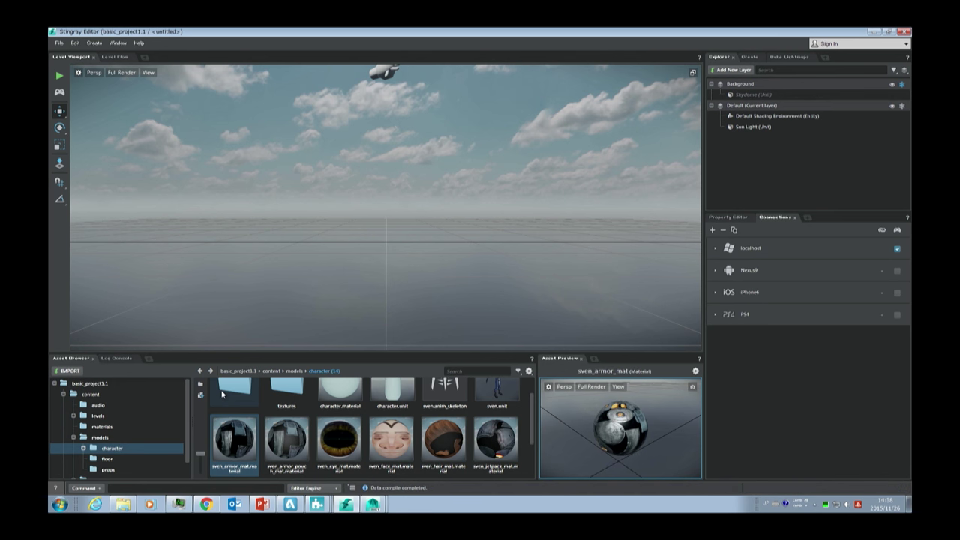
- Open the character's animations folder and preview the imported clips, including Walk and Run
scroll(247, 400, up, 1)
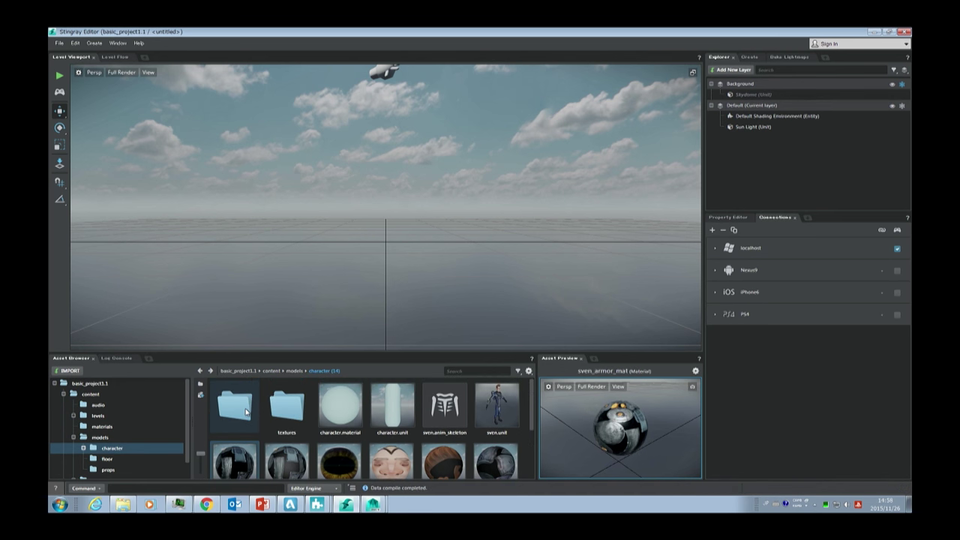
double_click(246, 411)
click(287, 409)
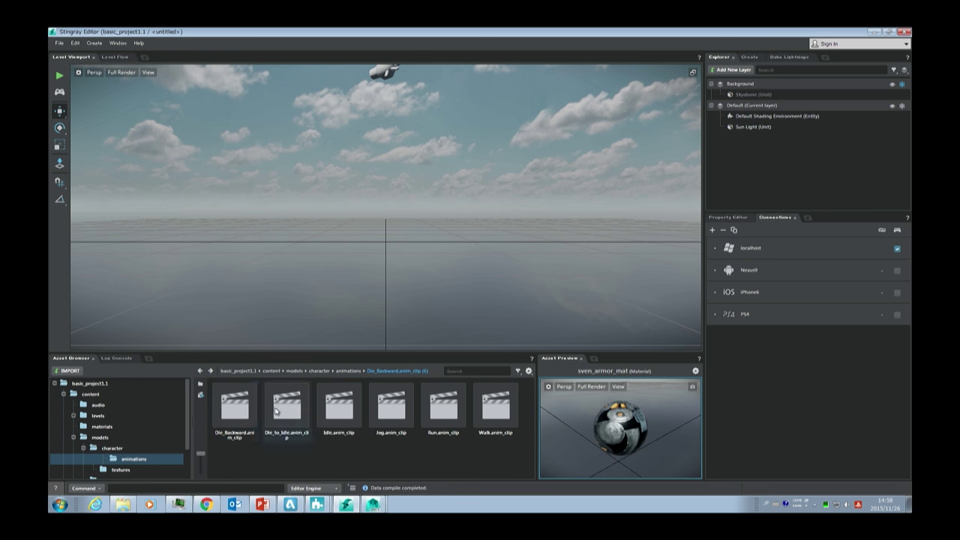
key(Right)
key(Right)
key(Right)
key(Right)
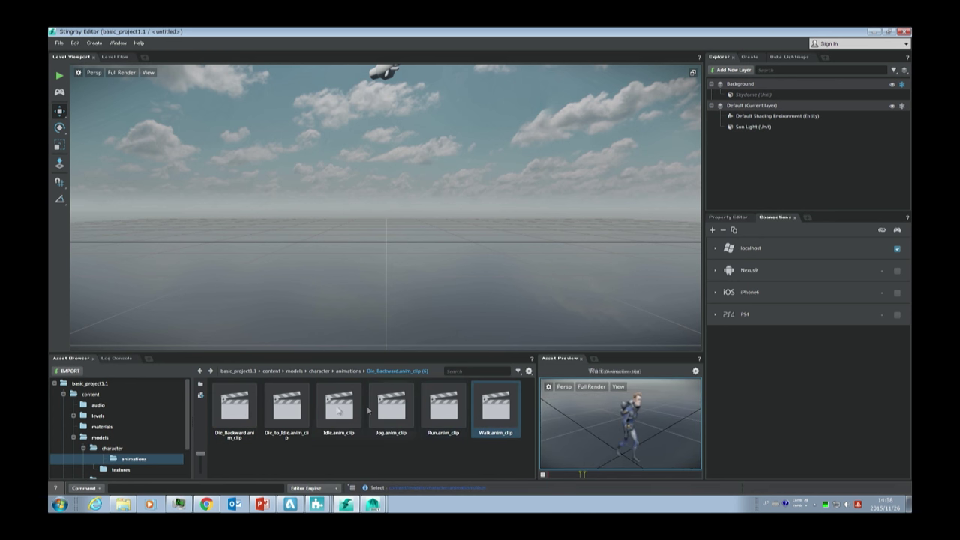
click(287, 407)
click(443, 407)
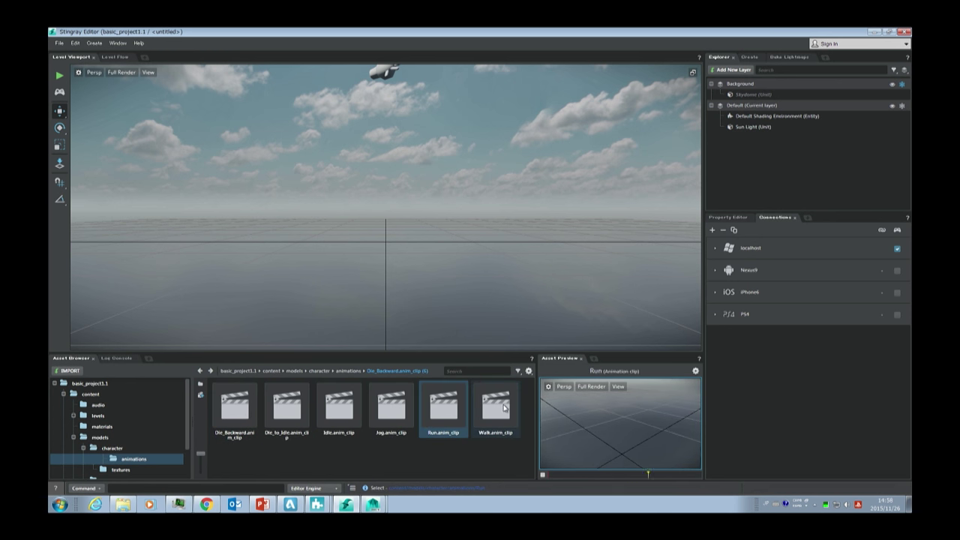
click(503, 407)
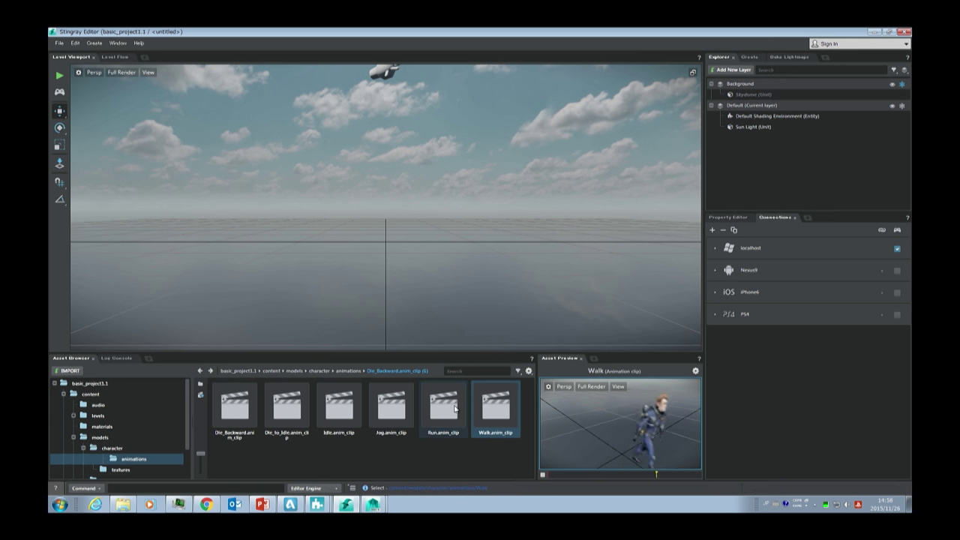
click(440, 408)
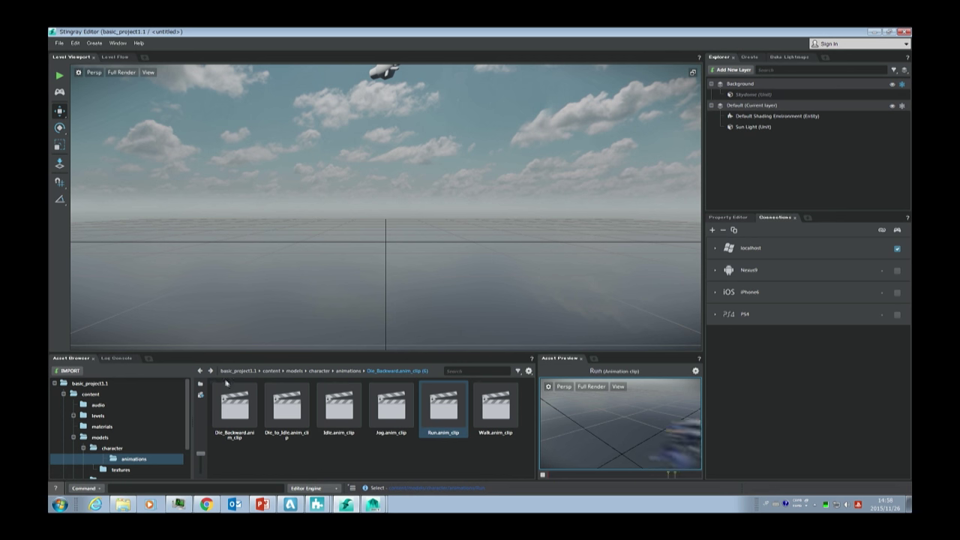
- Create an animation controller named svenAnimation for sven.unit in the character folder and select the new controller asset
click(200, 370)
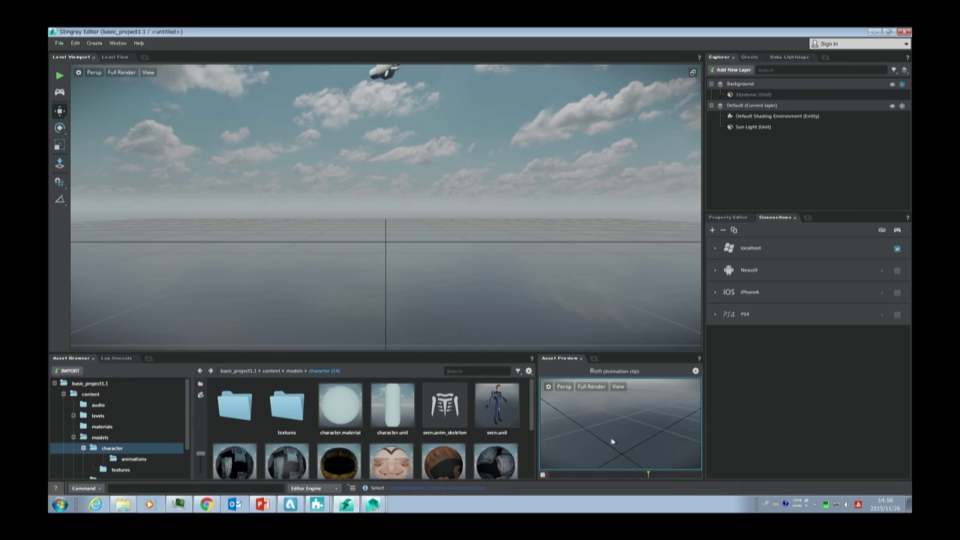
click(485, 401)
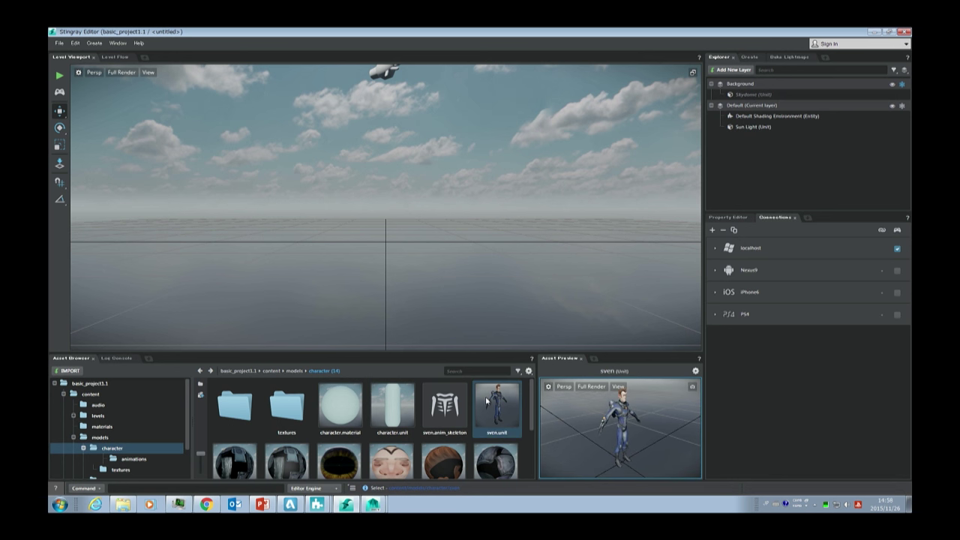
right_click(486, 401)
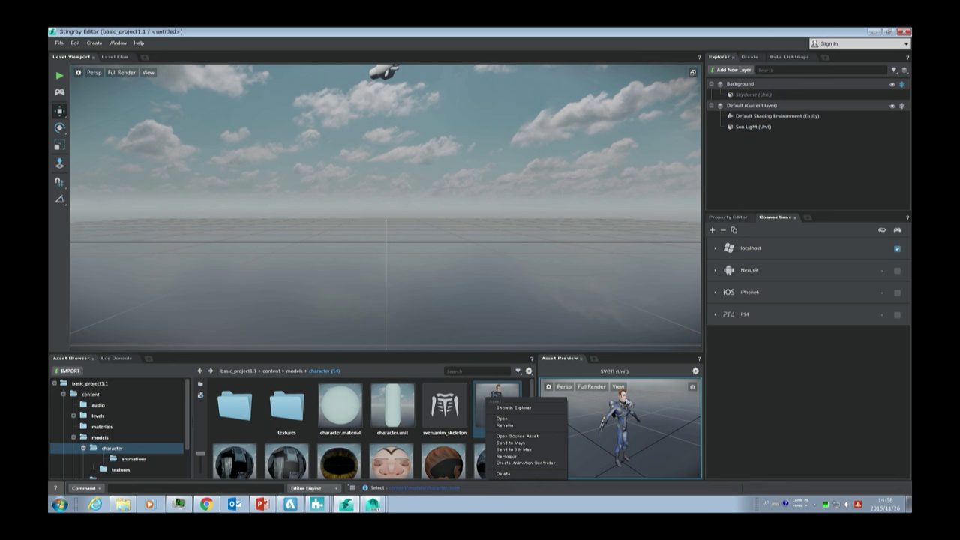
click(524, 465)
click(506, 268)
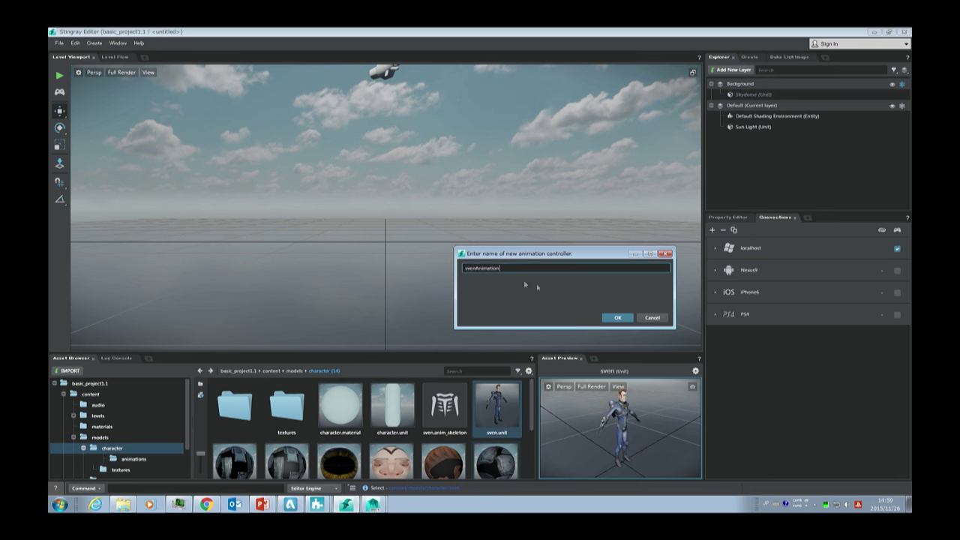
click(617, 317)
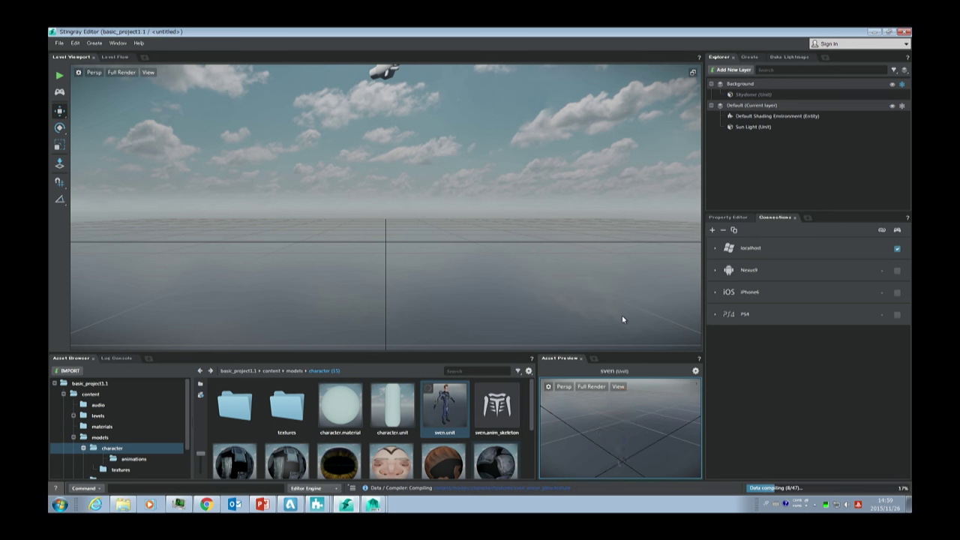
drag(533, 412, 533, 456)
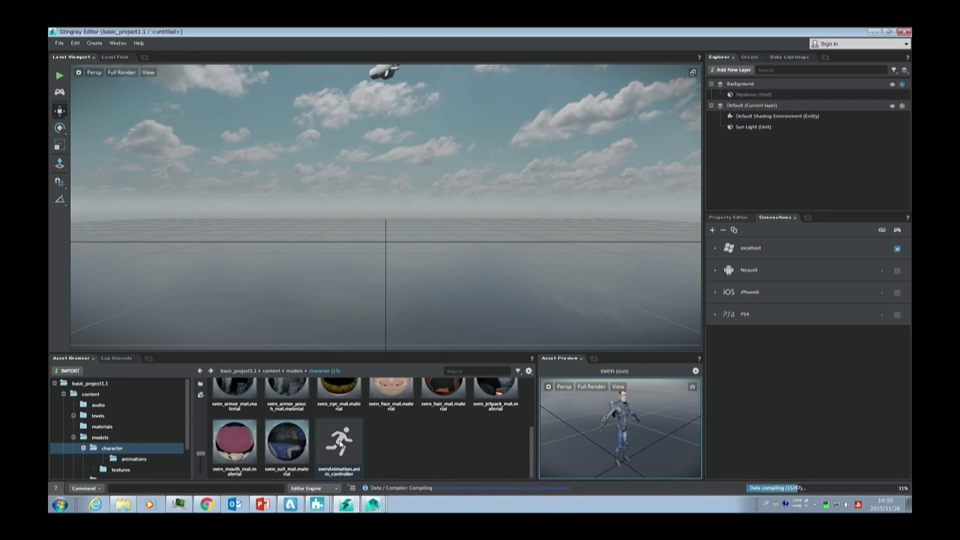
click(339, 442)
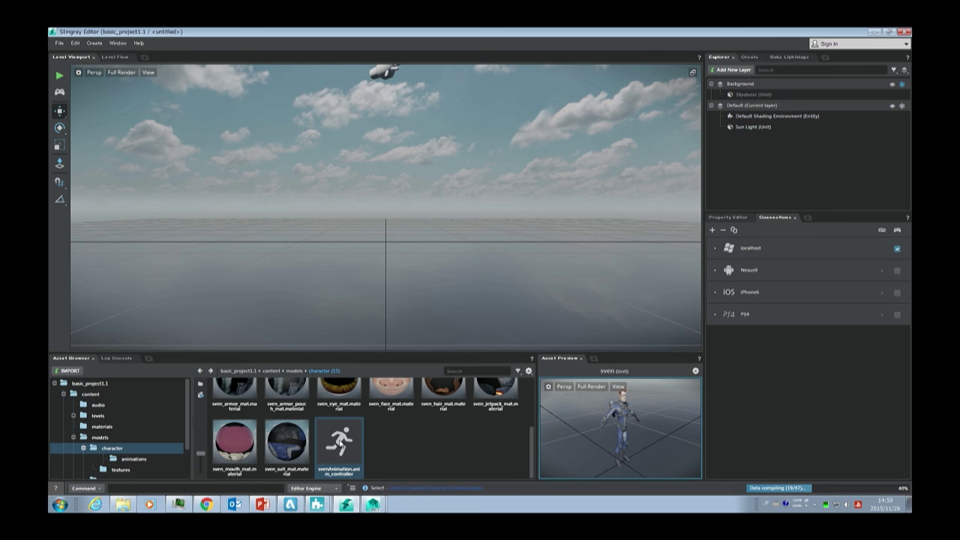
- Open the svenAnimation controller for editing and dock its Anim Controller window beside the Level Viewport and Level Flow
double_click(341, 443)
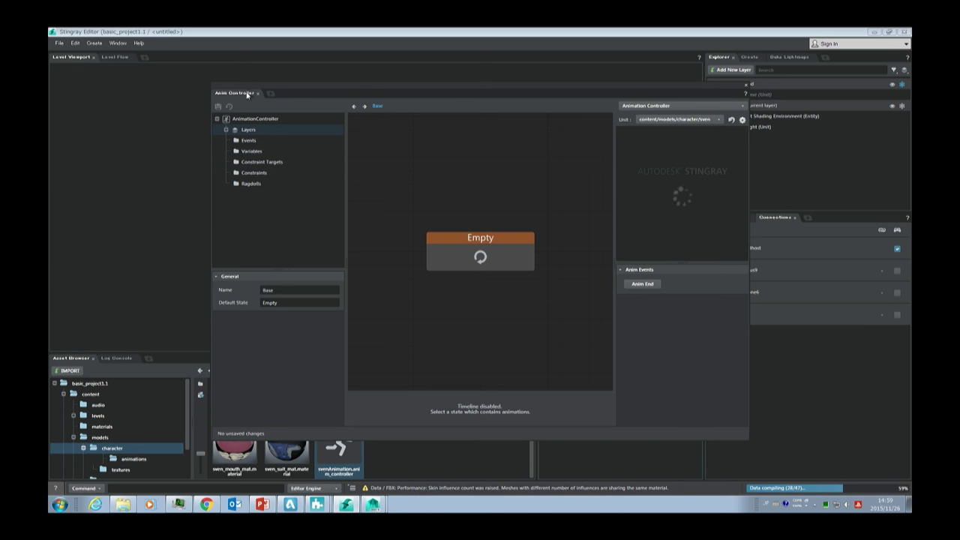
click(121, 43)
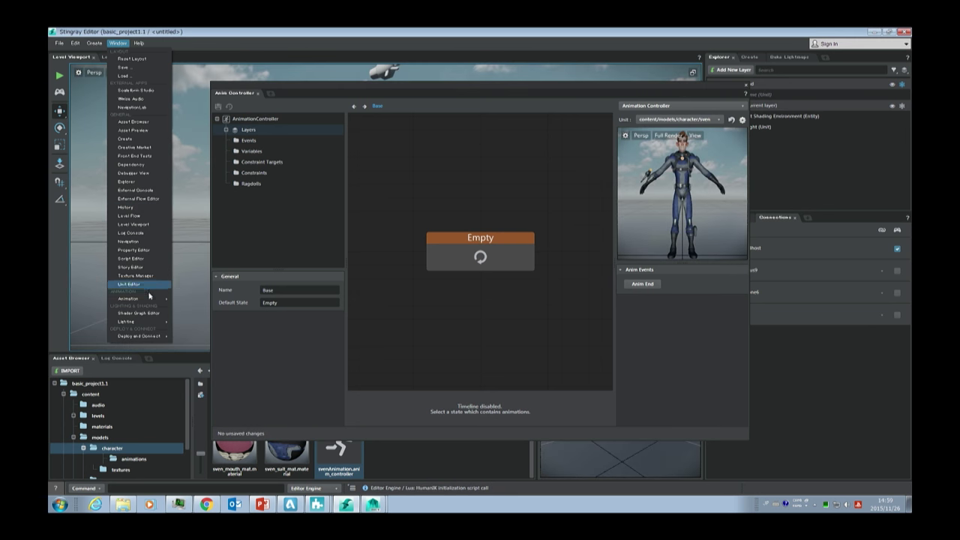
mouse_move(150, 299)
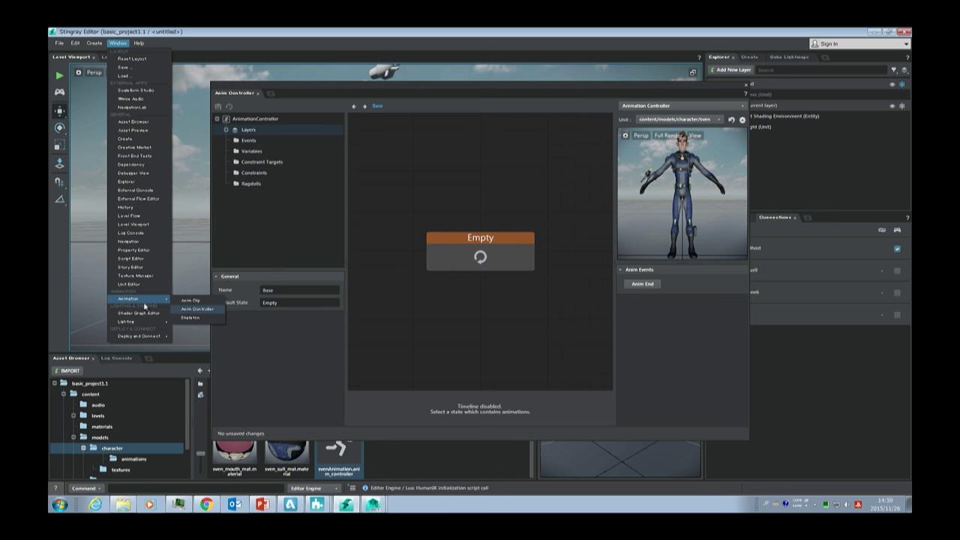
click(319, 138)
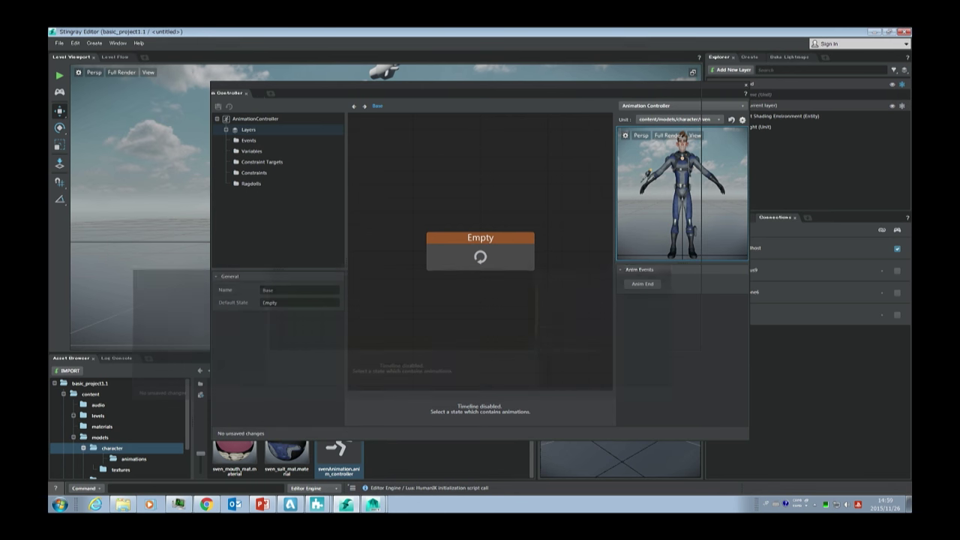
drag(243, 97, 282, 138)
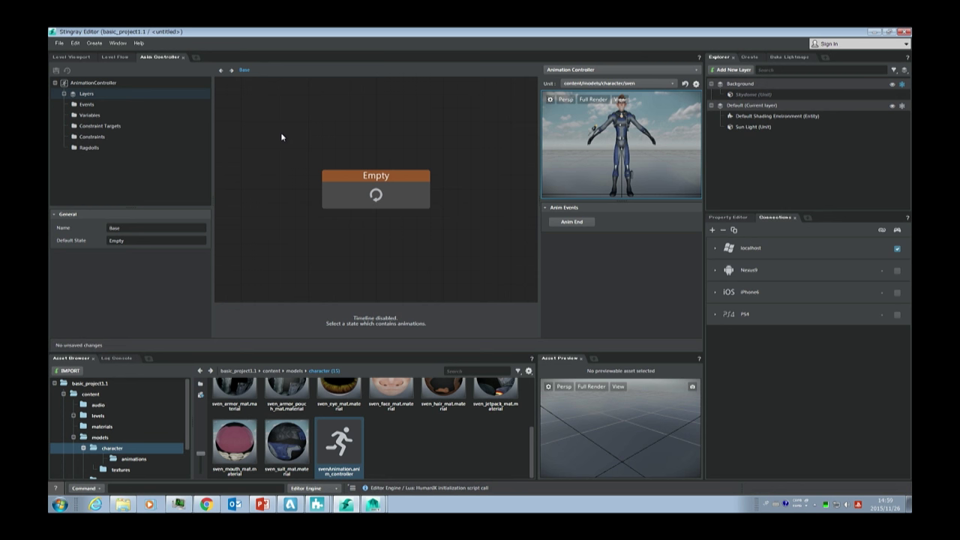
- Open the character's animations folder and add an Idle state to the graph from the Idle clip
click(337, 175)
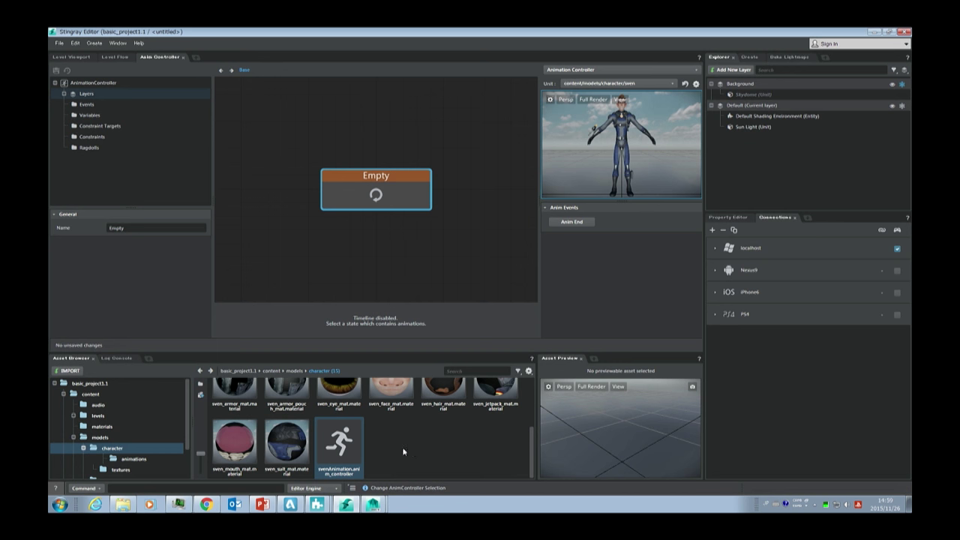
scroll(405, 449, up, 3)
double_click(250, 412)
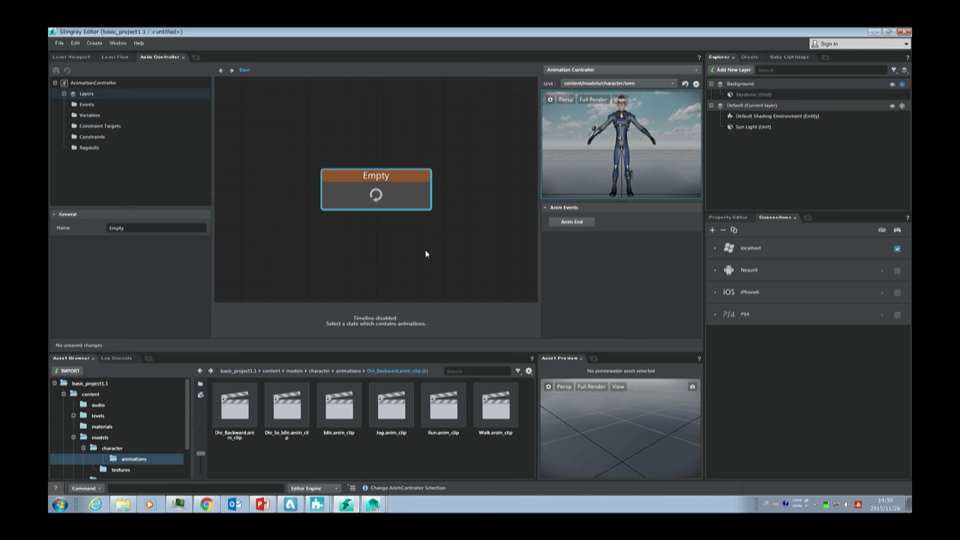
drag(338, 409, 361, 302)
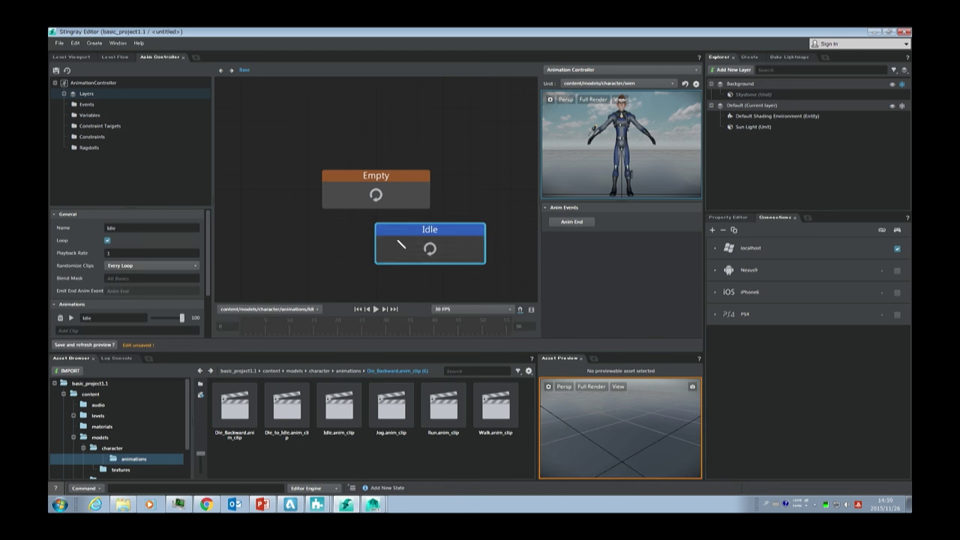
- Delete the Empty state and add a Walk state from the Walk clip
click(392, 179)
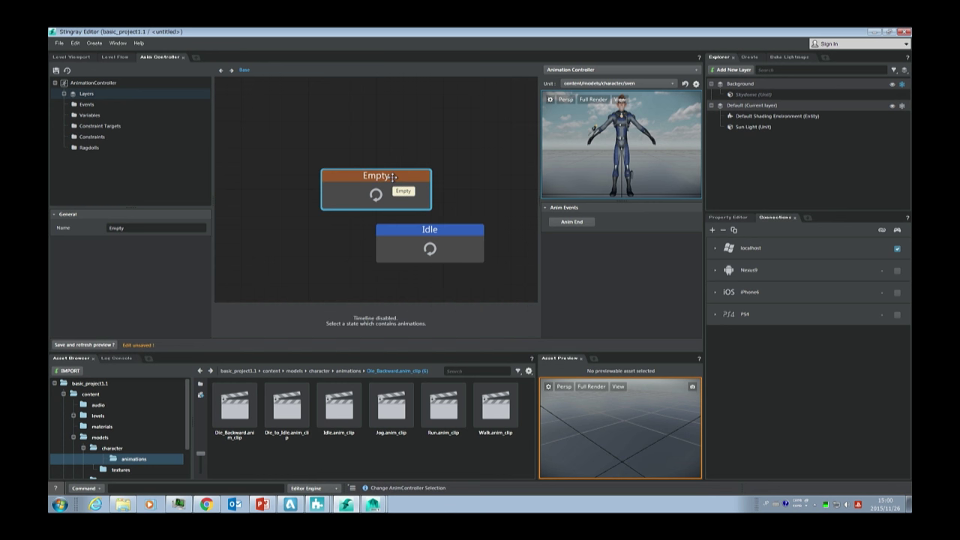
key(Delete)
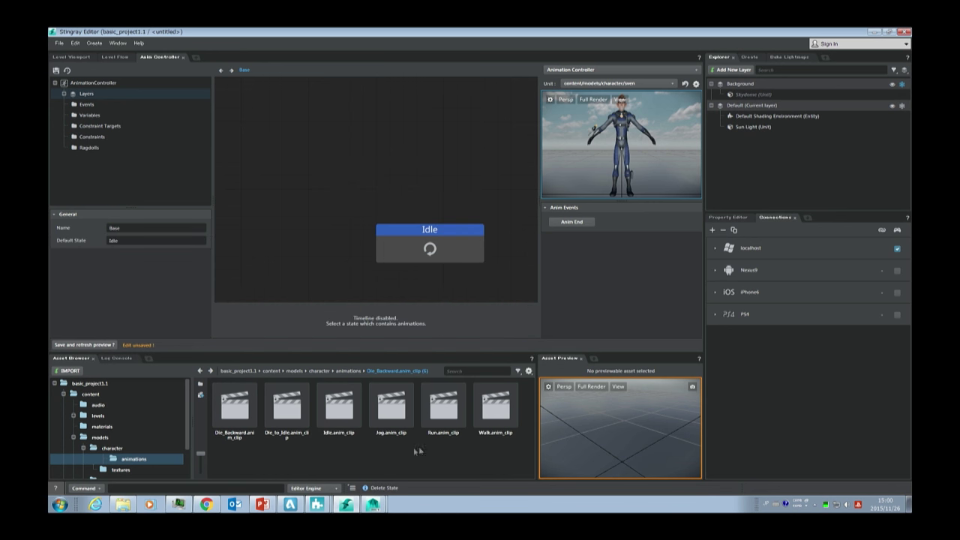
drag(492, 411, 424, 213)
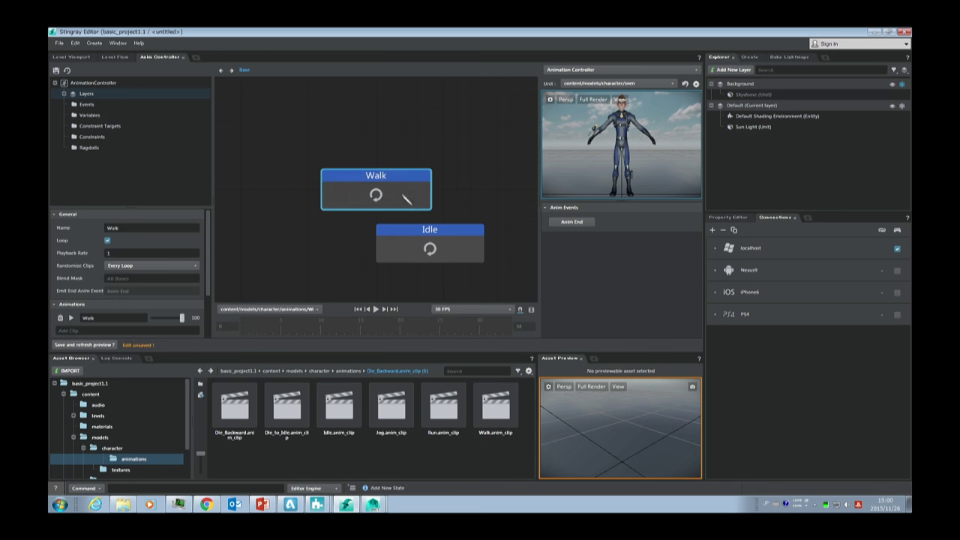
- Move the Walk and Idle states apart and connect them with transitions in both directions
drag(398, 174, 357, 147)
drag(422, 226, 450, 258)
click(460, 245)
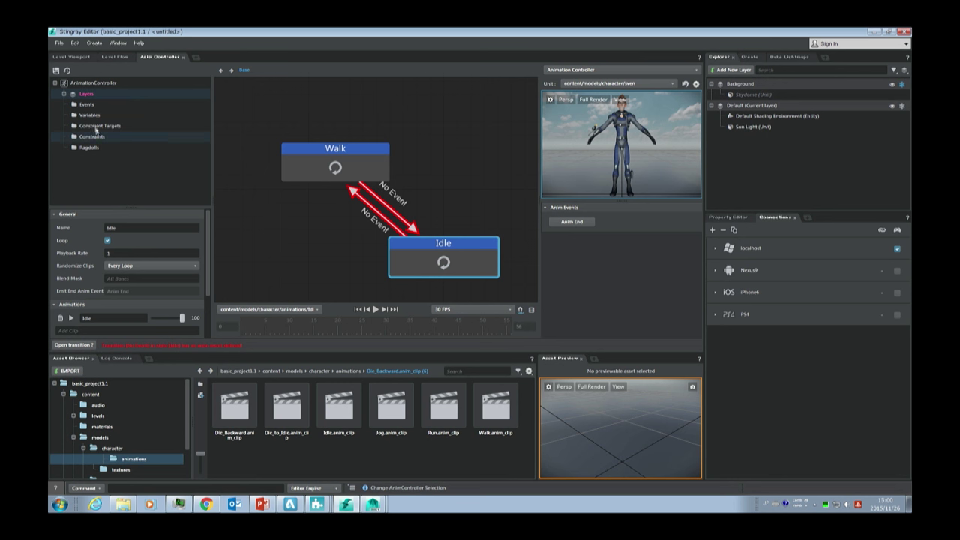
- Add animation events named idle and translation, assigning idle to the Walk-to-Idle transition and translation to the Idle-to-Walk transition
click(82, 105)
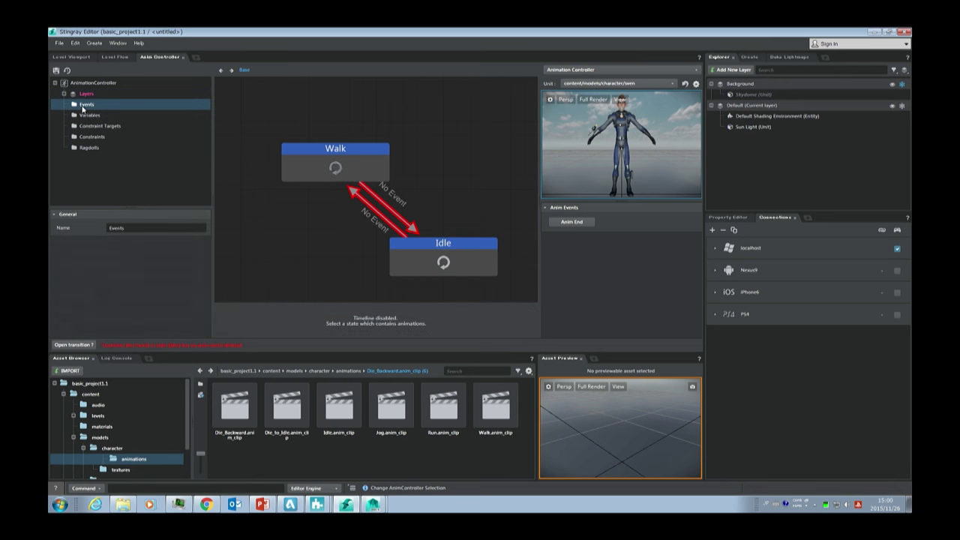
right_click(83, 107)
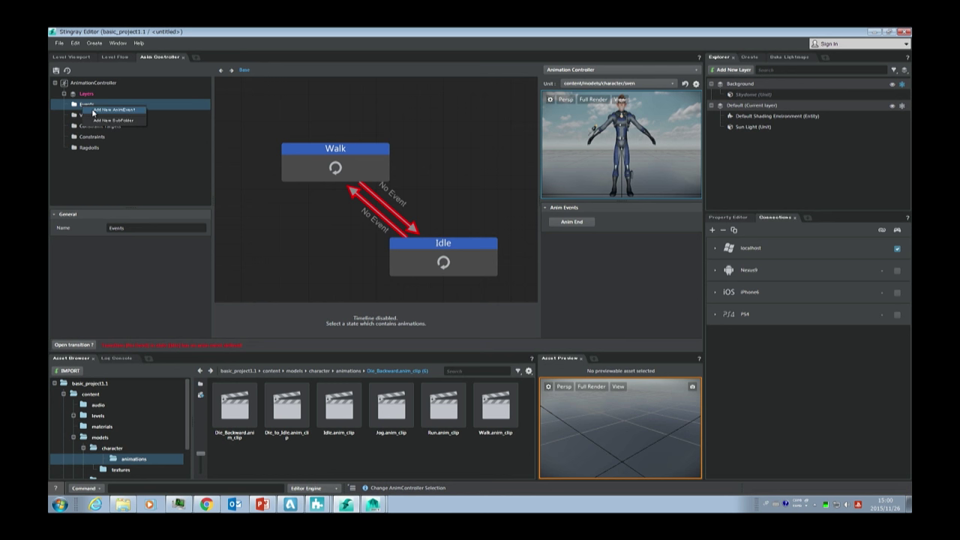
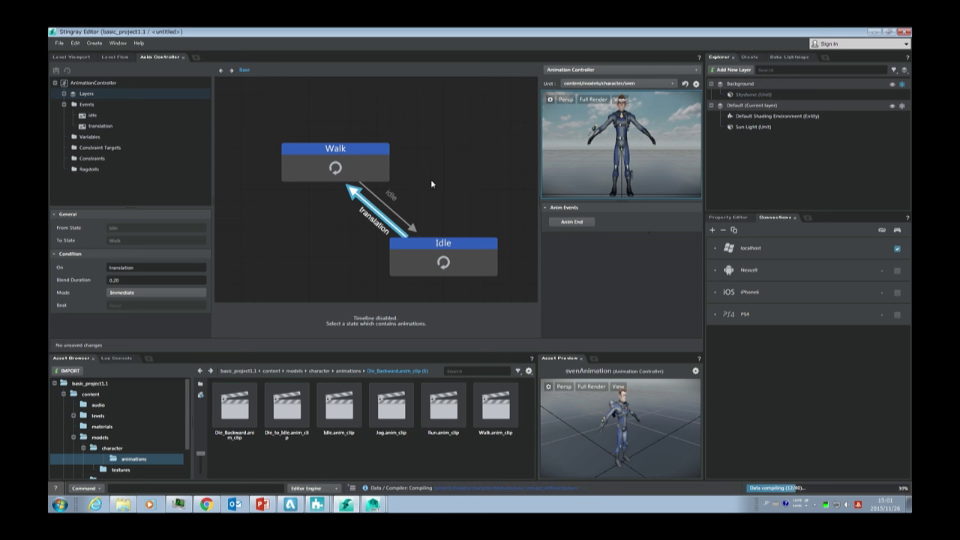
click(71, 57)
click(160, 57)
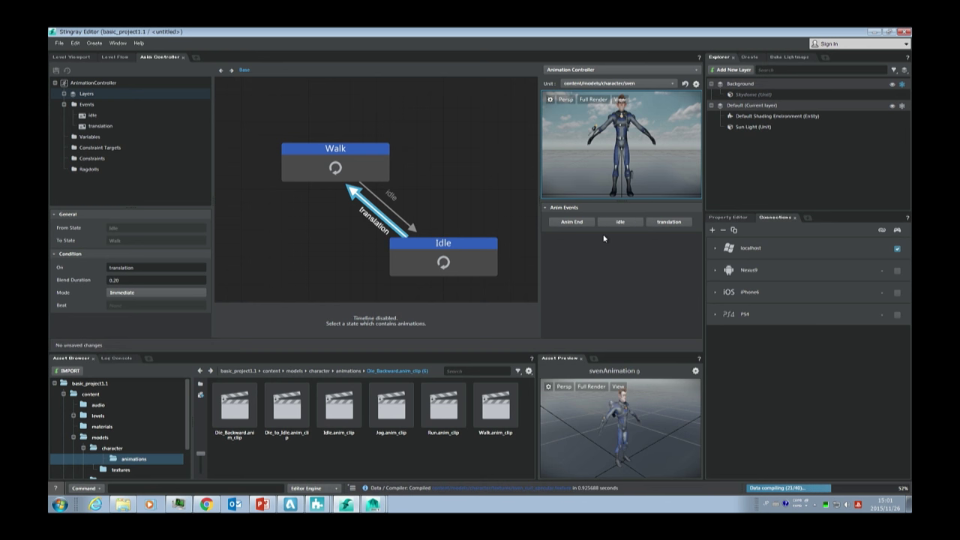
click(427, 181)
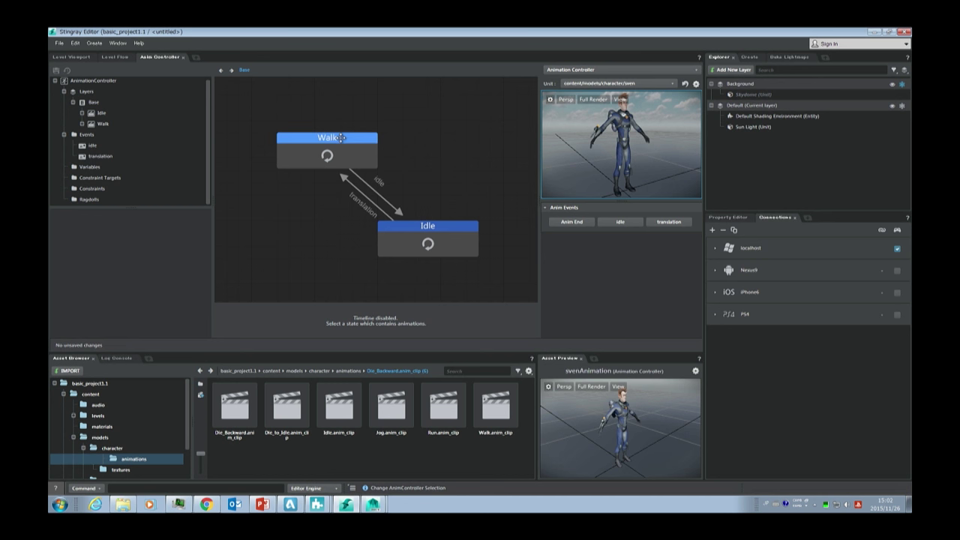
- Rearrange the graph so the Idle state sits above Walk, then save the controller and refresh the preview
drag(330, 138, 317, 252)
drag(415, 227, 389, 150)
click(314, 252)
click(389, 175)
click(342, 264)
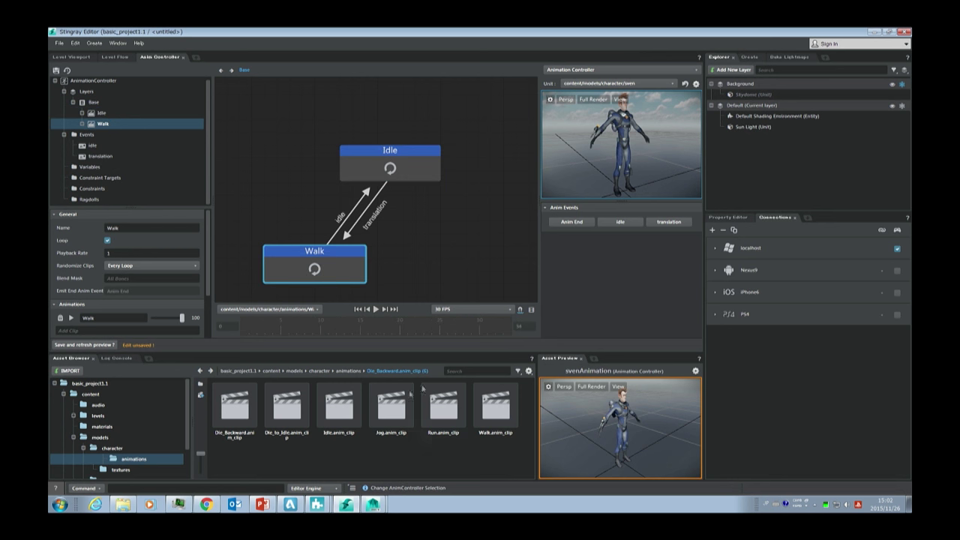
drag(413, 160, 388, 133)
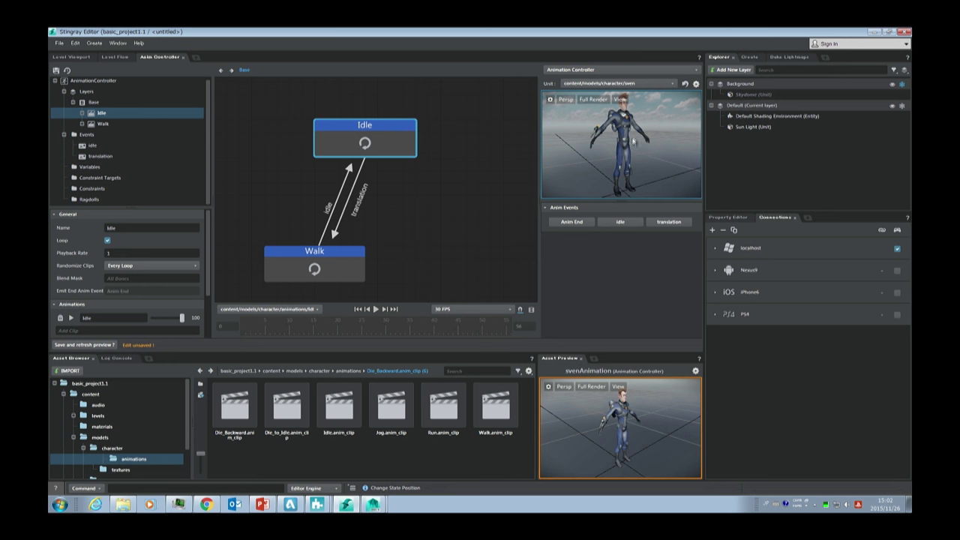
click(338, 251)
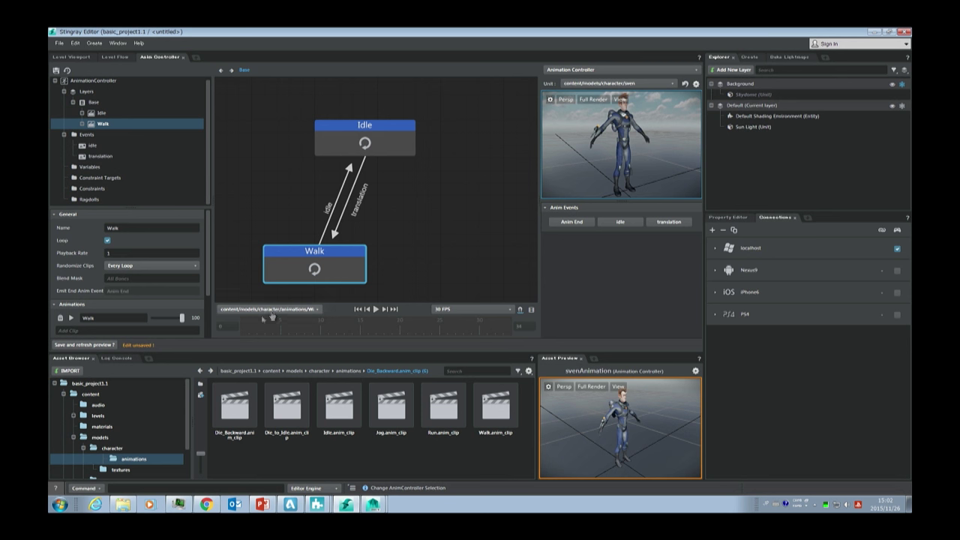
click(108, 344)
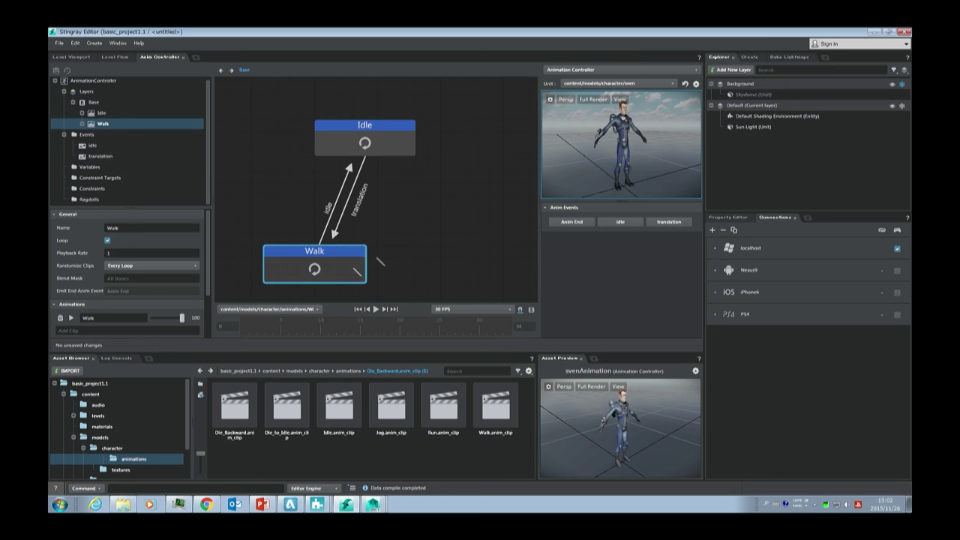
- Add a Die_Backward state from its clip and play the animation in the preview
drag(242, 414, 461, 198)
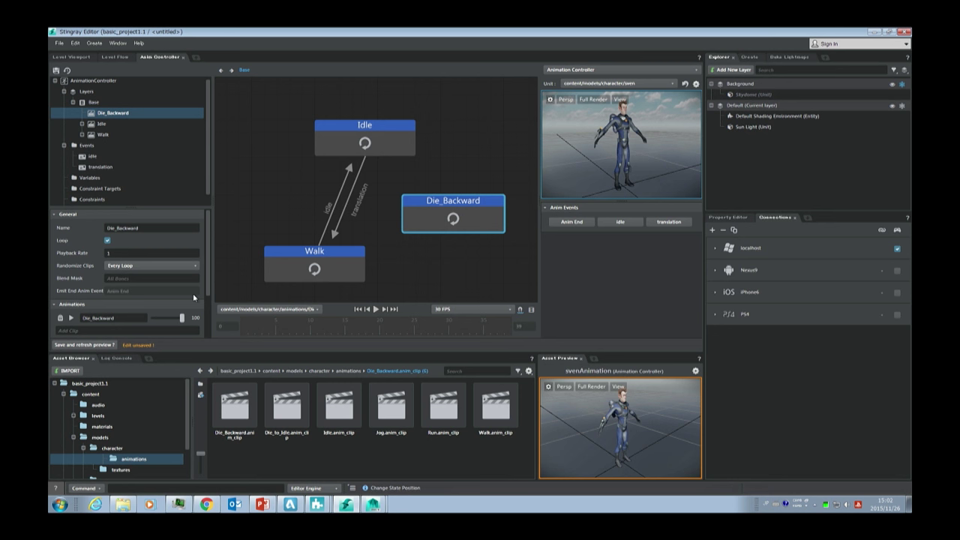
scroll(181, 252, down, 3)
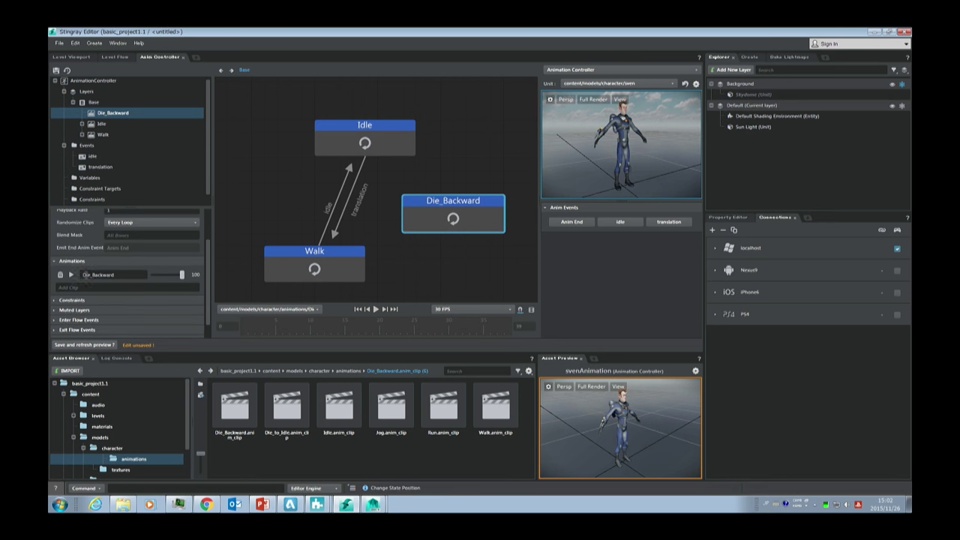
click(72, 275)
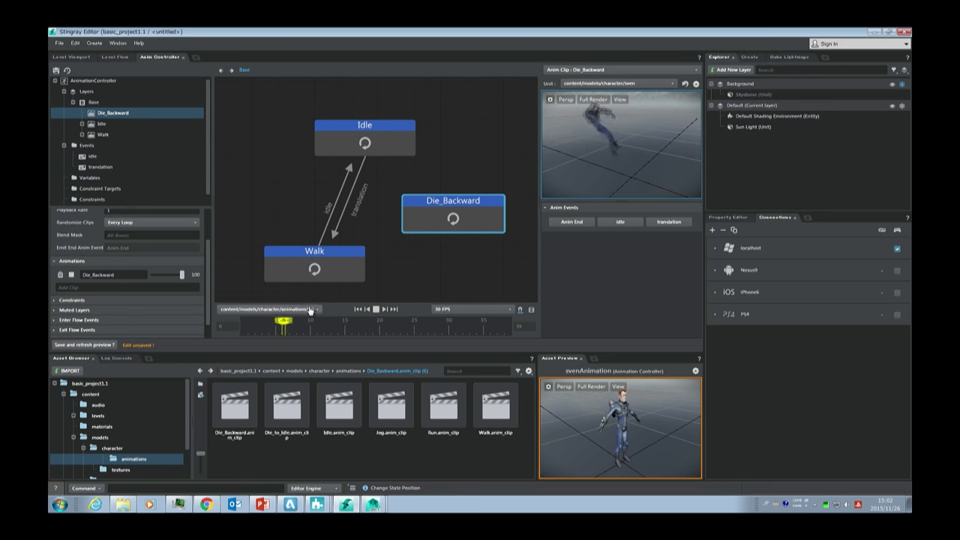
click(71, 275)
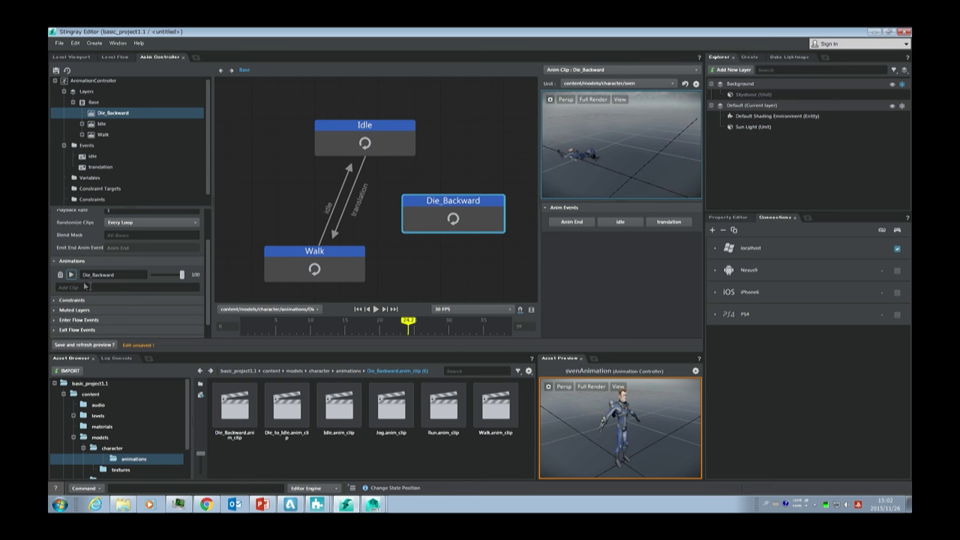
- Turn off looping for the Die_Backward state
scroll(87, 250, up, 2)
click(108, 240)
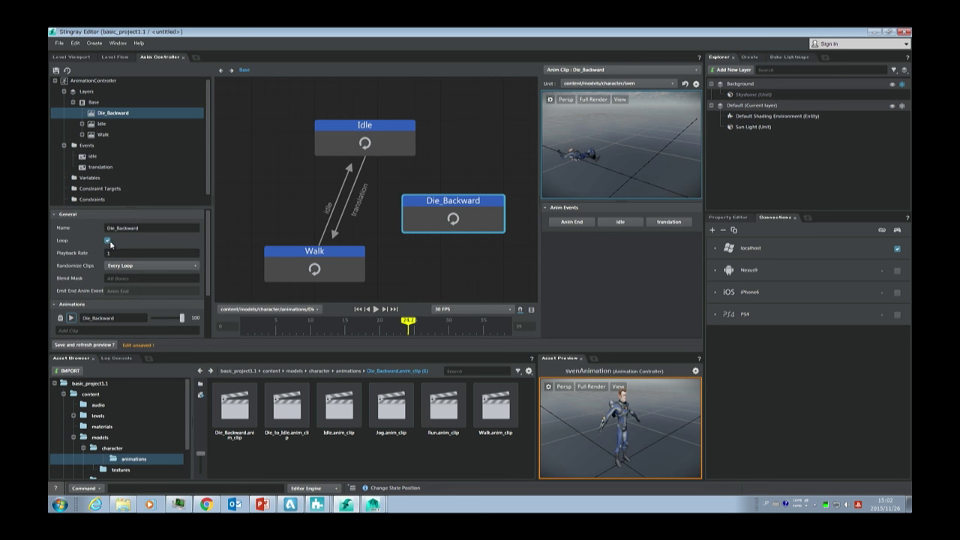
click(107, 241)
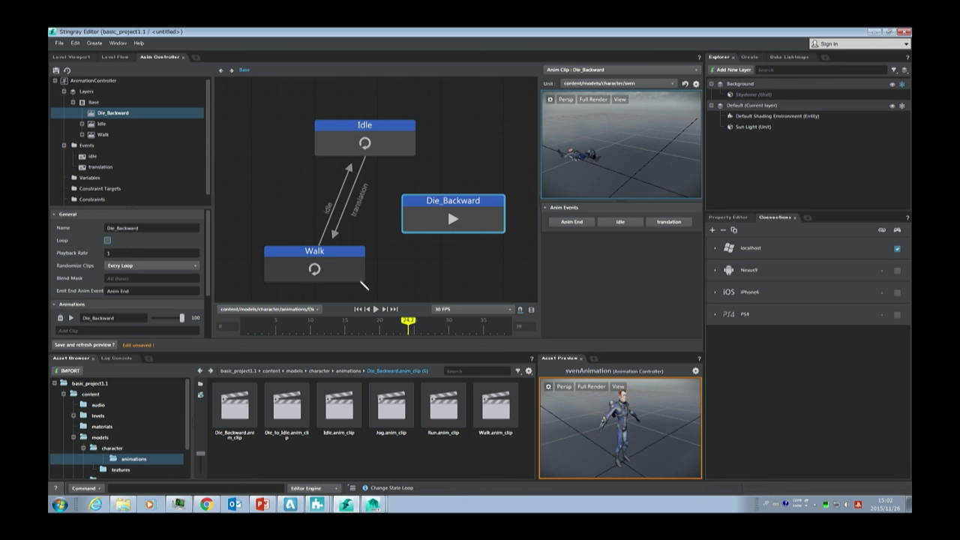
- Create transitions from Walk and Idle to Die_Backward, and add an animation event named die
drag(315, 270, 416, 217)
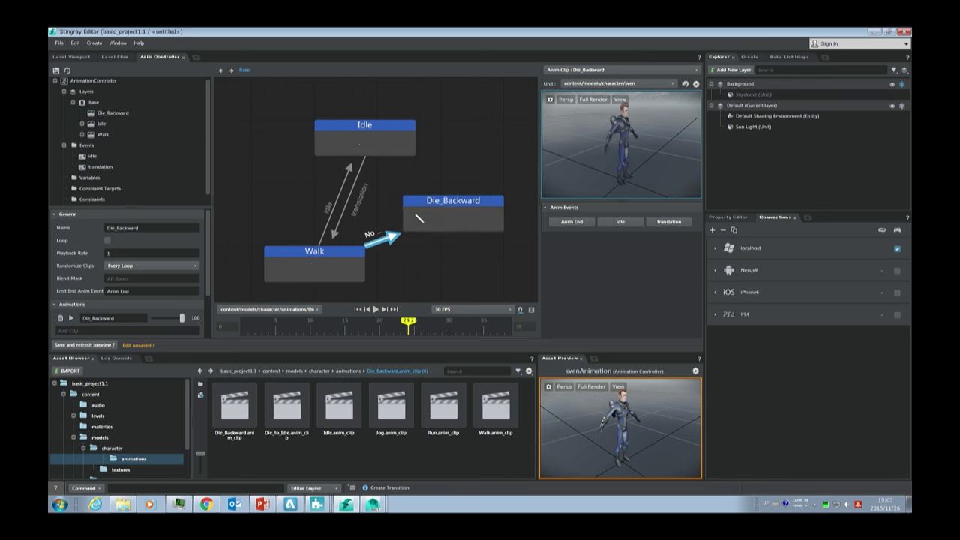
drag(390, 142, 460, 220)
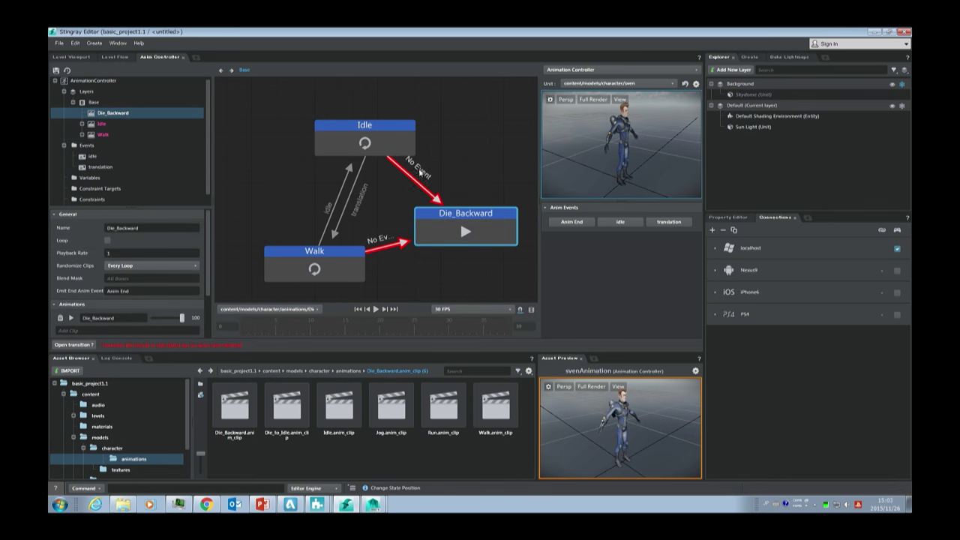
right_click(90, 147)
click(108, 156)
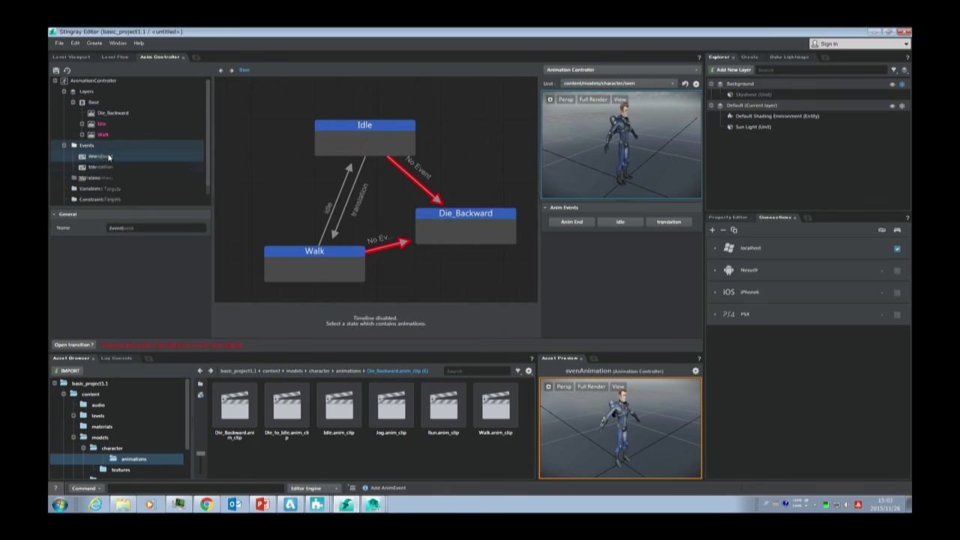
text(die)
key(Return)
- Assign the die event as the condition of both the Idle-to-Die_Backward and Walk-to-Die_Backward transitions
click(430, 199)
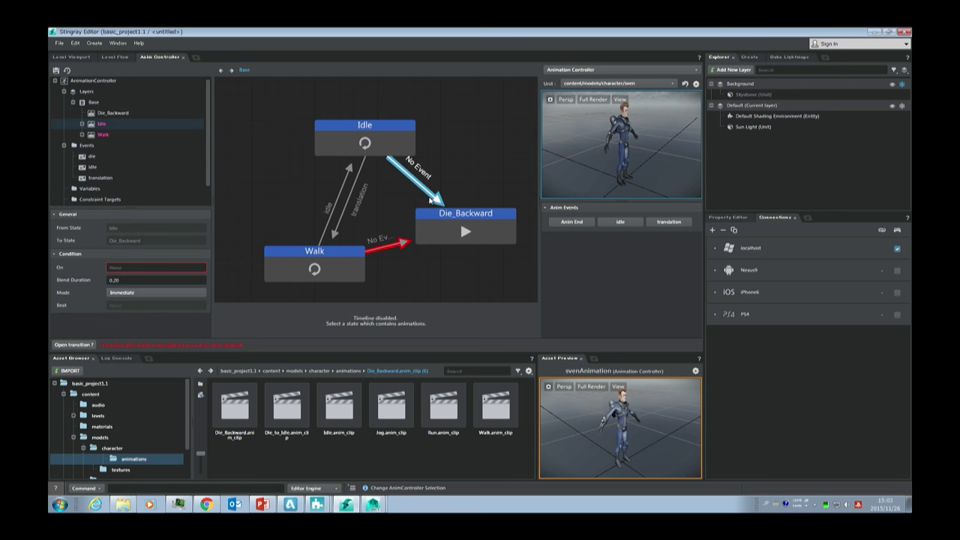
click(156, 267)
click(139, 278)
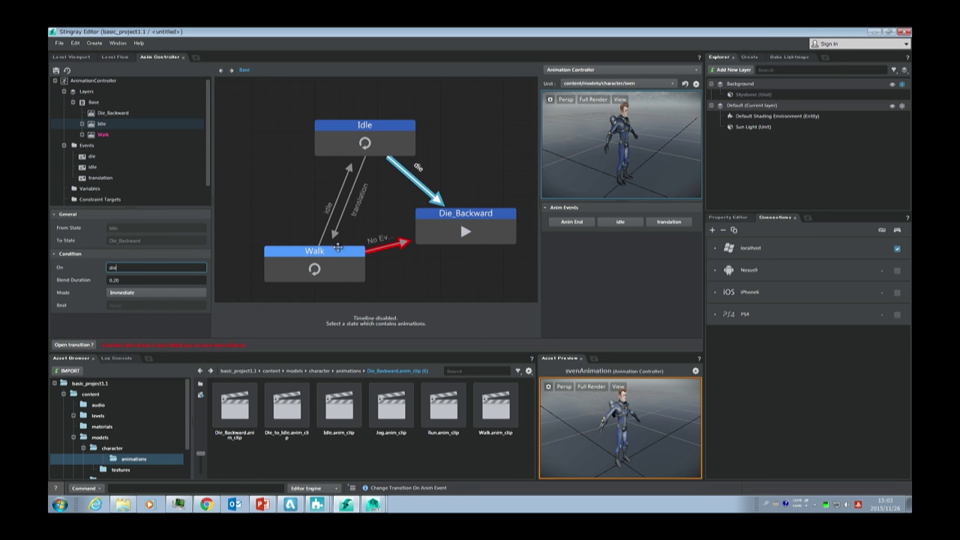
click(393, 245)
click(156, 267)
click(143, 279)
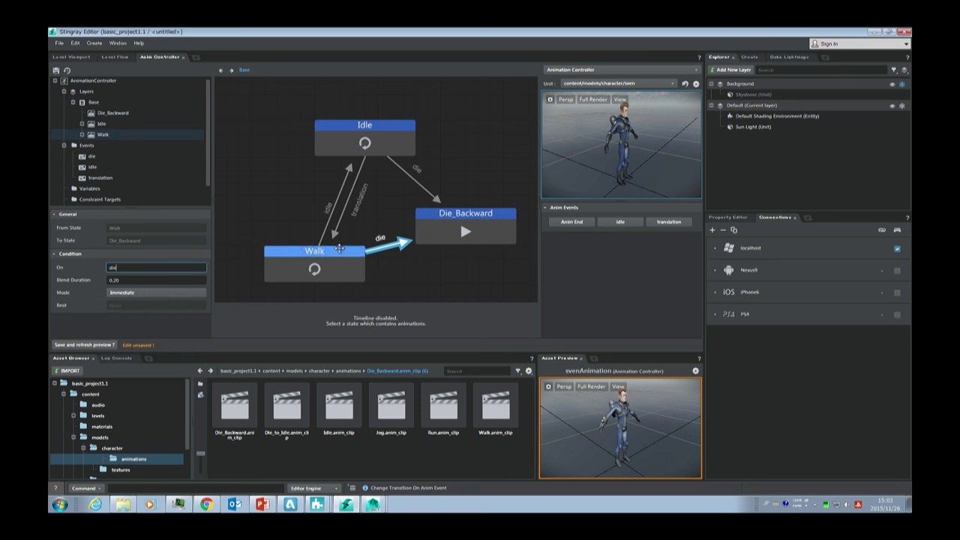
- Save the animation controller with a preview refresh and test the idle, translation and die events on the character
click(82, 345)
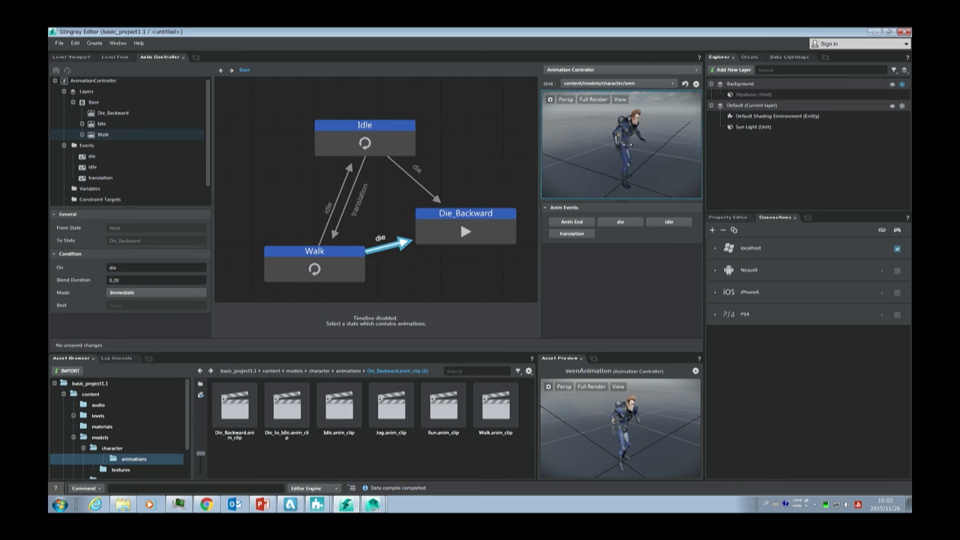
click(668, 221)
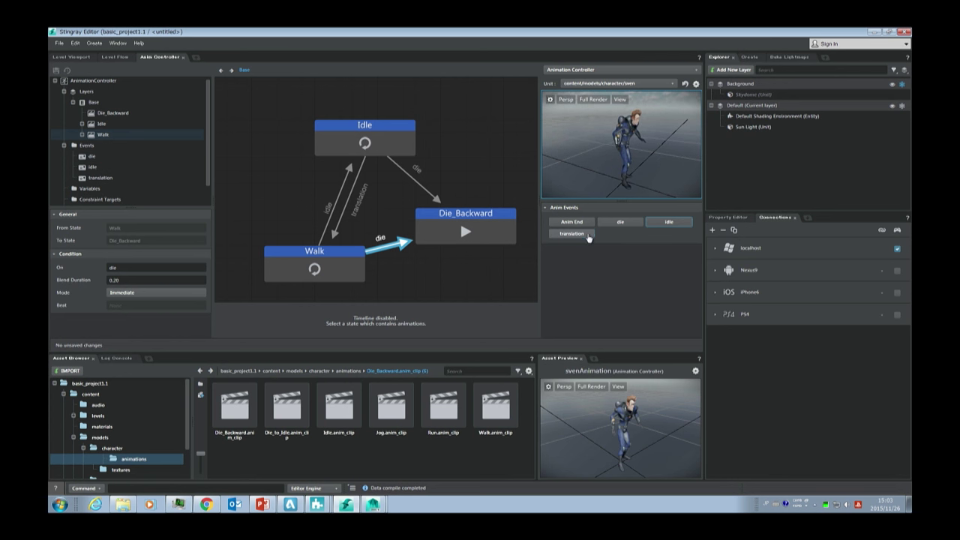
click(573, 233)
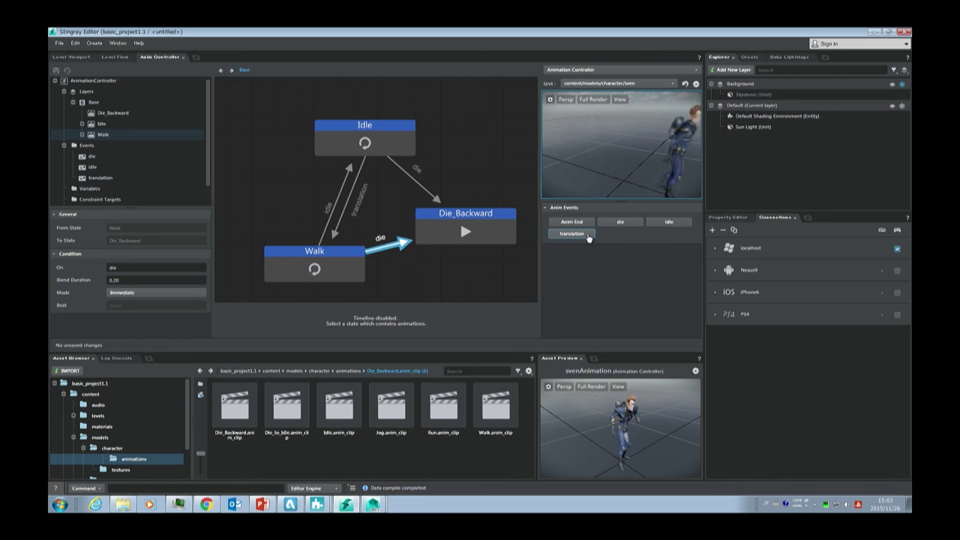
click(662, 225)
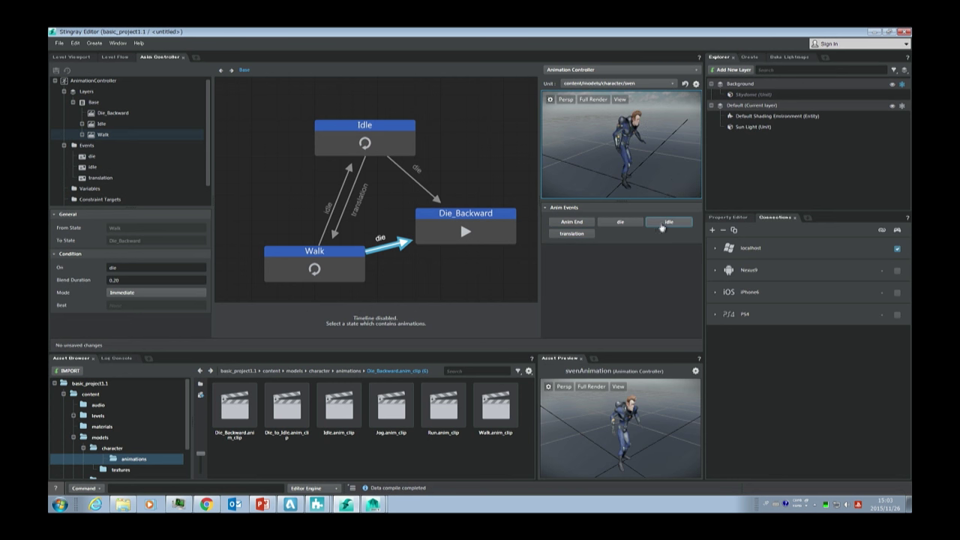
click(634, 223)
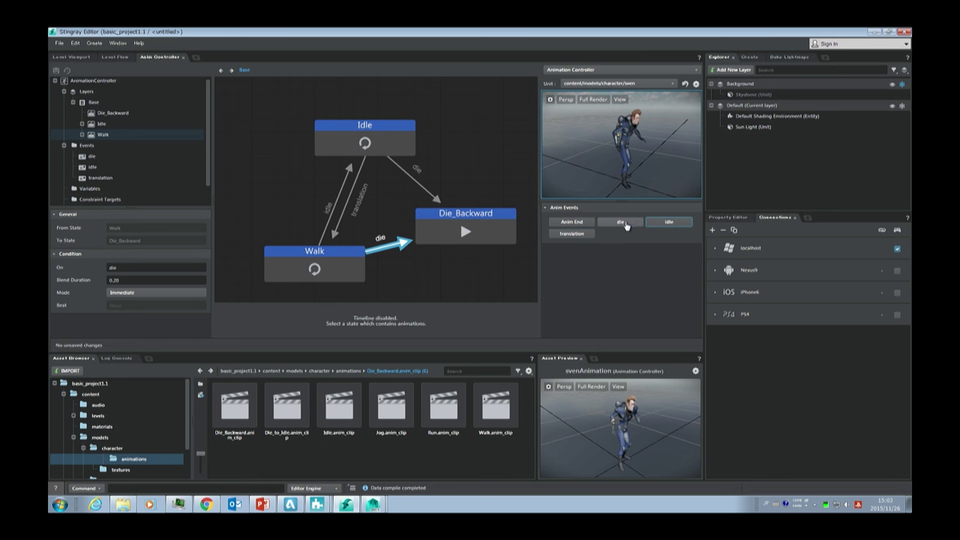
click(680, 224)
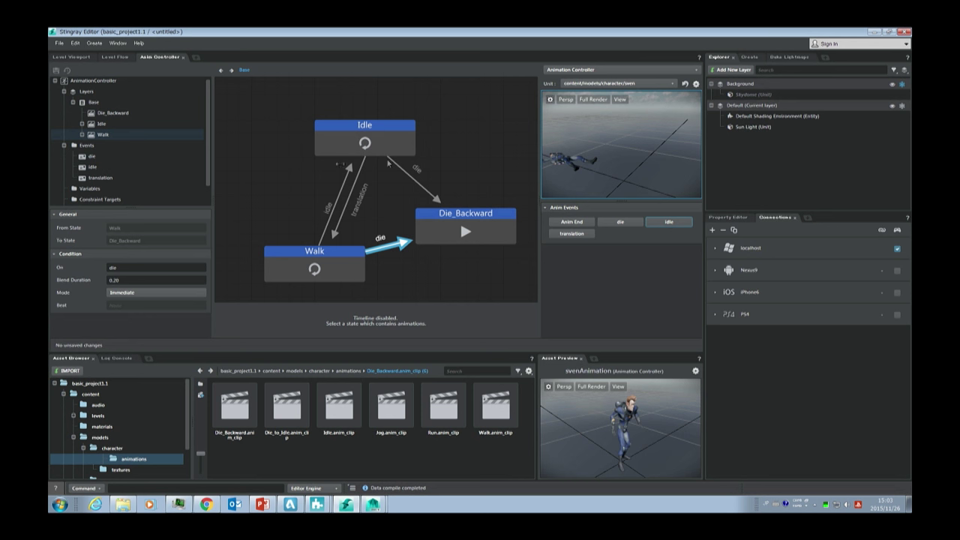
- Preview the Walk state's clip, return to the controller preview with the idle event and trigger the die event
click(315, 259)
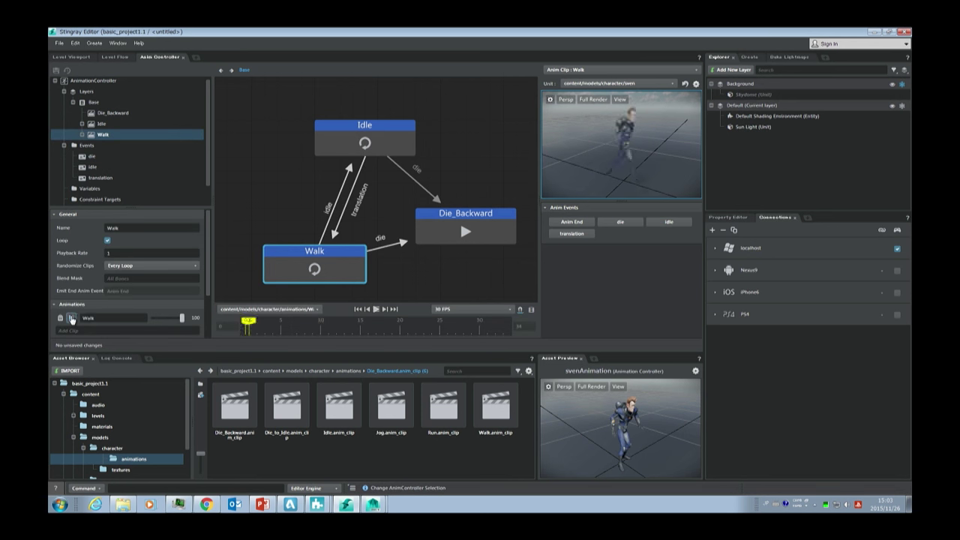
click(668, 222)
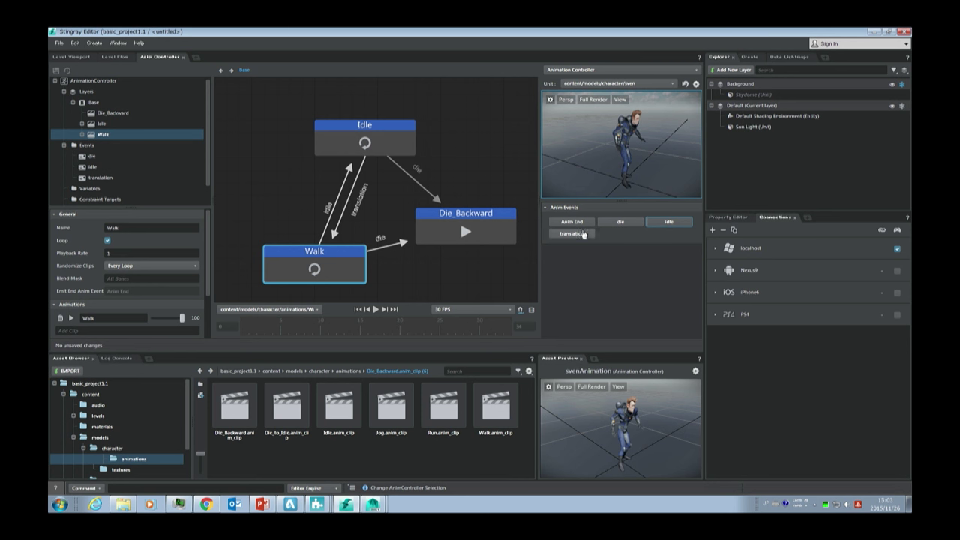
click(619, 222)
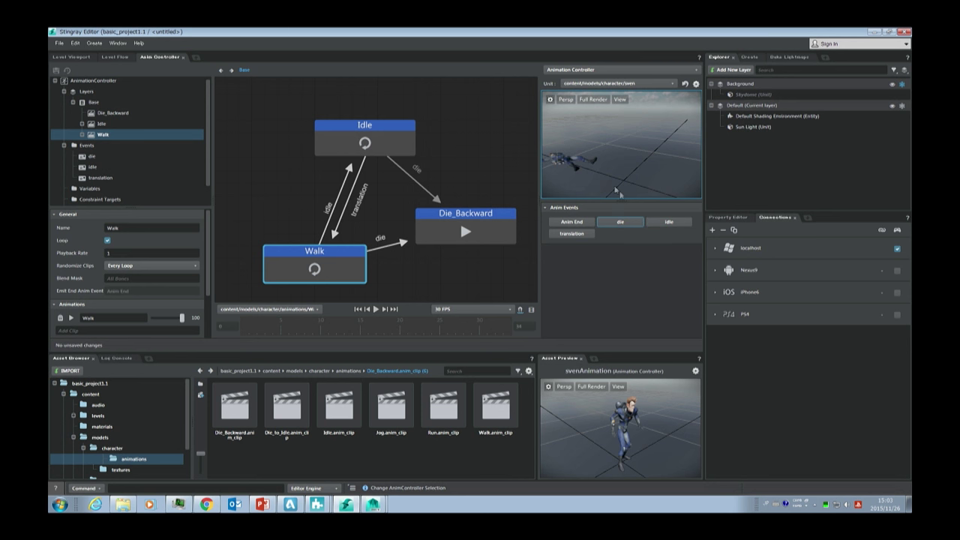
- Spread the Idle and Die_Backward states apart, add the Die_to_Idle clip as a state, and create a transition from Die_Backward to it
drag(350, 116, 325, 104)
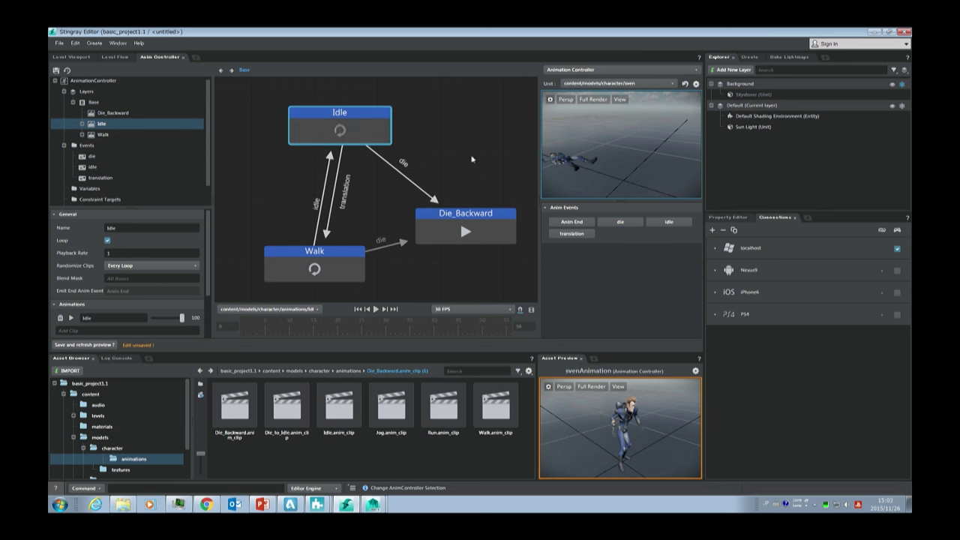
drag(459, 220, 472, 233)
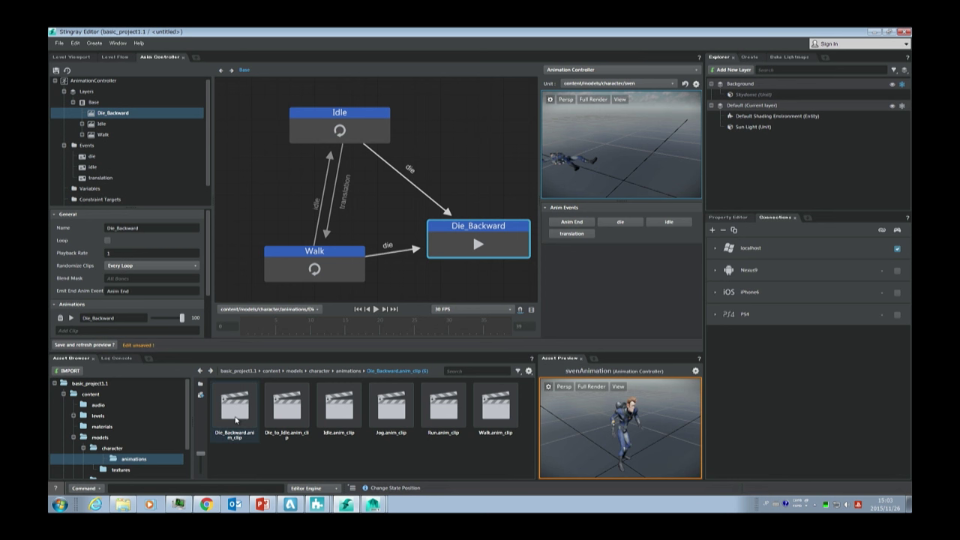
drag(282, 417, 491, 149)
drag(477, 233, 468, 197)
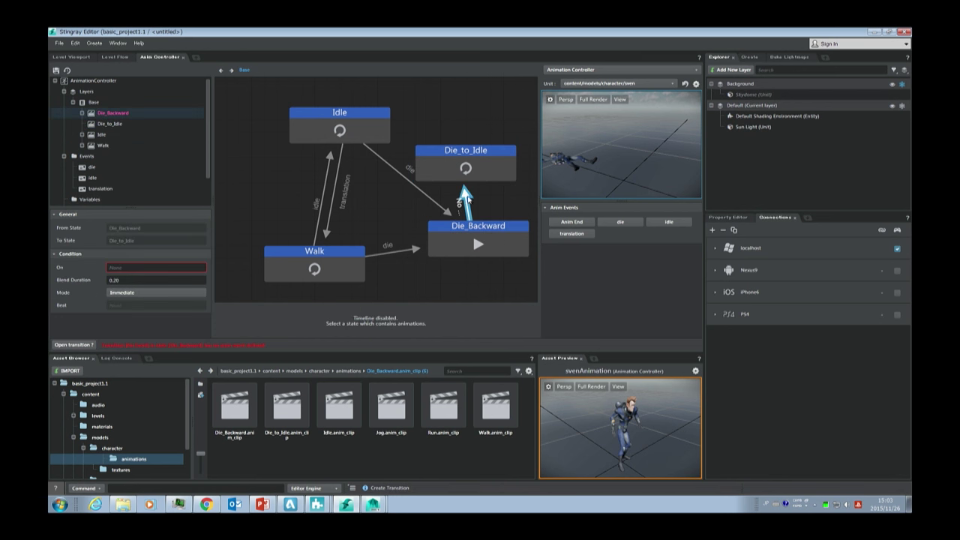
- Add an animation event named awake to the controller
right_click(86, 156)
click(112, 167)
click(137, 228)
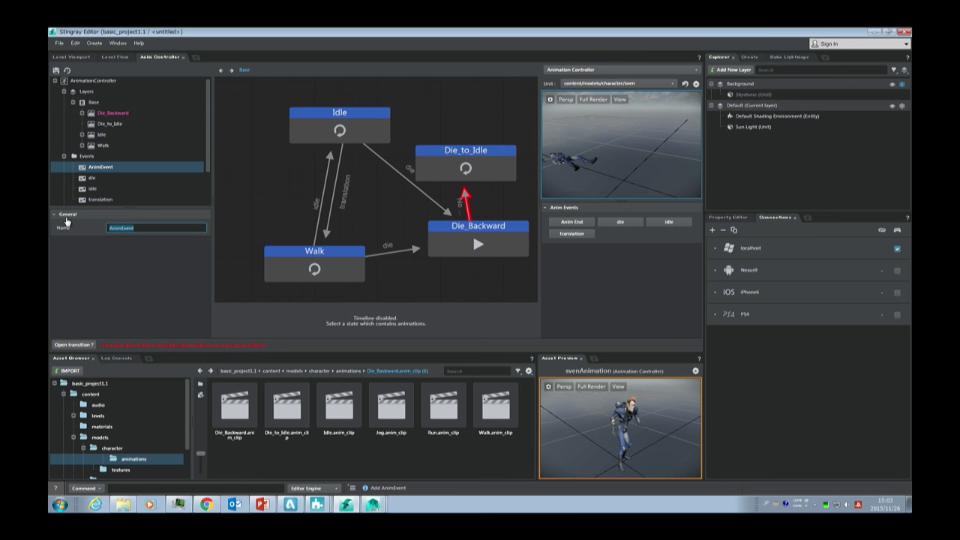
text(awake)
key(Return)
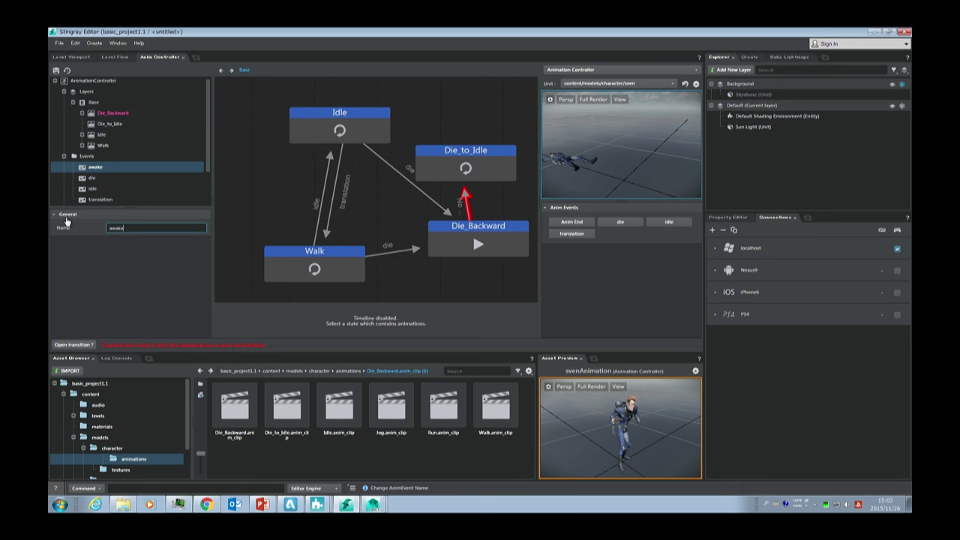
- Set the Die_Backward to Die_to_Idle transition to fire on the awake event
click(464, 196)
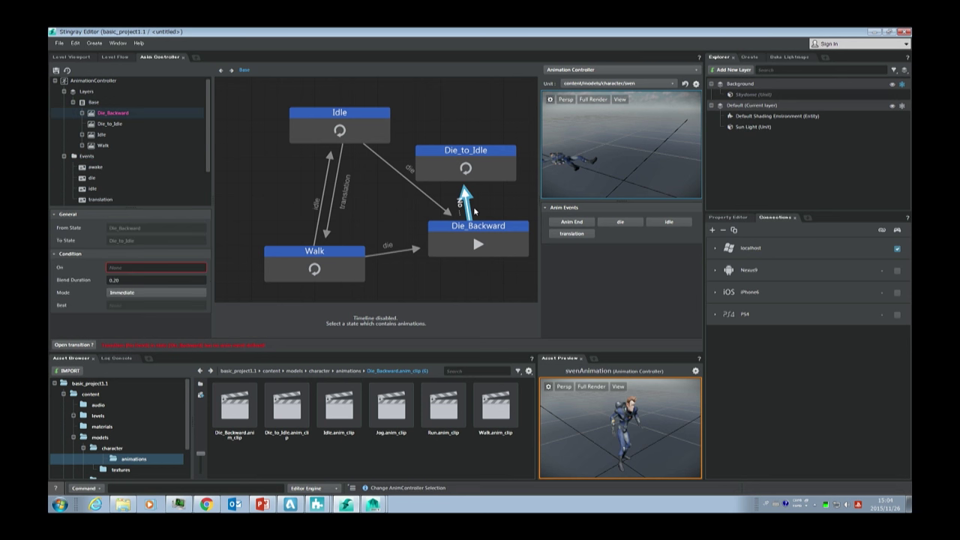
right_click(468, 204)
key(Escape)
click(187, 267)
click(150, 290)
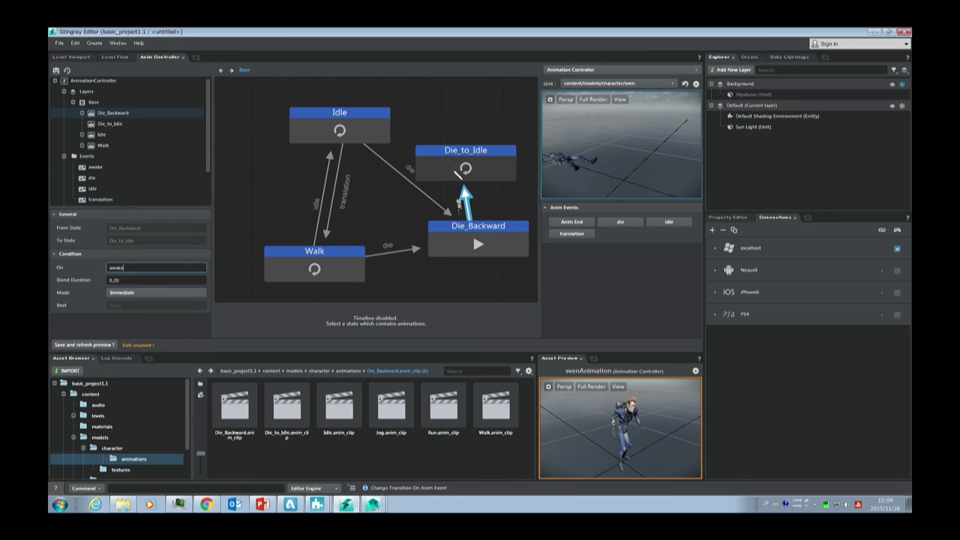
- Create a transition from Die_to_Idle to Idle that fires on the idle event
drag(402, 150, 368, 137)
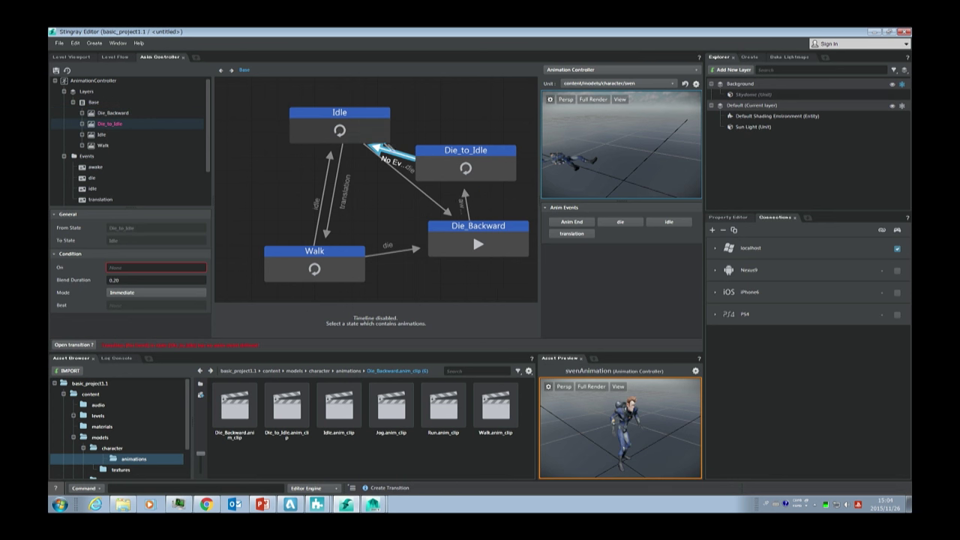
click(156, 268)
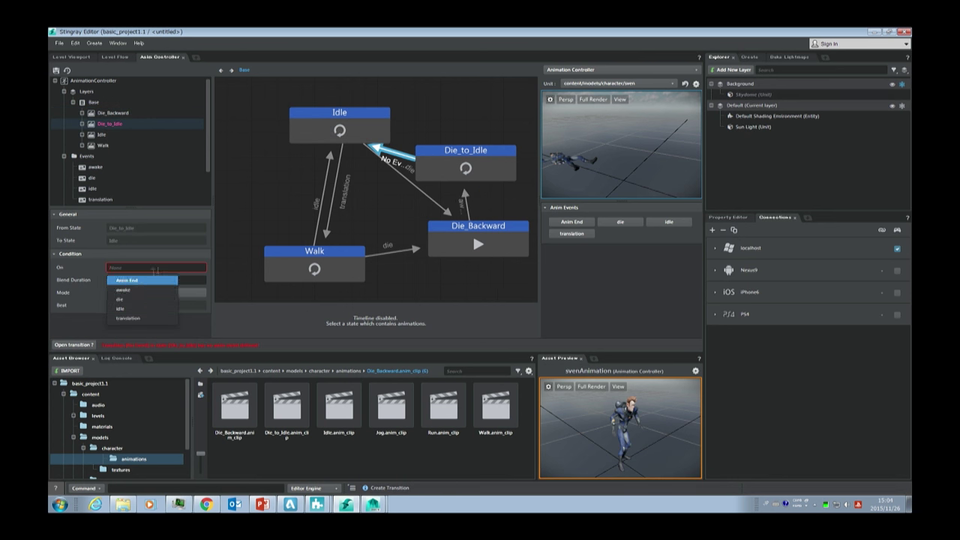
click(131, 310)
- Rearrange the state graph by moving Die_to_Idle and Idle farther apart and aligning Walk beneath Idle
drag(466, 159, 490, 146)
drag(367, 113, 326, 110)
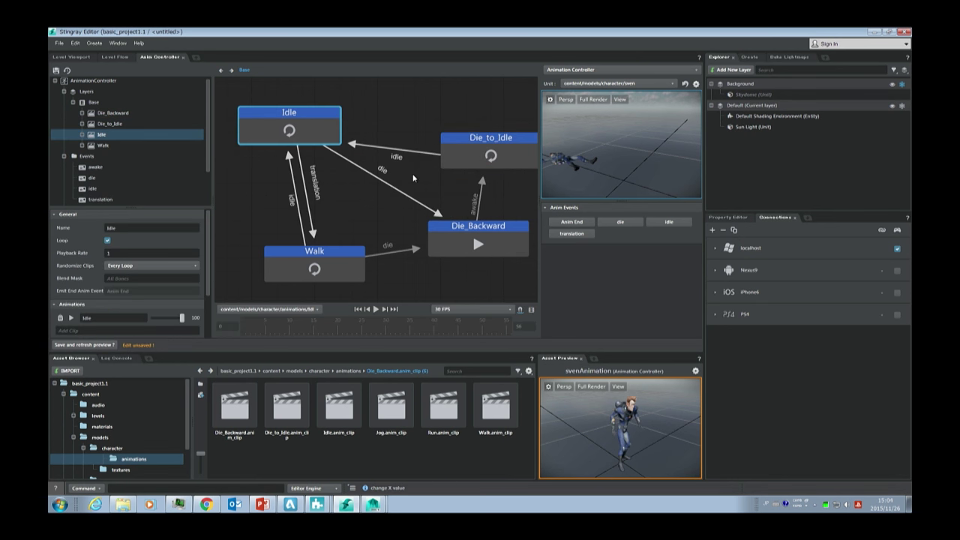
scroll(420, 182, down, 2)
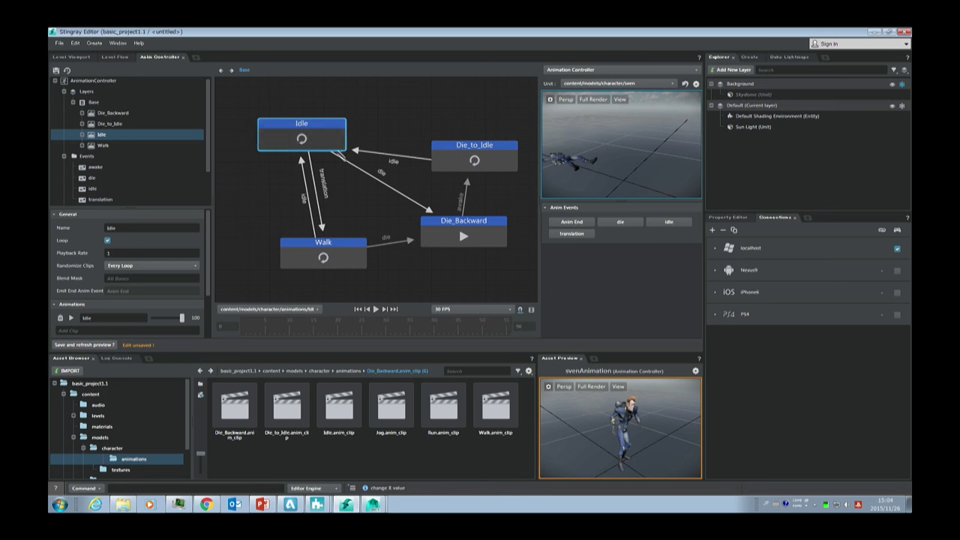
drag(360, 244, 337, 244)
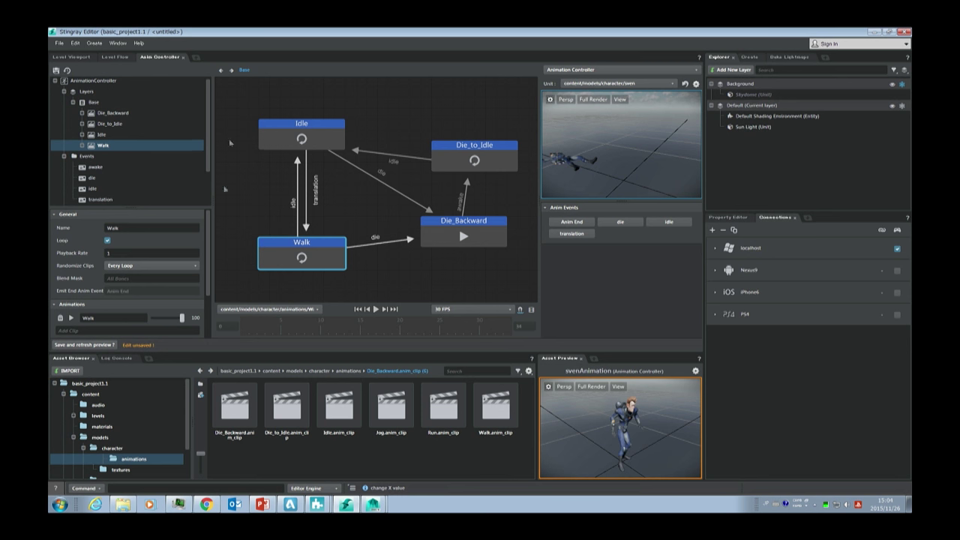
- Save the controller with a refreshed preview, and test the translation and die events on the character
click(104, 345)
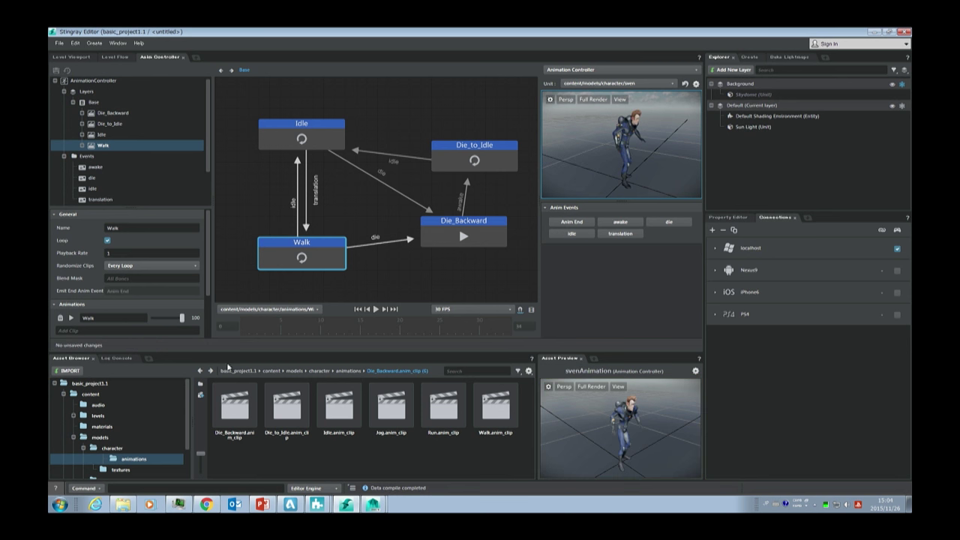
click(332, 372)
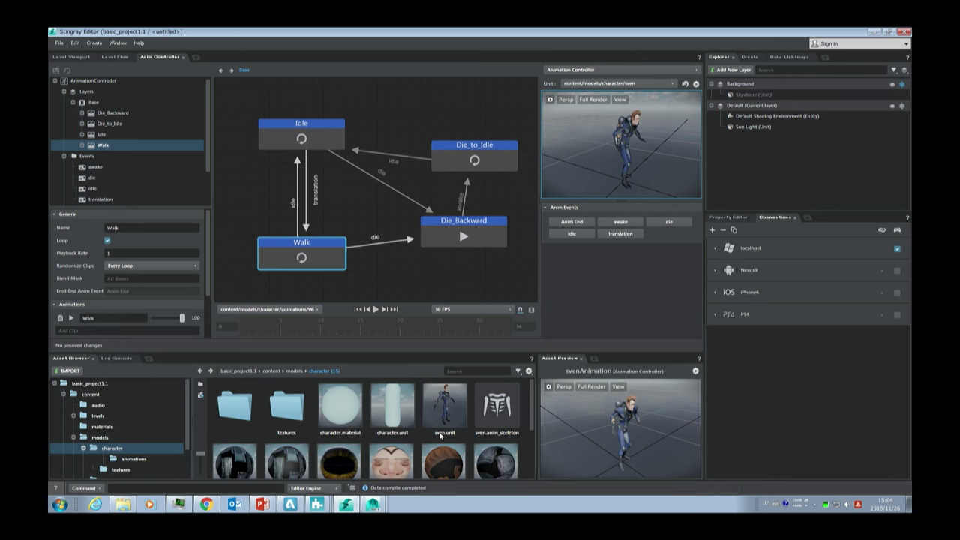
click(623, 234)
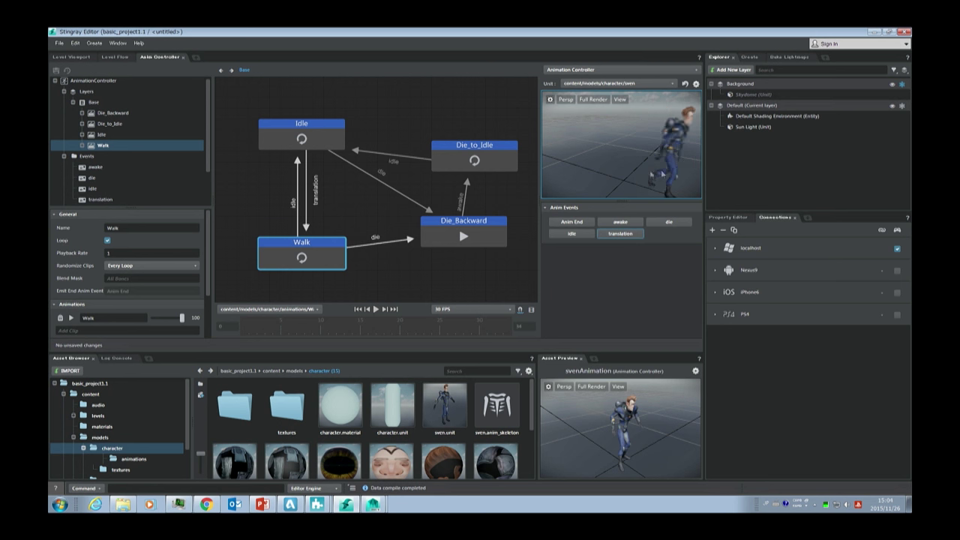
click(658, 222)
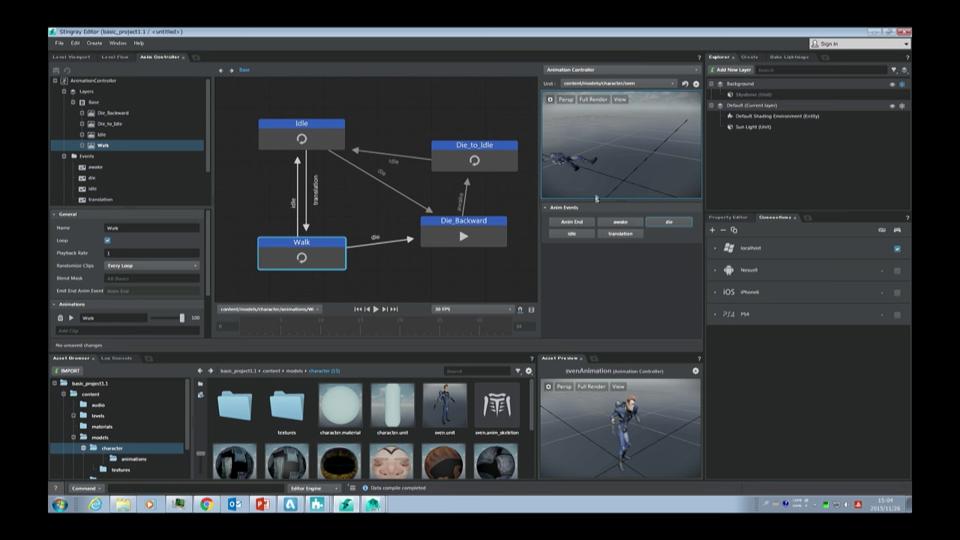
- Open sven.anim_skeleton in the skeleton editor, examine its bone hierarchy with the list widened, and close the editor
click(492, 412)
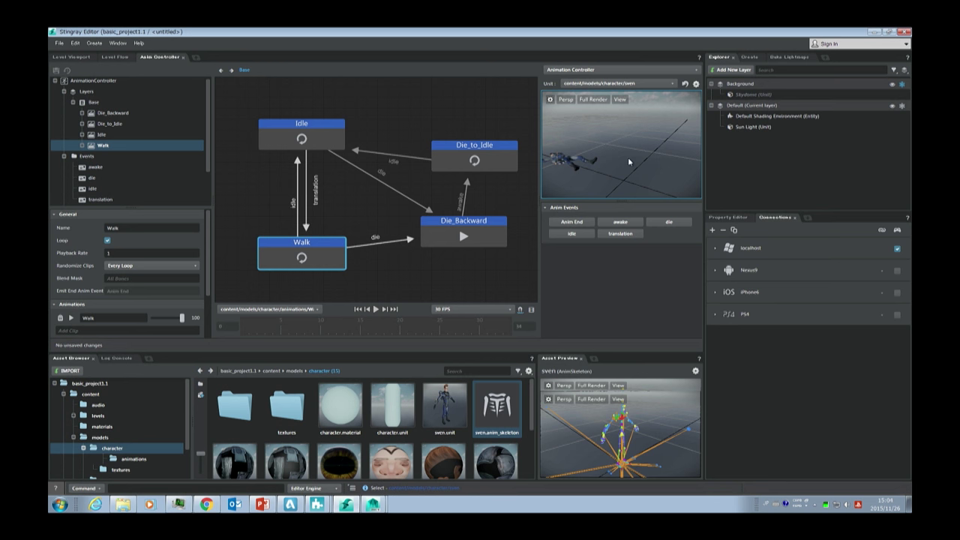
right_click(503, 411)
click(514, 432)
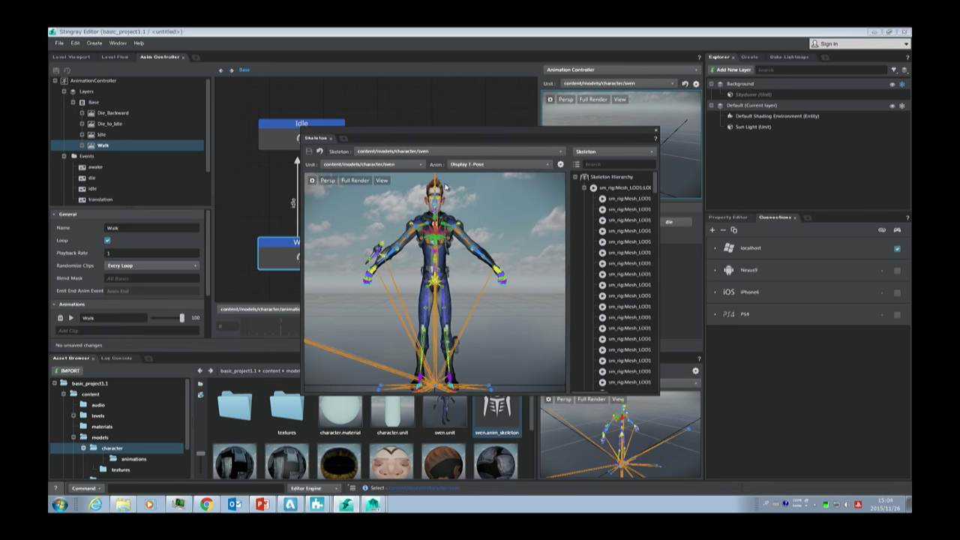
drag(302, 131, 201, 80)
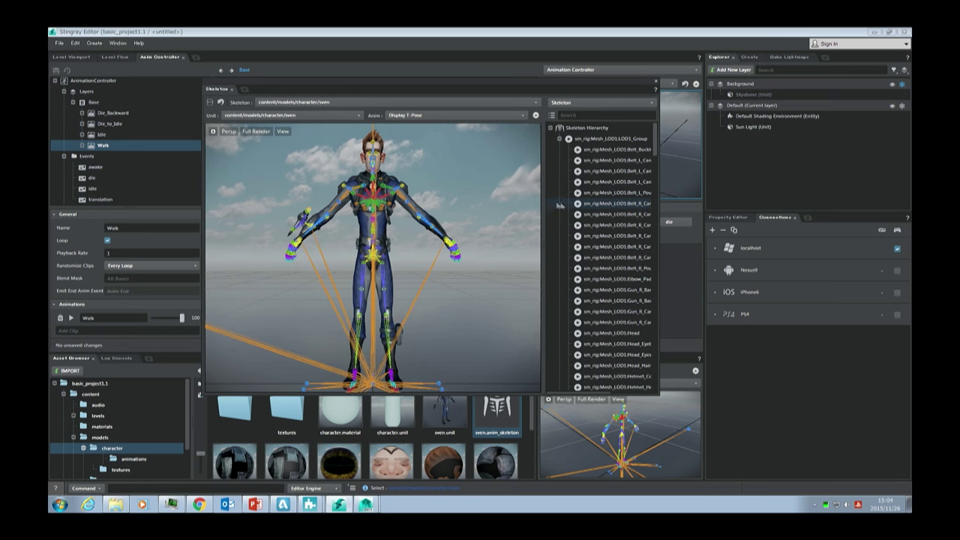
drag(542, 203, 522, 204)
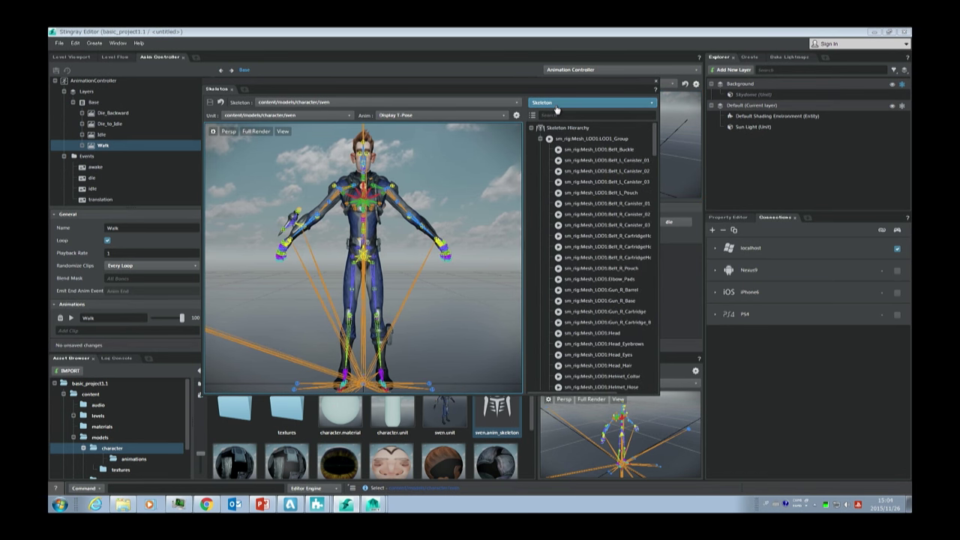
click(245, 89)
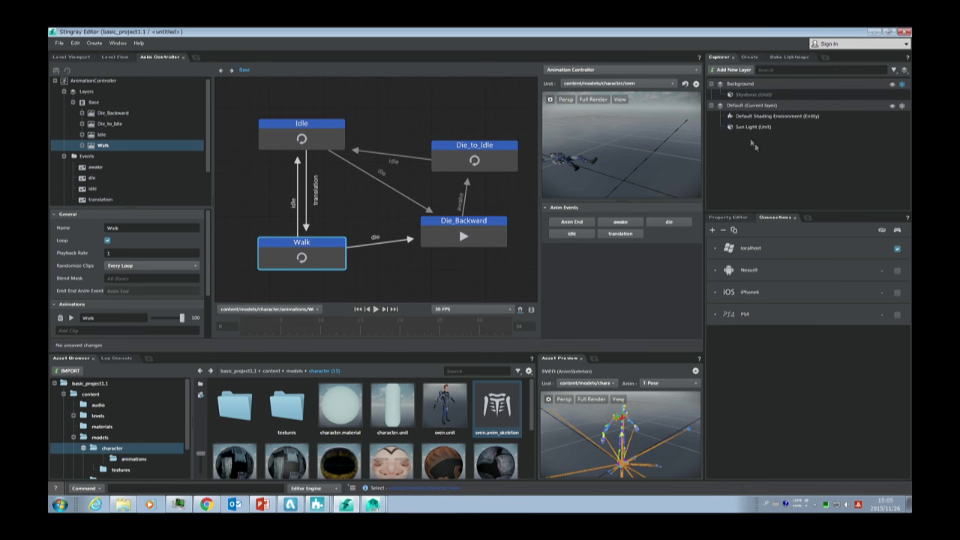
- Set the root motion bone of sven.anim_skeleton to sm_rig:SkelBone__M__Root
click(730, 218)
click(444, 409)
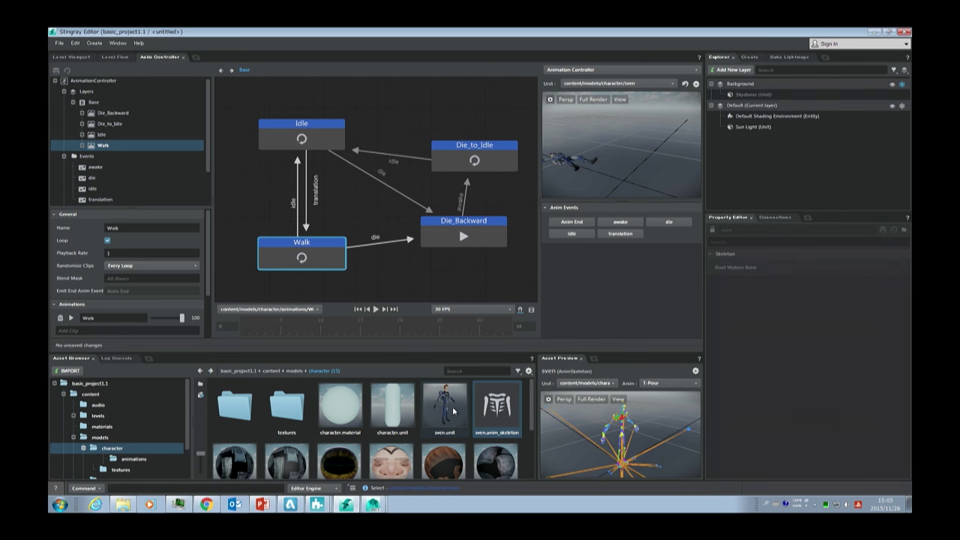
click(497, 409)
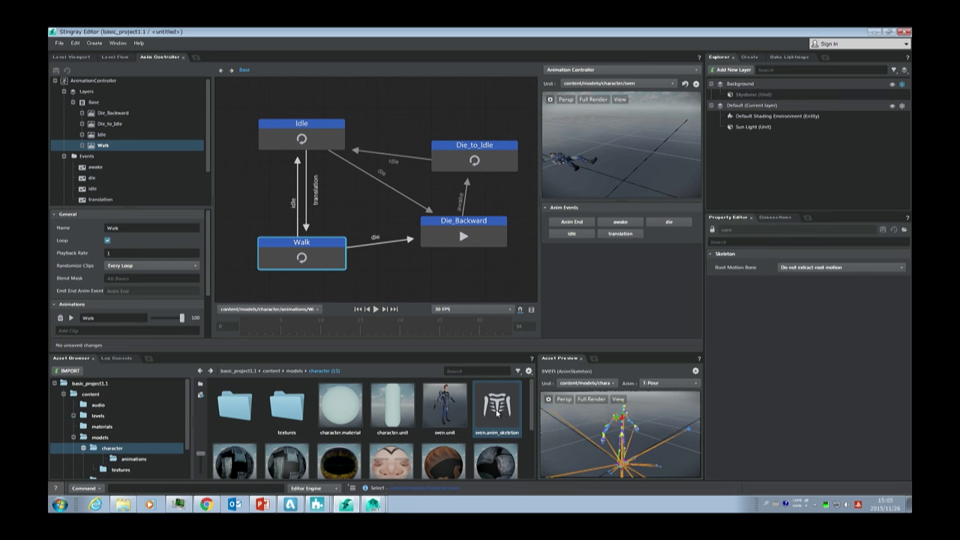
click(803, 268)
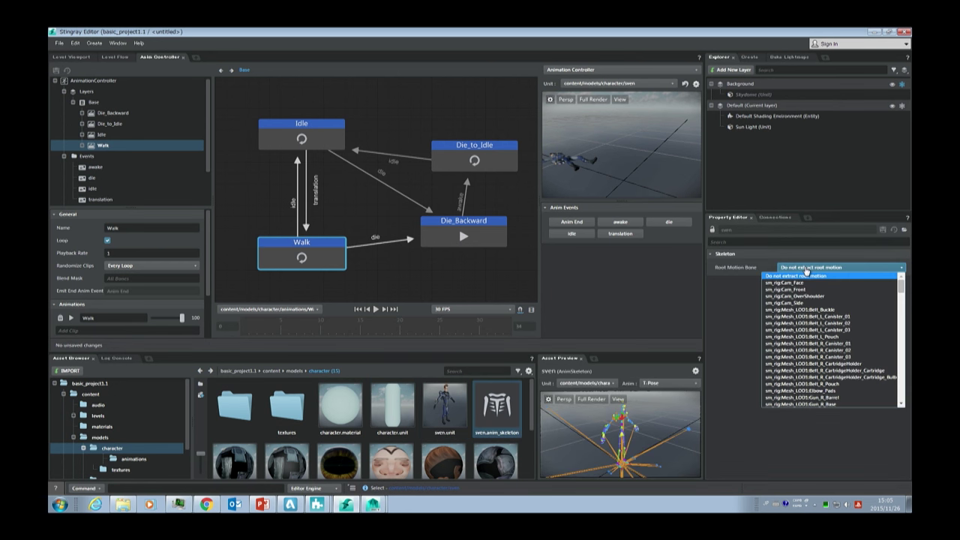
drag(901, 285, 903, 361)
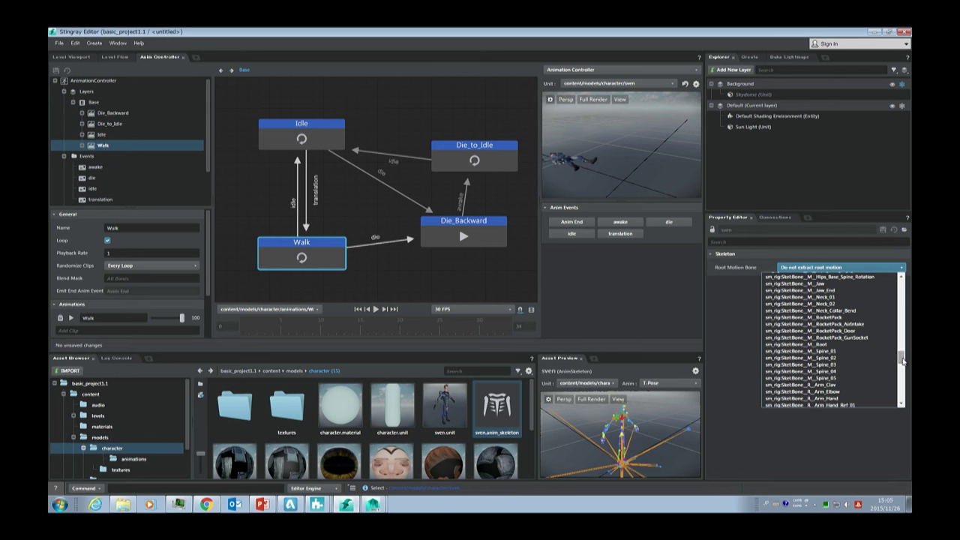
click(830, 348)
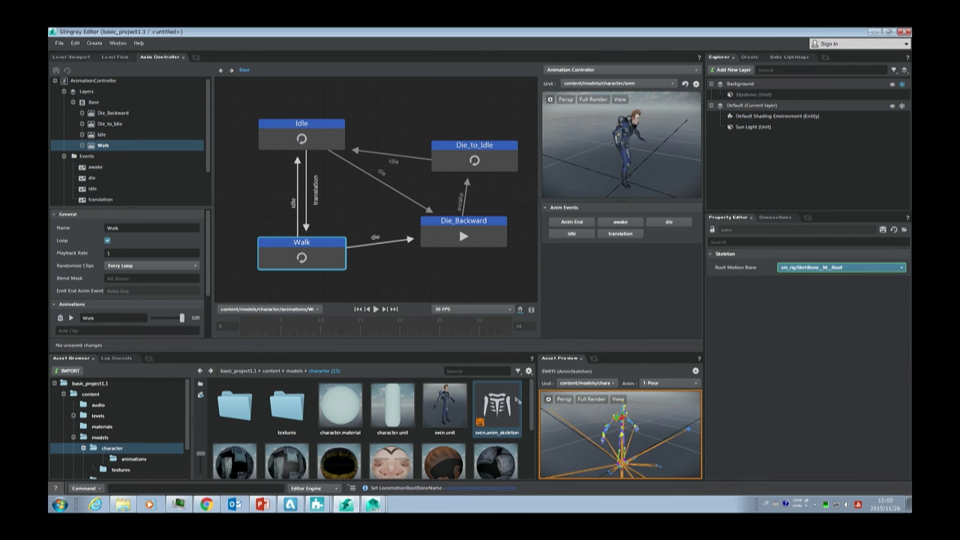
- Save the skeleton asset and test the translation and idle events in the controller preview
right_click(507, 404)
click(523, 431)
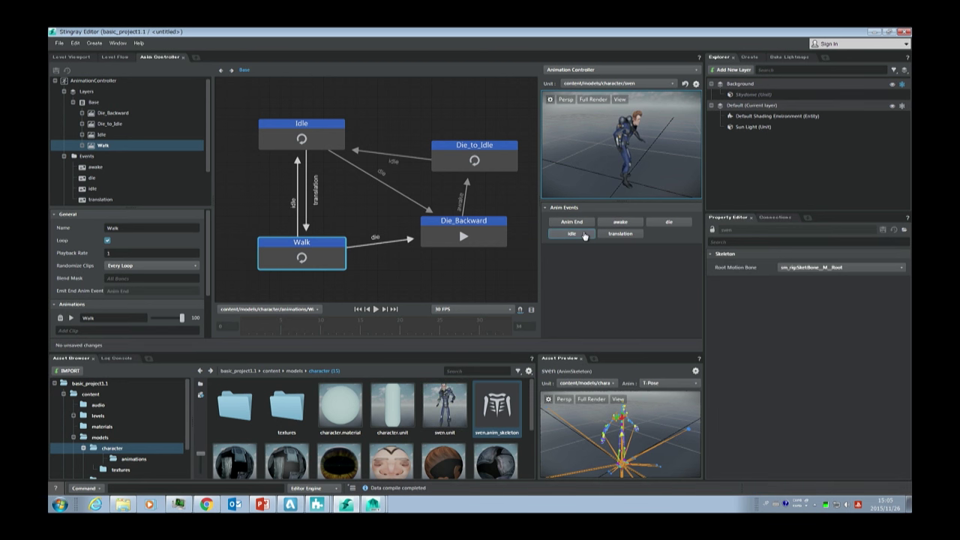
click(618, 234)
click(572, 234)
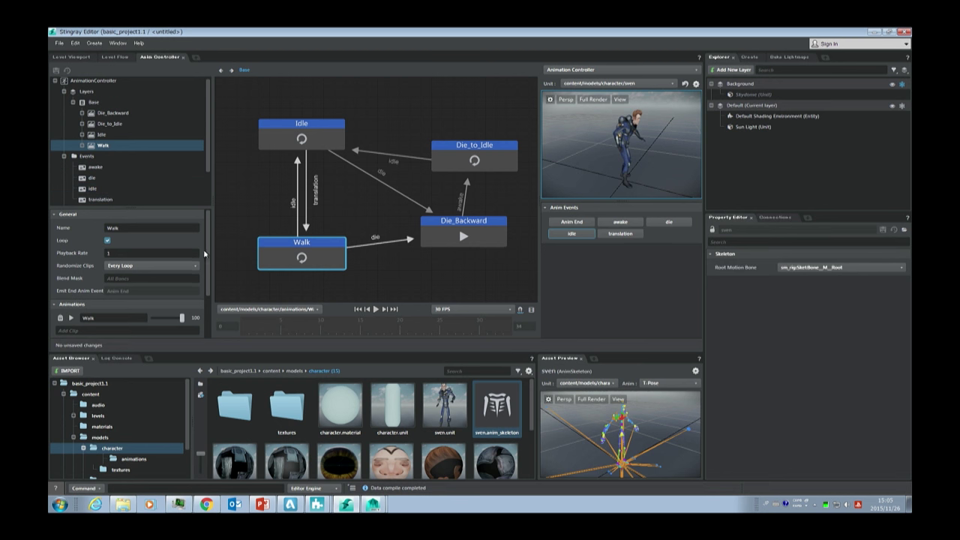
drag(230, 100, 344, 274)
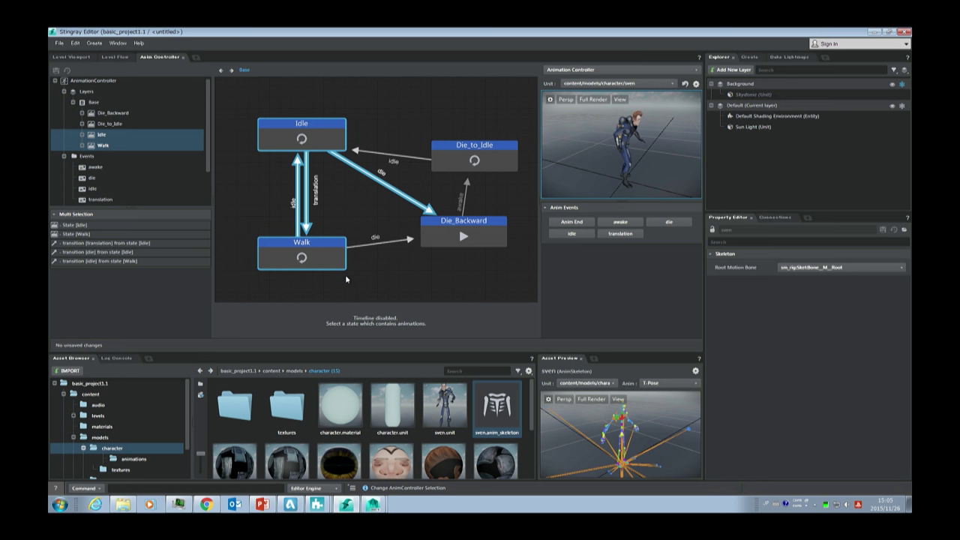
key(ctrl+g)
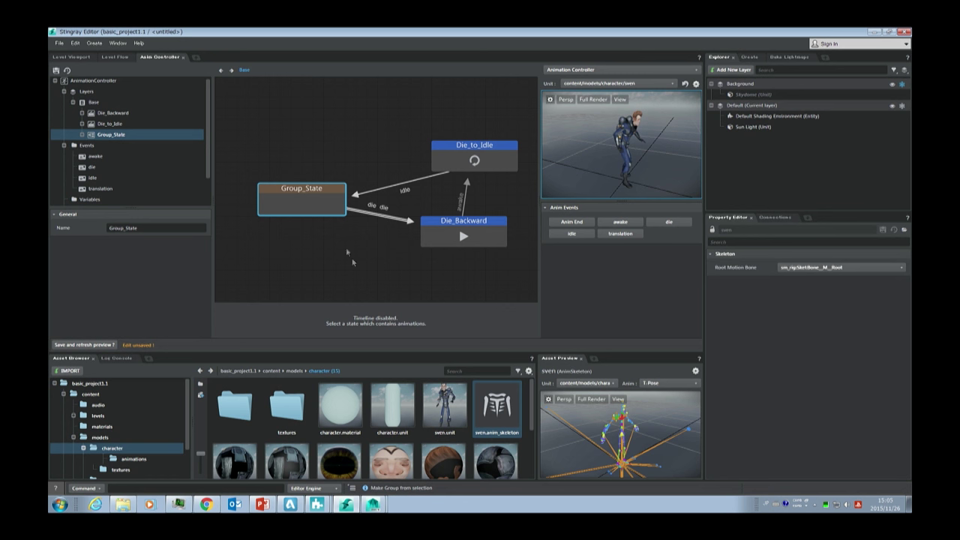
key(ctrl+z)
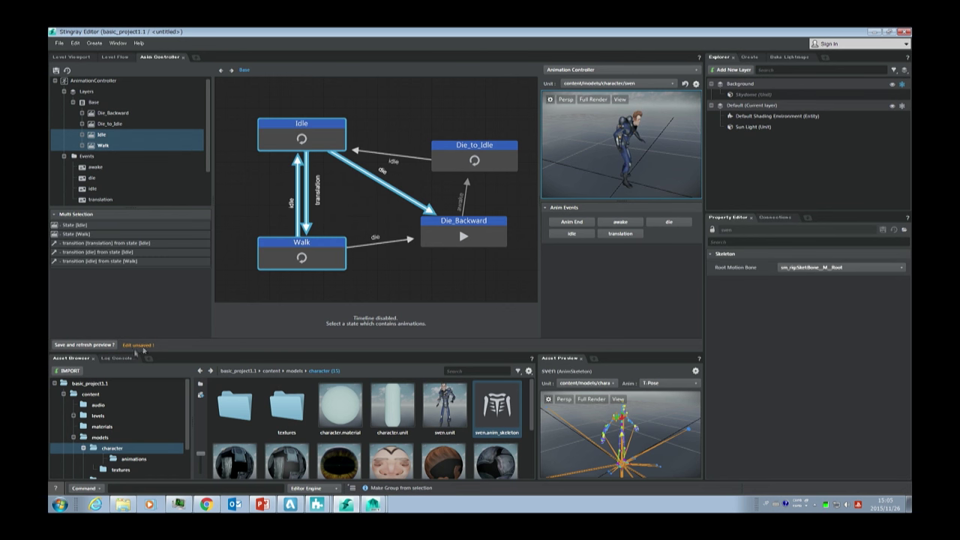
- Save the controller with a refreshed preview, and group the Idle and Walk states into one group state
click(84, 344)
drag(238, 124, 345, 275)
right_click(283, 127)
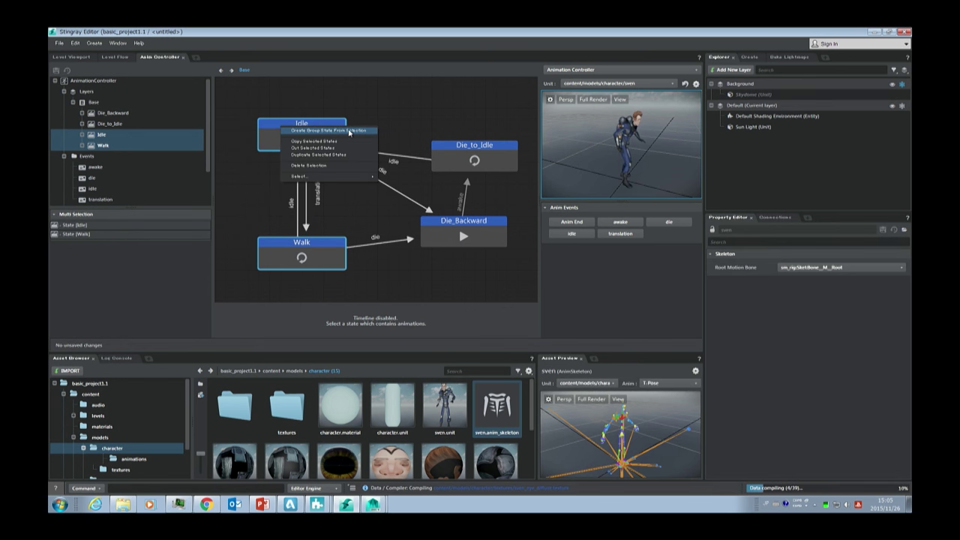
click(379, 135)
drag(238, 101, 302, 284)
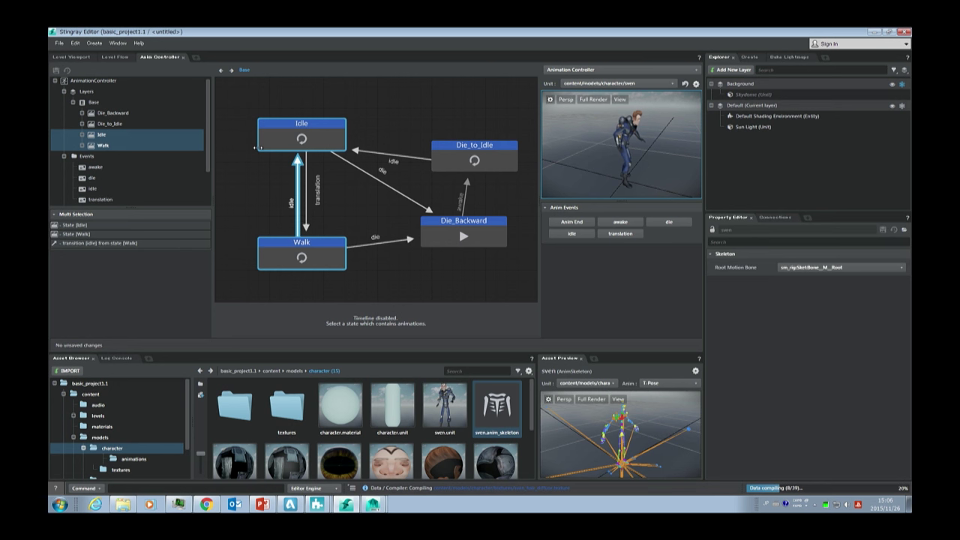
key(ctrl+g)
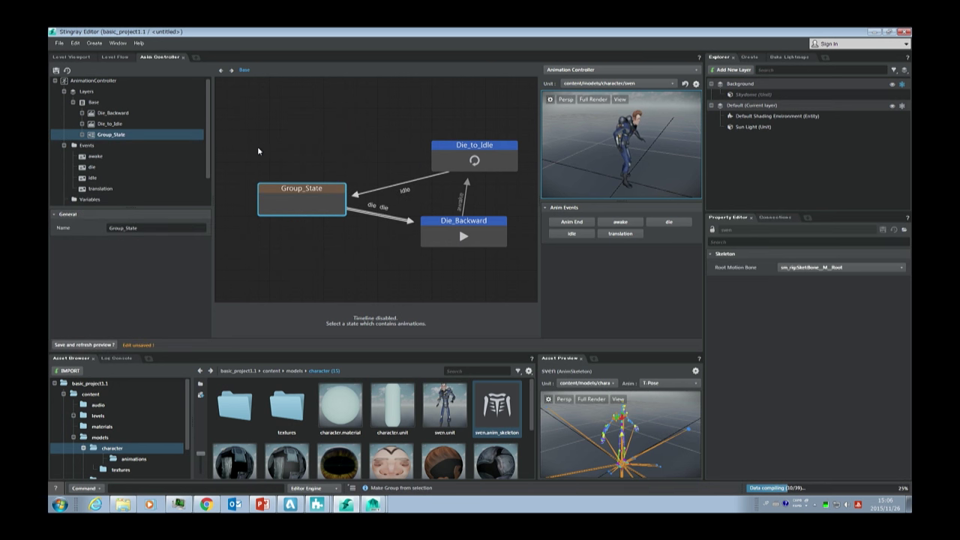
- Rename the group state as standard
double_click(124, 227)
text(standard)
key(Return)
- Group the Die_to_Idle and Die_Backward states into one group state and name it die
drag(360, 107, 524, 257)
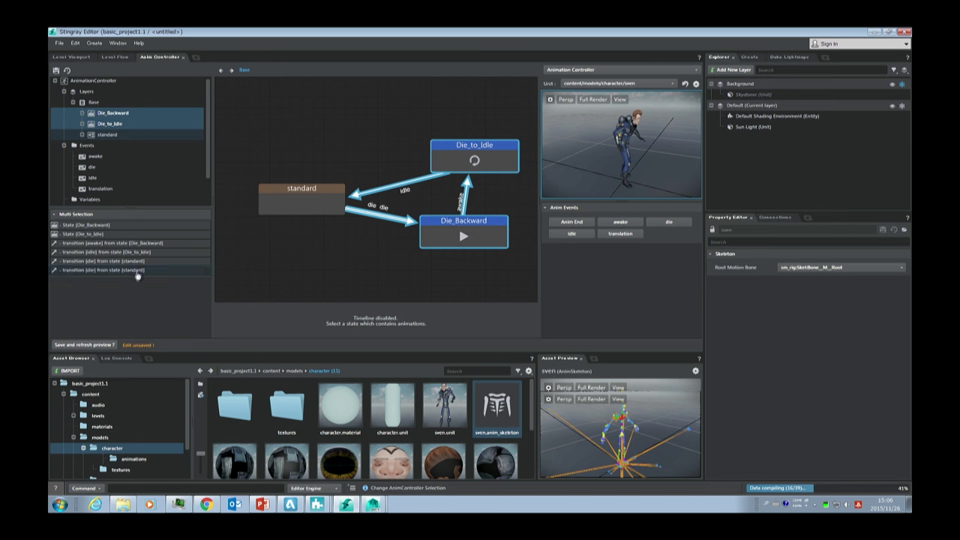
drag(448, 138, 413, 164)
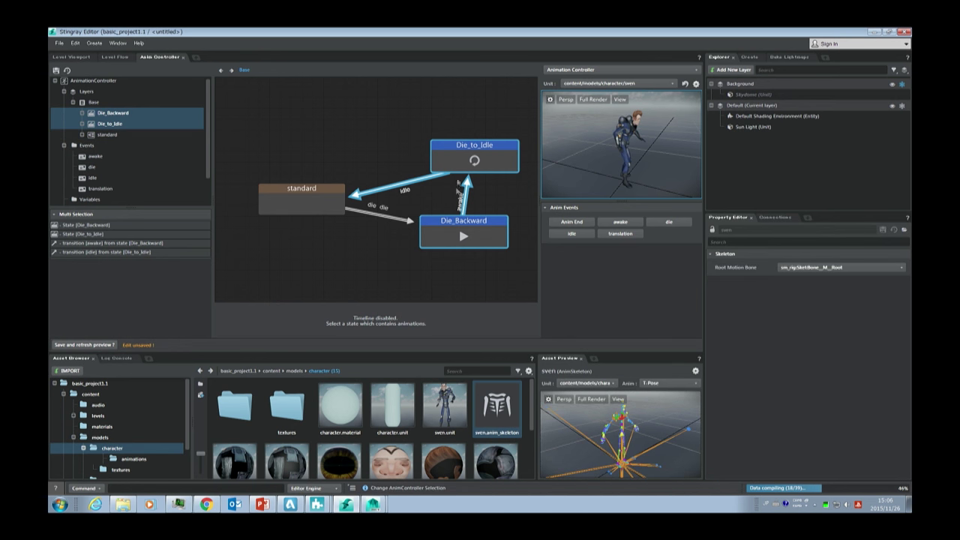
key(ctrl+g)
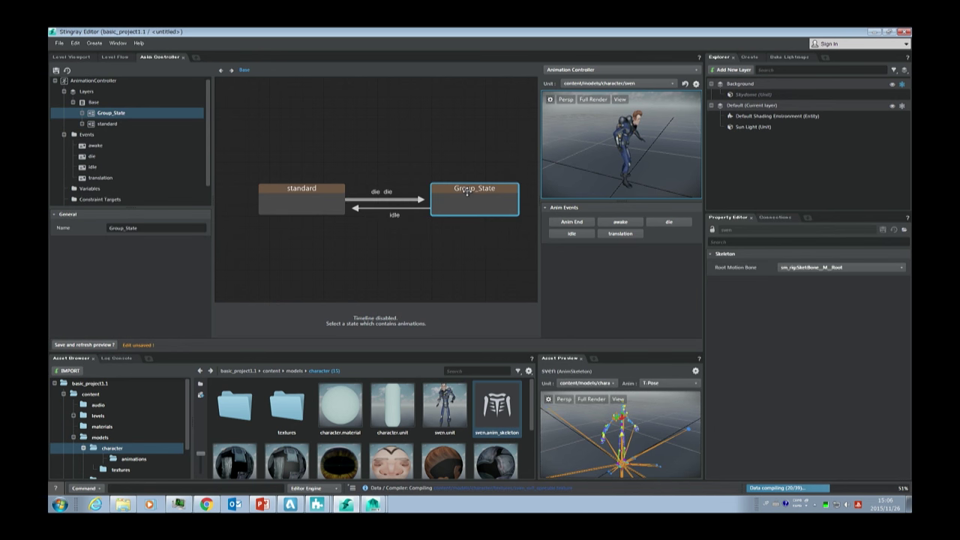
text(die)
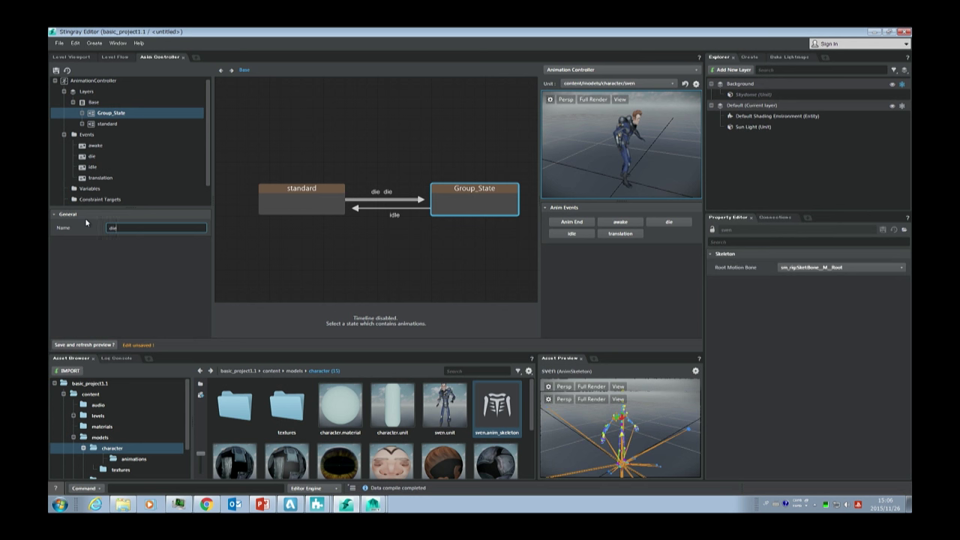
key(Return)
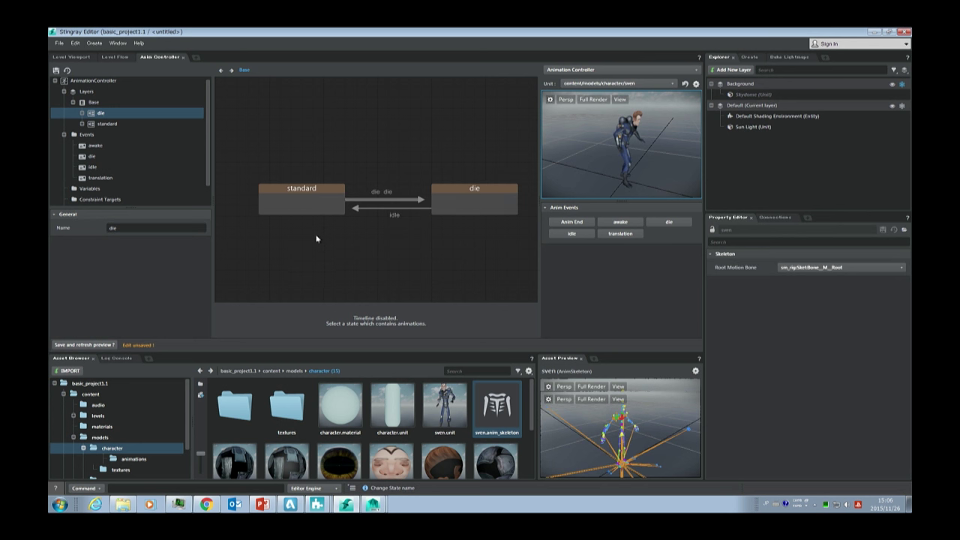
- Check the states inside the die group, and rename that group state as dead
double_click(474, 199)
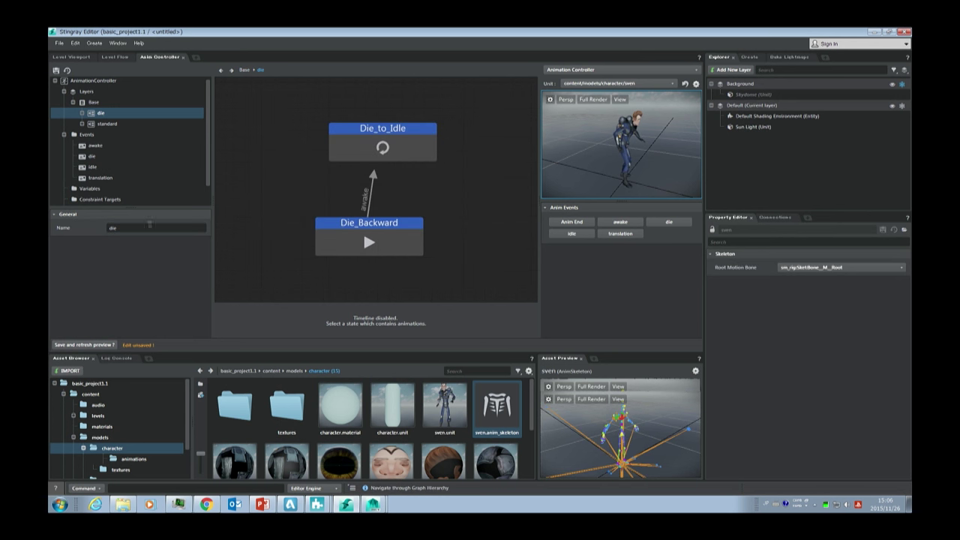
click(363, 231)
key(BackSpace)
click(490, 171)
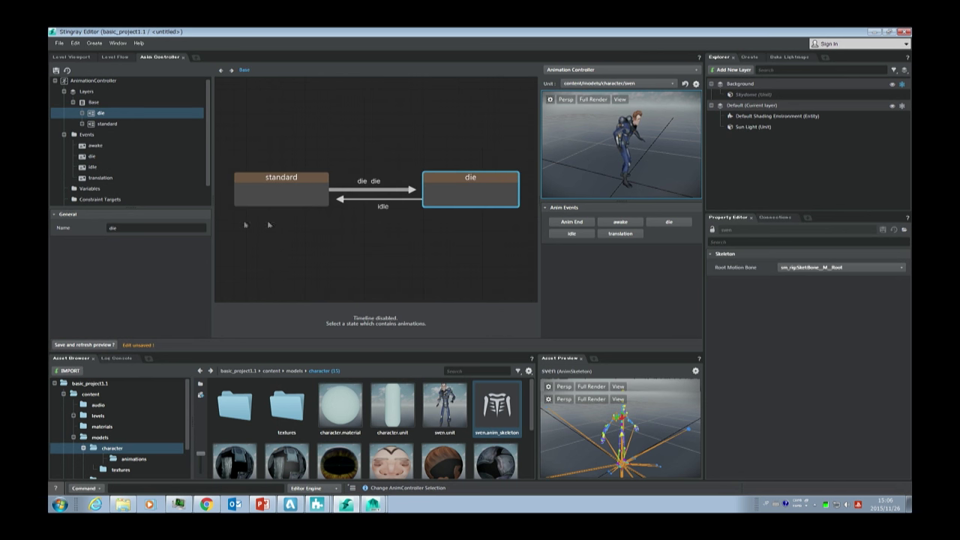
double_click(112, 227)
text(dead)
key(Return)
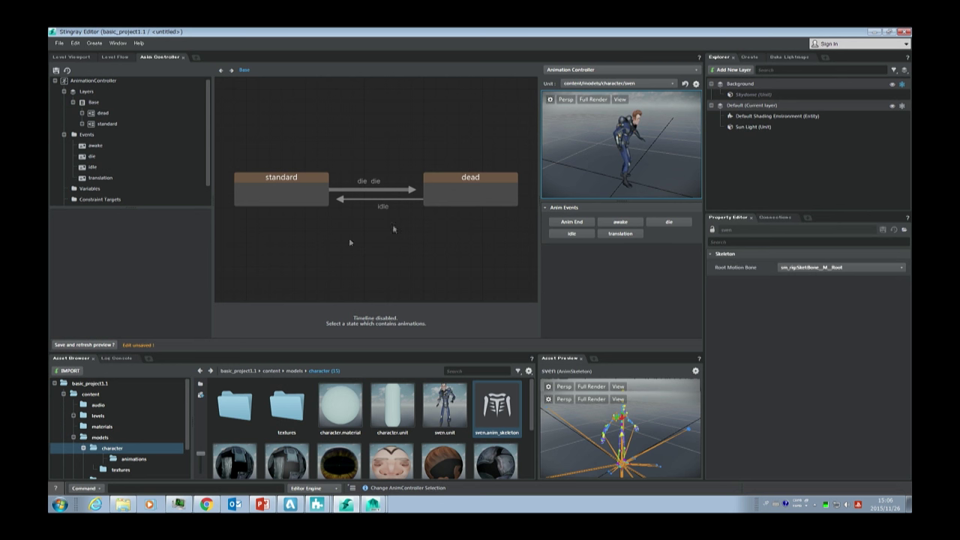
- Arrange the dead group state diagonally below standard in the graph, and check the states inside standard
drag(494, 178, 507, 227)
drag(281, 168, 281, 145)
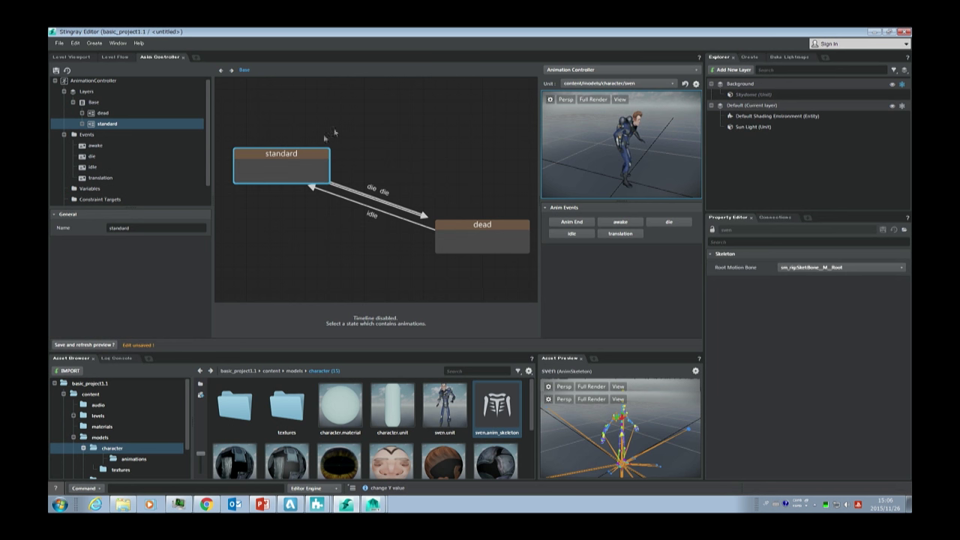
double_click(314, 150)
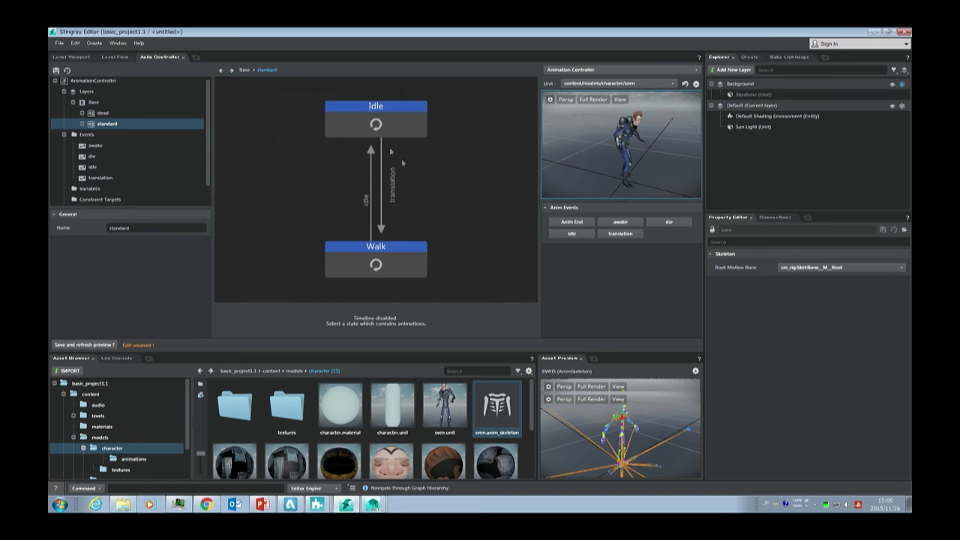
double_click(270, 153)
click(294, 146)
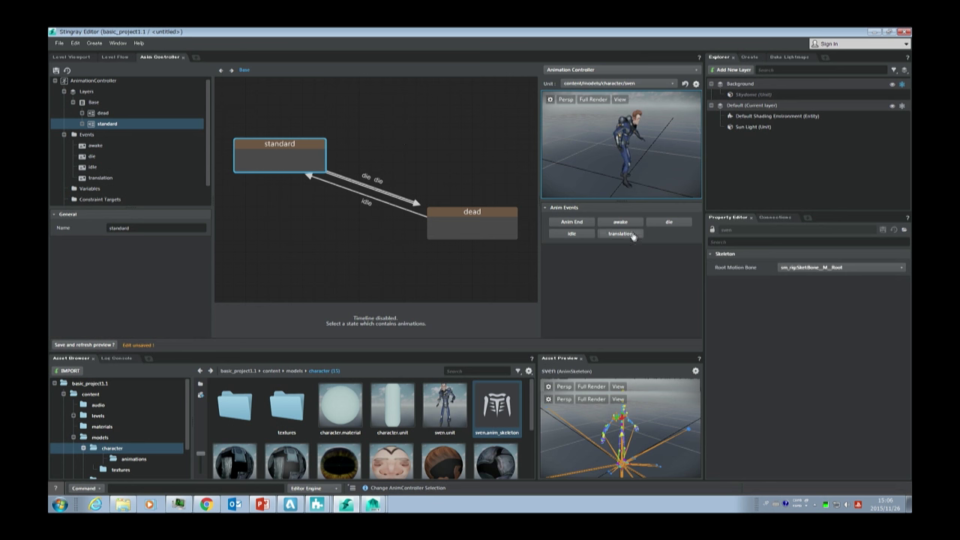
- Trigger the idle and translation events in the preview, and save the controller with a refreshed preview
click(581, 234)
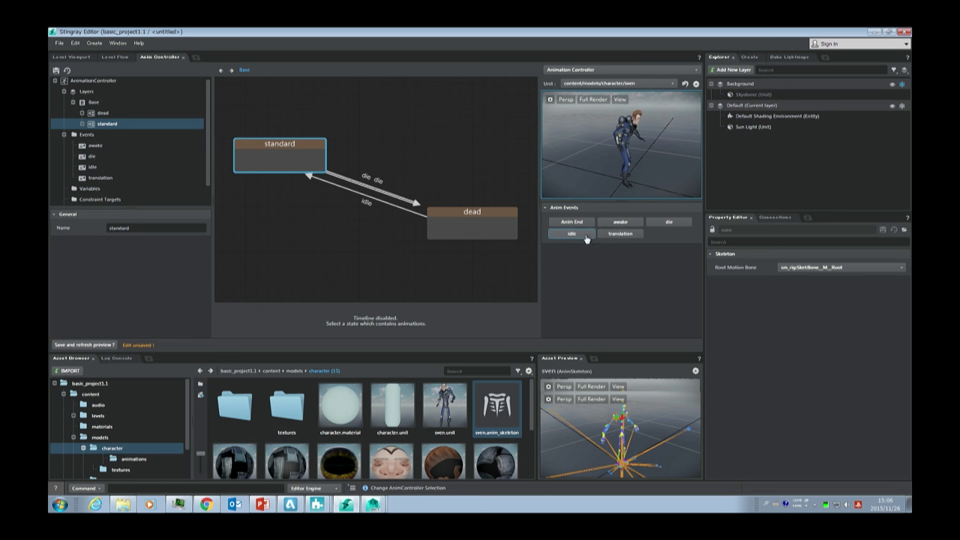
click(627, 233)
click(587, 233)
click(84, 345)
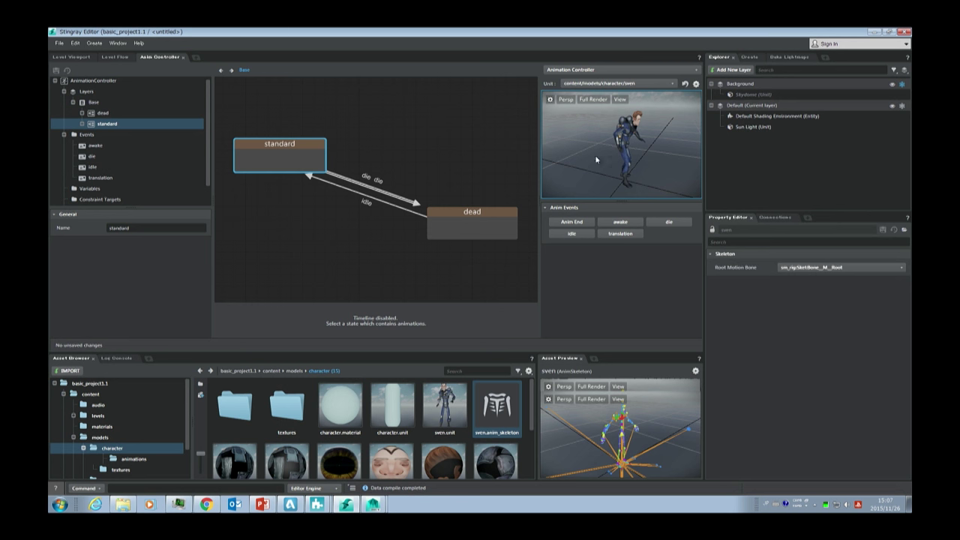
- Set the animation controller's preview level to the animation preview level under core/editor_slave/levels
click(111, 83)
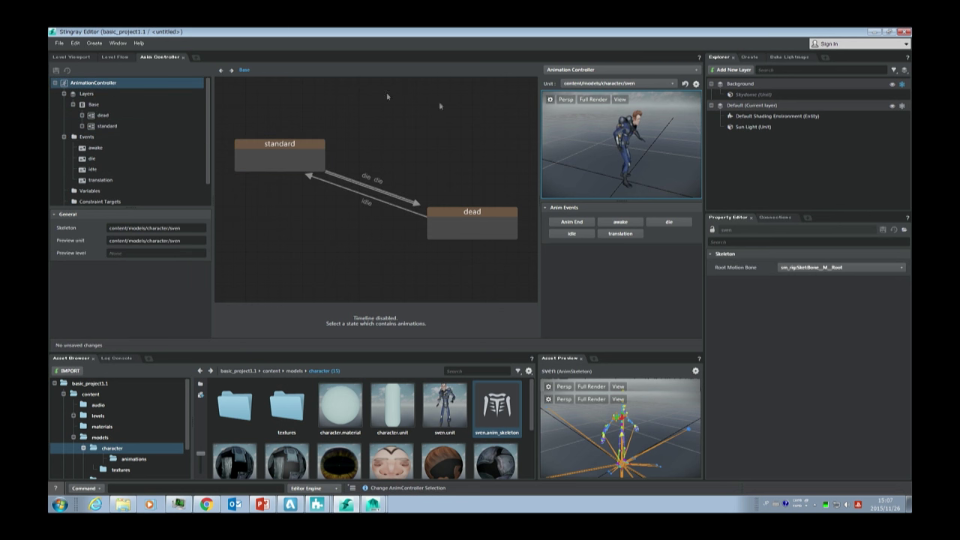
click(125, 253)
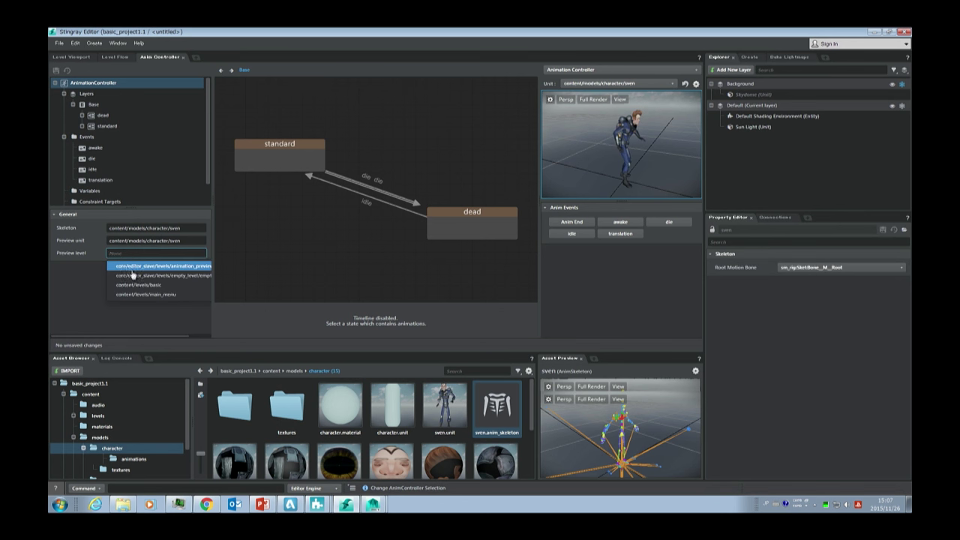
click(135, 267)
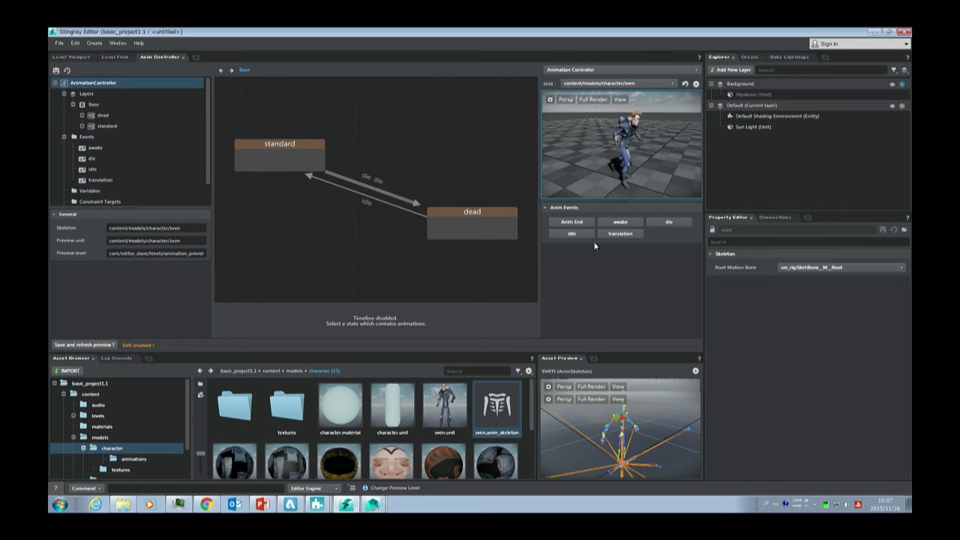
- Test the translation, die and idle events on the new preview level, and save the controller with a refreshed preview
click(627, 234)
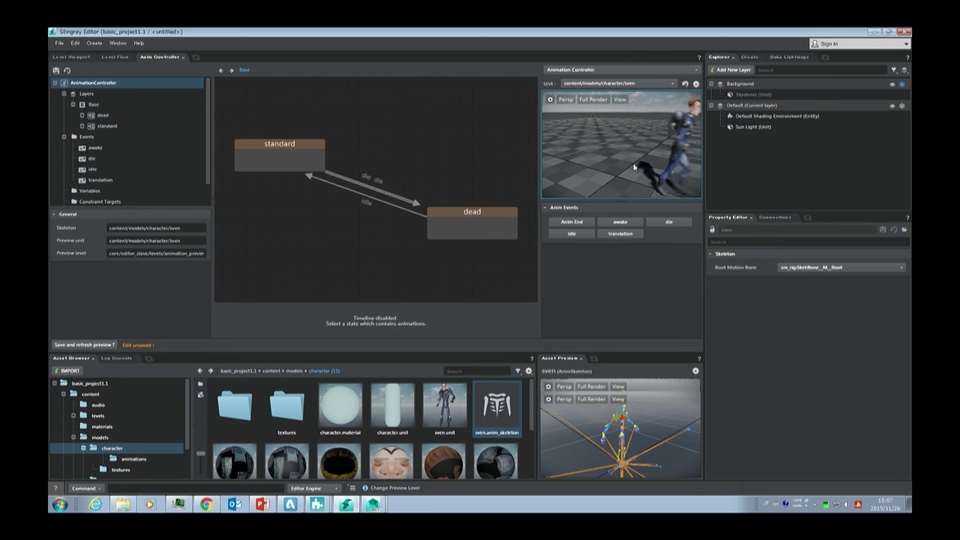
click(655, 223)
click(581, 235)
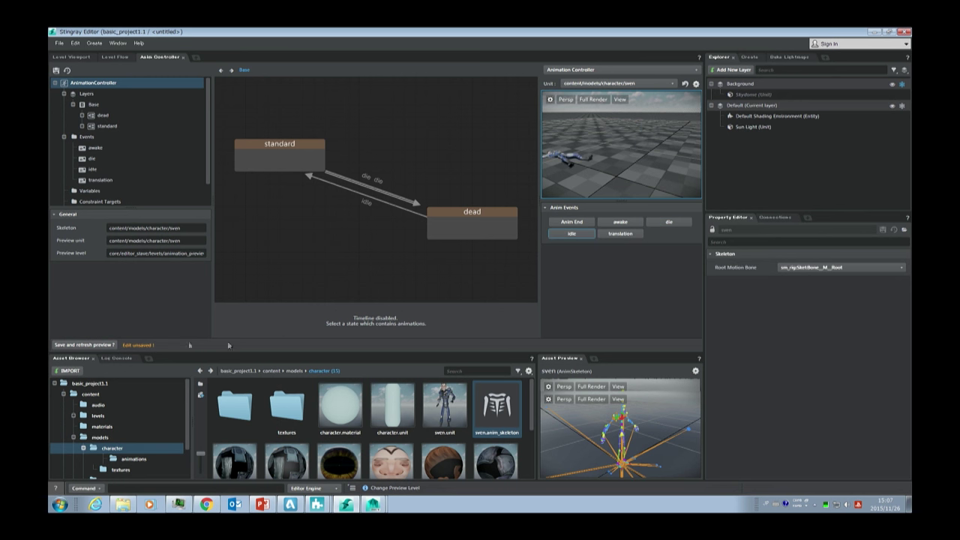
click(114, 348)
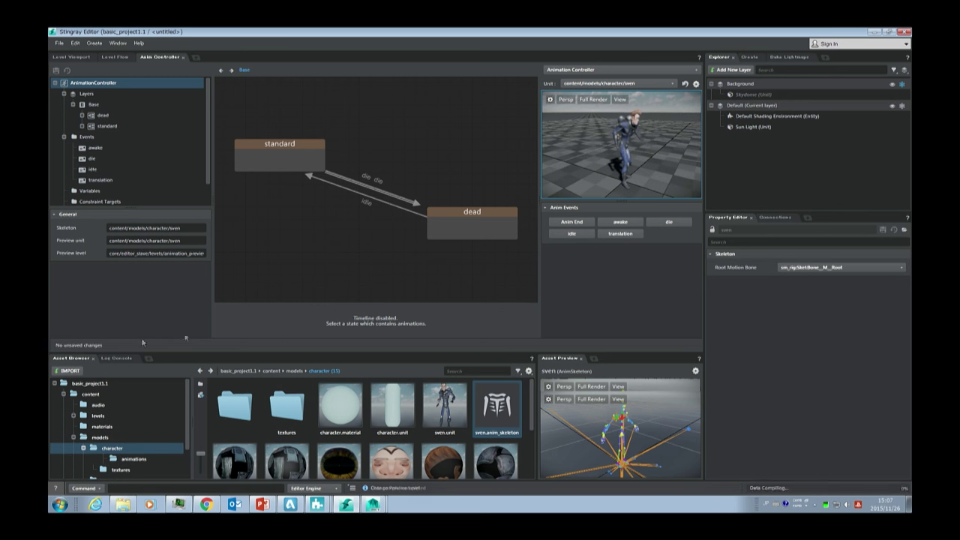
- Play the character through the translation, die, awake and idle events in the refreshed preview
click(620, 223)
click(621, 234)
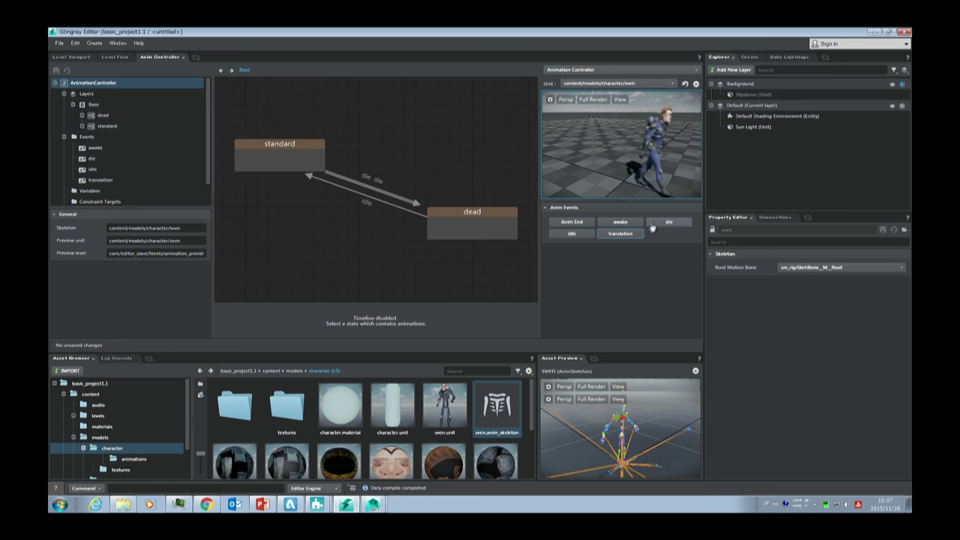
click(667, 222)
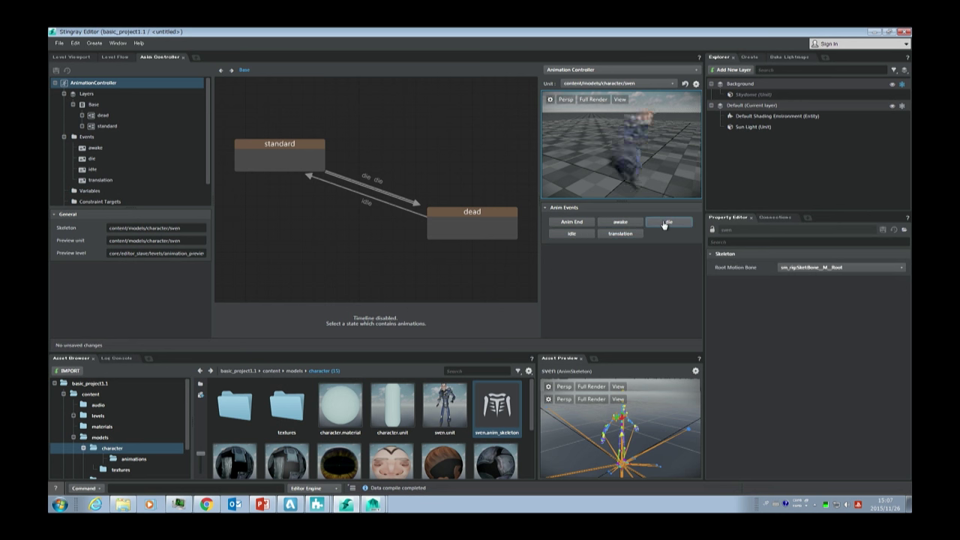
click(607, 223)
click(585, 235)
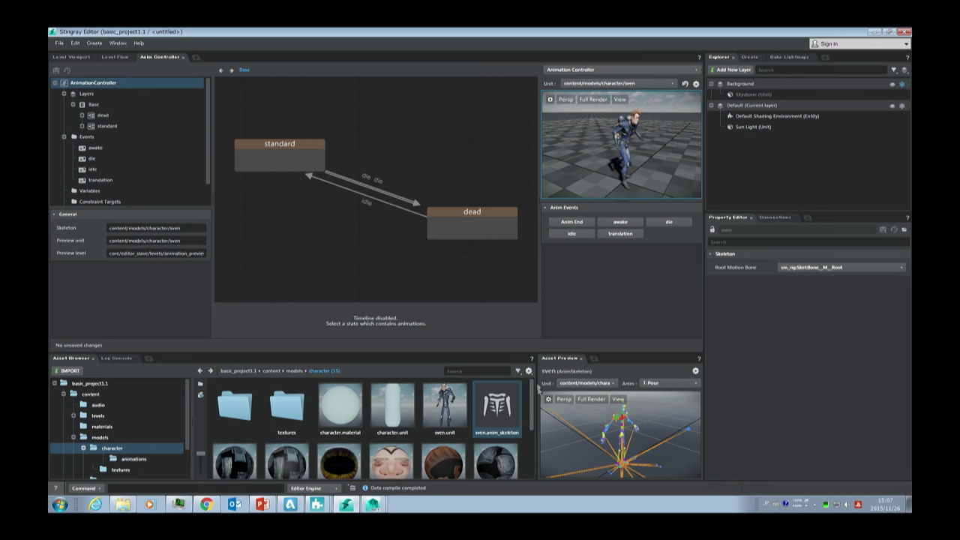
click(696, 83)
click(702, 84)
click(696, 83)
click(716, 126)
key(super)
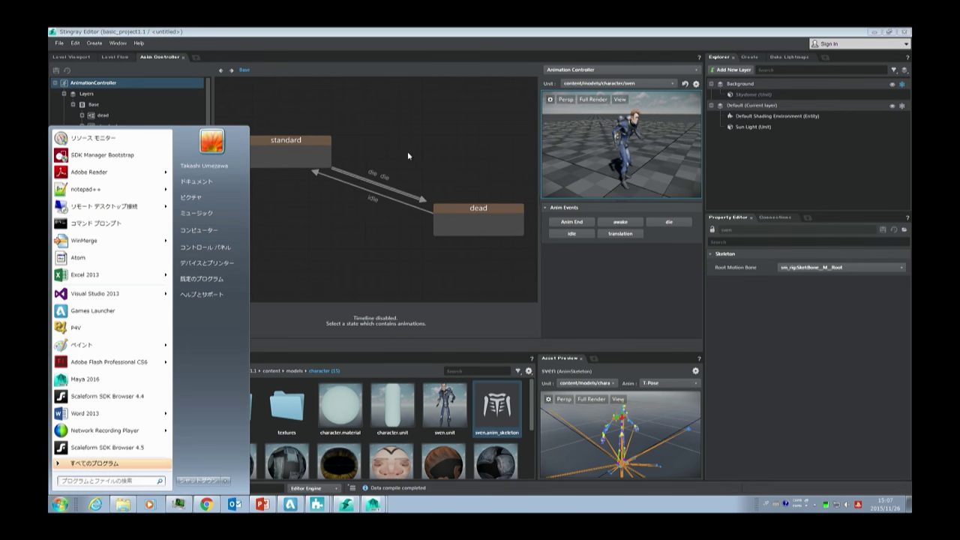
key(super)
- Open the standard group state and select the Walk state inside it
click(277, 150)
double_click(274, 143)
double_click(272, 142)
double_click(293, 166)
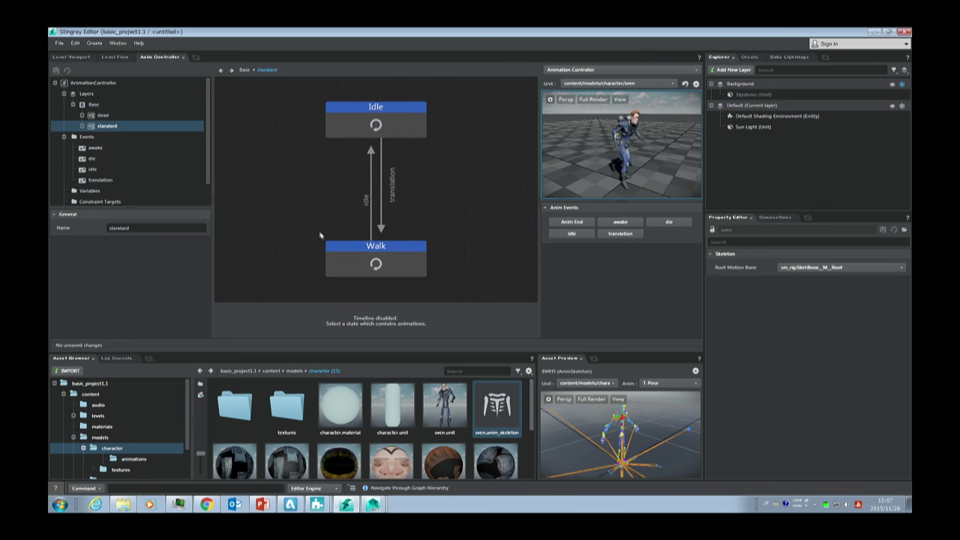
click(334, 244)
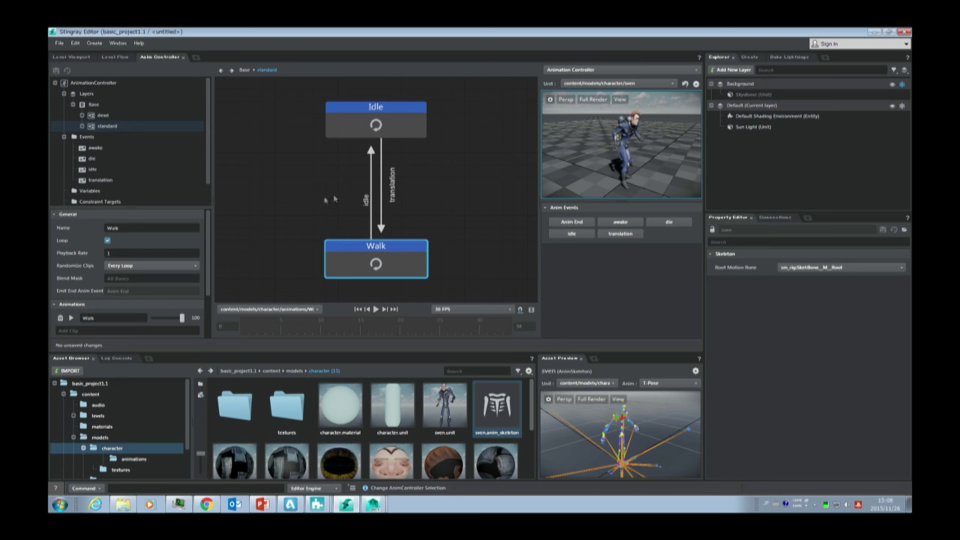
- Try adding Jog and Run clip states from the animations folder, with transitions between them and Idle
double_click(234, 406)
drag(390, 411, 450, 171)
drag(444, 409, 275, 193)
drag(375, 126, 454, 162)
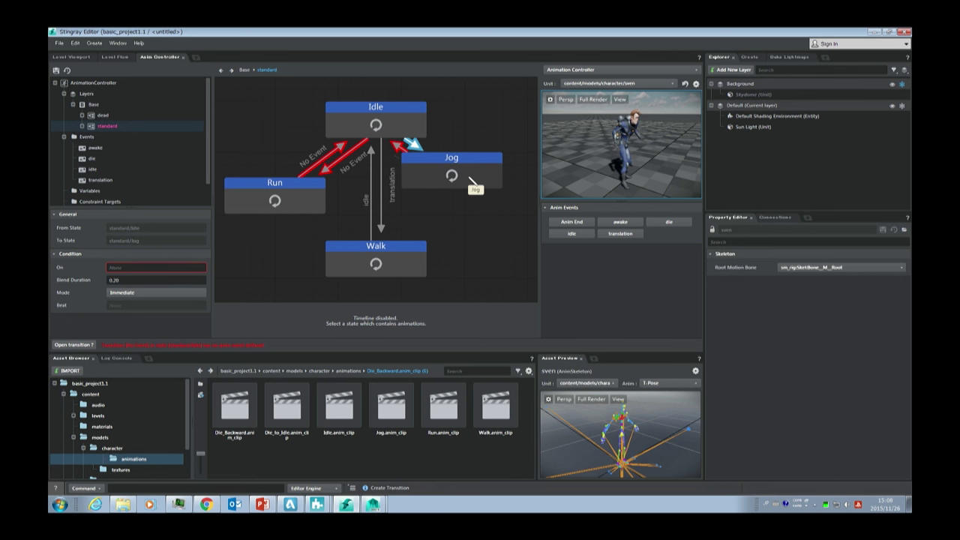
- Delete the Jog and Run states together with their transitions
drag(437, 158, 447, 171)
key(Delete)
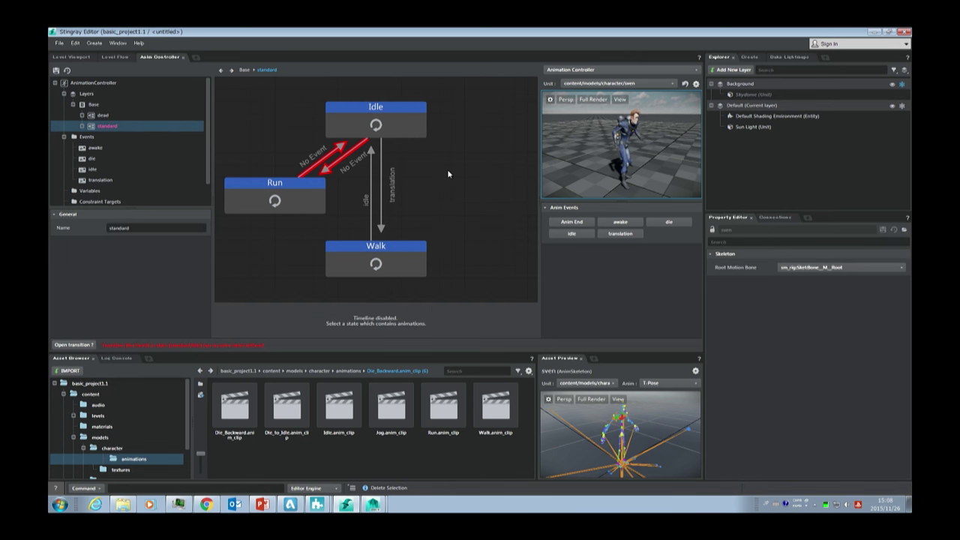
click(323, 181)
key(Delete)
click(402, 246)
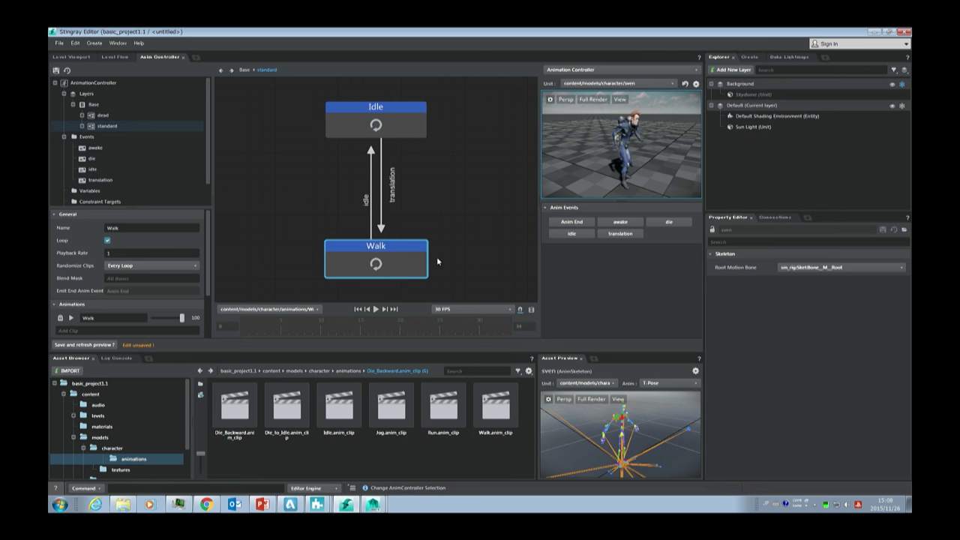
right_click(422, 244)
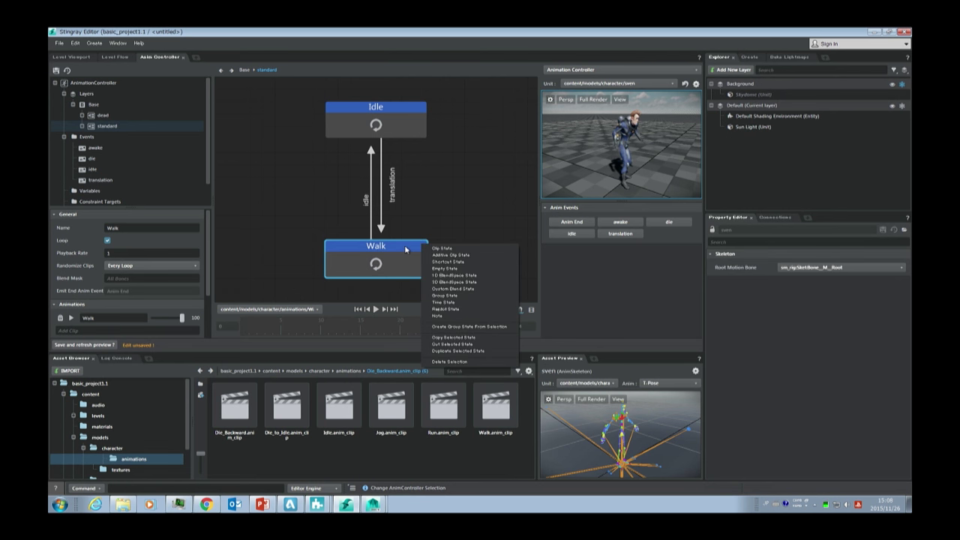
click(464, 276)
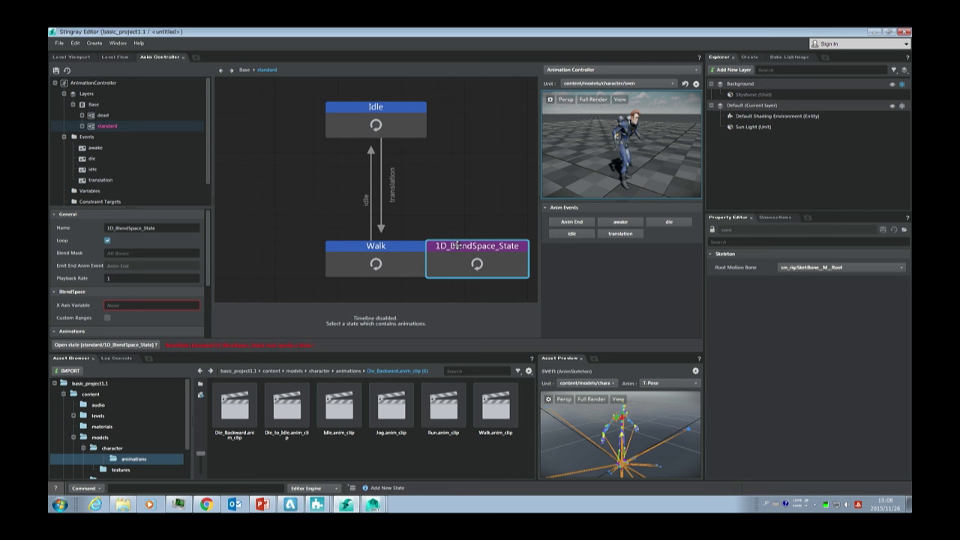
key(Delete)
- Convert the Walk clip state to a 1D BlendSpace state and move it closer to Idle
click(412, 248)
right_click(414, 245)
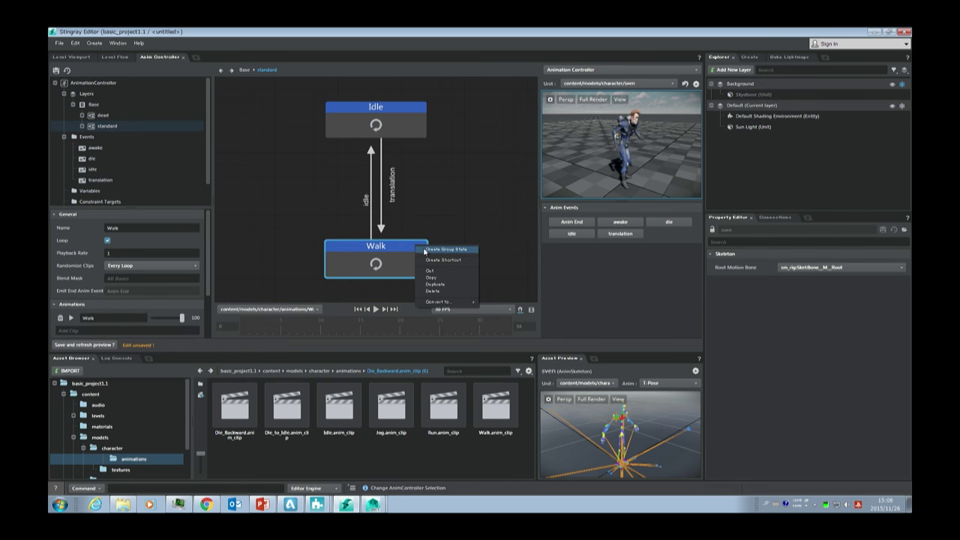
mouse_move(437, 304)
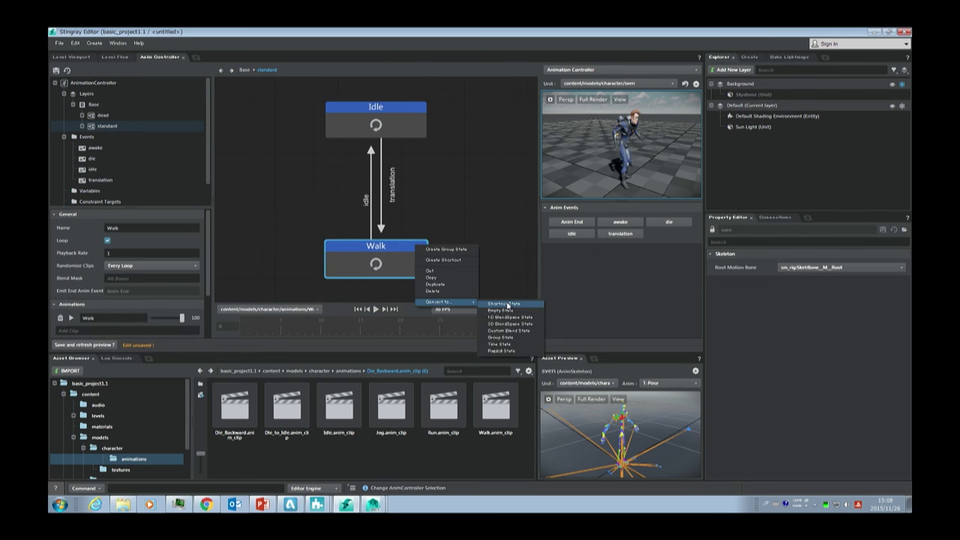
click(525, 318)
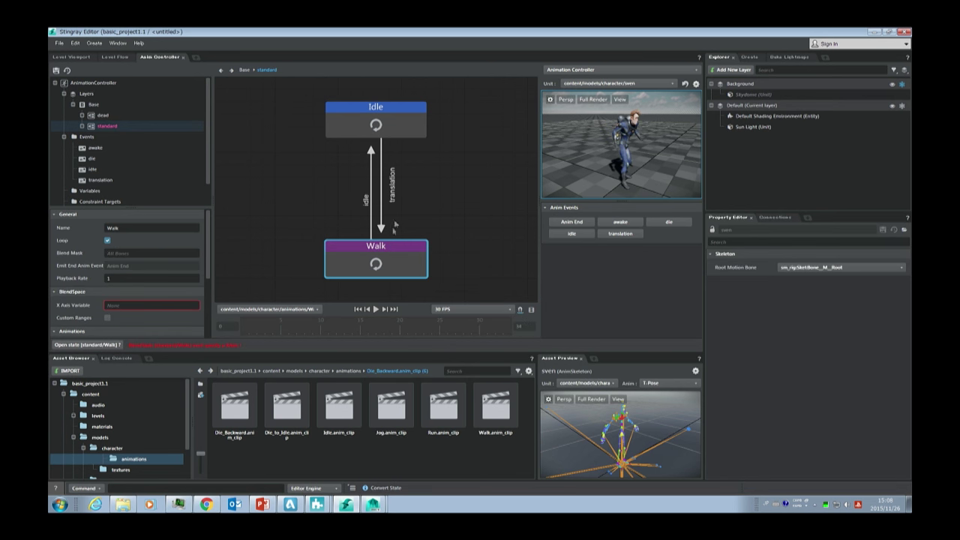
drag(396, 243, 422, 218)
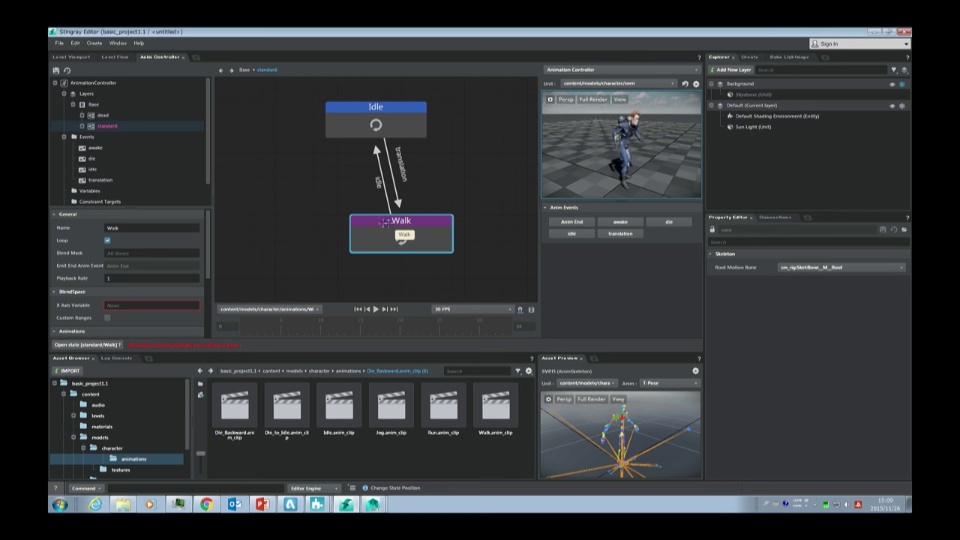
scroll(209, 265, down, 1)
scroll(209, 266, down, 5)
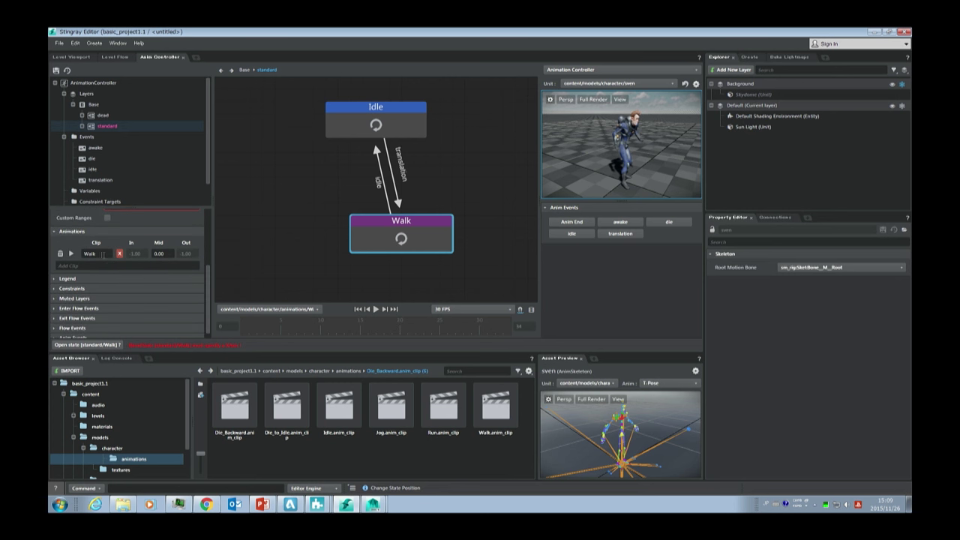
- Add the Jog and Run clips to the Walk blend space and stop the Run clip preview
click(98, 266)
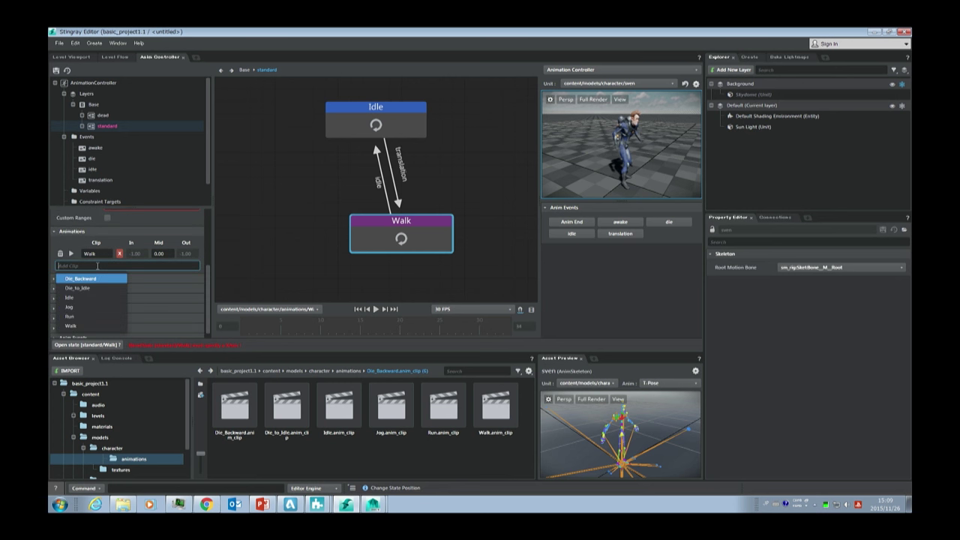
click(88, 306)
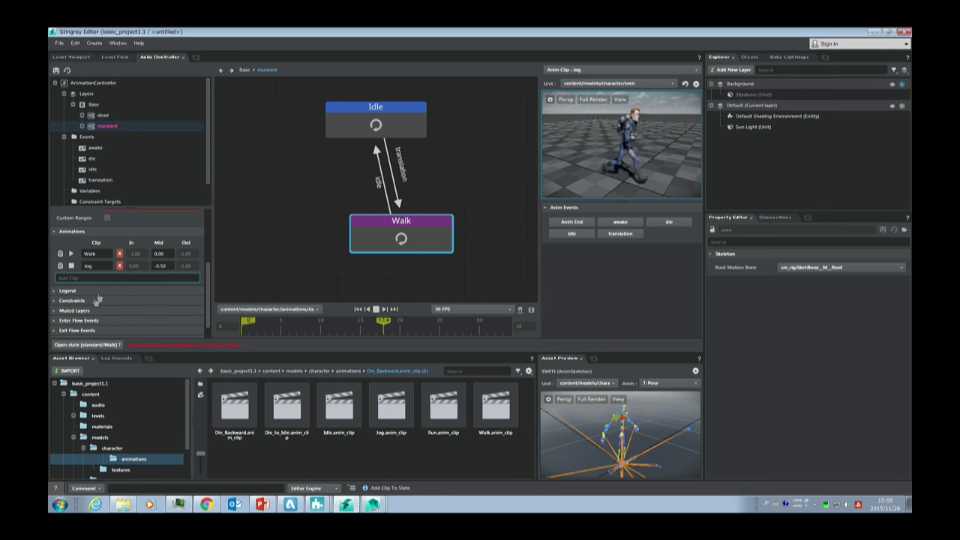
click(88, 278)
click(88, 327)
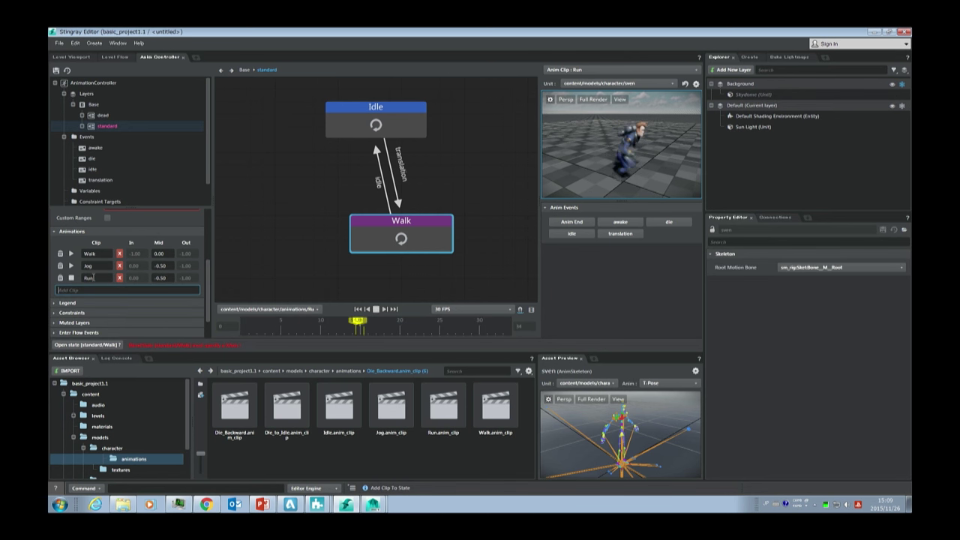
click(70, 277)
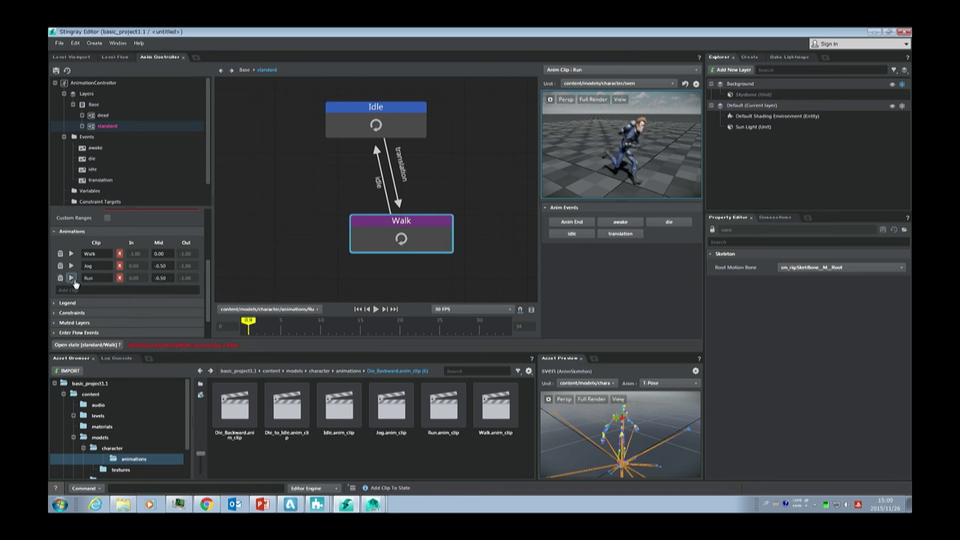
- Add a new controller variable named speedVale, keeping its default and minimum at 0 and its maximum at 1
scroll(210, 184, down, 1)
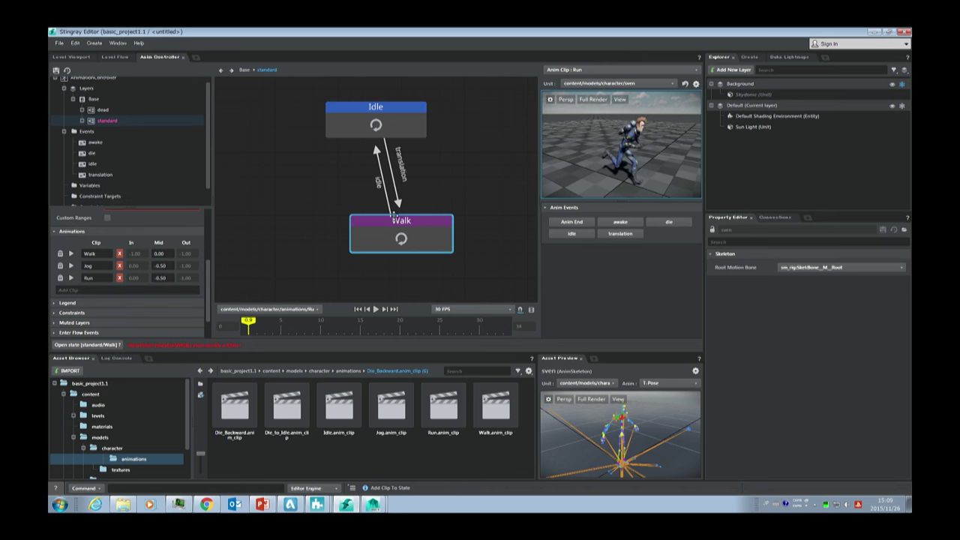
click(88, 186)
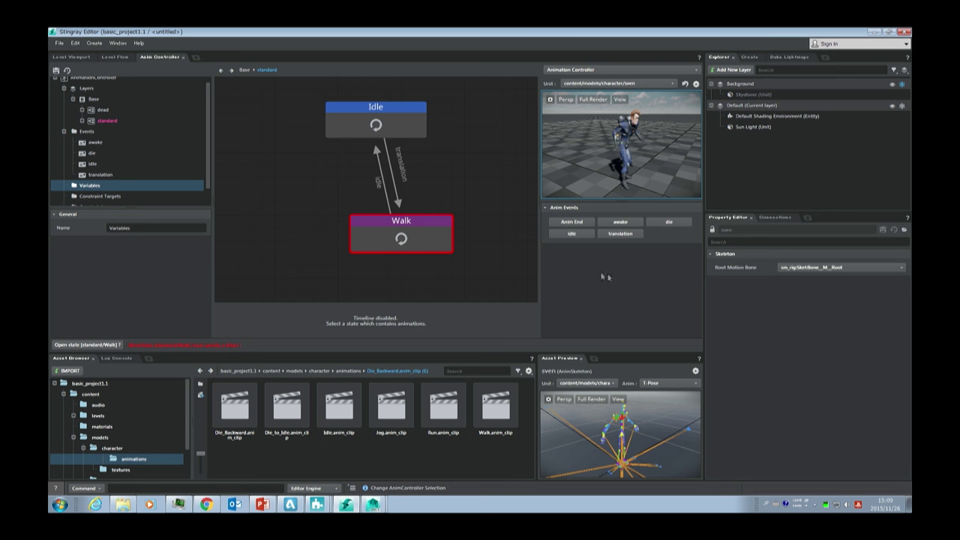
right_click(100, 186)
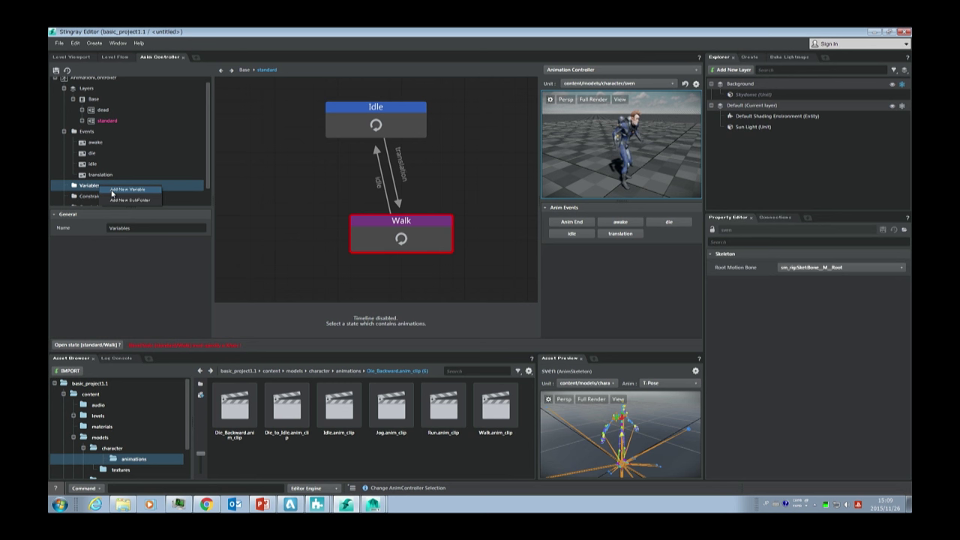
click(112, 191)
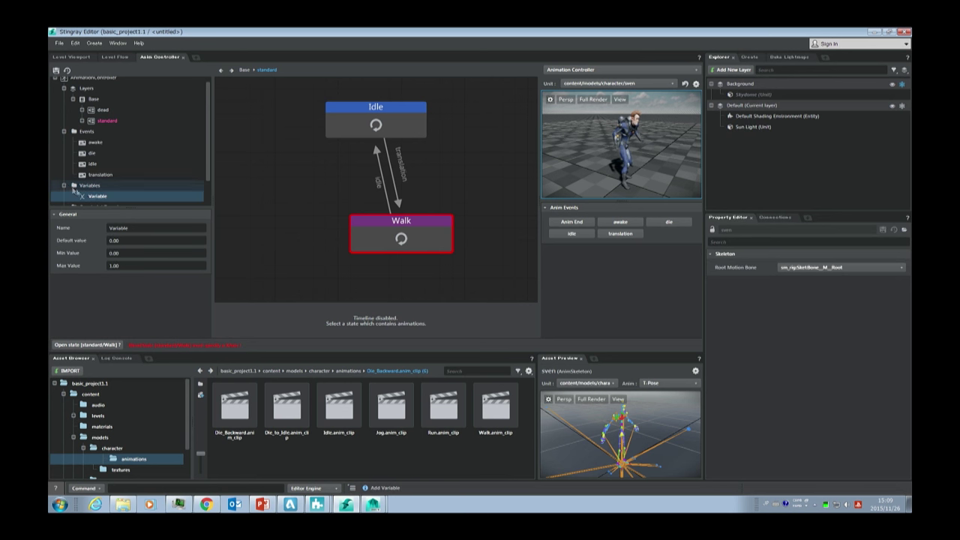
double_click(133, 225)
text(v)
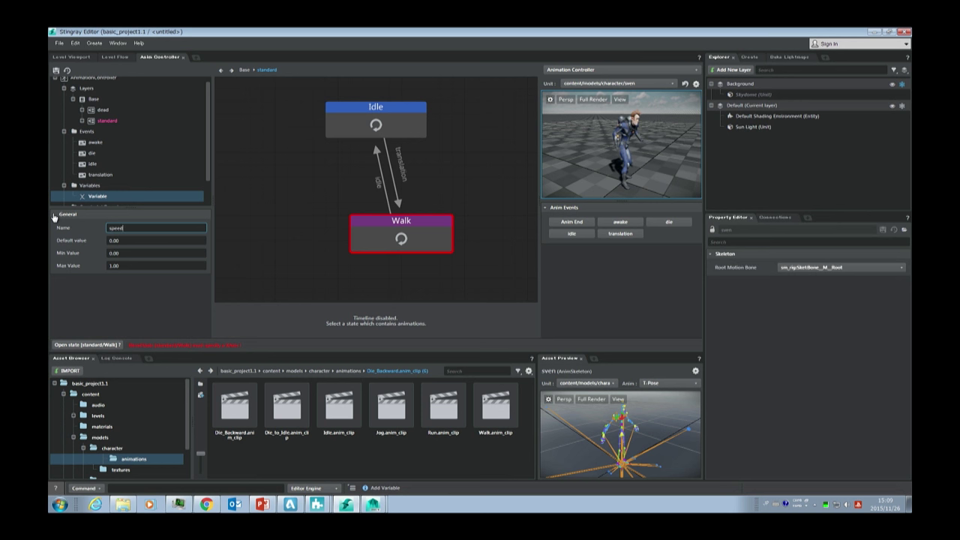
text(peedValu)
click(129, 239)
double_click(119, 240)
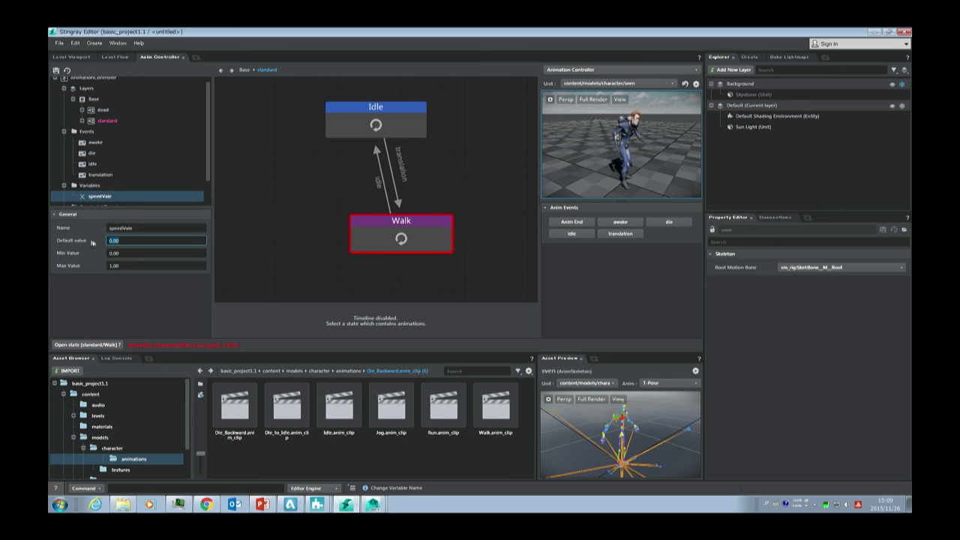
click(125, 241)
double_click(120, 253)
click(124, 267)
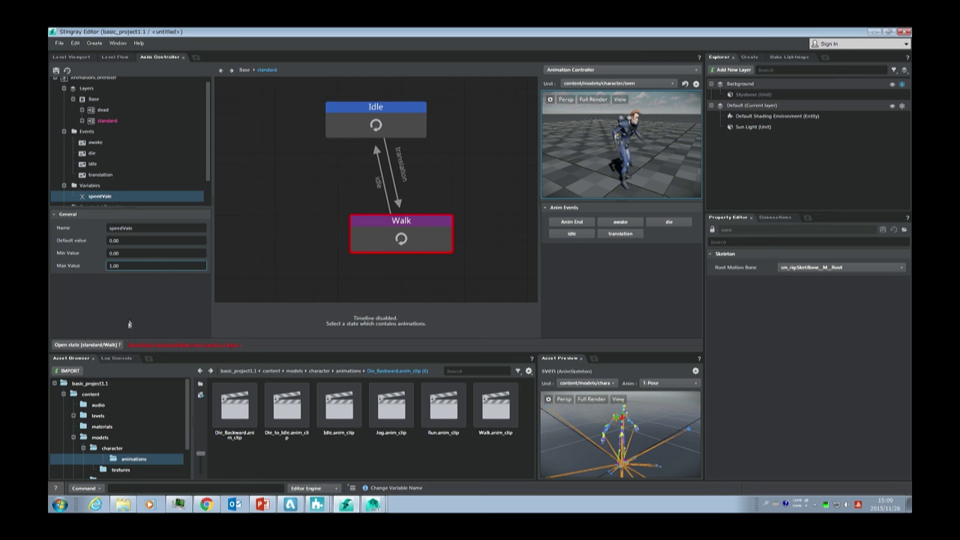
- Assign speedVale as the Walk blend space's X axis variable, then save and refresh the preview
drag(208, 176, 208, 200)
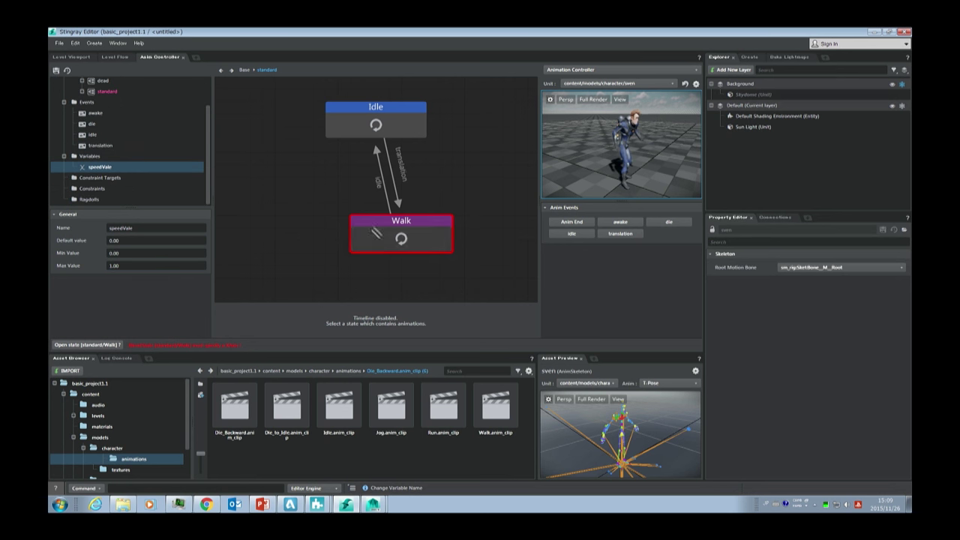
click(377, 234)
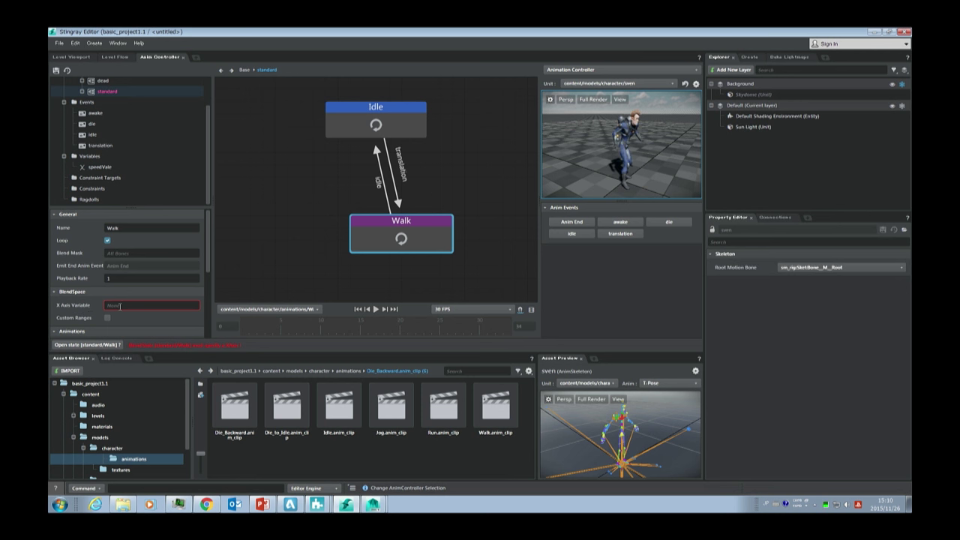
click(173, 306)
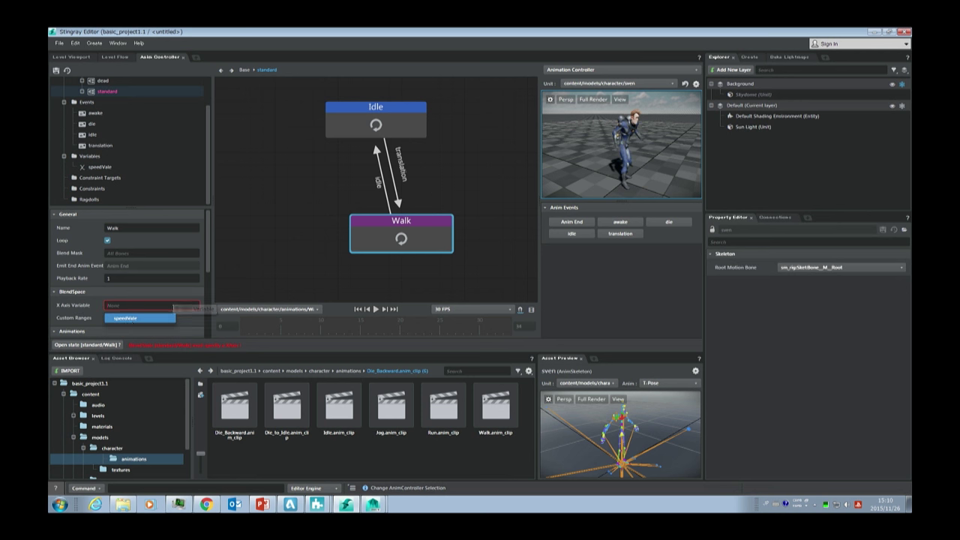
click(127, 319)
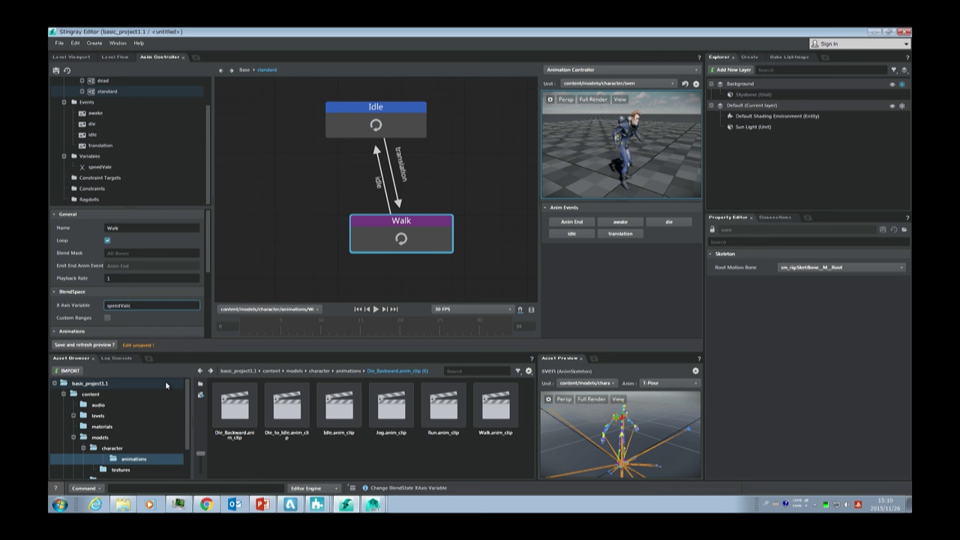
click(83, 345)
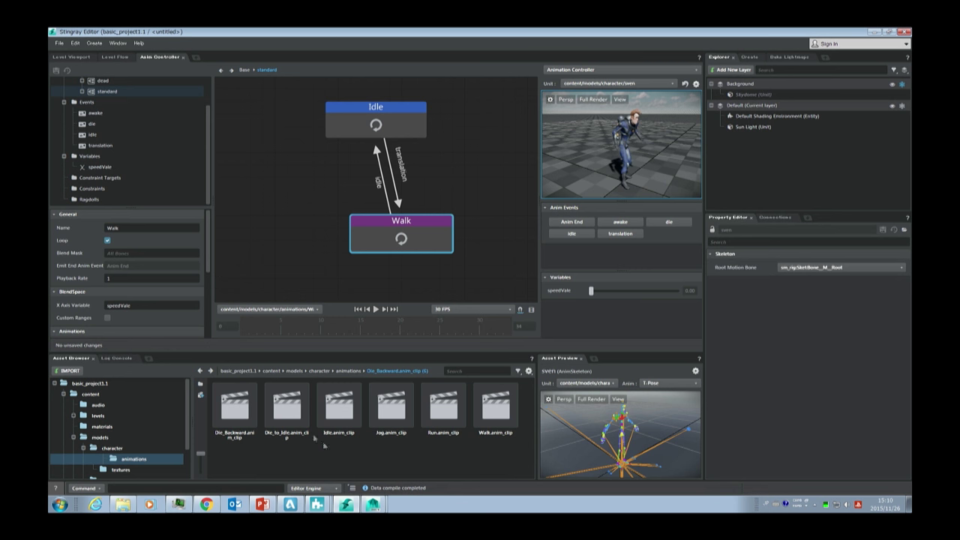
- Set the Walk blend space's Mid values to 0.5 for Jog and 1 for Run, then save and refresh the preview
scroll(207, 296, down, 3)
scroll(208, 296, down, 2)
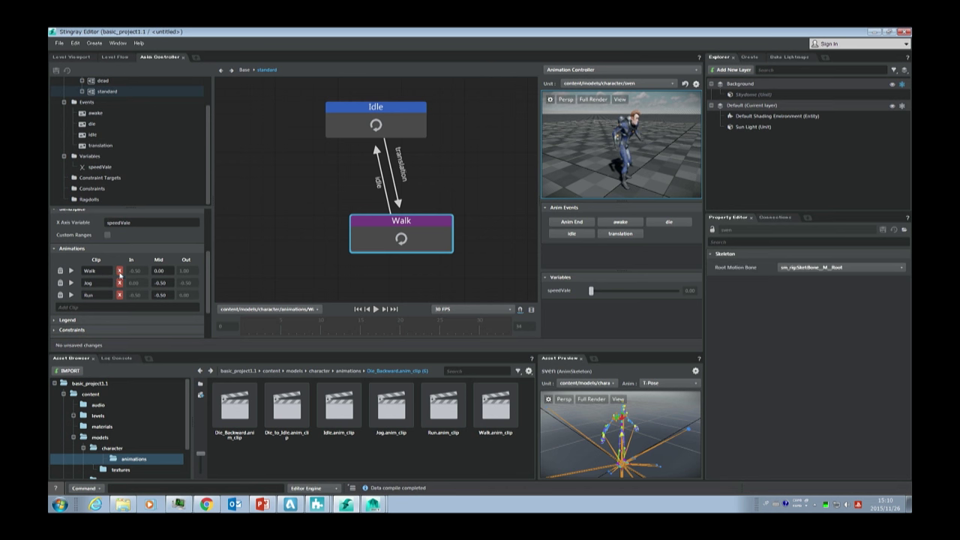
click(171, 282)
text(.5)
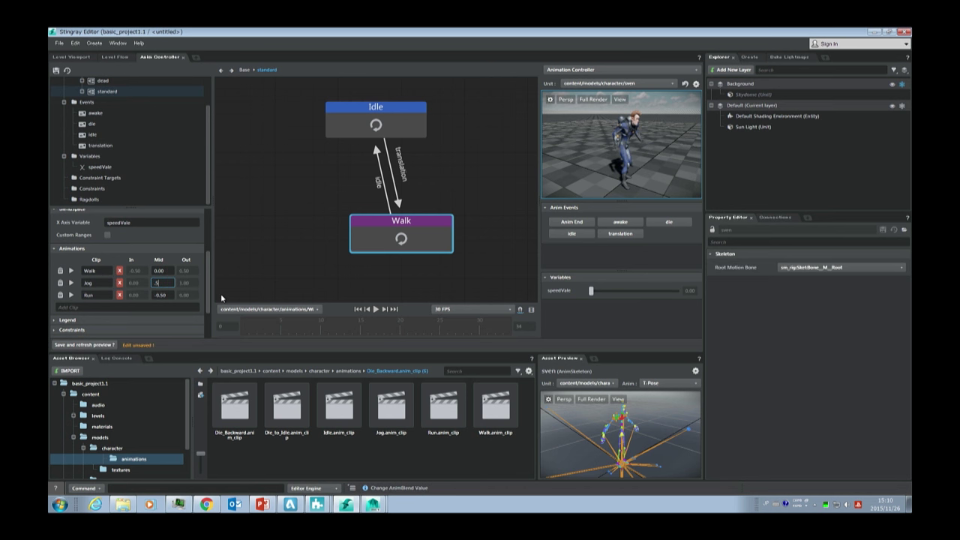
text(1)
key(Return)
click(113, 344)
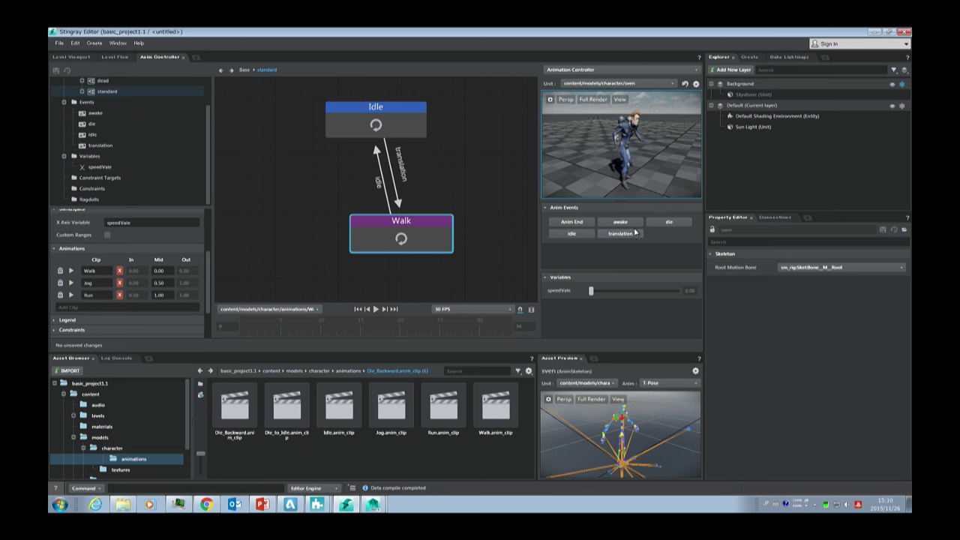
- Test the die, awake, idle and translation events in the preview and raise speedVale to about 0.34
click(666, 223)
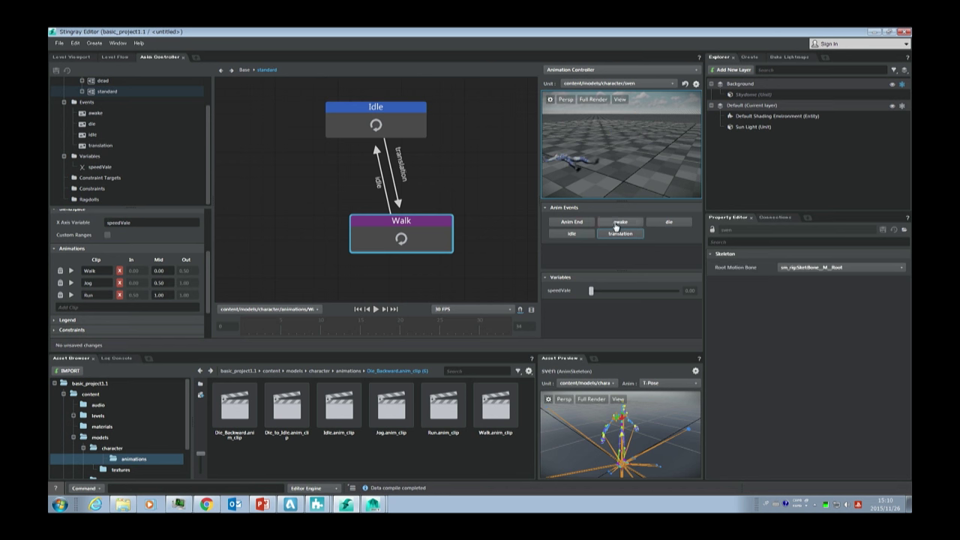
click(599, 221)
click(578, 235)
click(627, 237)
drag(591, 291, 621, 292)
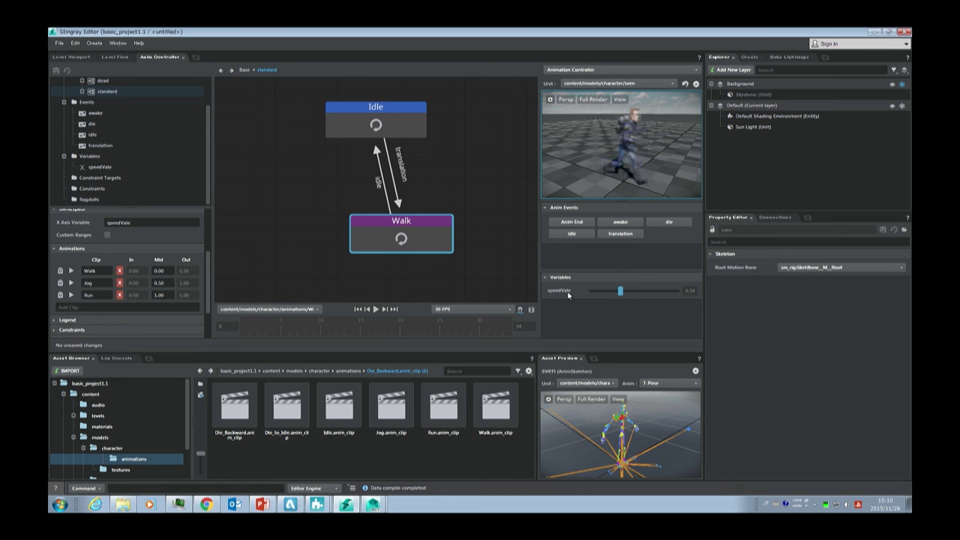
- Review the blend space's X axis variable and the speedVale settings, and return the preview's speedVale to 0
click(128, 223)
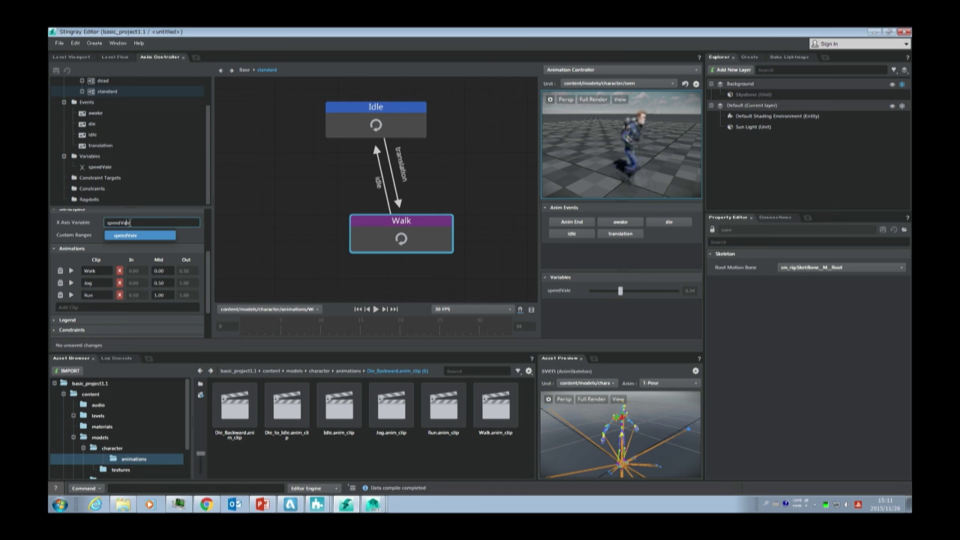
click(108, 168)
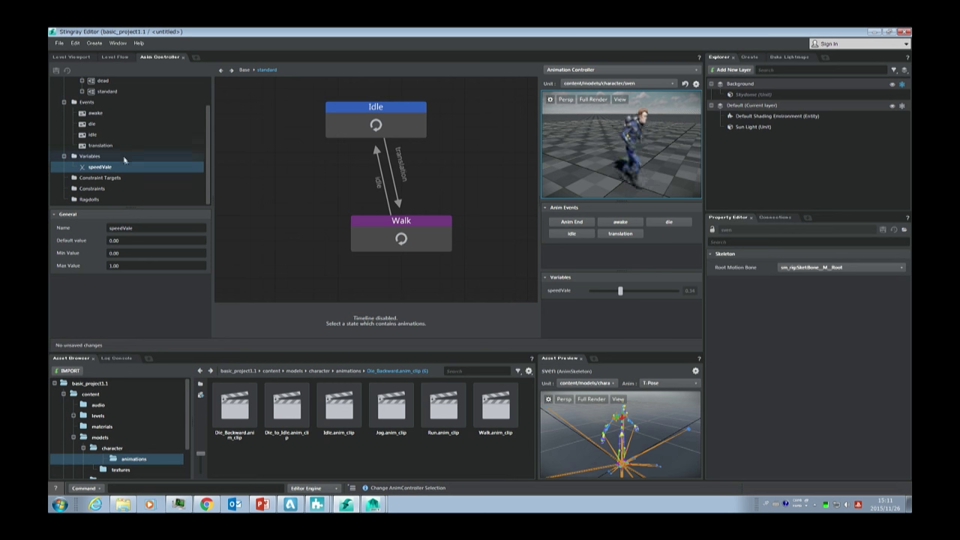
drag(620, 290, 591, 291)
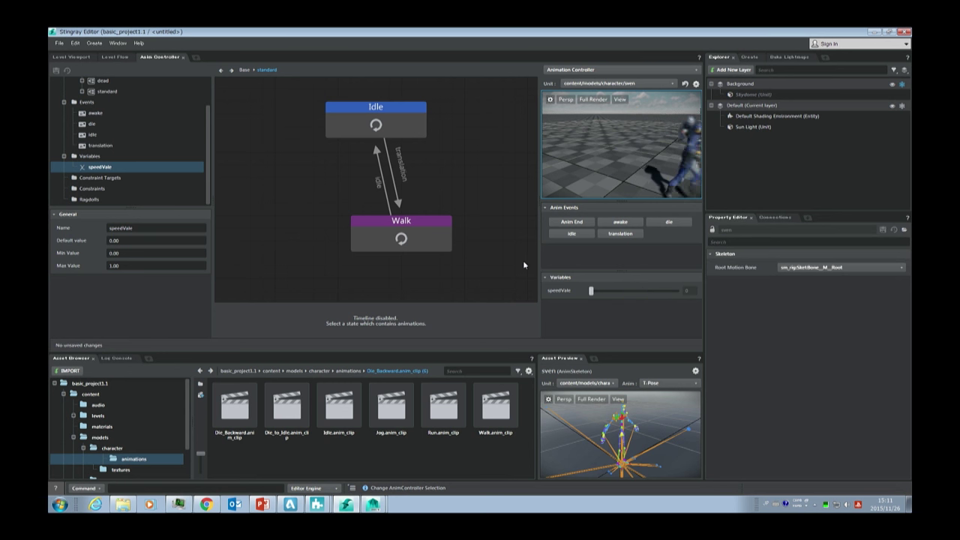
- Go back up to the Base layer's graph and select the controller's Layers group
double_click(277, 217)
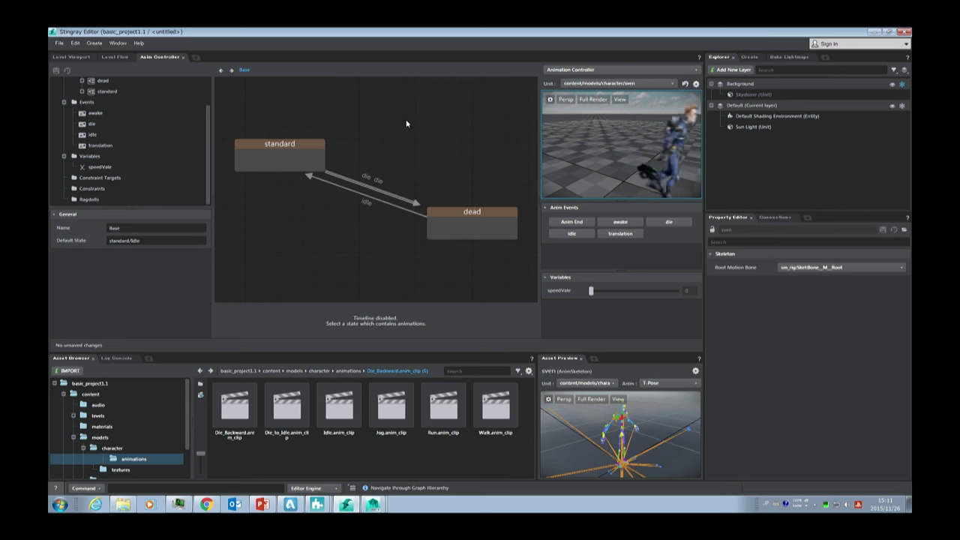
scroll(135, 105, up, 1)
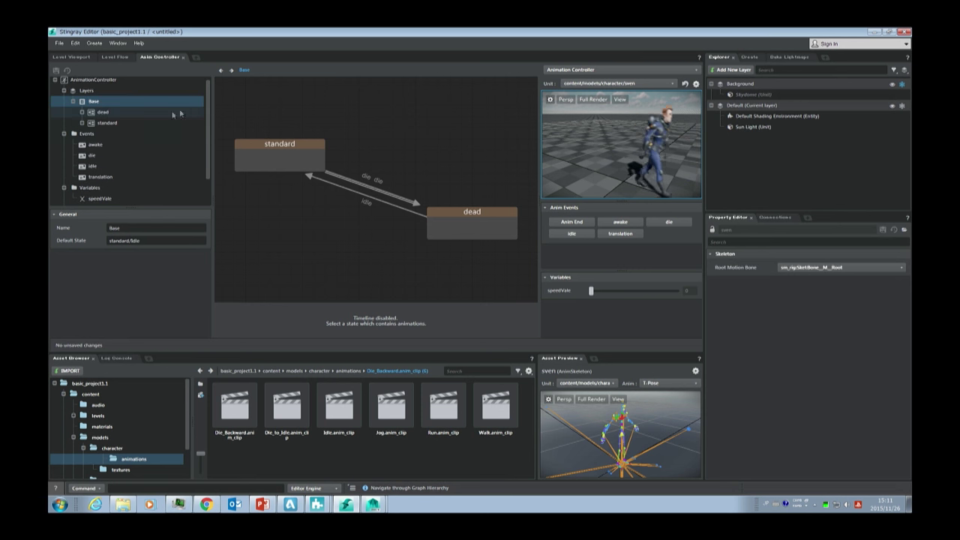
click(97, 90)
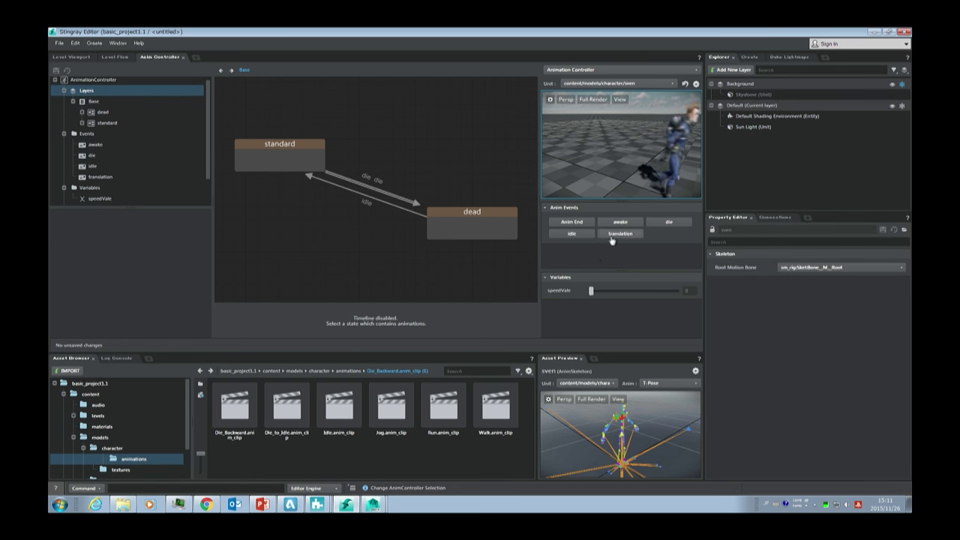
- Check the aim clip's export directory in Maya's Game Exporter without changing it, and switch back to Stingray
mouse_move(373, 503)
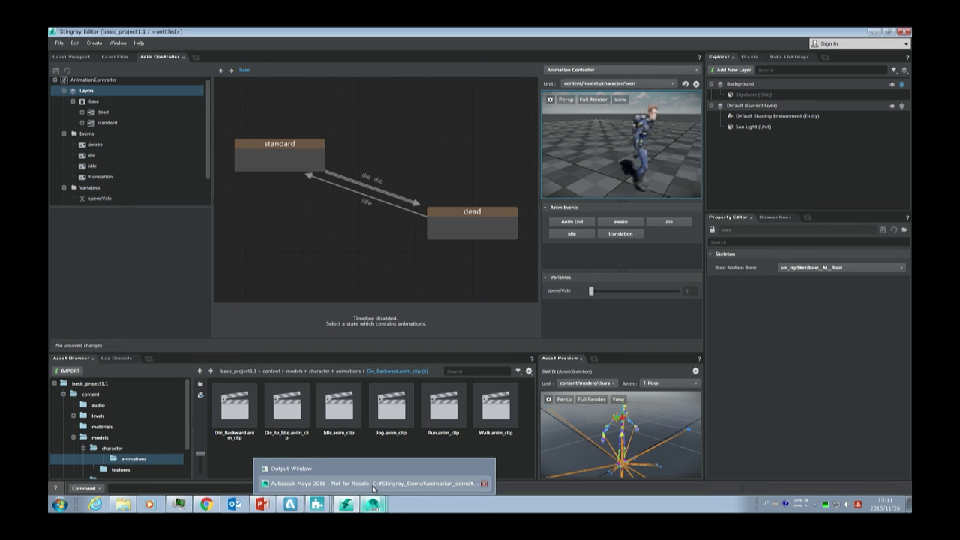
click(372, 484)
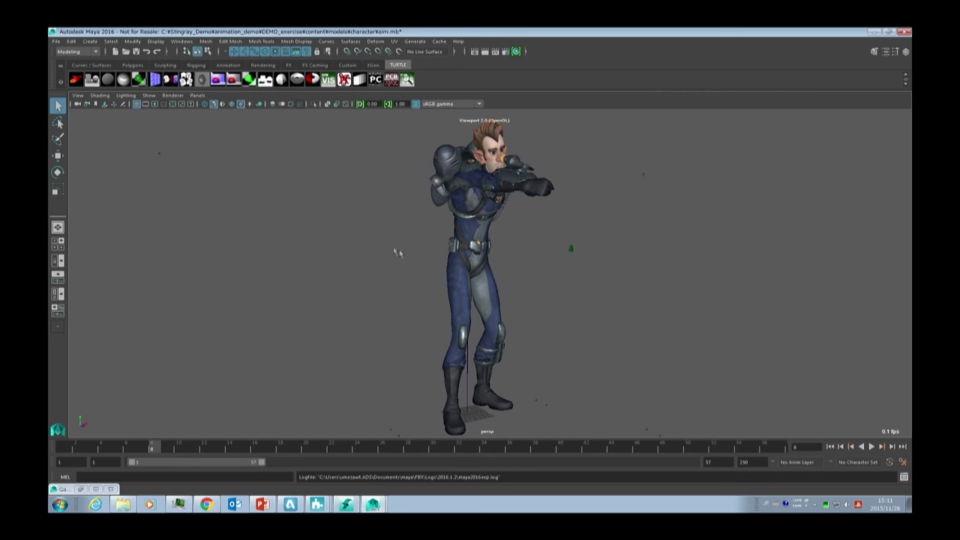
click(58, 42)
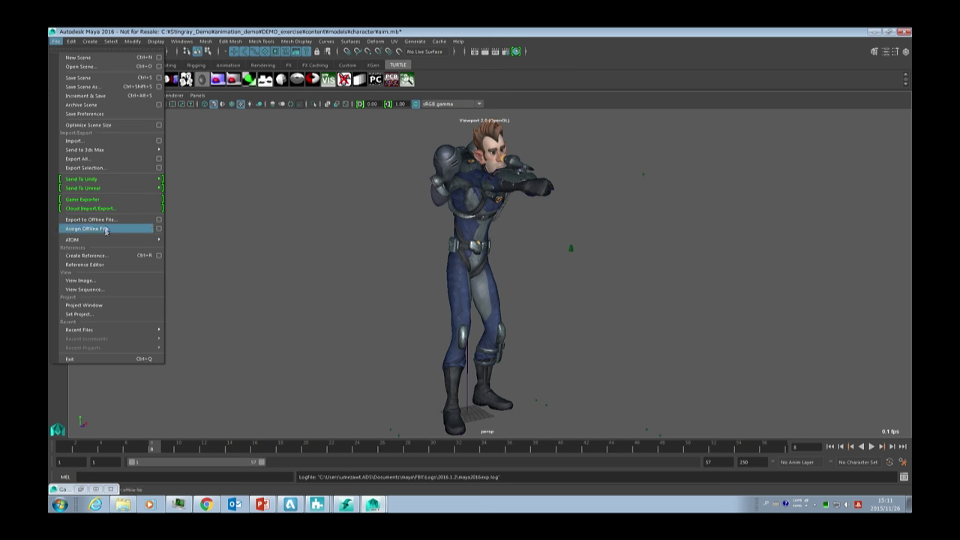
click(135, 200)
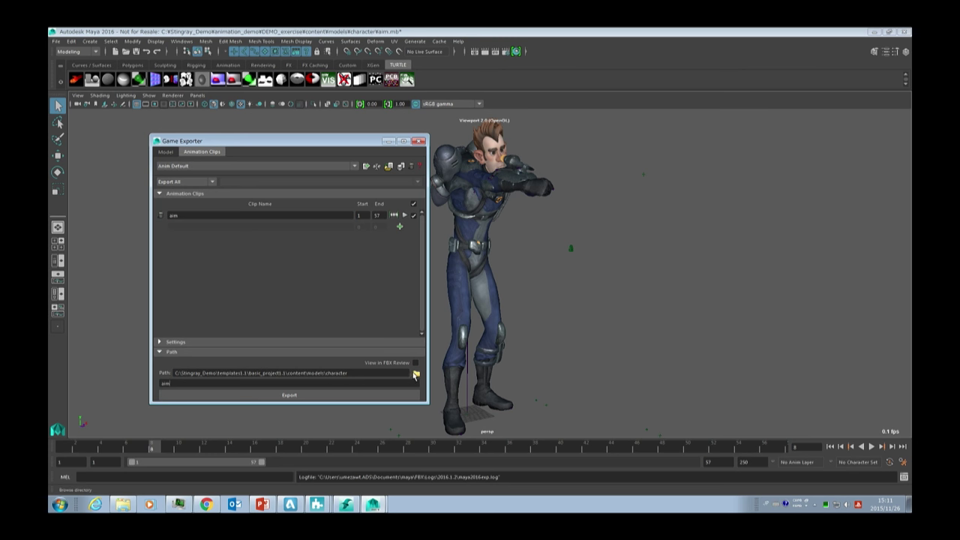
click(415, 374)
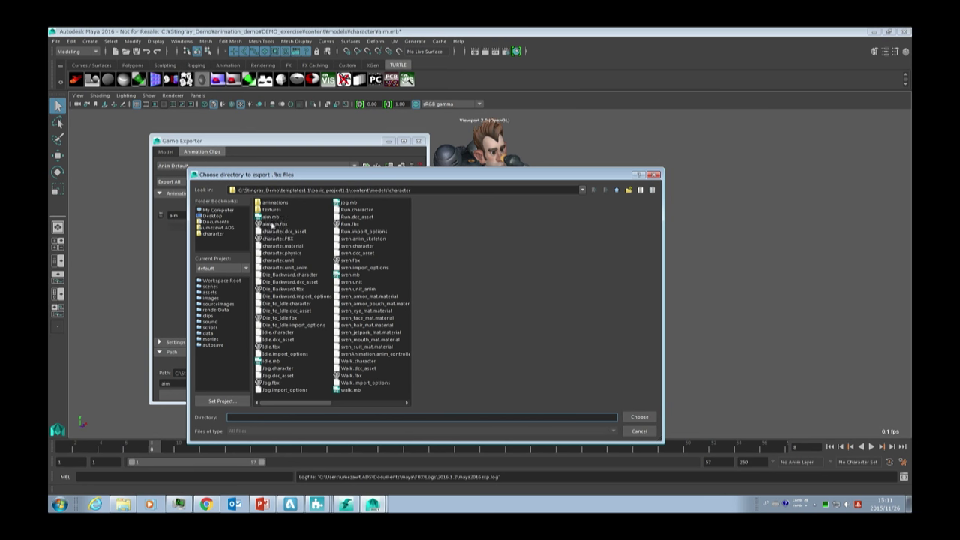
click(270, 225)
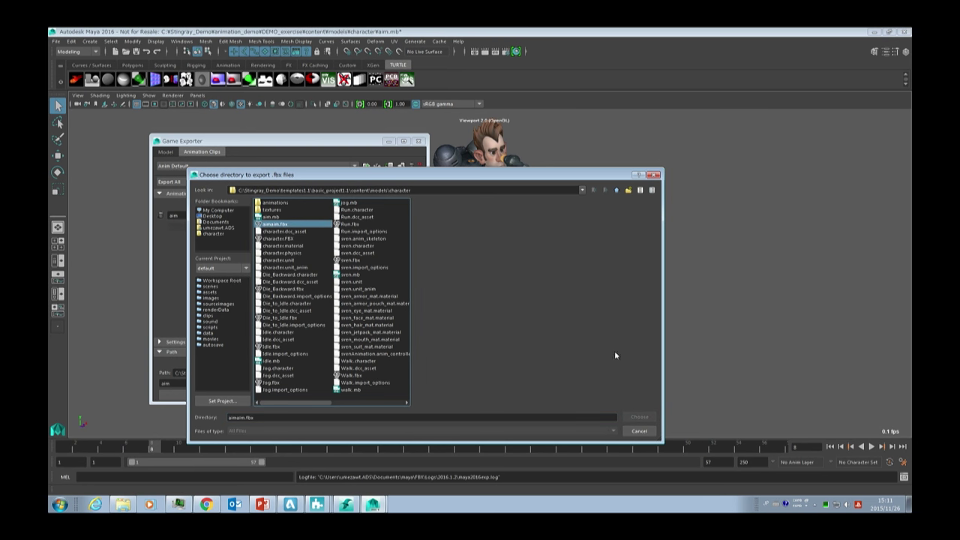
click(639, 430)
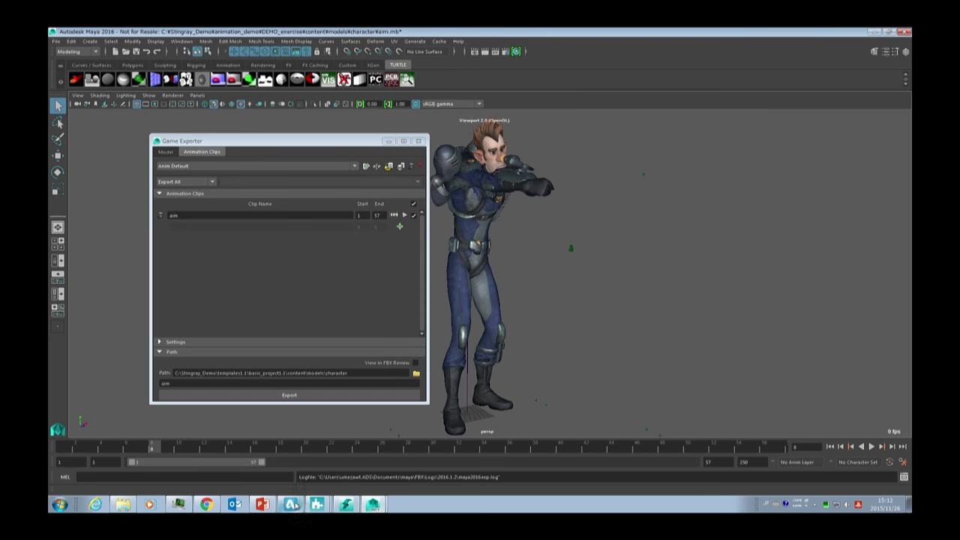
click(328, 509)
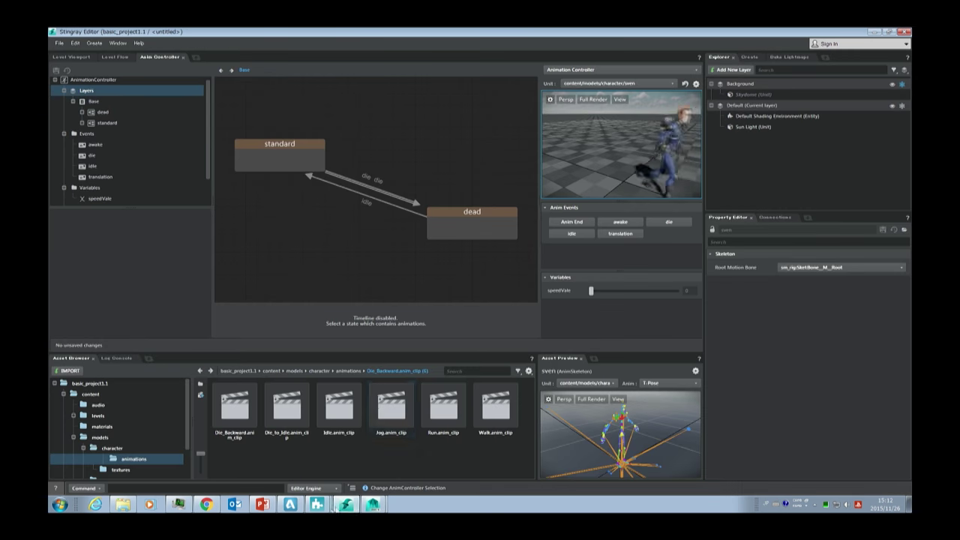
- Start importing aimaim.fbx from the character folder as a new asset
right_click(396, 465)
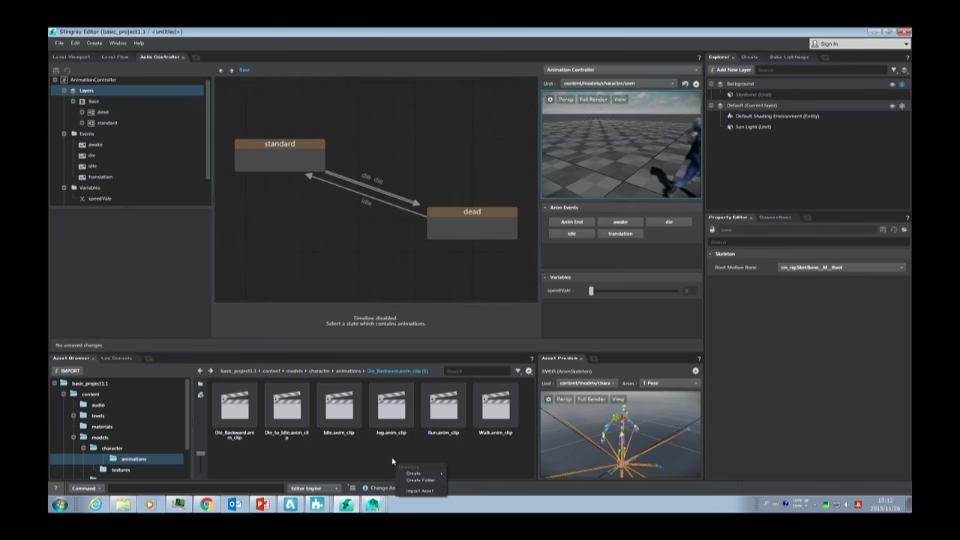
click(419, 491)
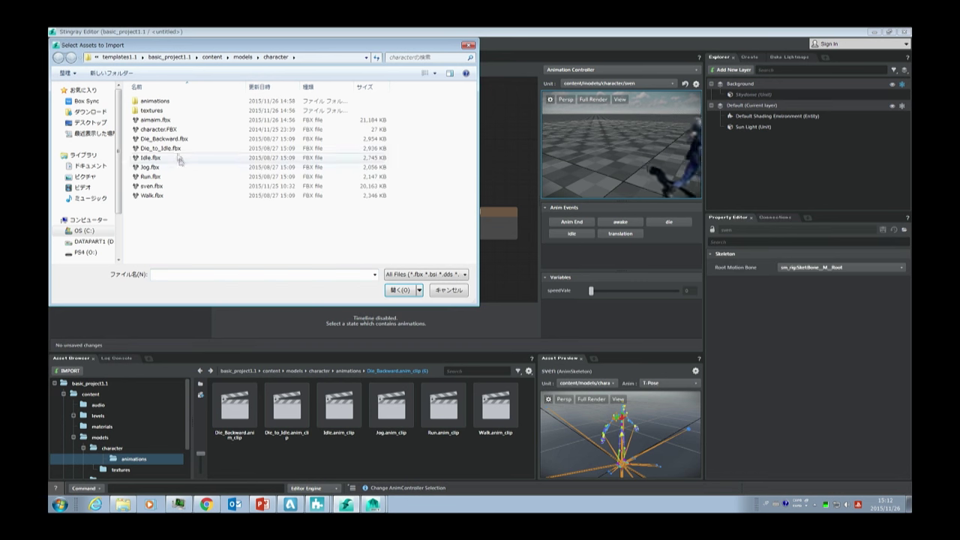
click(165, 121)
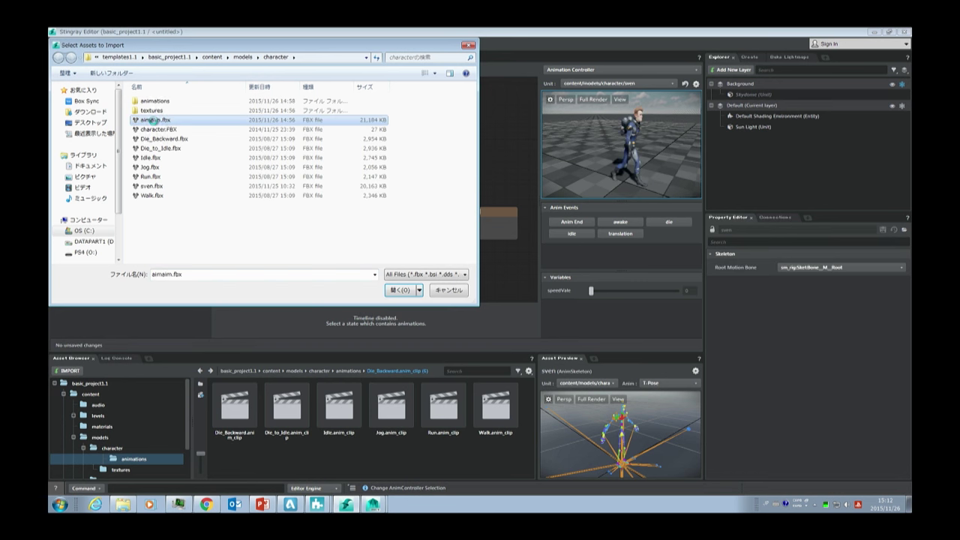
right_click(156, 121)
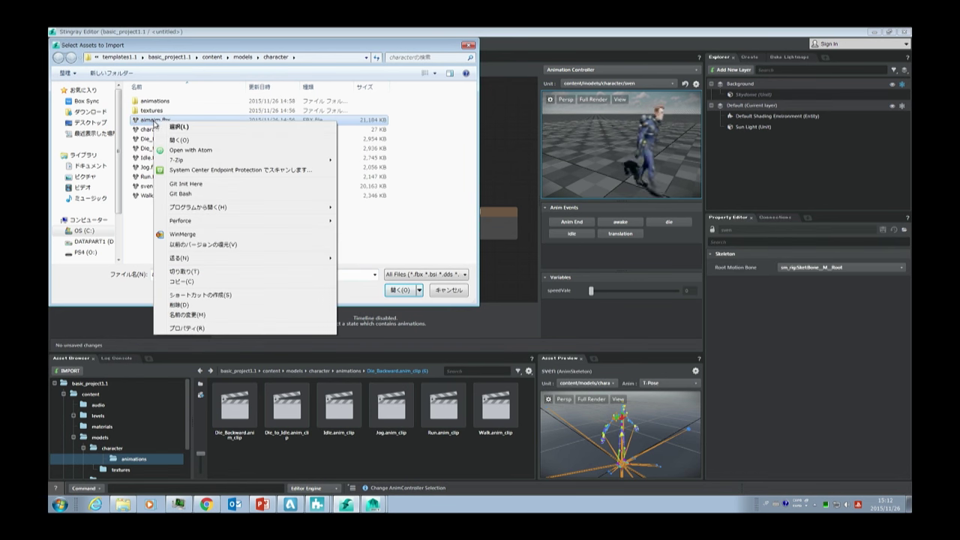
click(399, 289)
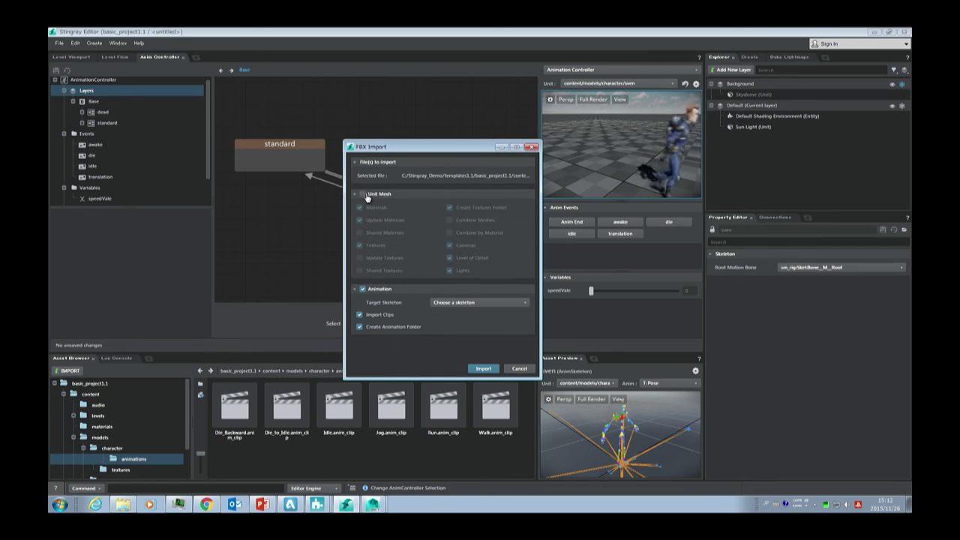
- Import the FBX as animation clips only, targeting the content/models/character/sven skeleton, without creating an animation folder
click(360, 327)
click(452, 302)
click(455, 320)
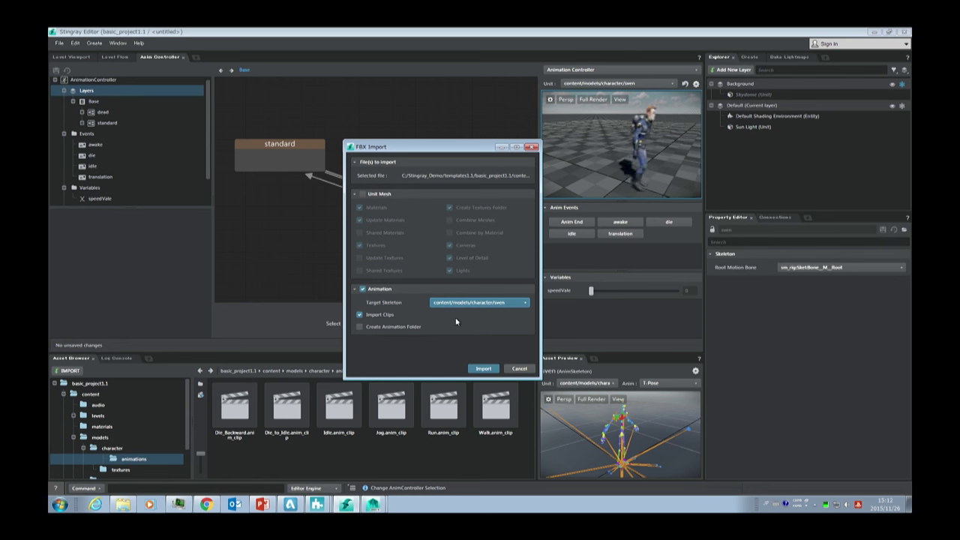
click(483, 368)
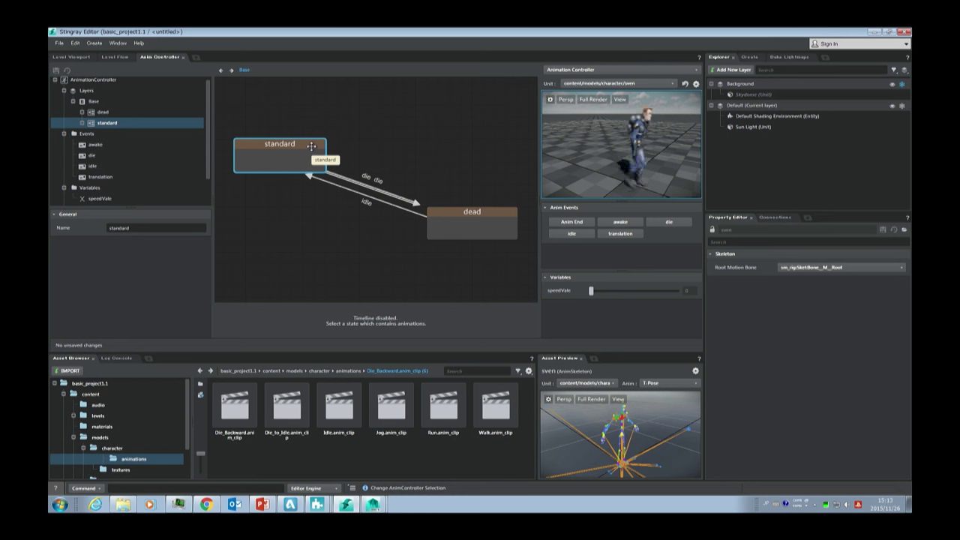
- Reposition the dead group slightly lower and closer to the standard group in the Base layer's graph
drag(471, 212, 471, 223)
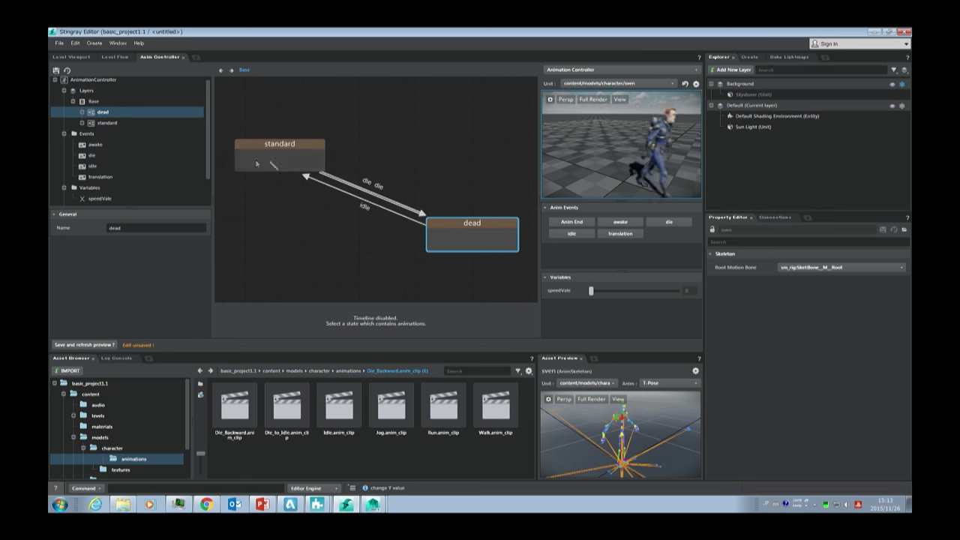
click(450, 195)
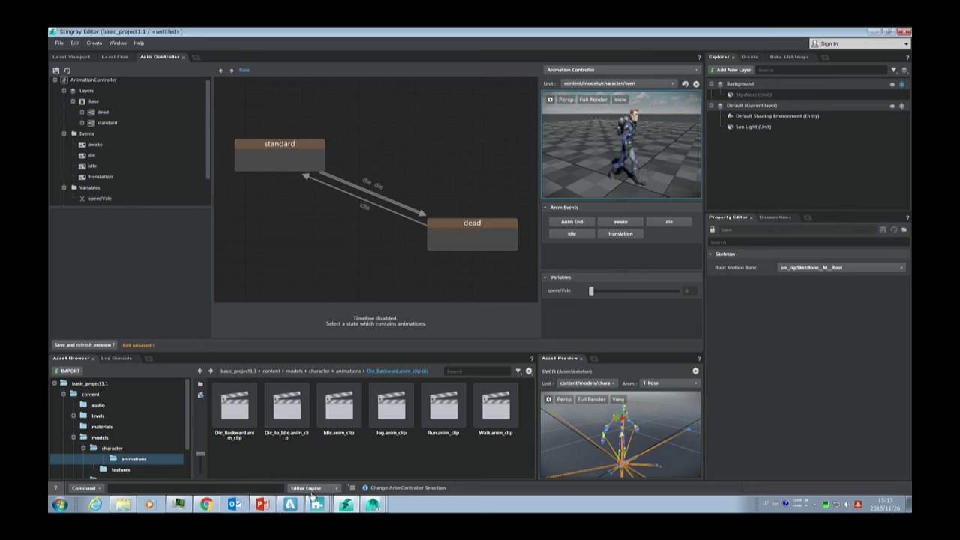
drag(442, 239, 431, 239)
click(352, 248)
click(114, 57)
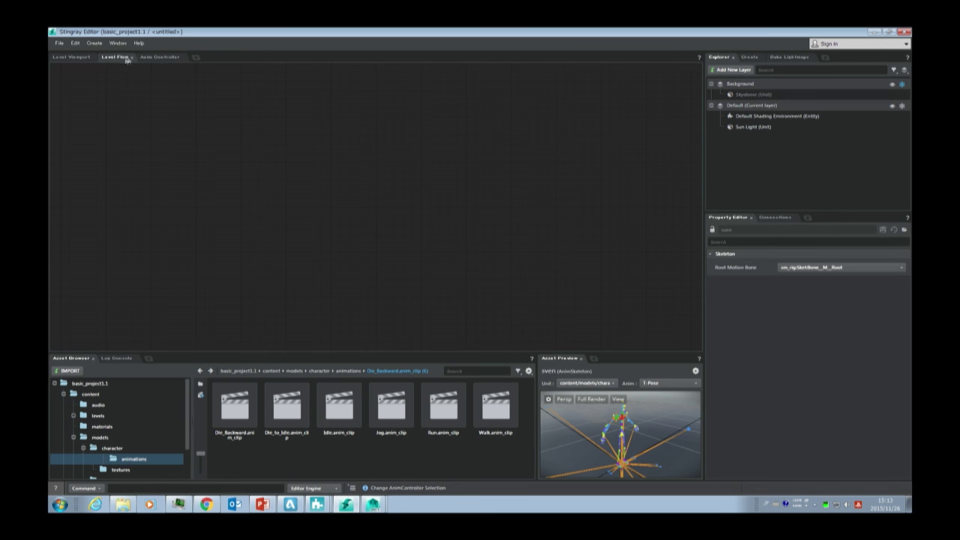
click(145, 58)
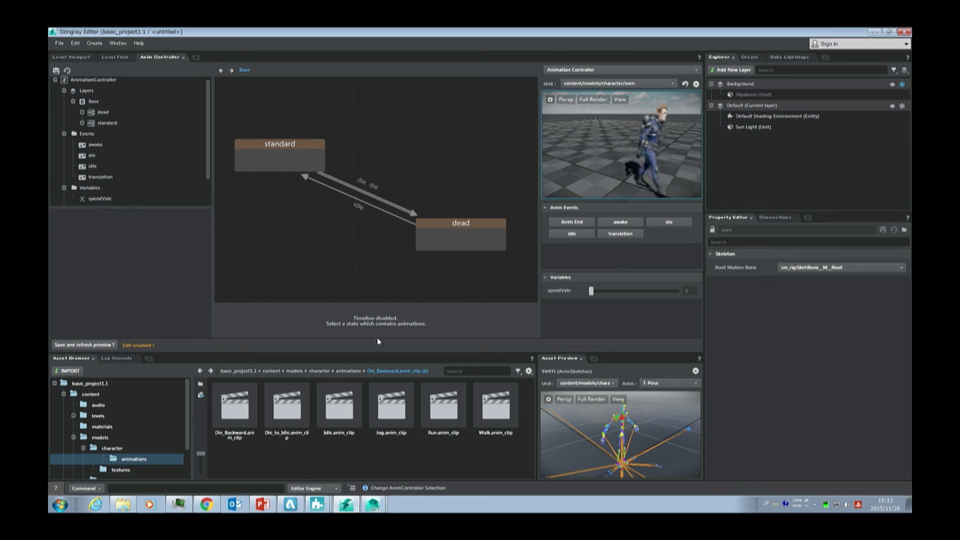
- Select sven.unit in the character folder, close the already open sven Unit Editor and answer its unsaved-changes prompt
click(200, 371)
right_click(445, 407)
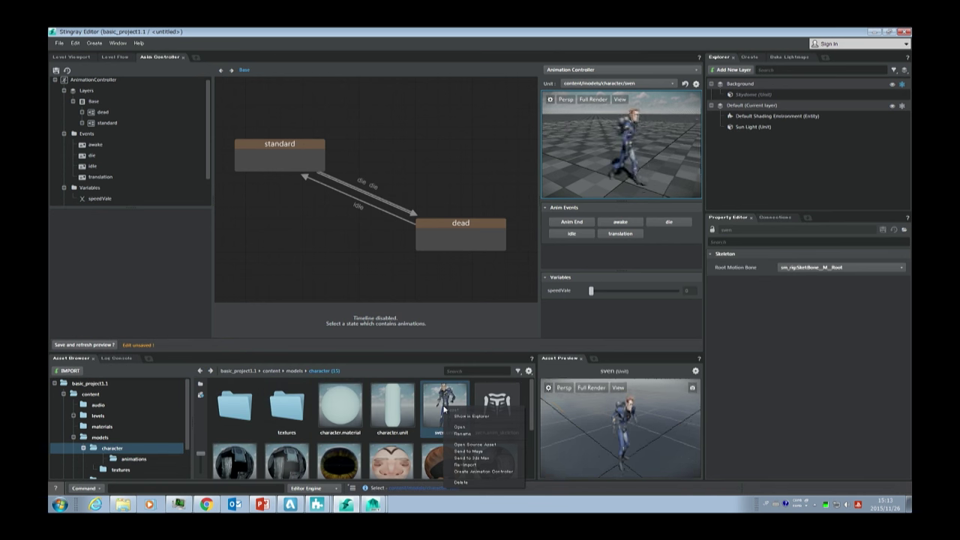
click(317, 503)
click(328, 469)
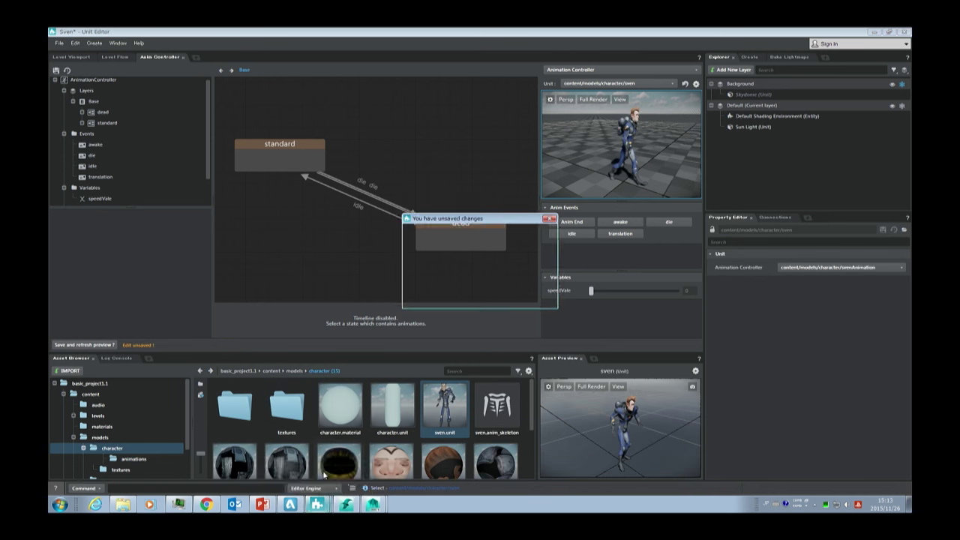
click(492, 300)
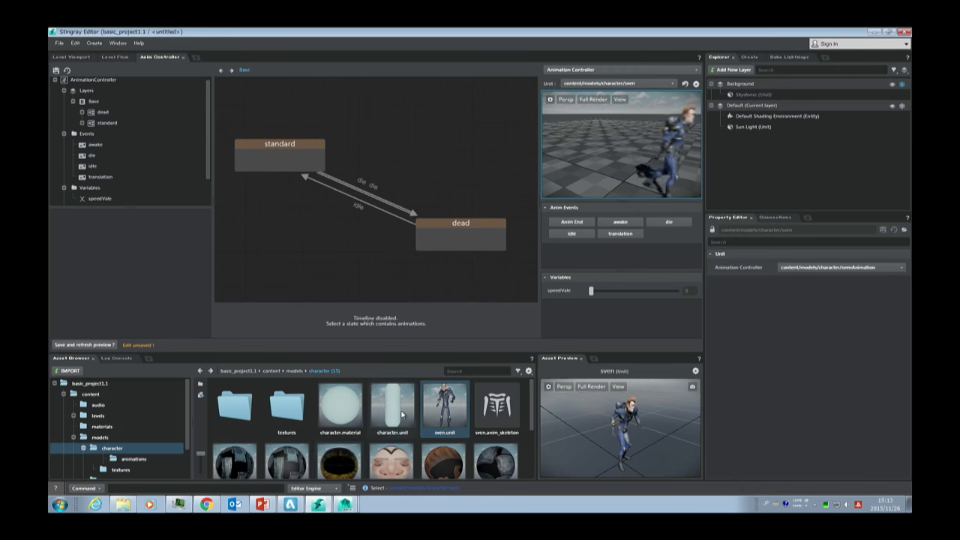
- Reopen sven.unit in a fresh Unit Editor and look over the character in its viewport
click(345, 504)
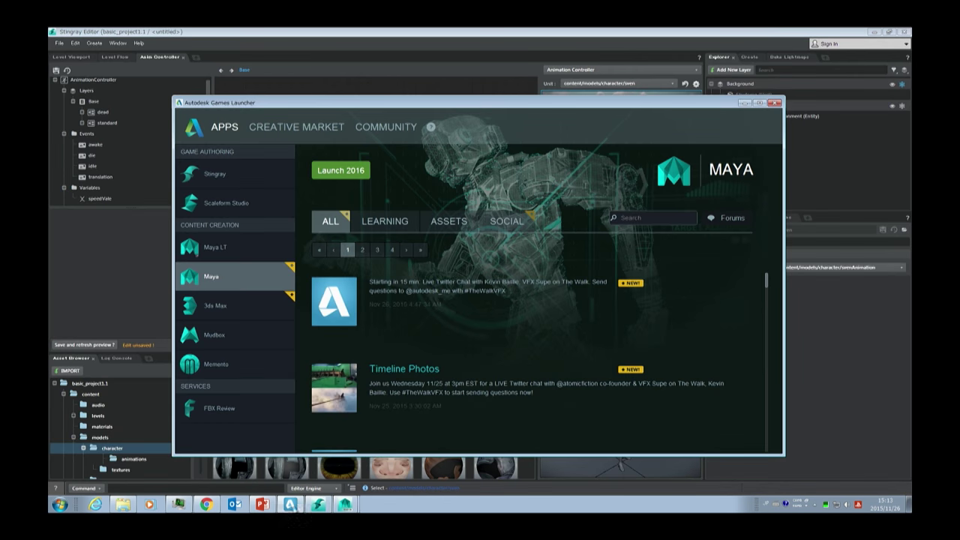
click(344, 504)
double_click(459, 412)
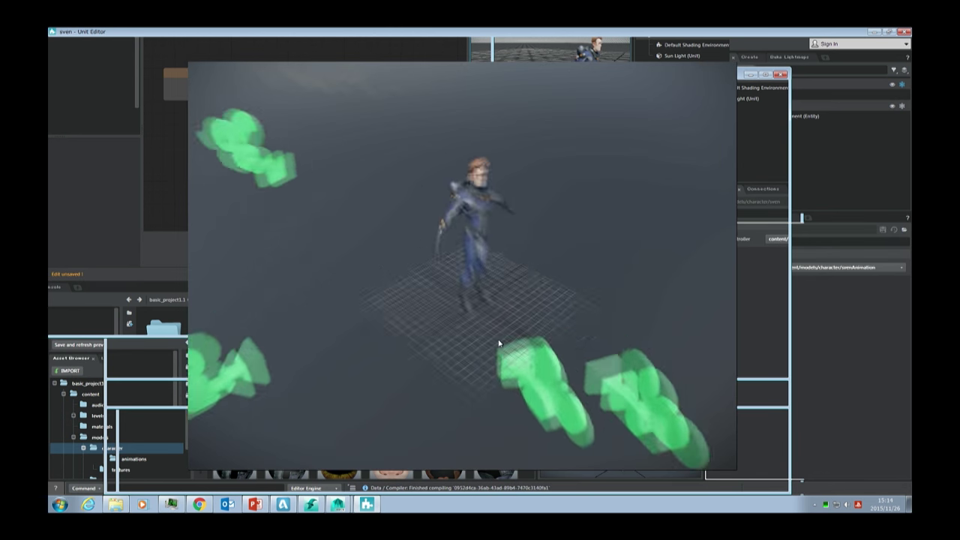
drag(434, 357, 428, 350)
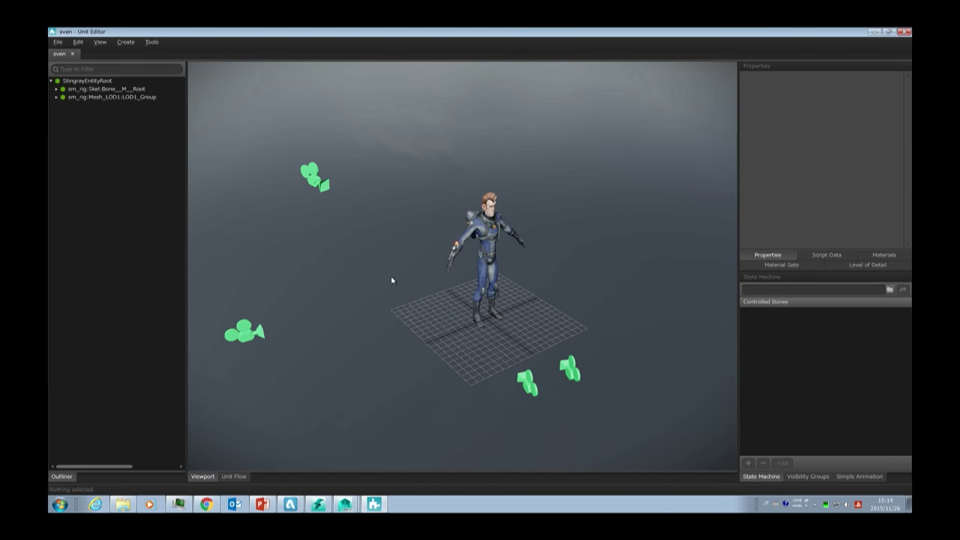
- Open the sven unit's flow graph and bring up the Input node choices to reach Keyboard Button
key(alt)
click(233, 476)
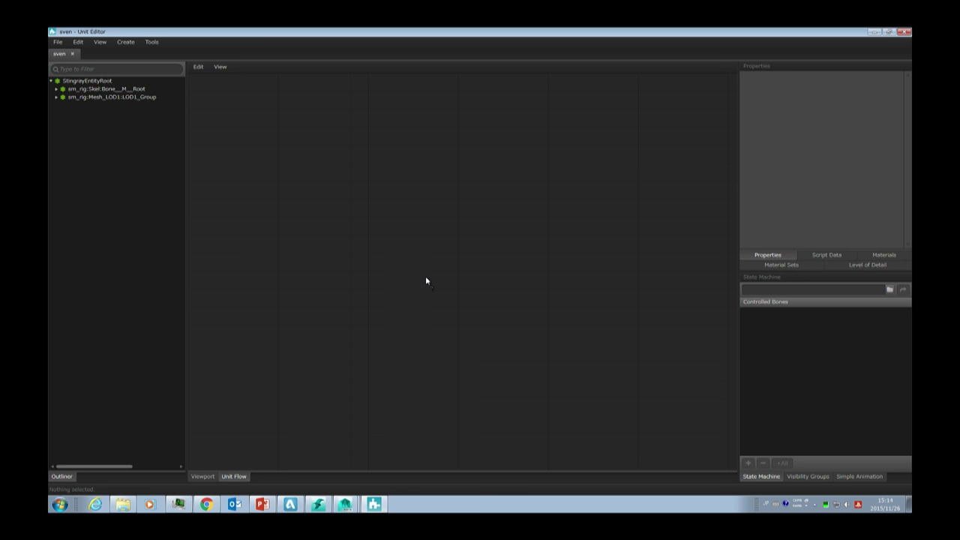
right_click(423, 210)
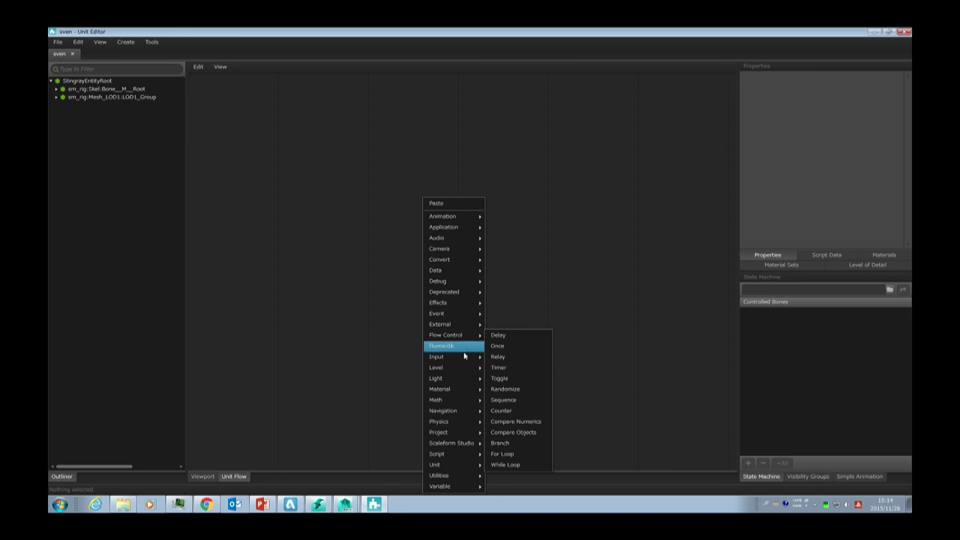
mouse_move(445, 358)
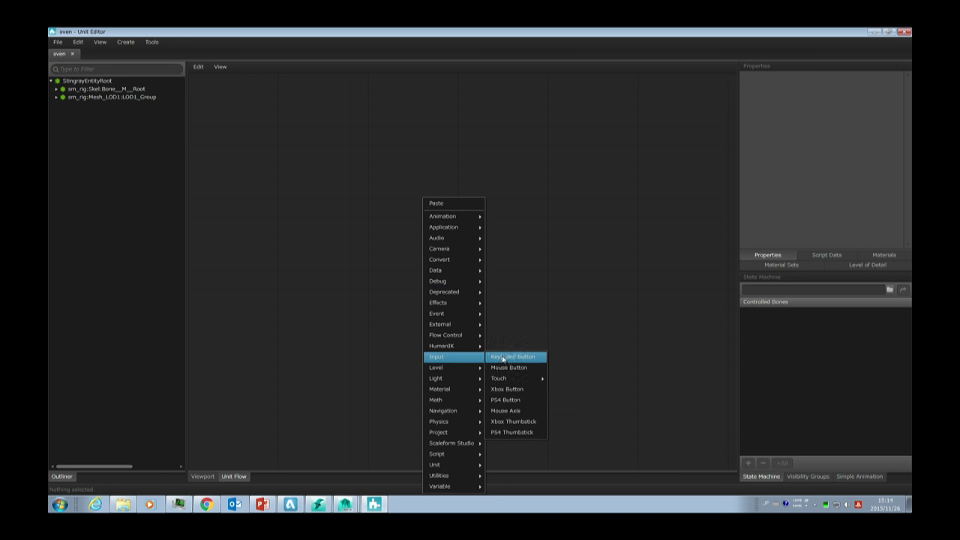
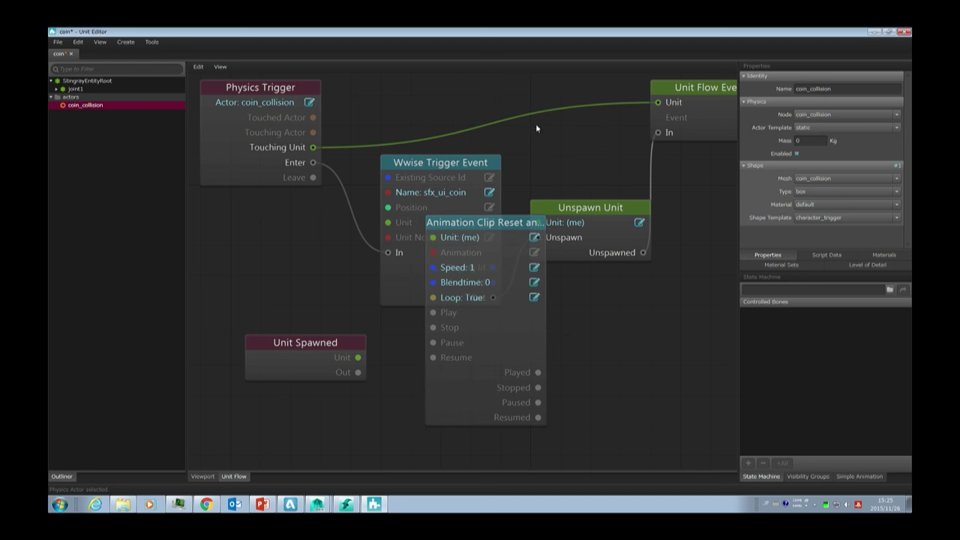
- Move the coin's Animation Clip Reset and Play node below the Wwise Trigger Event node, beside Unit Spawned
drag(494, 225, 478, 361)
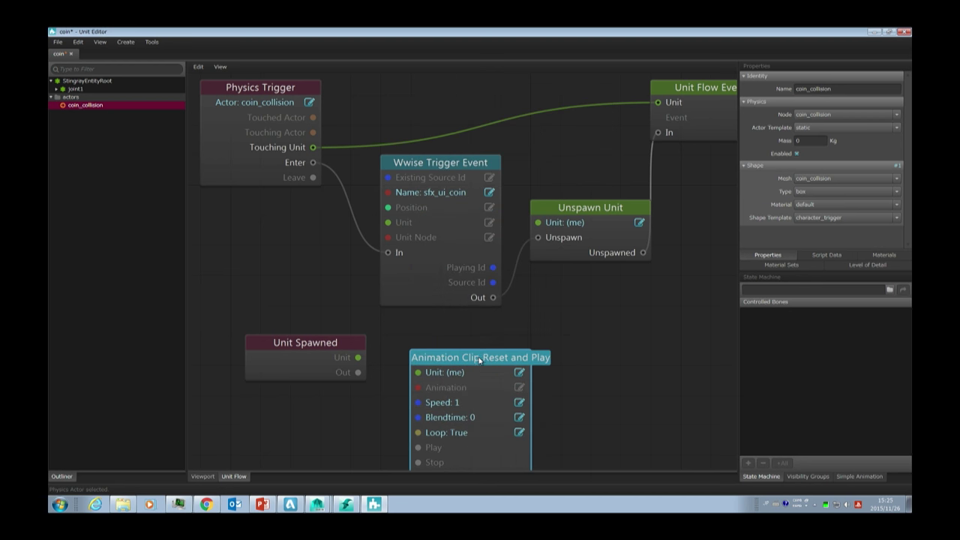
click(359, 359)
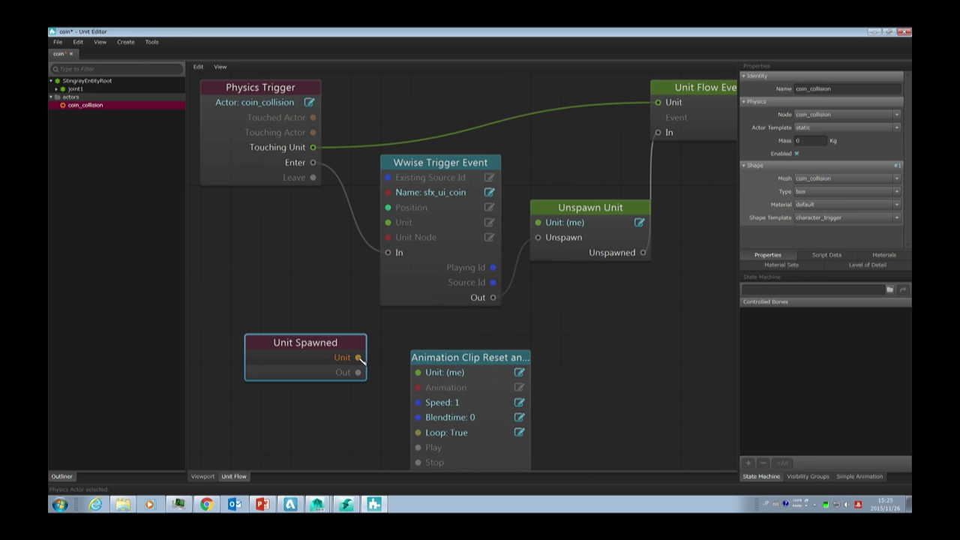
right_click(361, 375)
key(Escape)
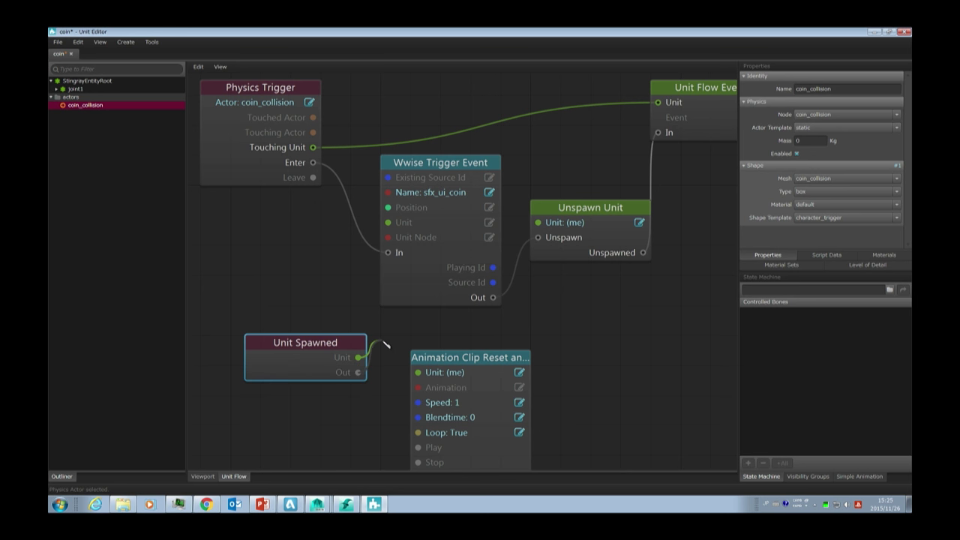
click(386, 342)
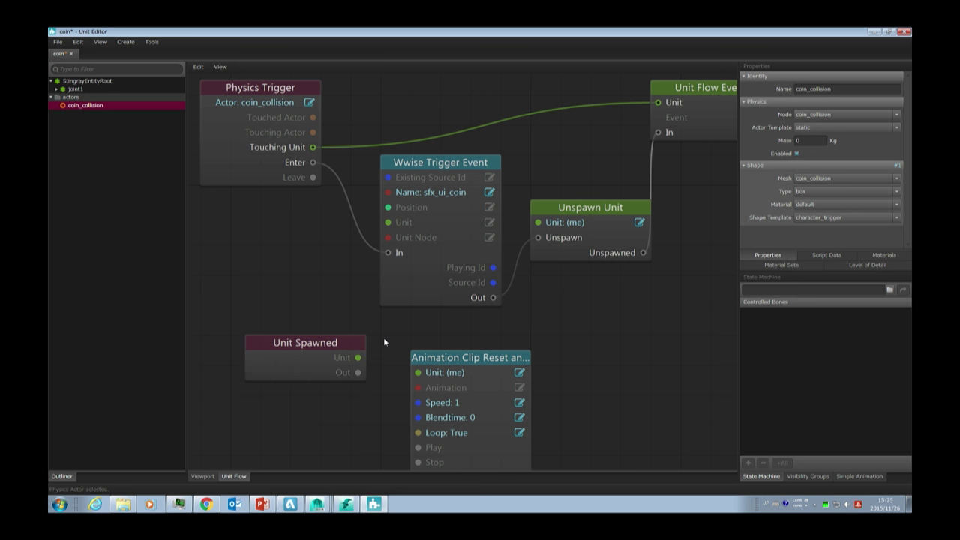
right_click(385, 342)
- Connect Unit Spawned's Out to the animation node's Play and set its Animation to the clip in content/models/pickups/animations
click(358, 373)
drag(358, 374, 421, 448)
click(499, 388)
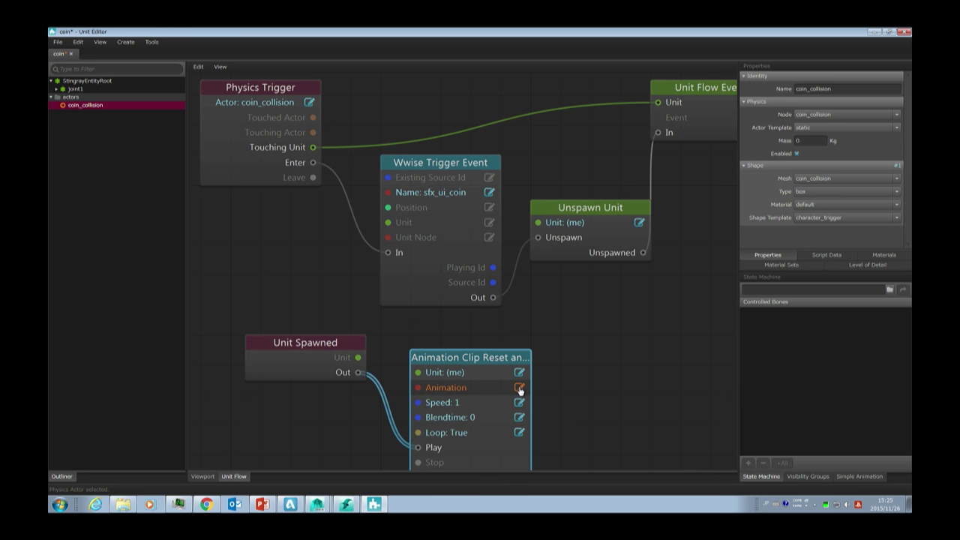
click(519, 387)
click(156, 68)
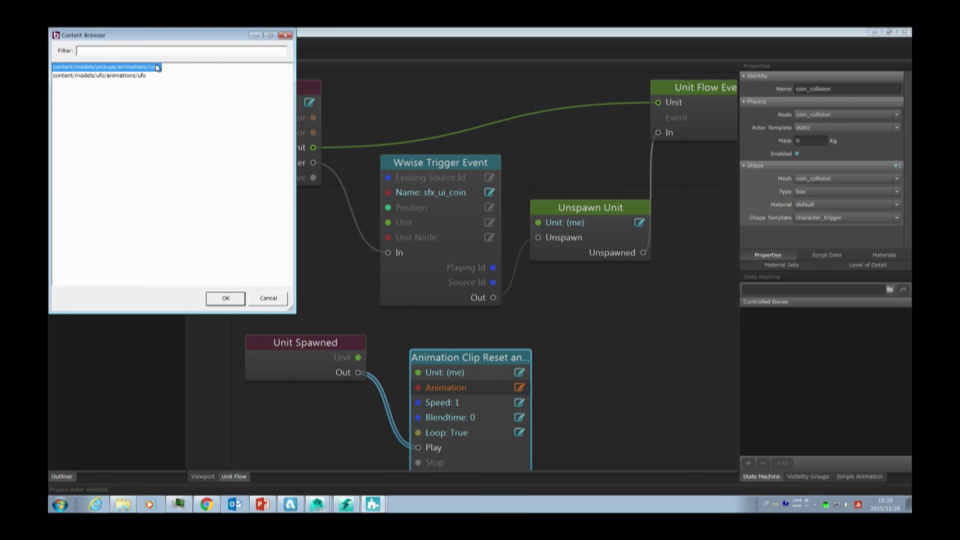
click(225, 297)
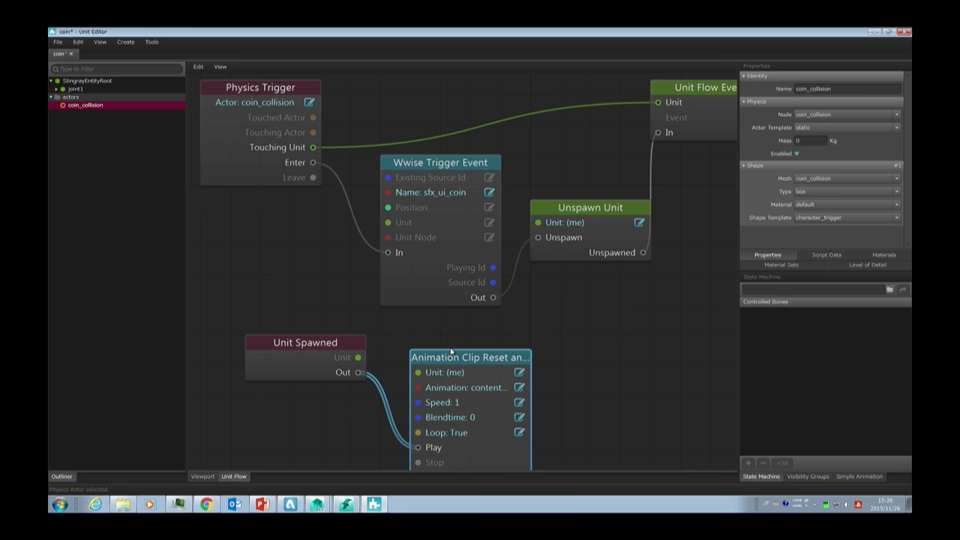
- Close the coin's Unit Editor and save the changes to the unit
scroll(478, 314, down, 3)
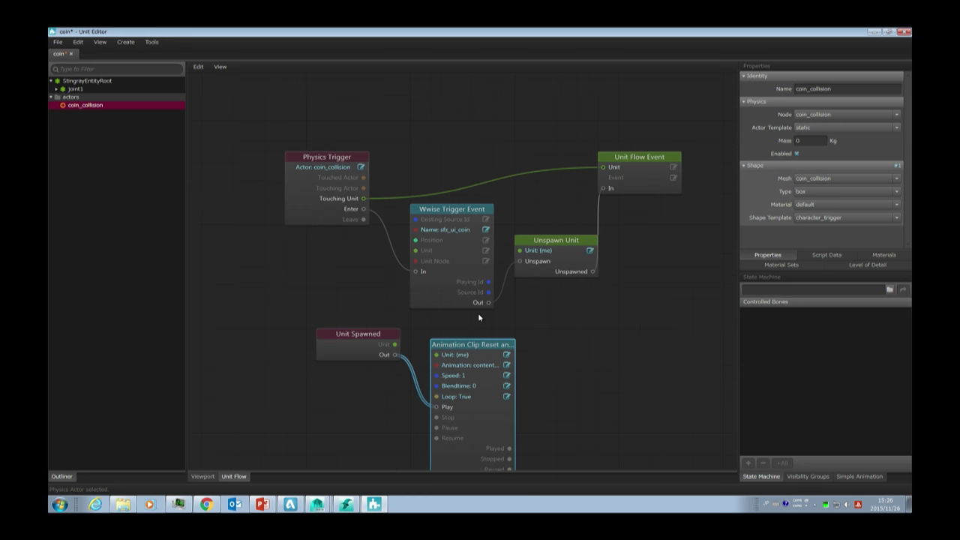
click(906, 33)
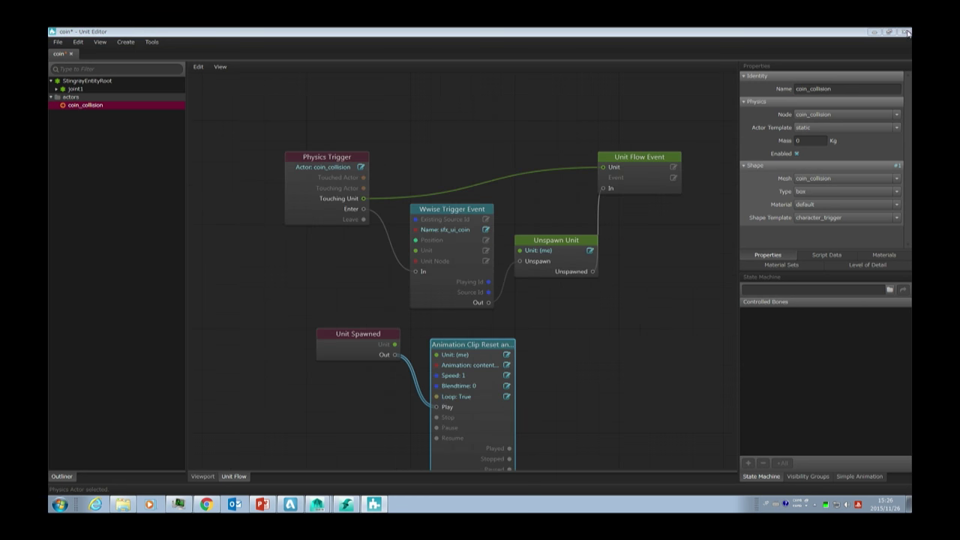
click(454, 301)
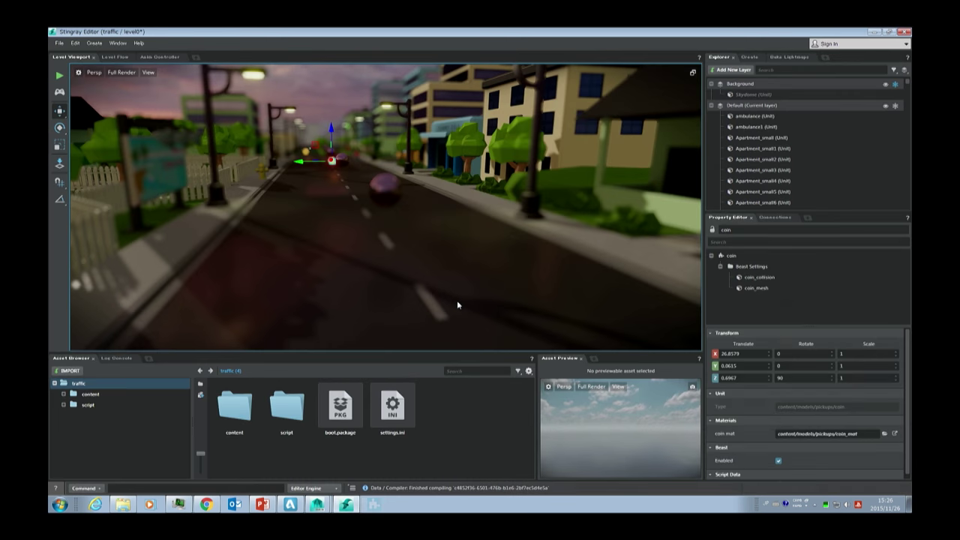
- Run the traffic project's level0 as a test level, start the game and drive the taxi forward
click(63, 81)
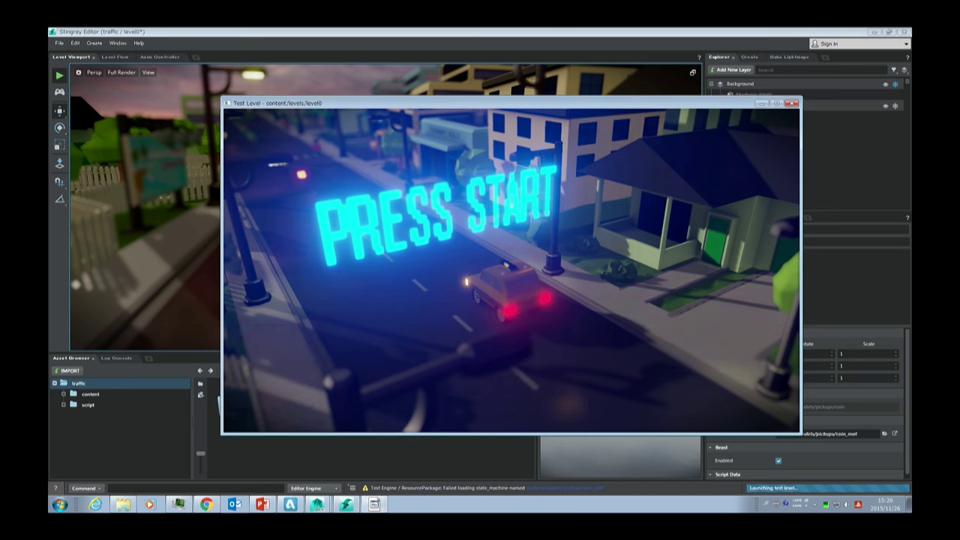
key(Return)
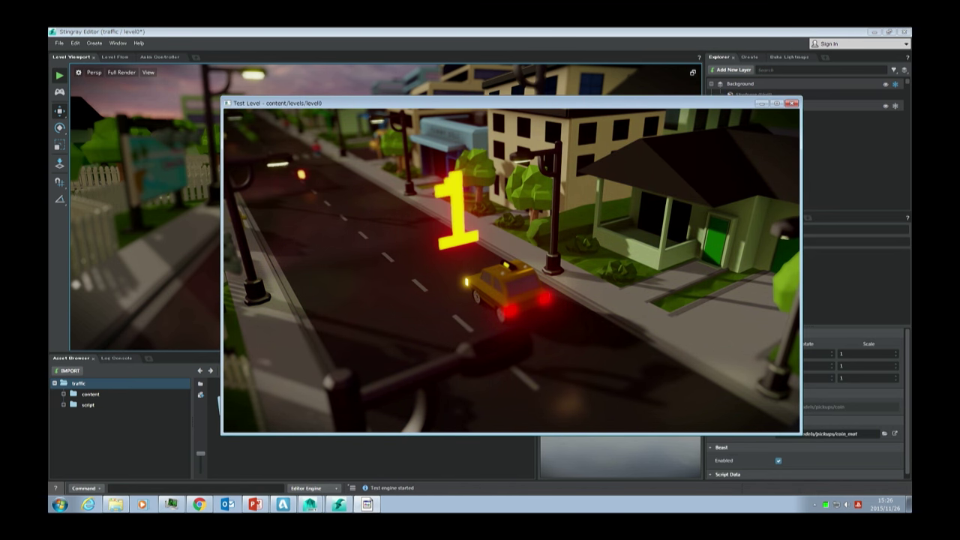
key(Up)
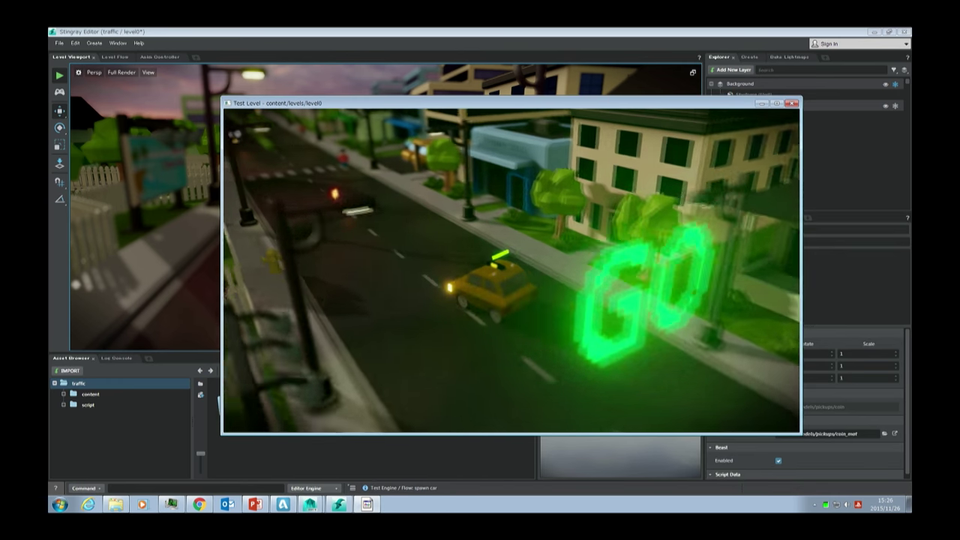
key(Up)
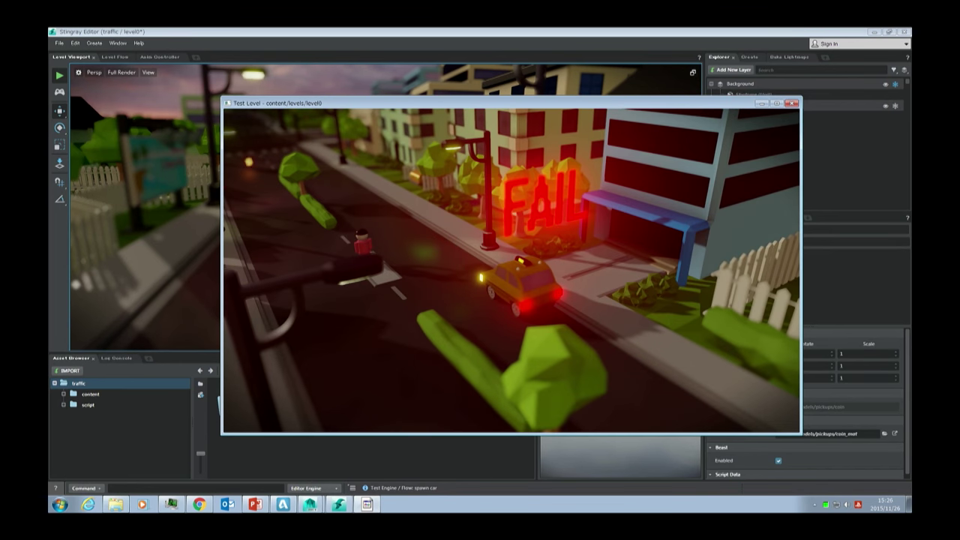
- End the level test, select person0 on the road and open its Unit Flow in the Unit Editor
key(Escape)
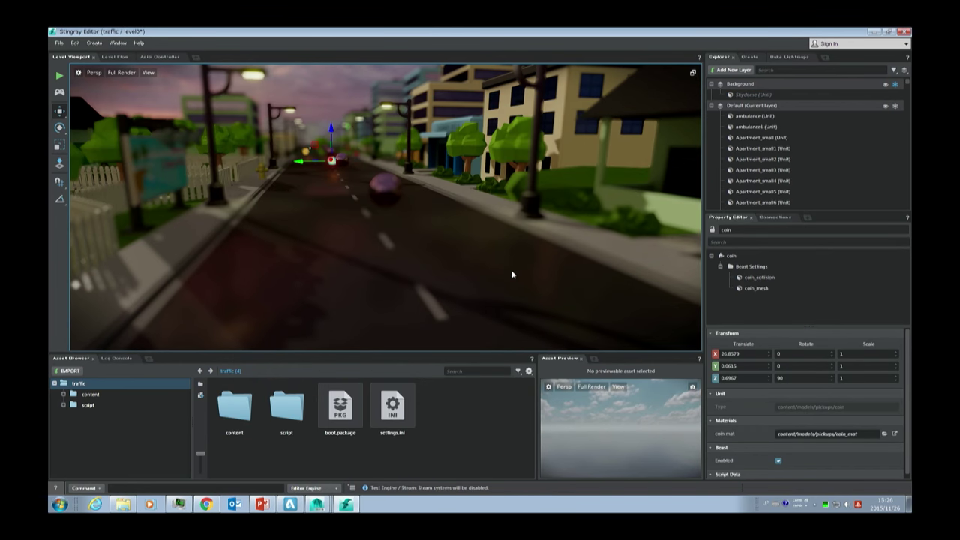
click(356, 158)
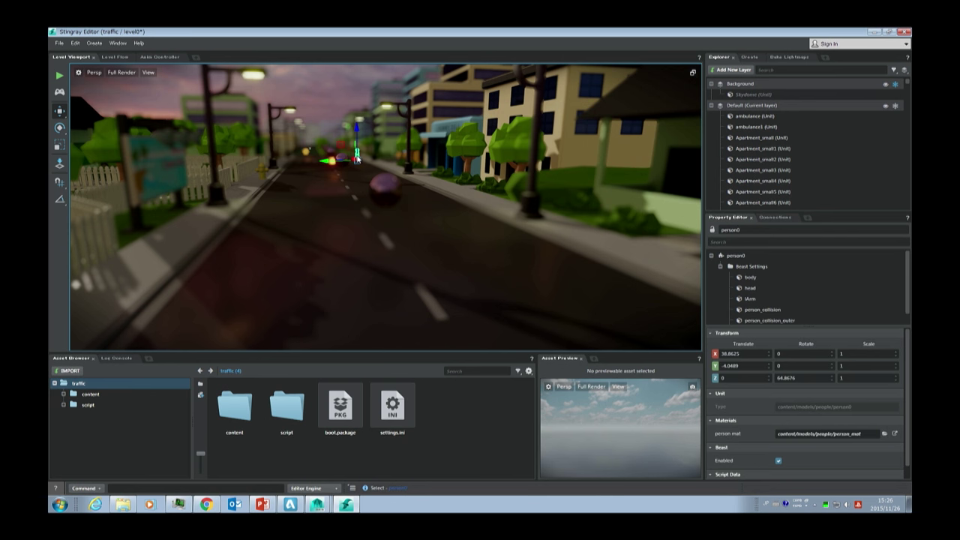
right_click(357, 158)
click(377, 164)
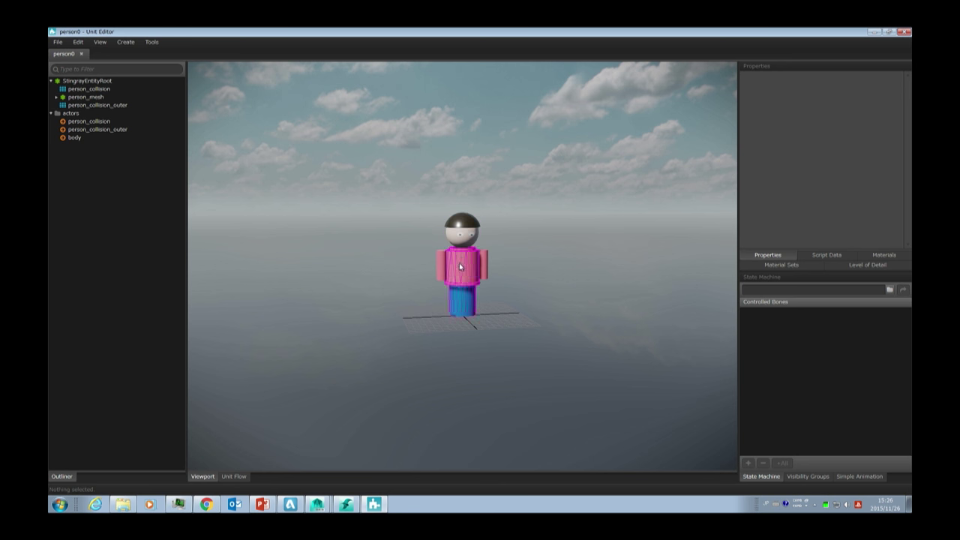
click(234, 476)
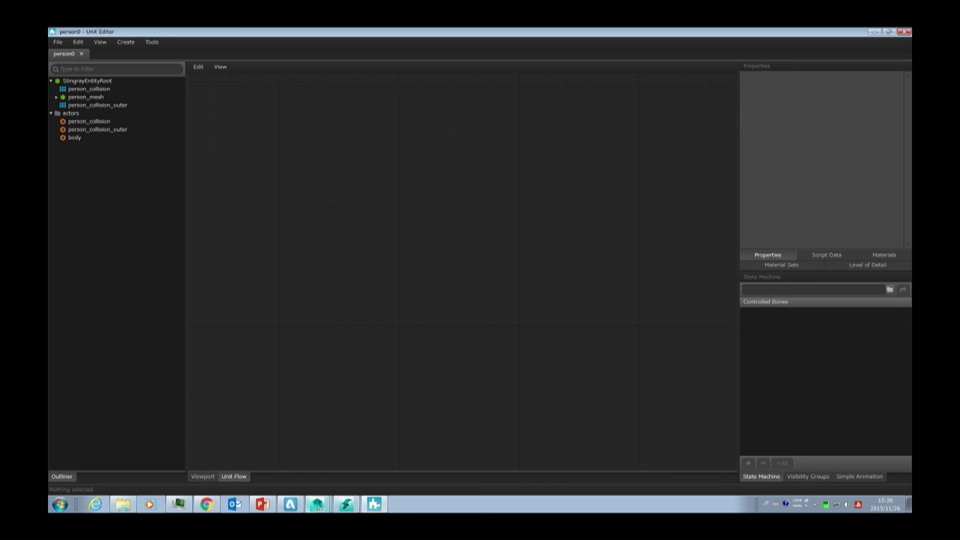
- Open person0_flow.sjson from C:\Stingray_Demo\examples1.1 in Atom
mouse_move(123, 507)
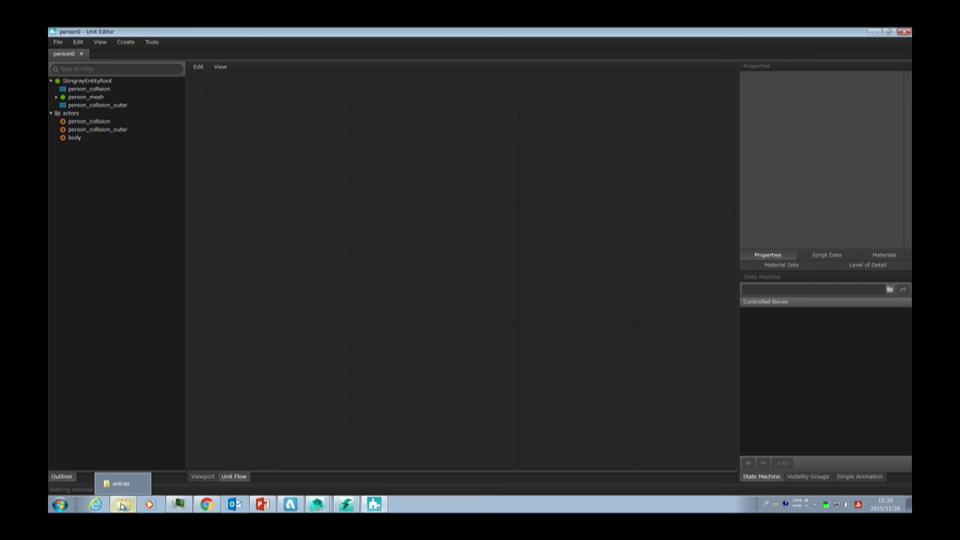
click(122, 506)
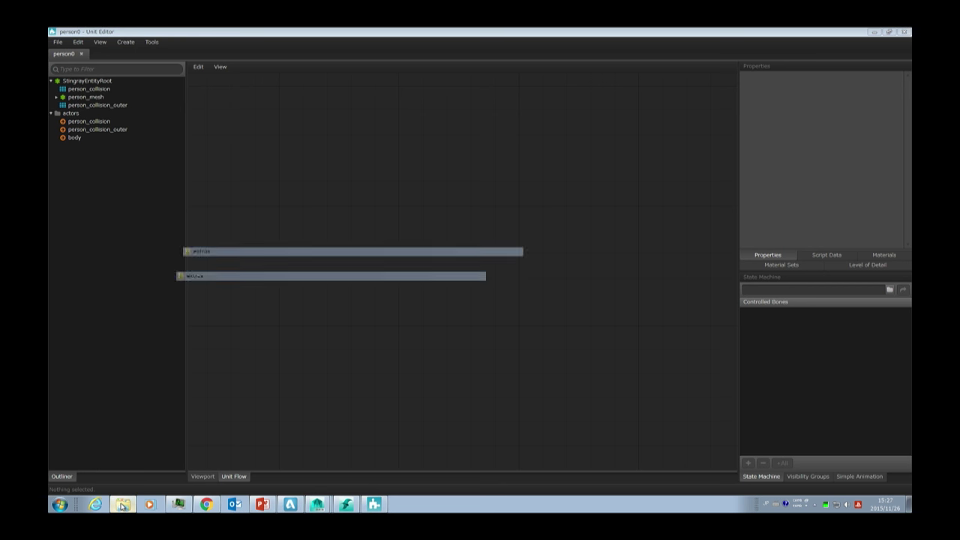
click(258, 297)
double_click(352, 281)
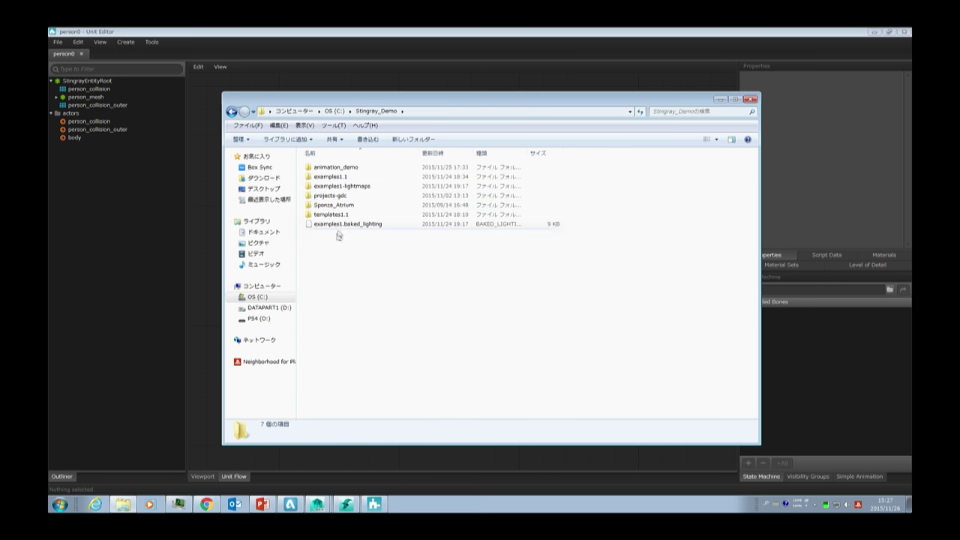
double_click(343, 179)
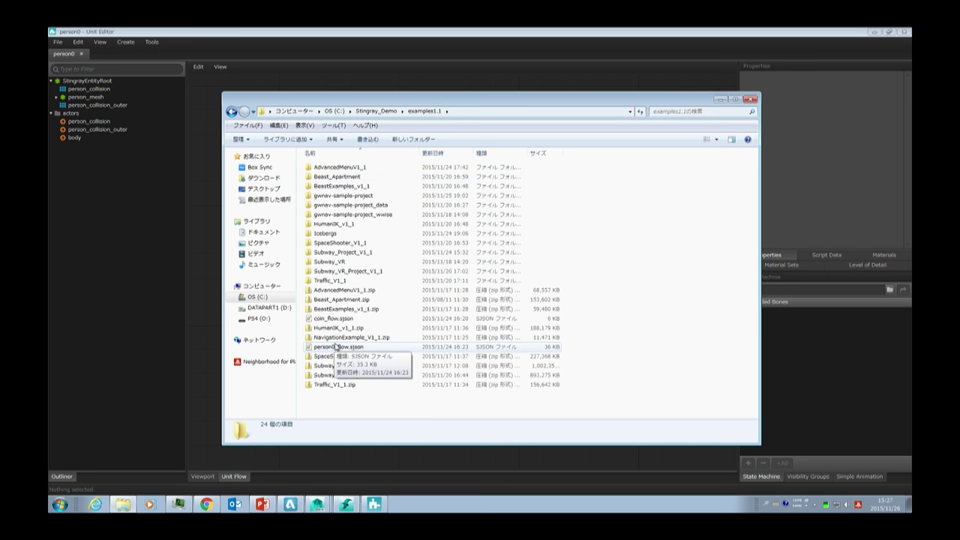
click(335, 346)
right_click(338, 348)
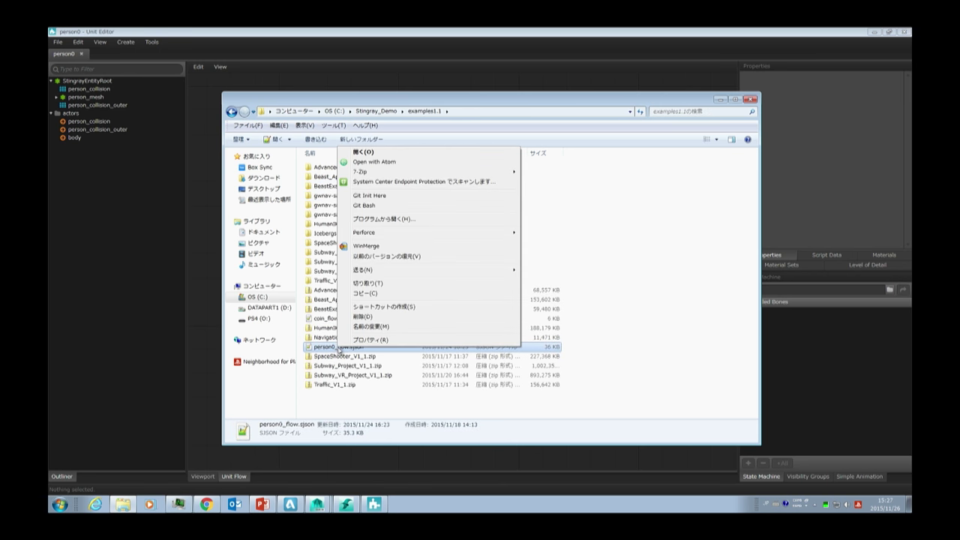
click(417, 163)
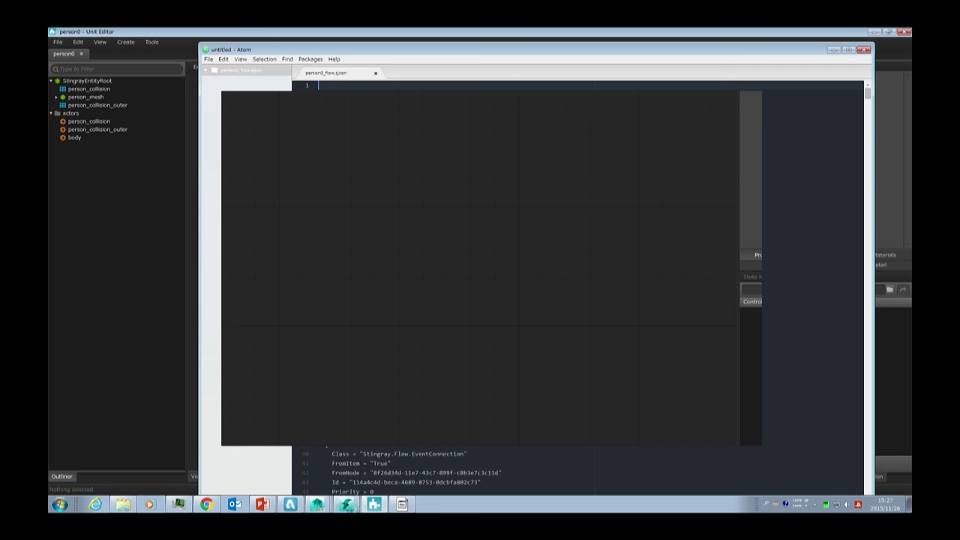
- Back in the Unit Editor, add an On Animation Controller Flow Events node to person0's Unit Flow
mouse_move(349, 508)
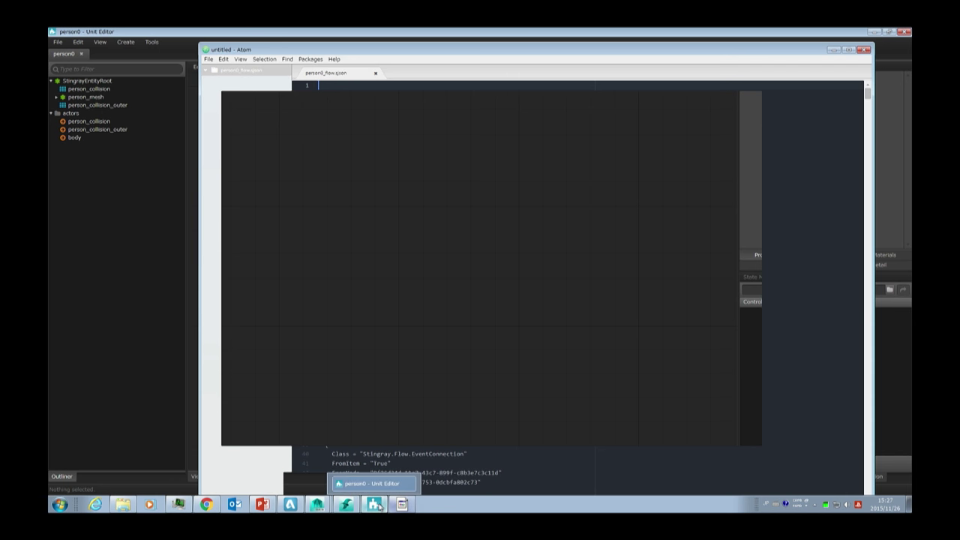
click(374, 504)
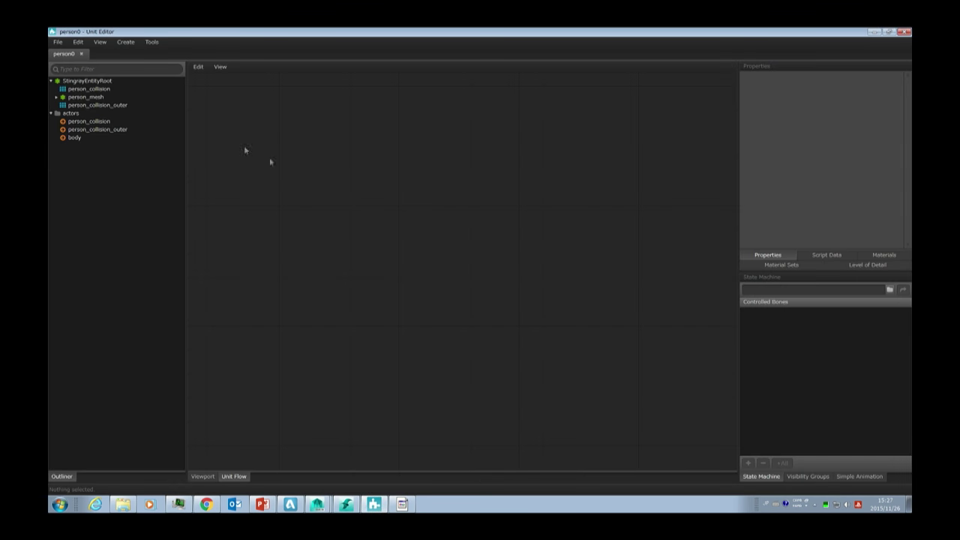
right_click(312, 145)
mouse_move(332, 163)
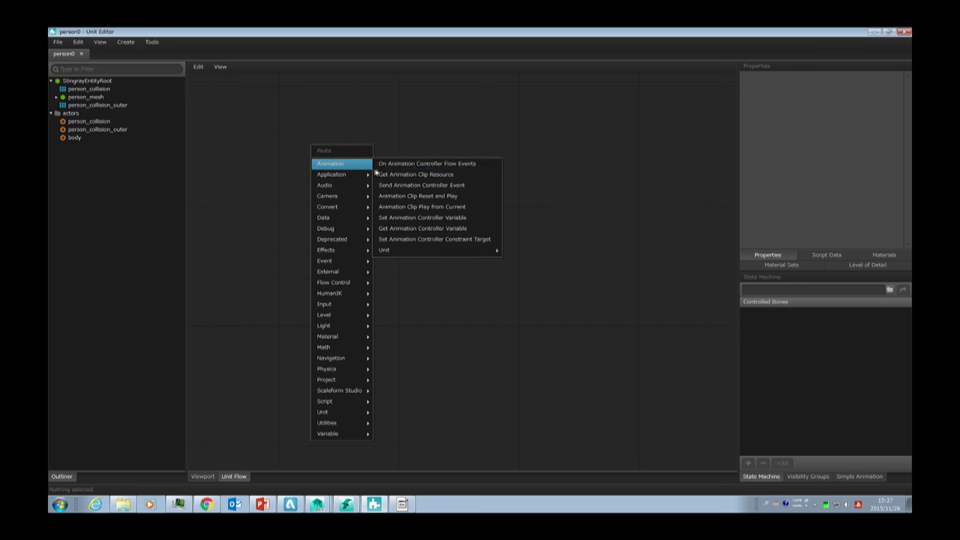
click(401, 163)
scroll(320, 143, up, 8)
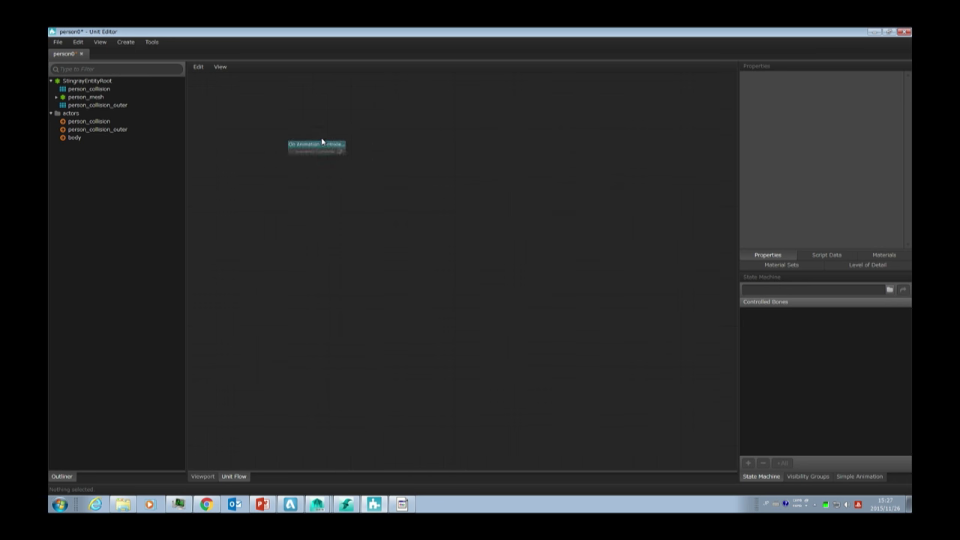
- Copy the On Animation Controller Flow Events node, paste it as text into a new Atom file and enlarge the text
click(306, 156)
right_click(270, 155)
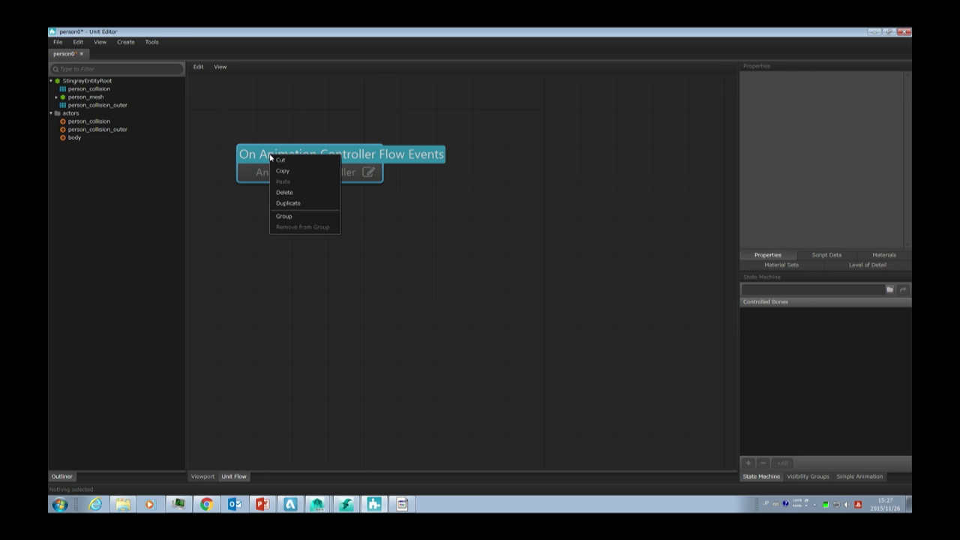
click(292, 172)
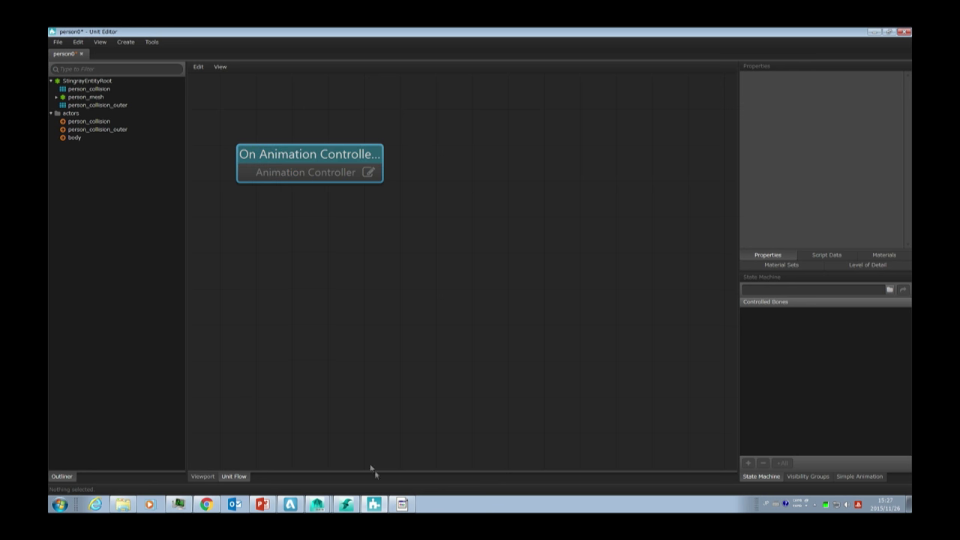
click(402, 503)
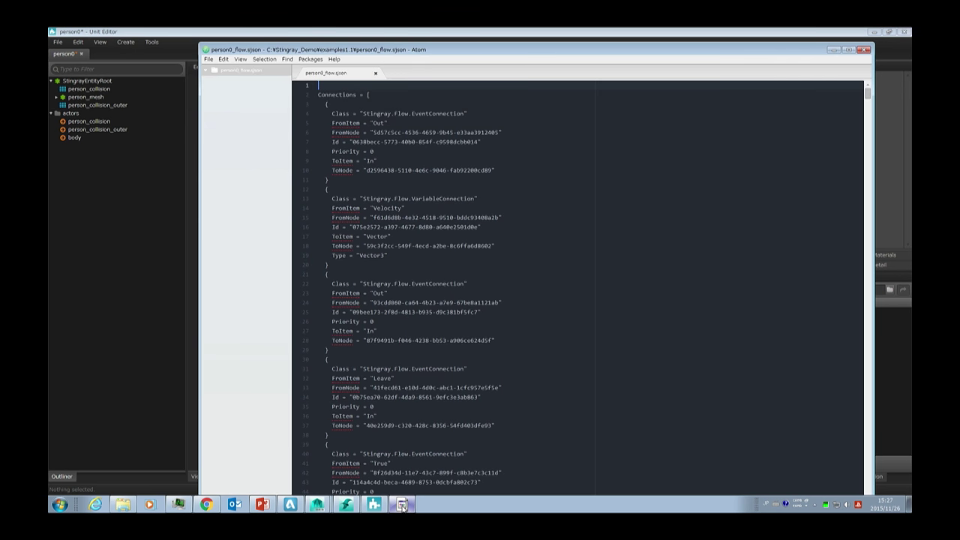
key(ctrl+n)
key(ctrl+v)
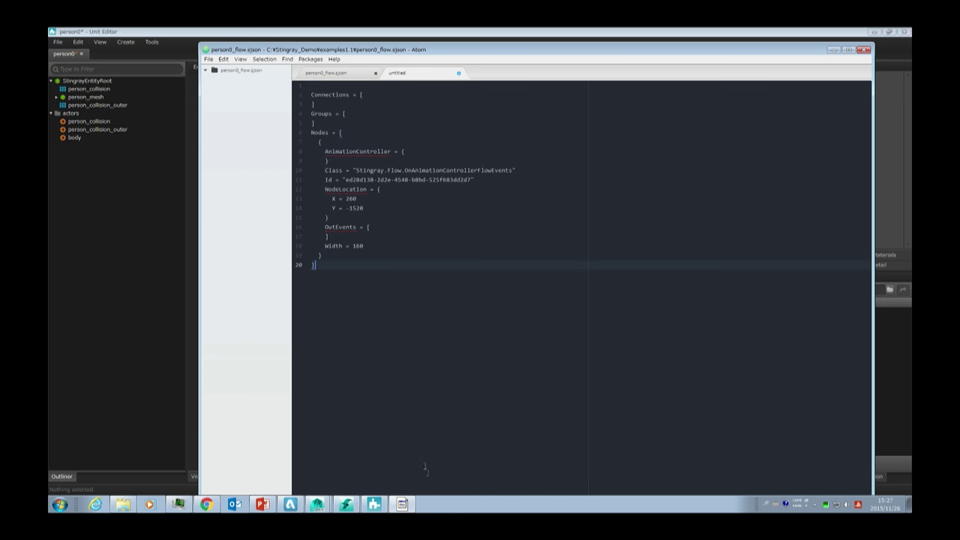
key(ctrl+a)
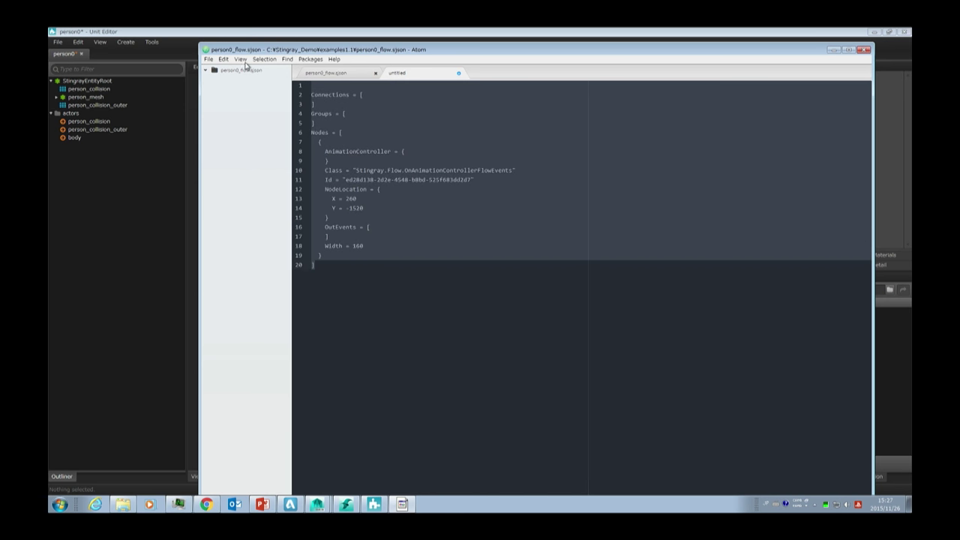
ctrl+scroll(486, 270, up, 8)
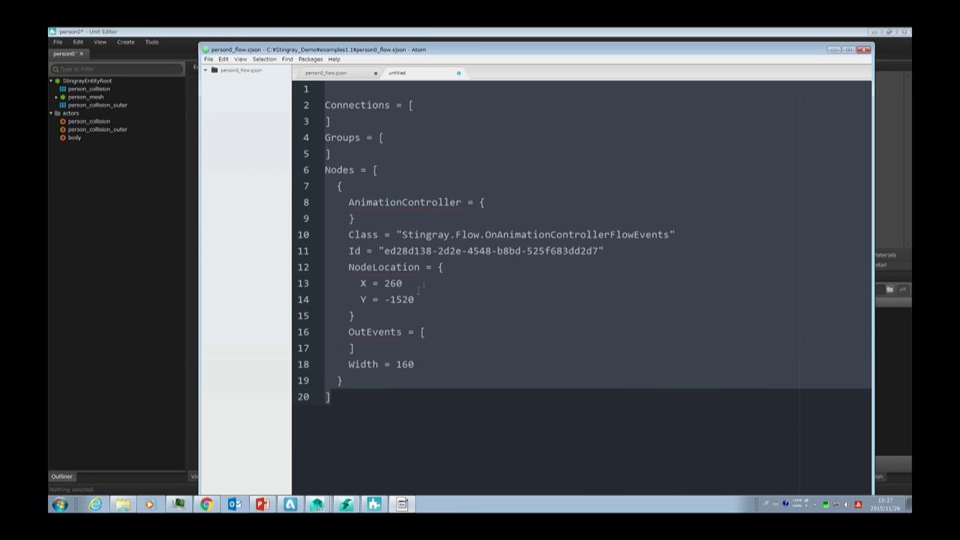
click(428, 299)
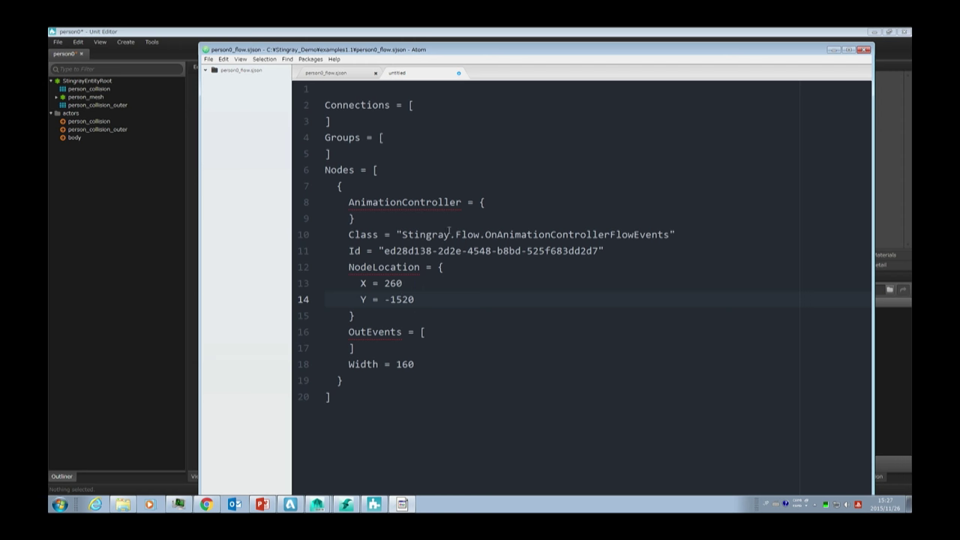
- Set the node's Width to 500 in the pasted text and copy the whole node definition
key(alt+Tab)
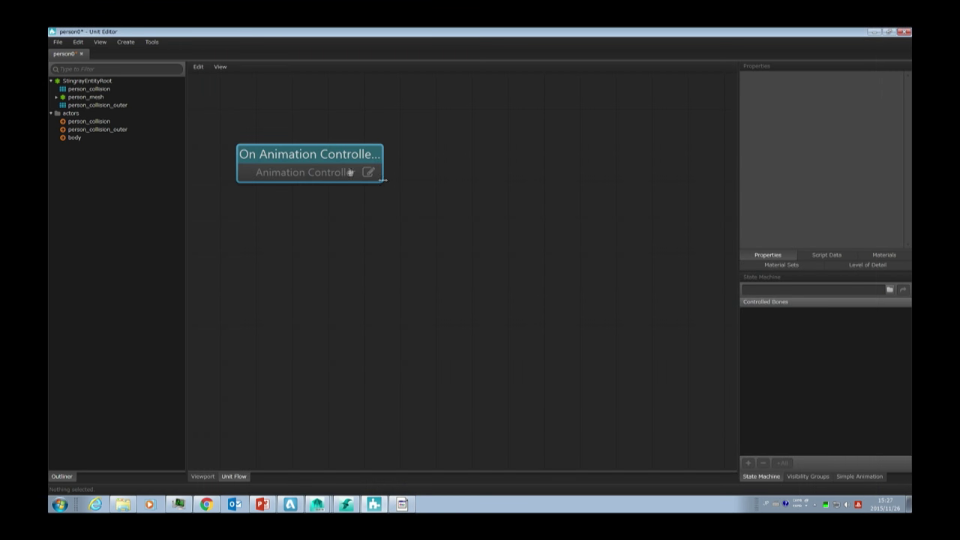
key(alt+Tab)
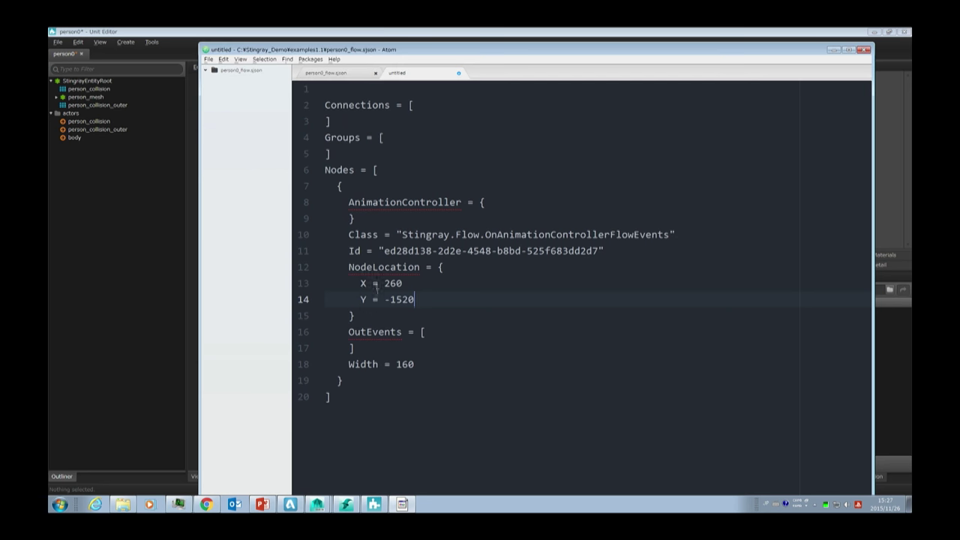
double_click(404, 364)
text(500)
drag(379, 401, 203, 106)
key(ctrl+c)
- Paste the edited node definition into person0's Unit Flow in the Unit Editor and place it below the original node
key(alt+Tab)
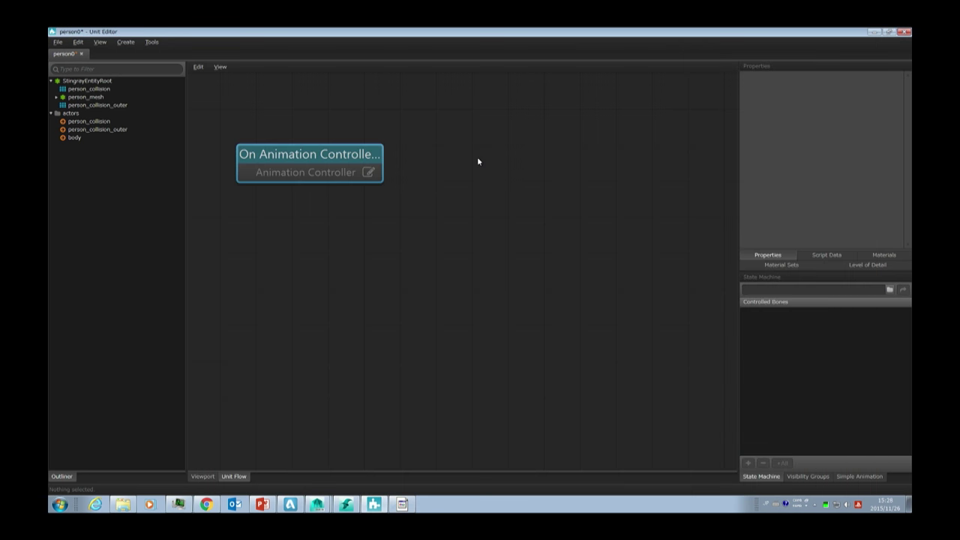
key(ctrl+v)
drag(512, 143, 255, 229)
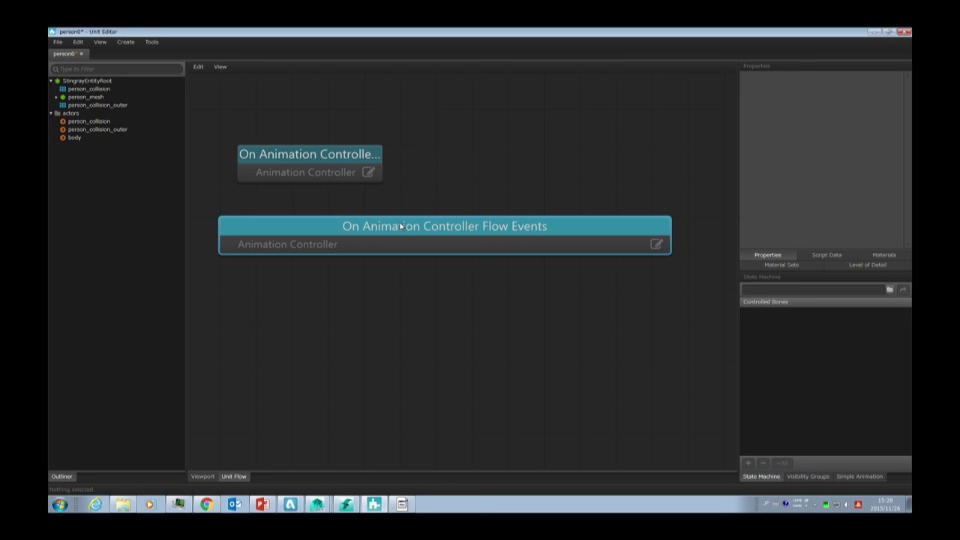
- Delete both On Animation Controller Flow Events nodes from person0's Unit Flow
key(Delete)
click(346, 163)
key(Delete)
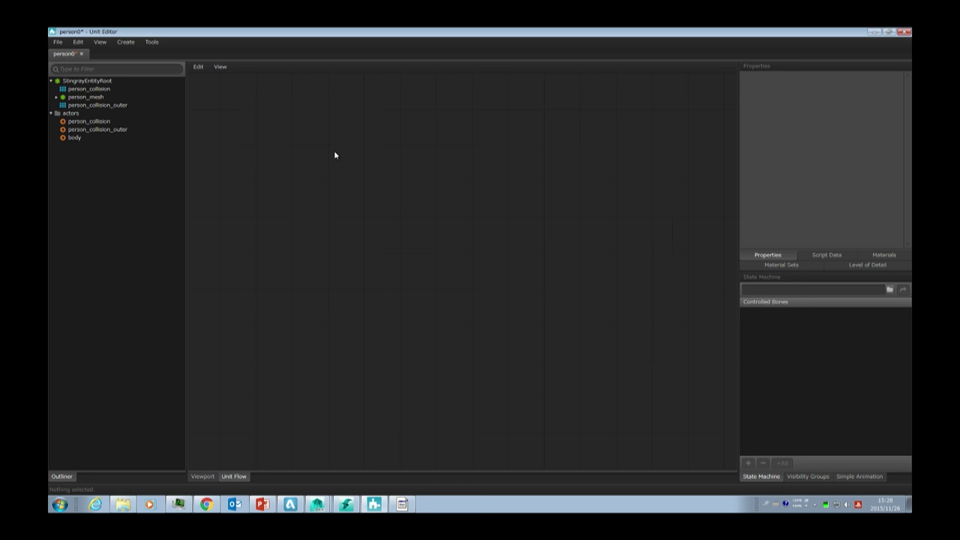
click(334, 152)
- Switch to Atom, look through person0_flow.sjson and select its entire contents
key(alt+Tab)
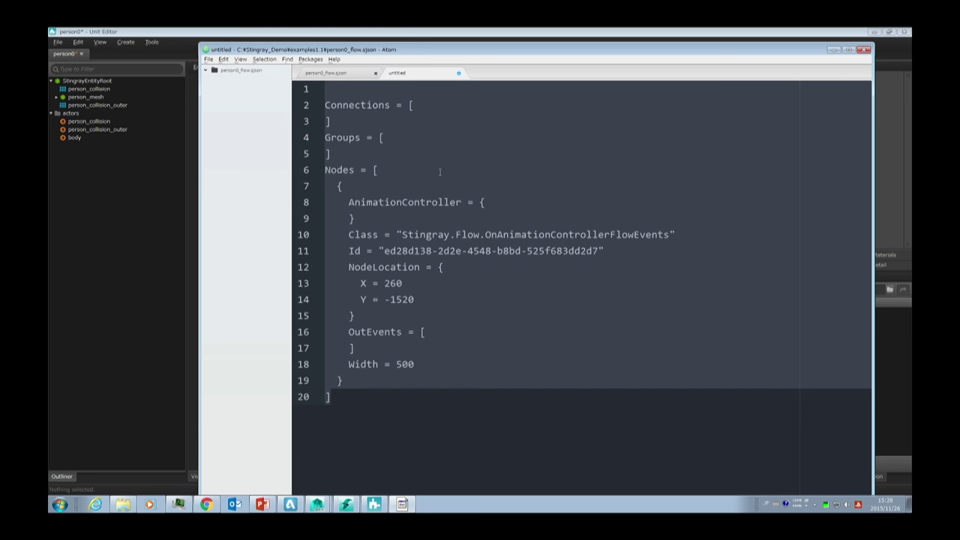
click(330, 72)
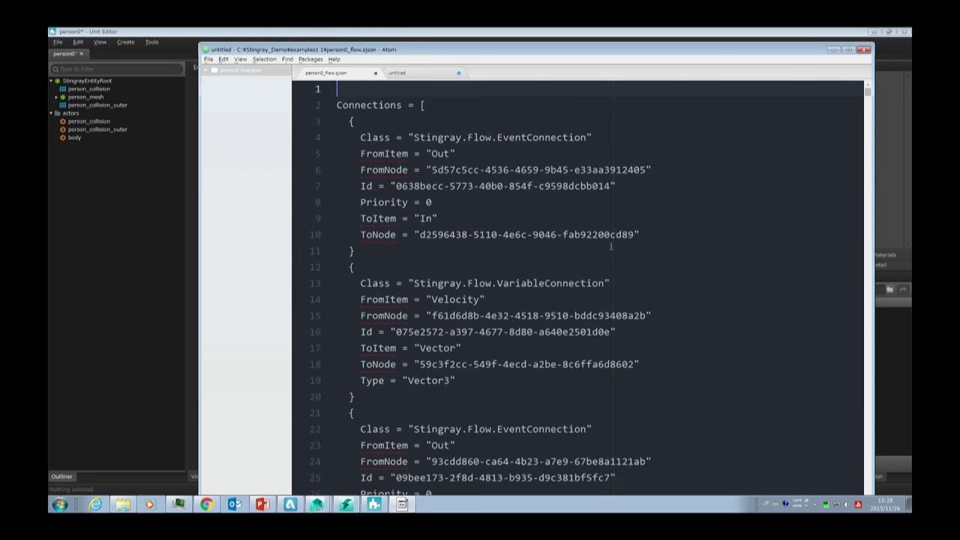
scroll(645, 258, down, 2)
drag(867, 92, 867, 473)
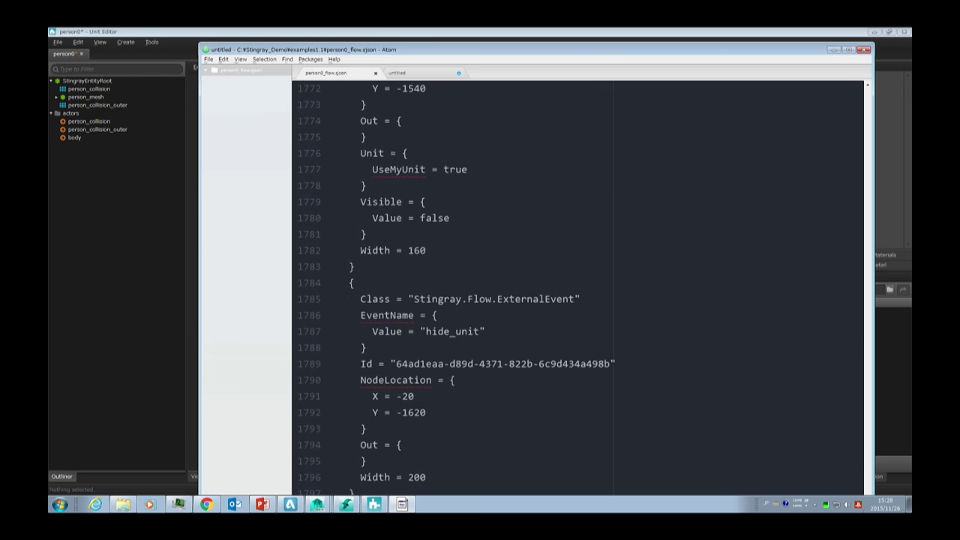
drag(867, 472, 866, 200)
click(782, 197)
key(ctrl+a)
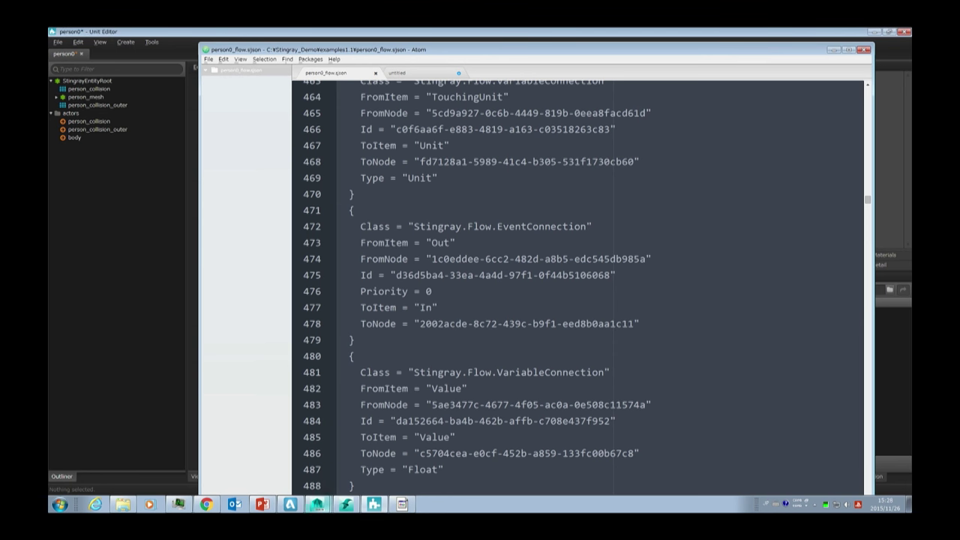
- Return to the Unit Editor and try to paste the person0_flow.sjson contents into person0's Unit Flow
click(373, 504)
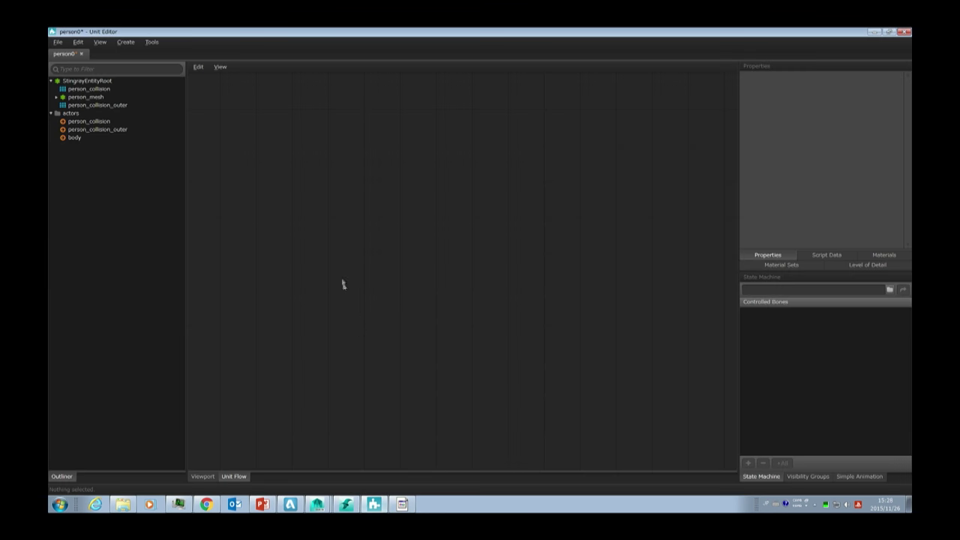
right_click(307, 217)
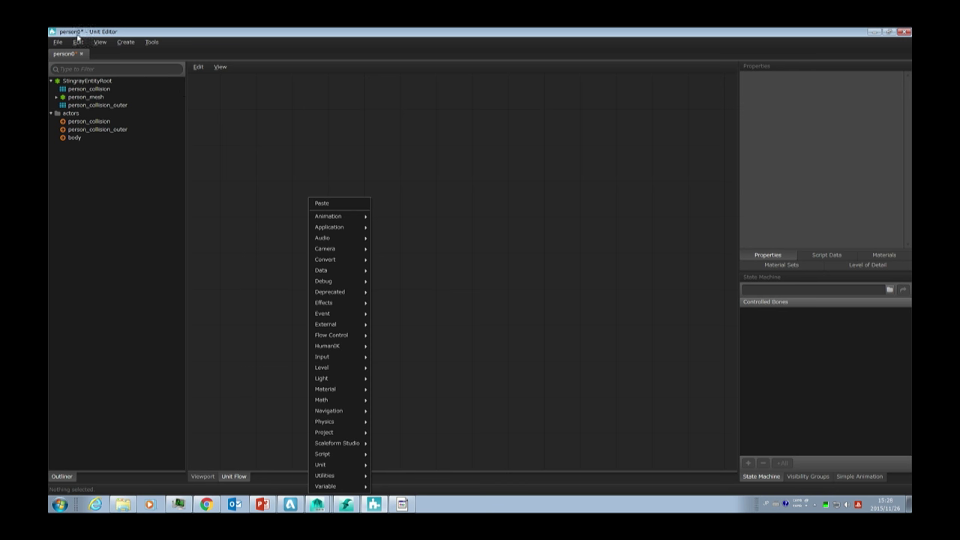
click(79, 43)
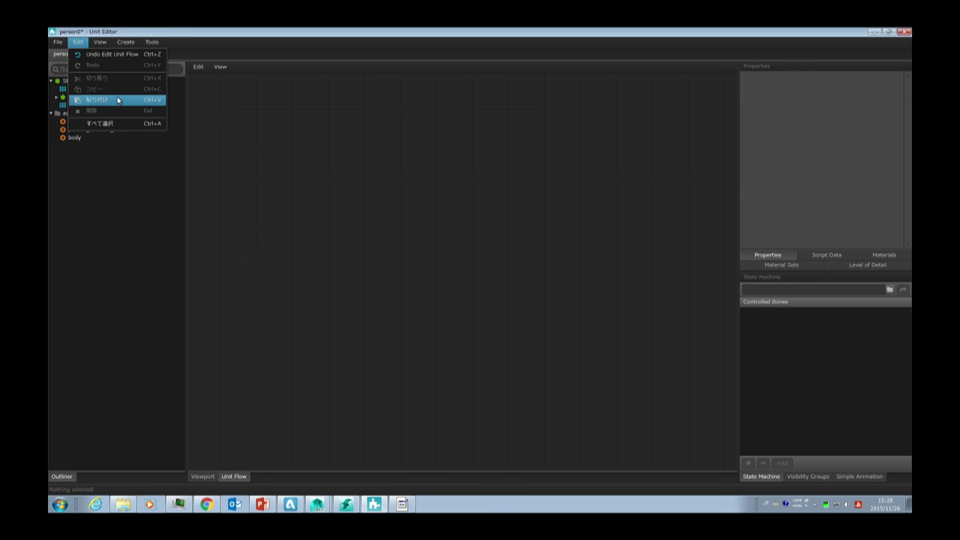
click(118, 99)
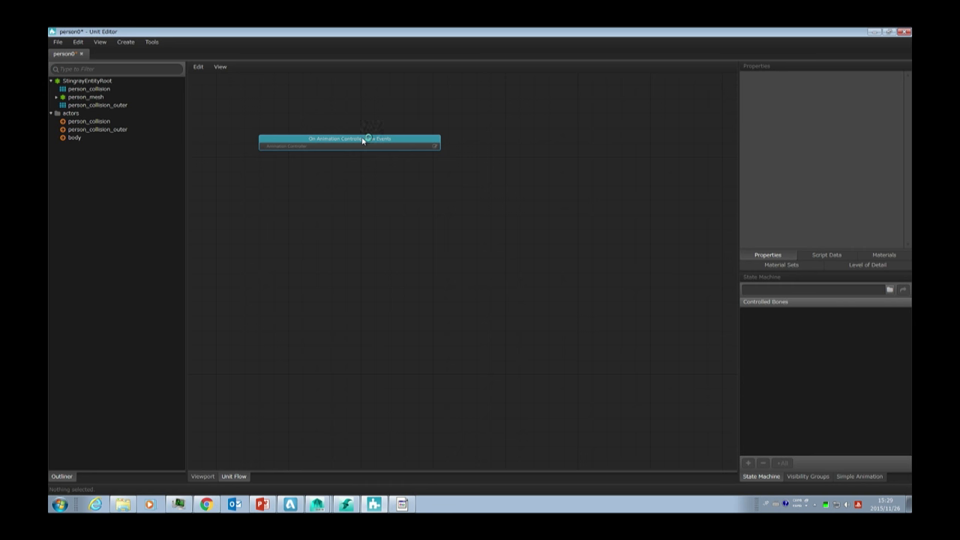
- Switch to Atom and copy the entire selected contents of person0_flow.sjson
key(alt+Tab)
click(448, 129)
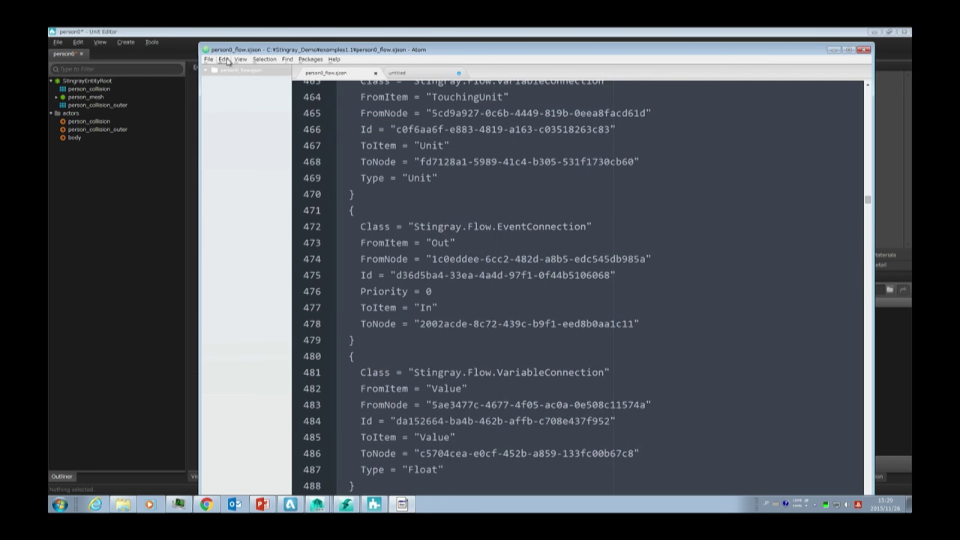
click(225, 59)
click(243, 114)
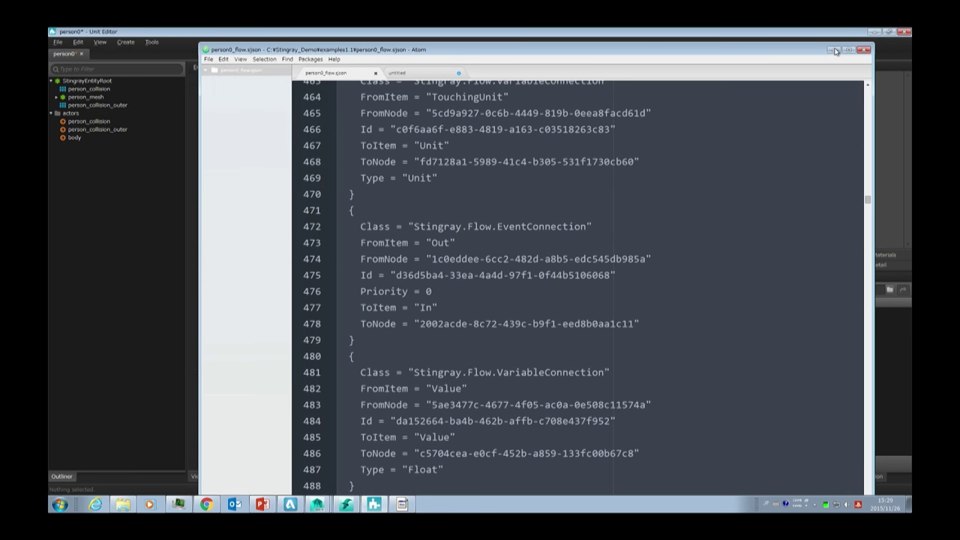
- Return to the Unit Editor and paste the copied flow graph into person0's Unit Flow, clearing the leftover node
key(alt+Tab)
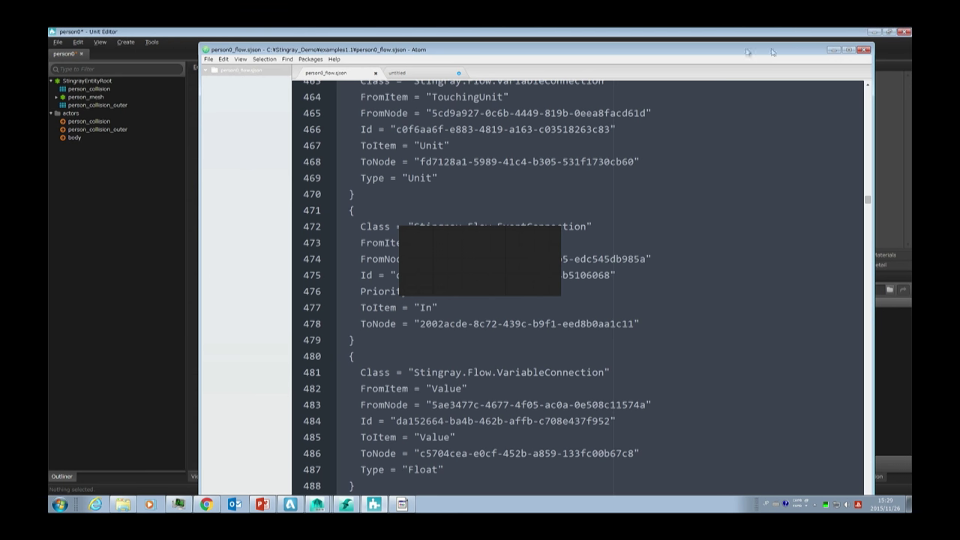
click(373, 503)
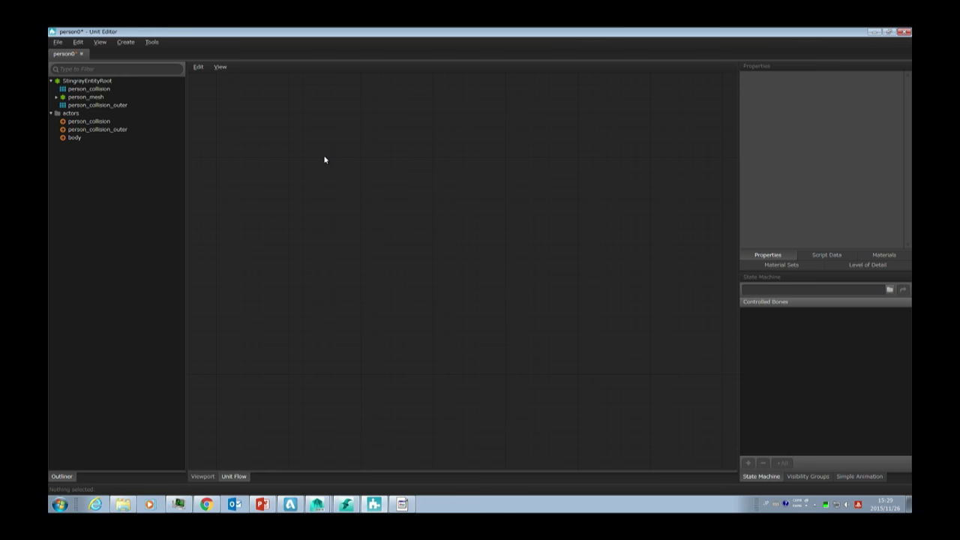
click(77, 43)
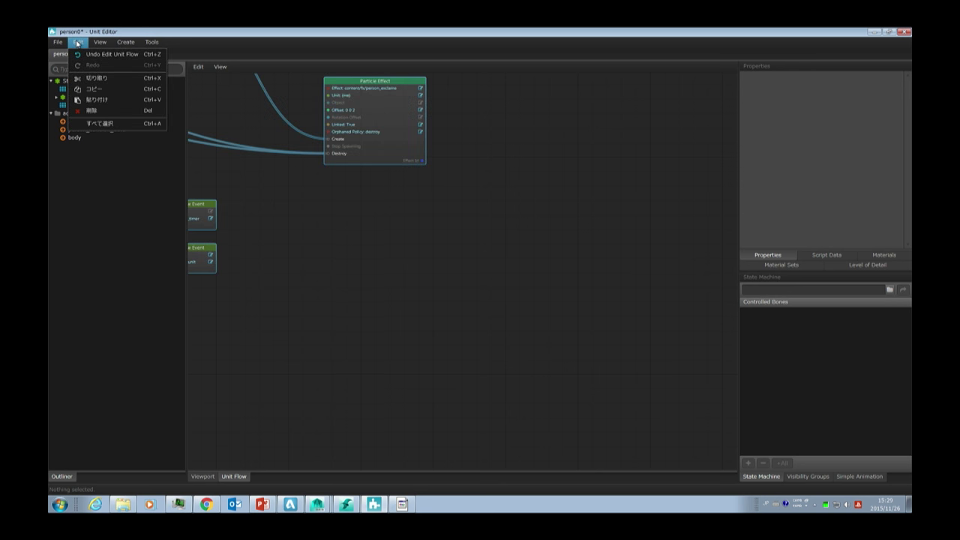
click(360, 217)
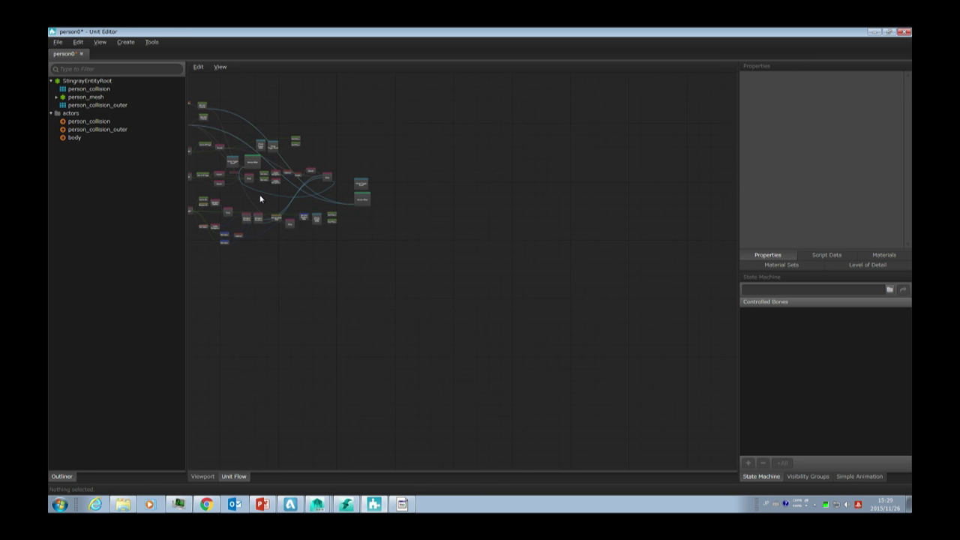
middle_drag(253, 199, 431, 254)
scroll(428, 262, up, 3)
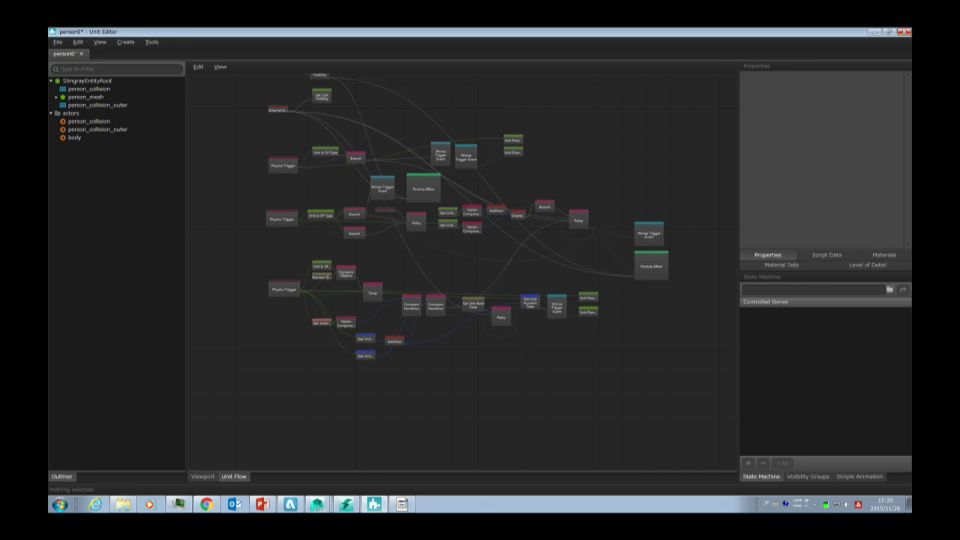
- Close person0's Unit Editor and minimise the Atom and file browser windows to get back to the Stingray Editor
click(906, 32)
click(450, 301)
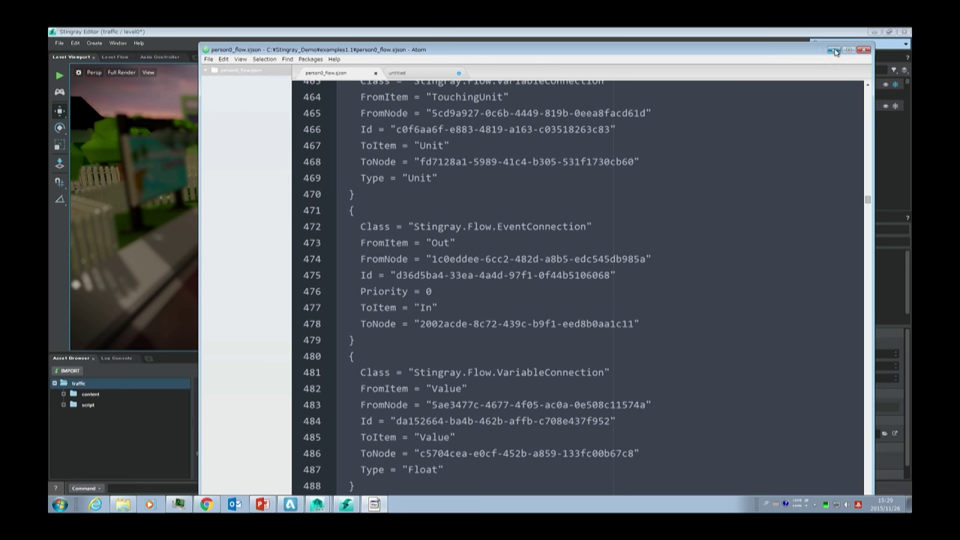
click(833, 50)
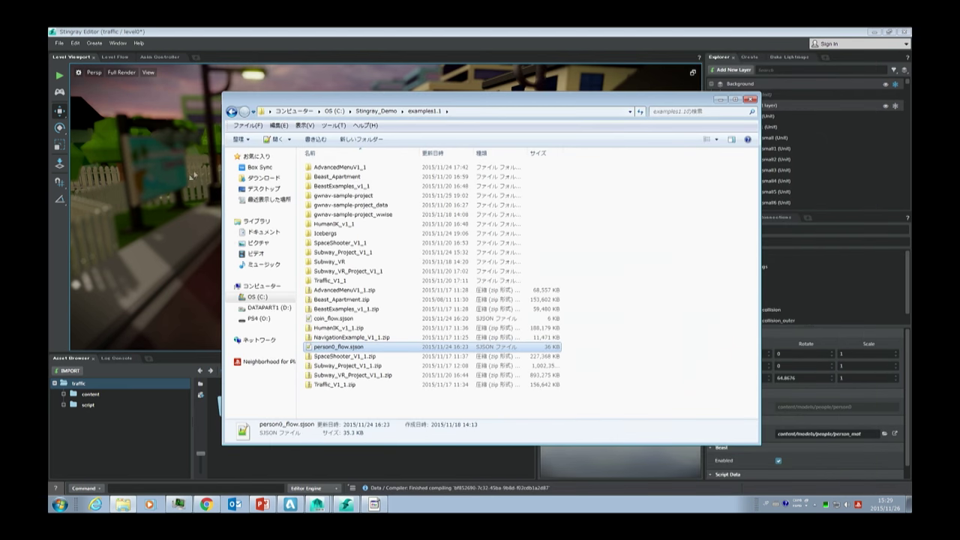
click(719, 100)
- Run the test level for level0, start the game to try the person behaviour, and quit the test
click(60, 76)
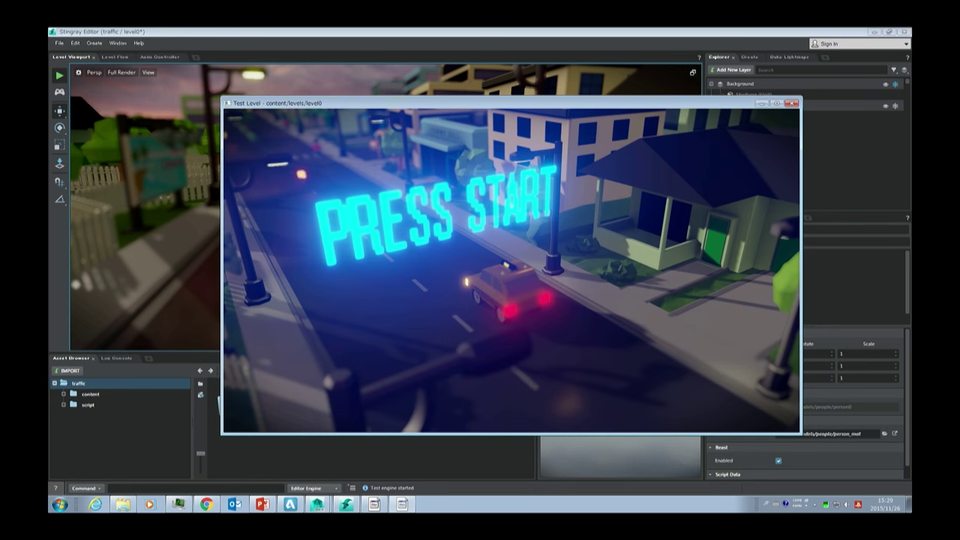
key(Return)
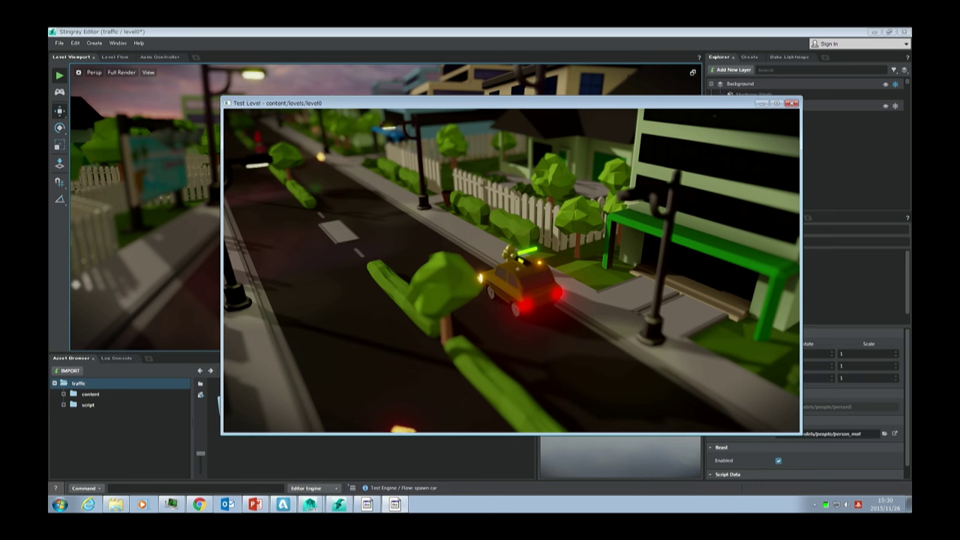
key(Escape)
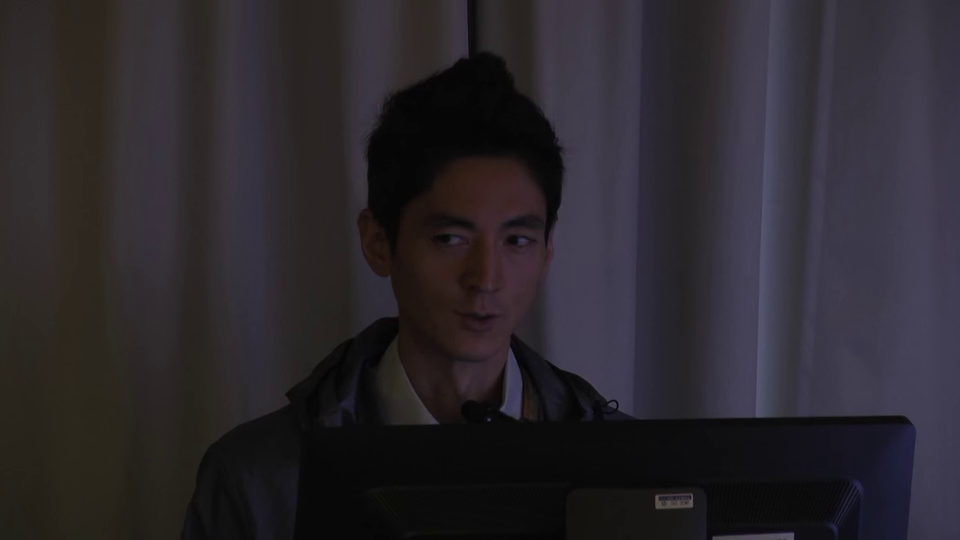
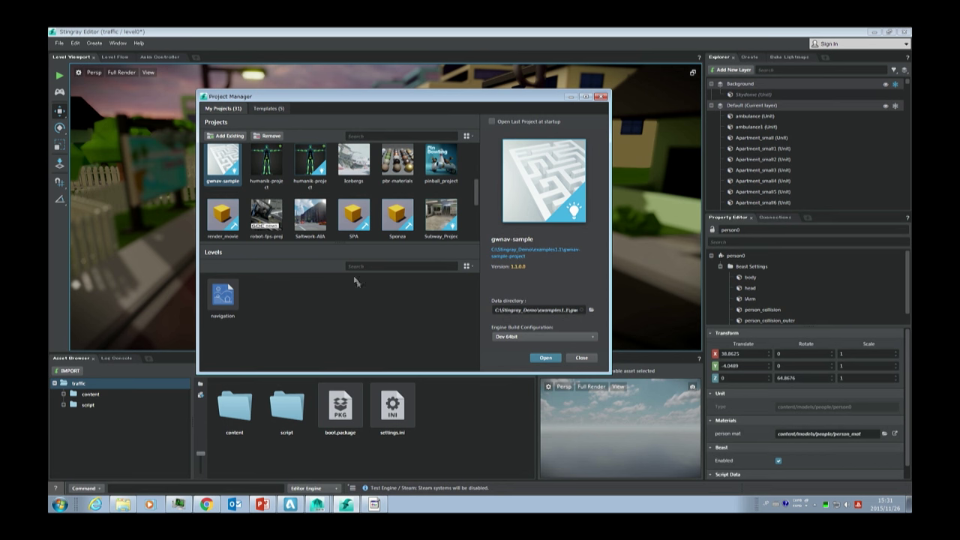
- Open the navigation level of the gwnav-sample project, discarding the unsaved changes to level0
click(223, 301)
click(545, 358)
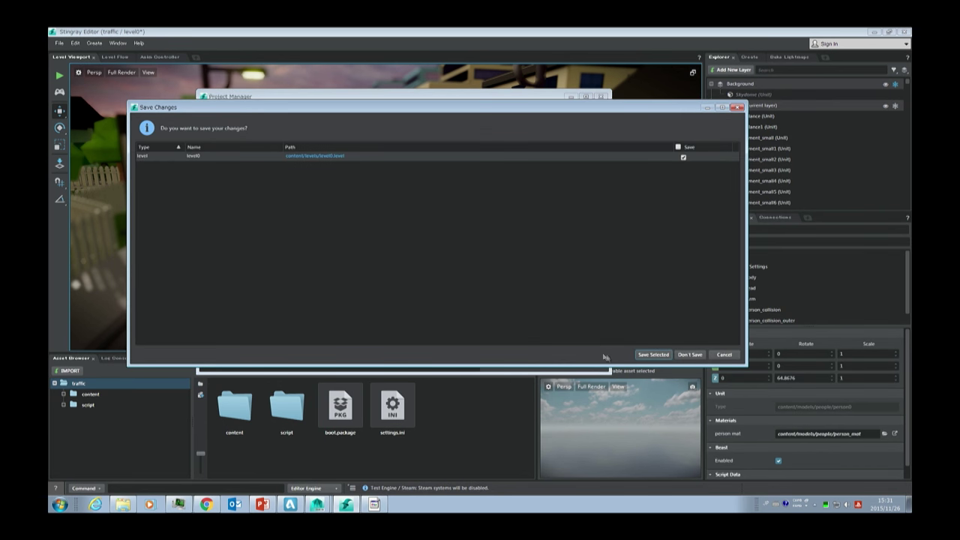
click(690, 355)
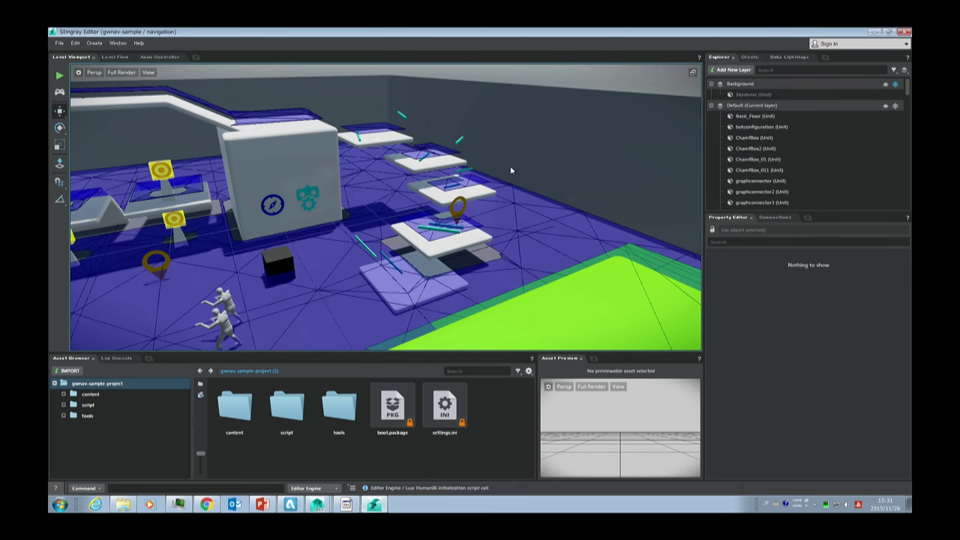
- Open the Navigation window with the NavMesh settings and leave it floating over the level viewport
click(488, 179)
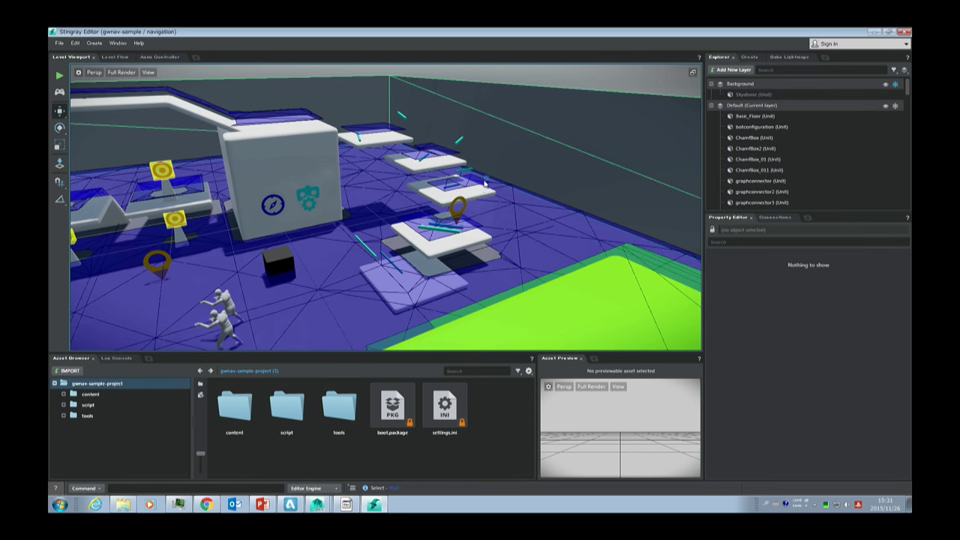
key(super)
key(super)
alt+right_drag(488, 179, 399, 242)
alt+drag(398, 242, 196, 80)
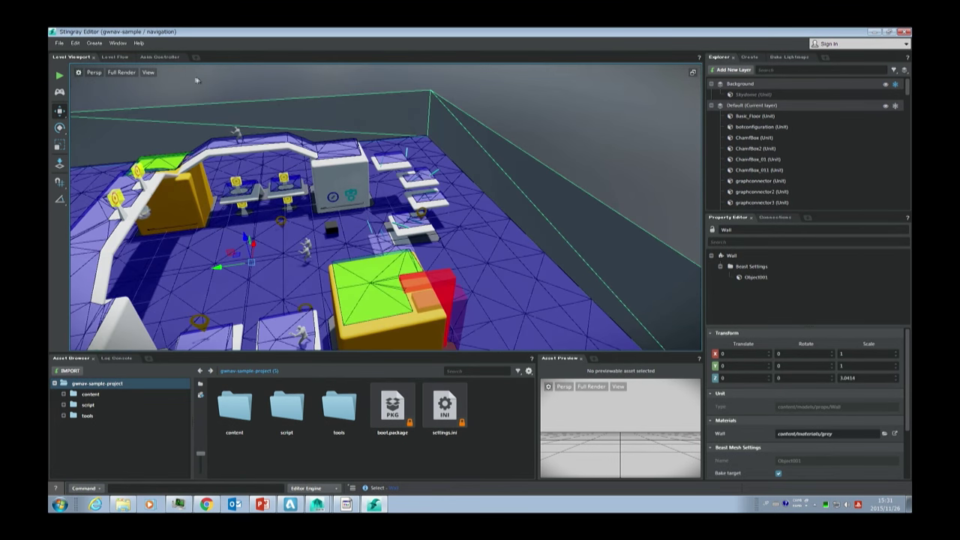
click(117, 43)
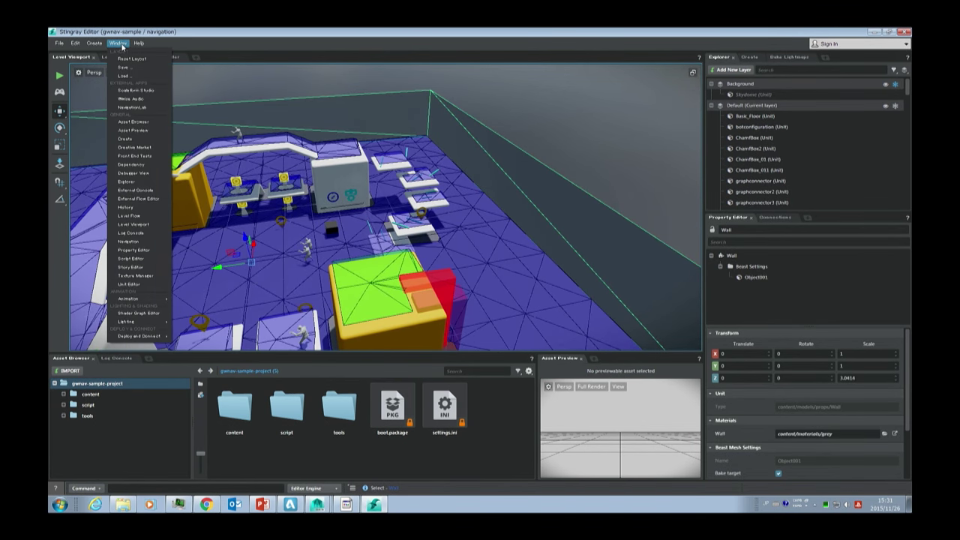
click(129, 241)
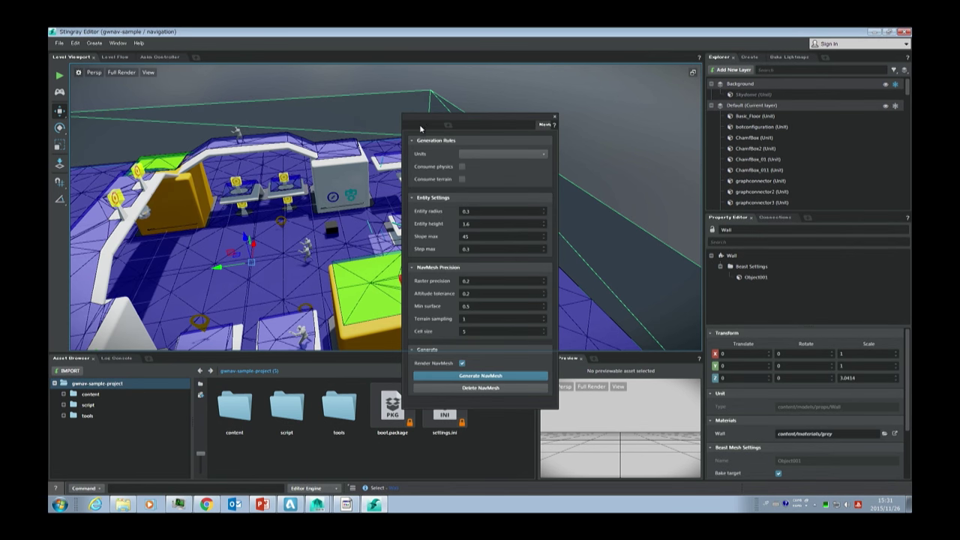
drag(420, 129, 757, 58)
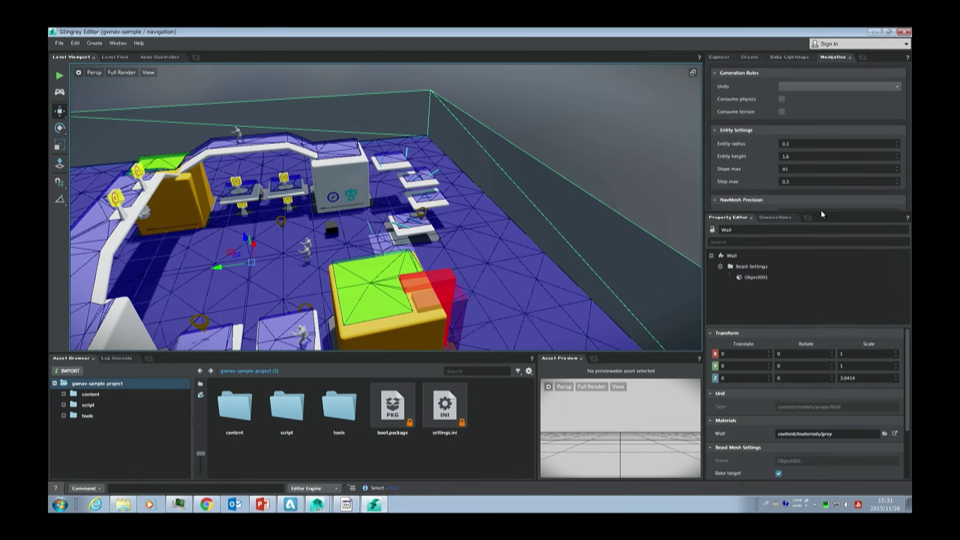
drag(829, 58, 561, 95)
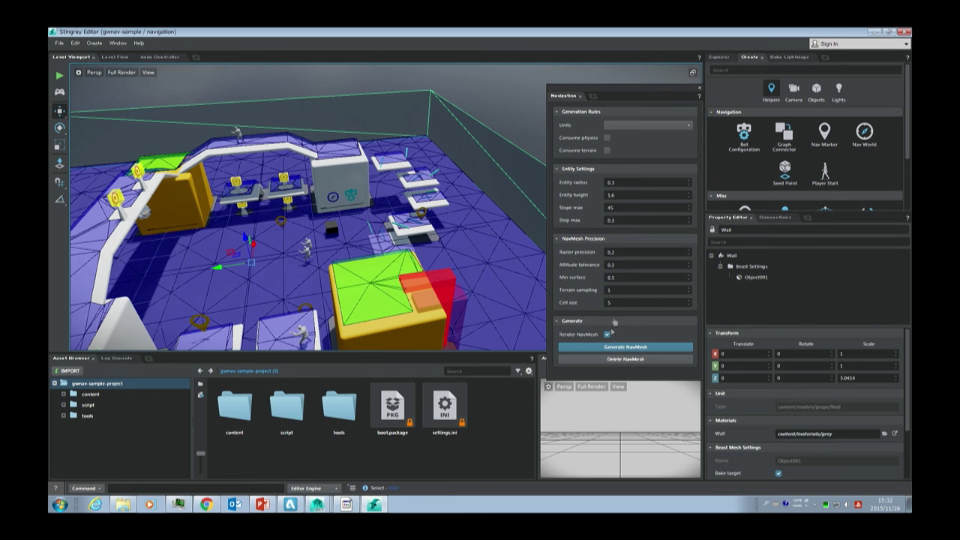
- Try to delete the level's existing NavMesh
click(633, 360)
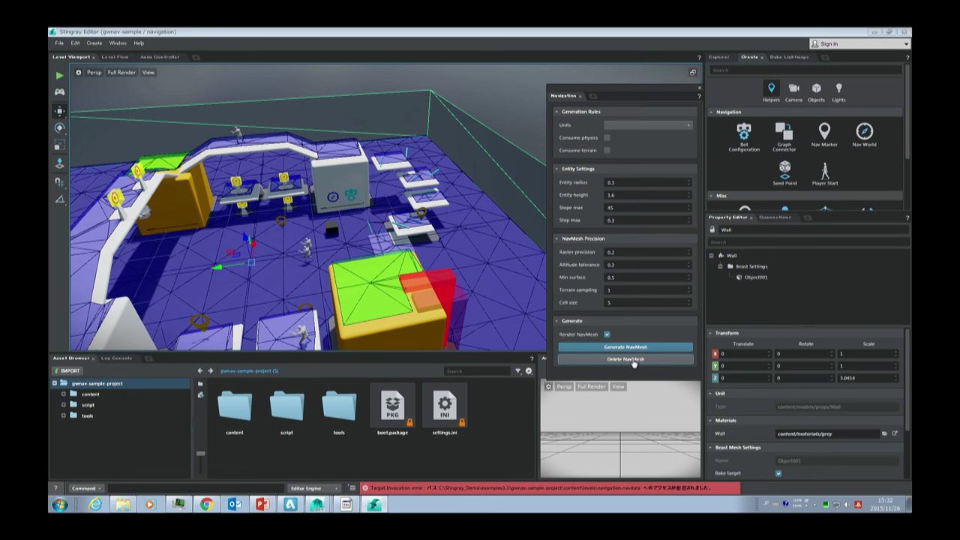
click(633, 361)
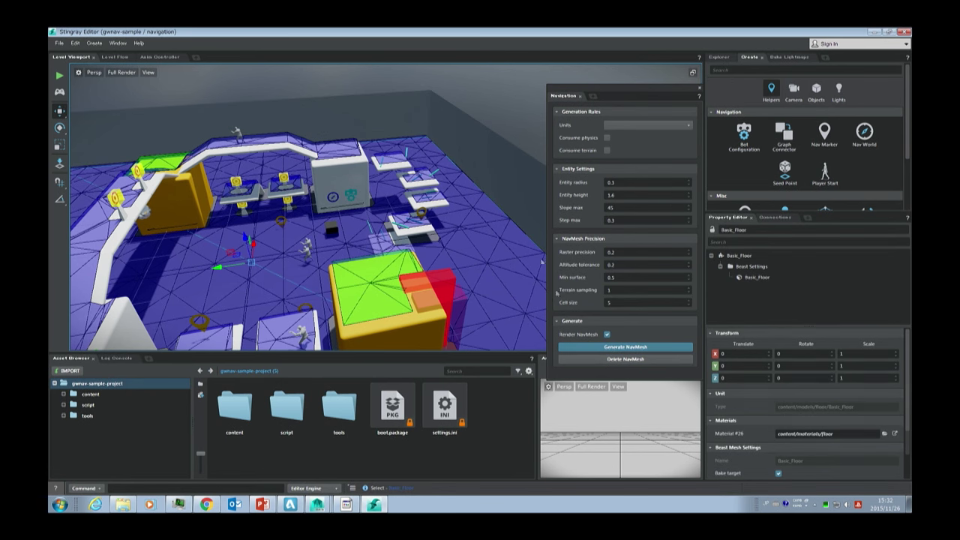
click(615, 358)
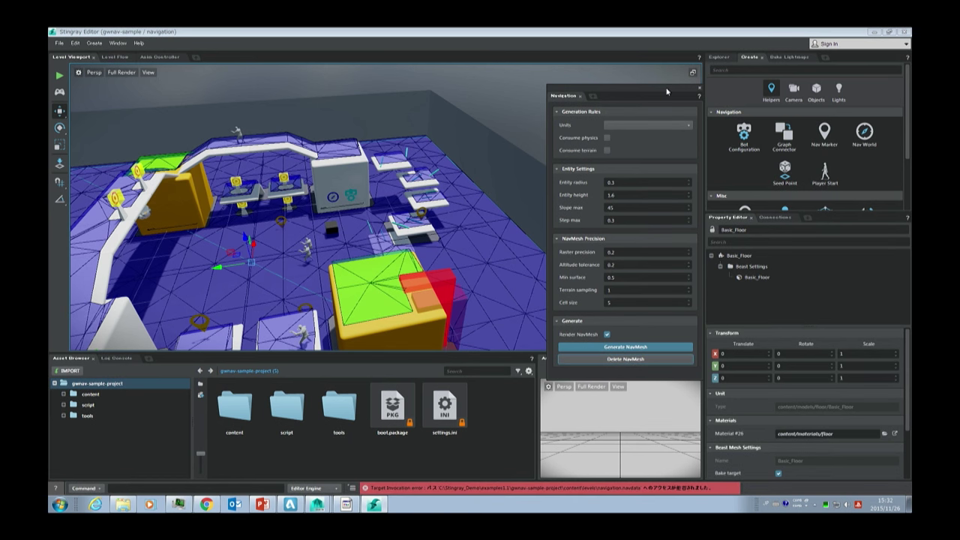
- Set the NavMesh generation rule for units to All Units and try deleting the NavMesh again
click(699, 88)
drag(702, 88, 680, 91)
click(723, 123)
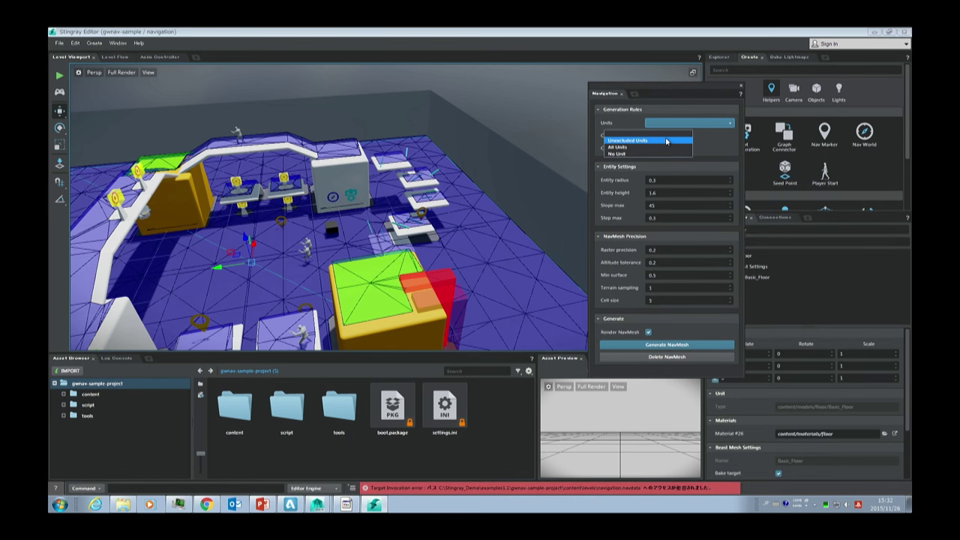
click(643, 147)
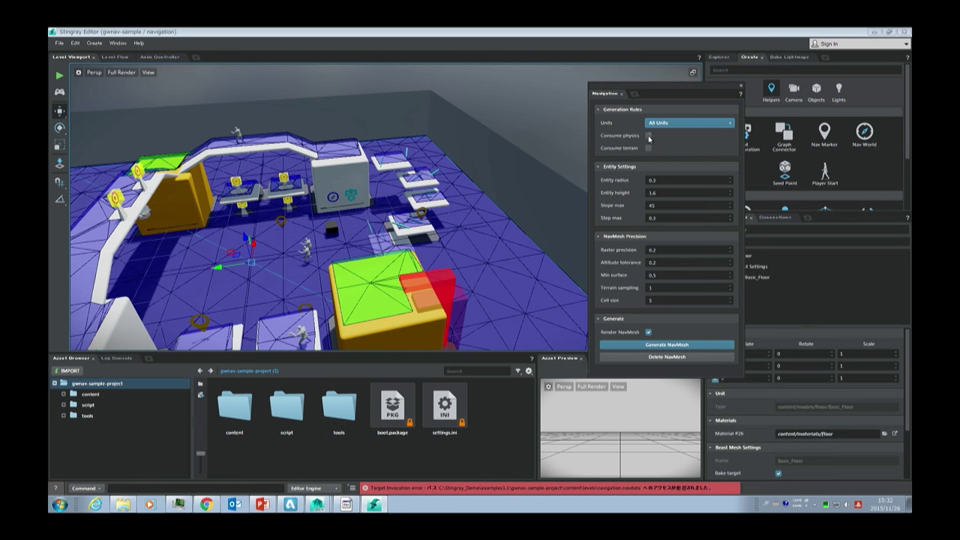
click(663, 357)
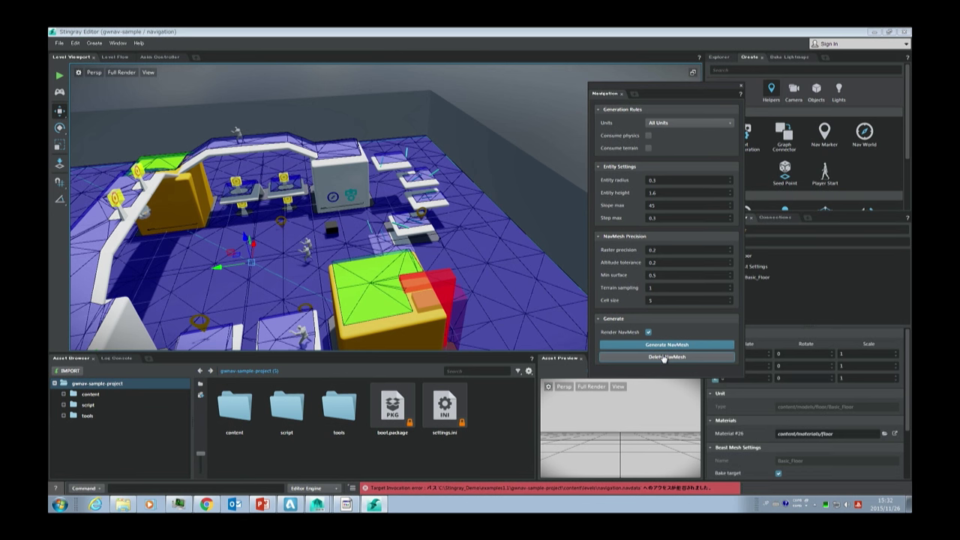
click(744, 84)
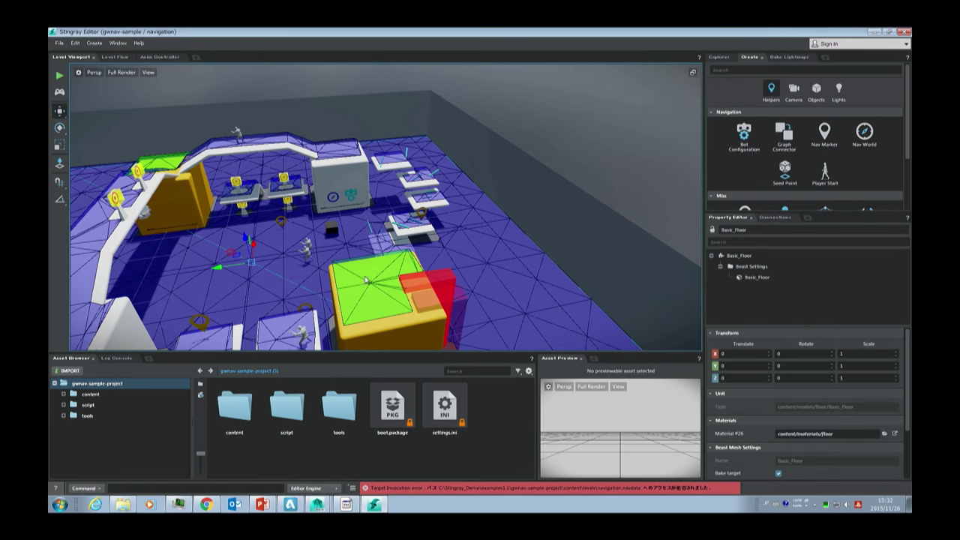
- In the file browser, remove the read-only attribute from the gwnav-sample-project folder, including all its subfolders and files
click(126, 505)
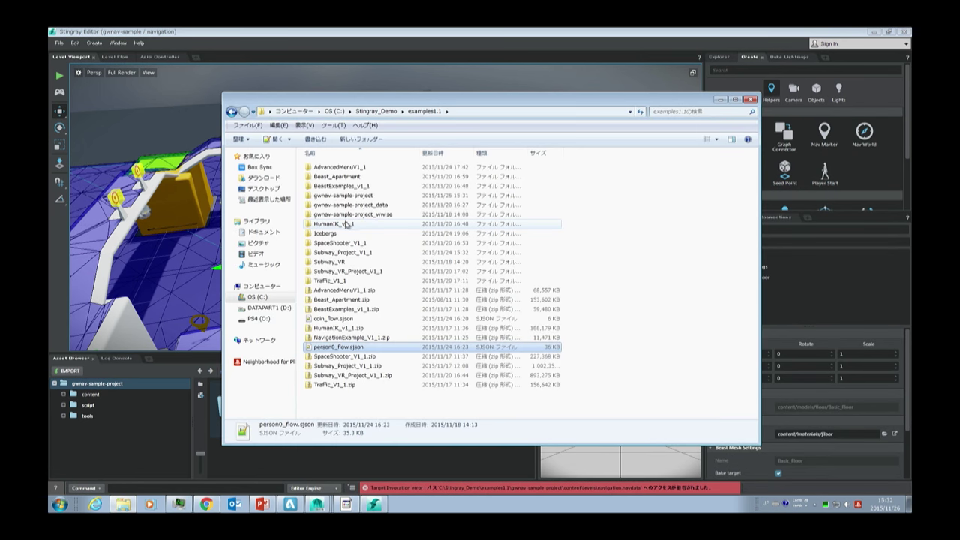
click(355, 196)
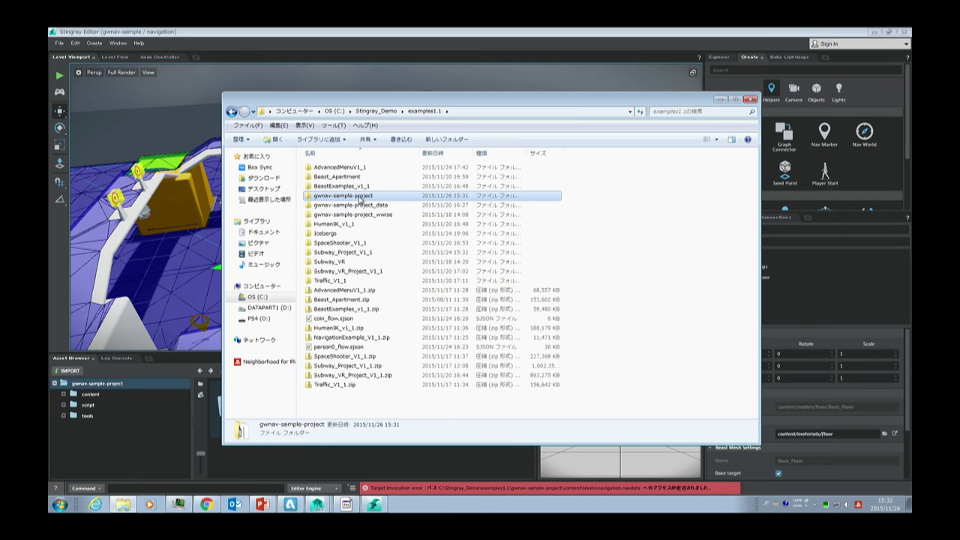
right_click(360, 200)
click(398, 447)
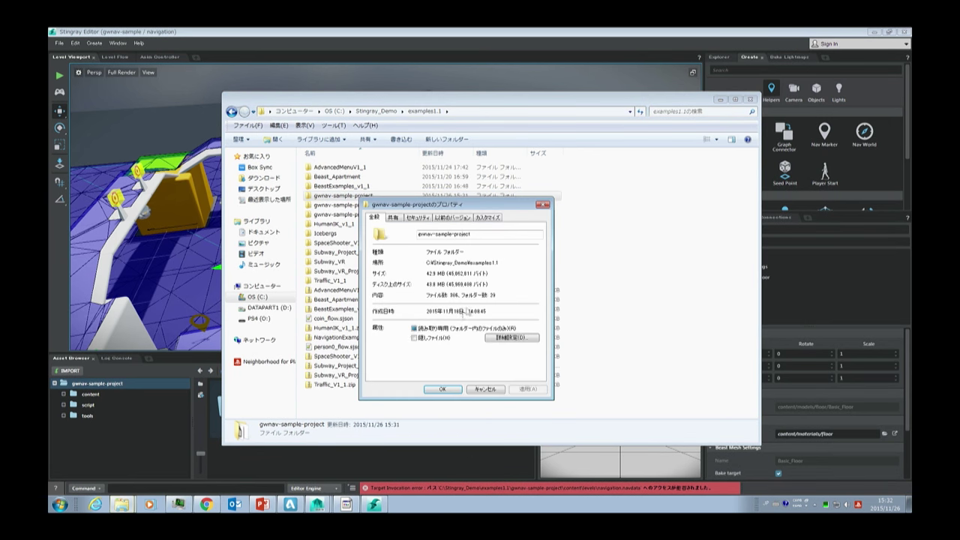
click(419, 327)
click(528, 389)
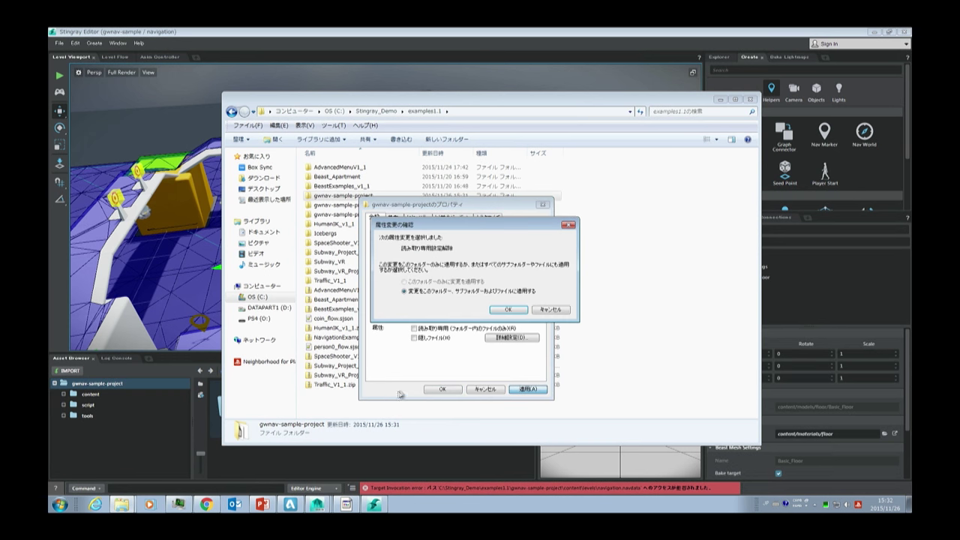
click(507, 312)
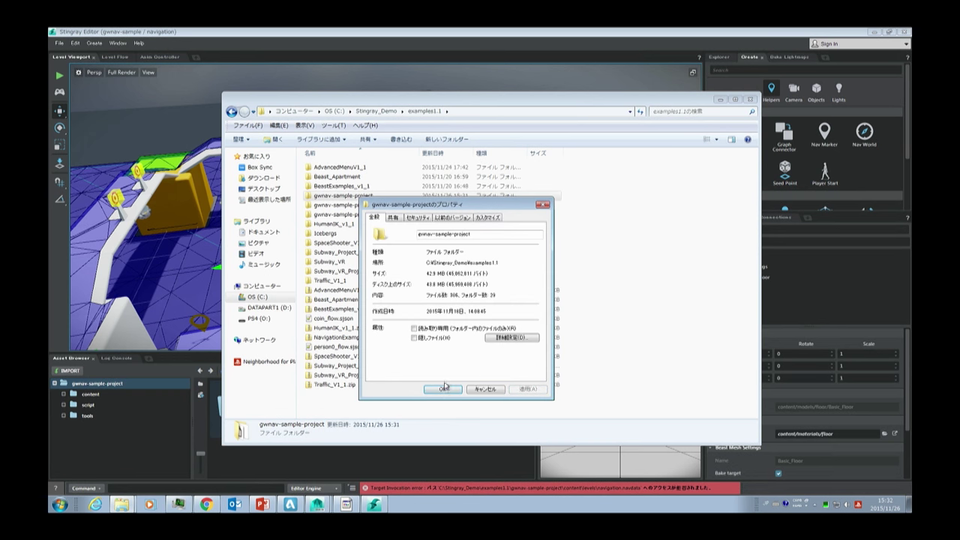
click(444, 389)
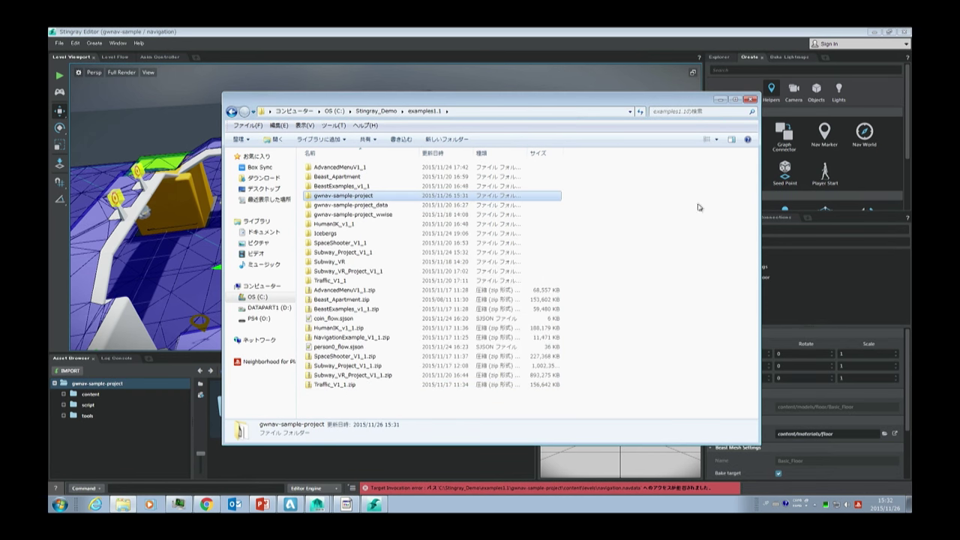
click(719, 99)
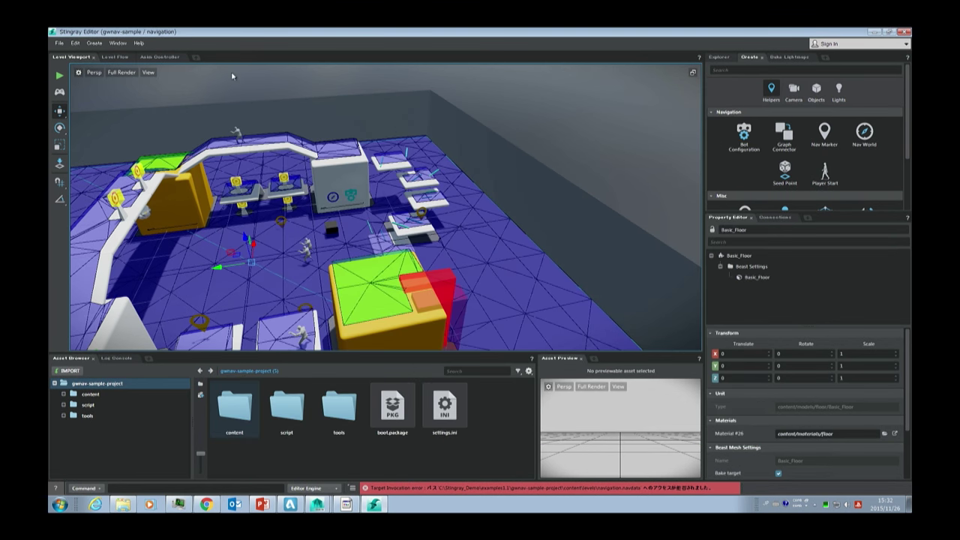
- Open the Navigation window and dock it beside the level viewport
click(118, 43)
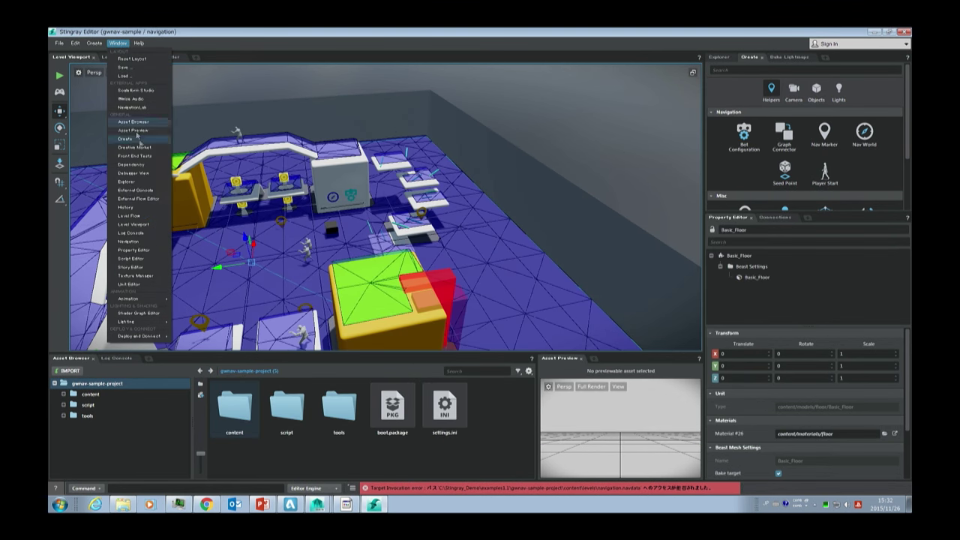
click(136, 243)
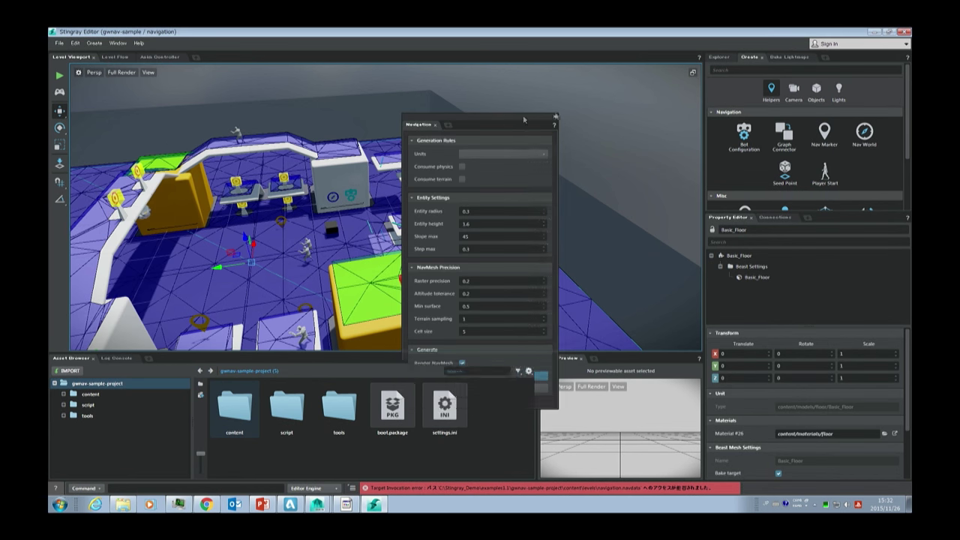
double_click(523, 119)
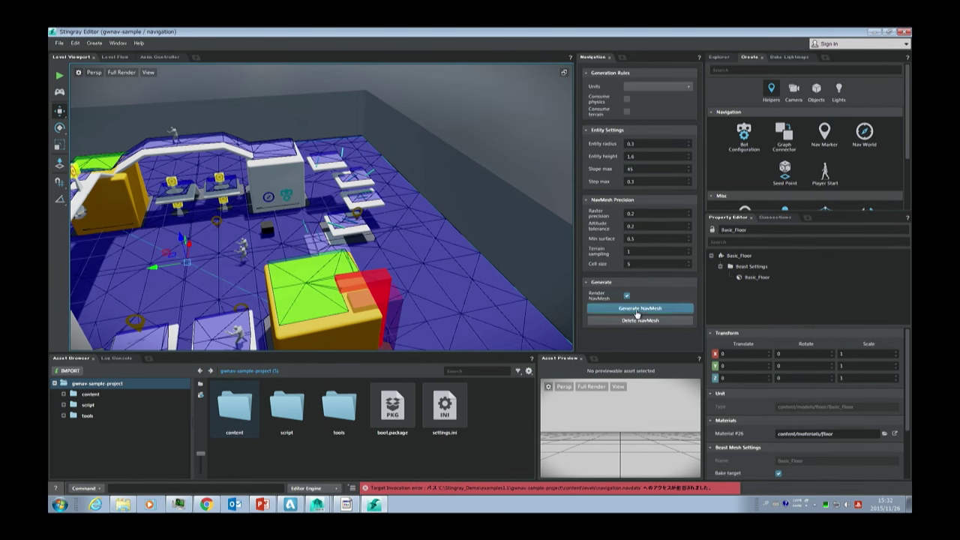
- Generate and delete the level's NavMesh repeatedly, finishing with a newly generated NavMesh
click(637, 312)
click(628, 321)
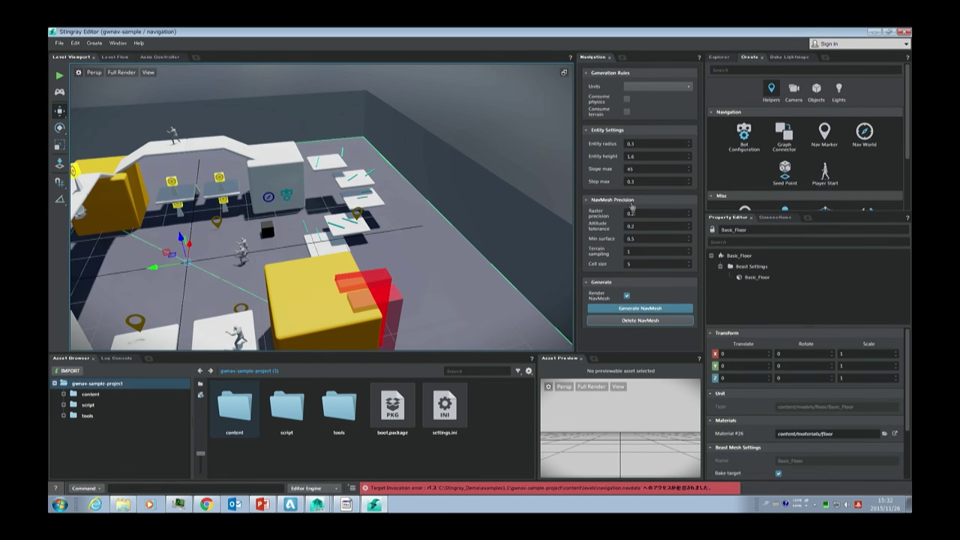
click(629, 309)
click(638, 320)
click(639, 309)
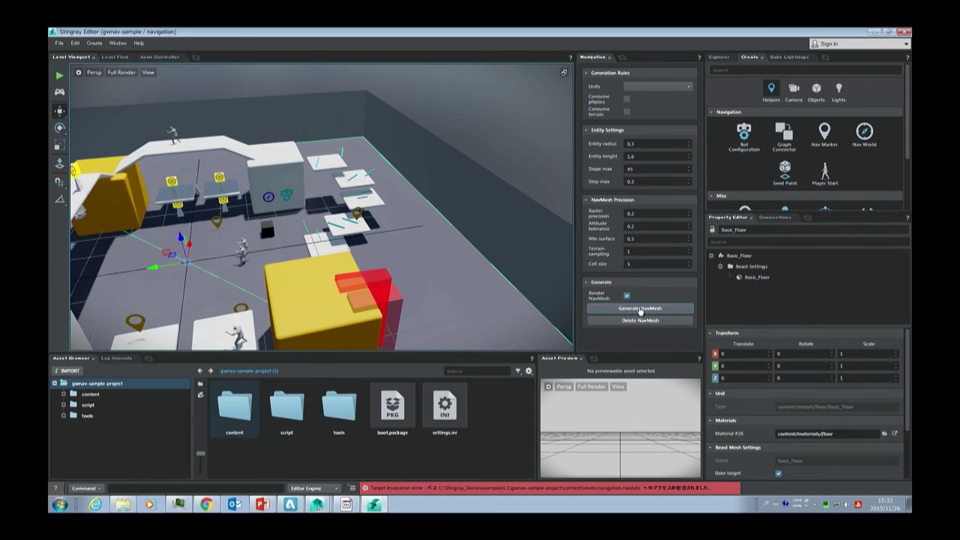
- Set the entity's Slope max to 20 and regenerate the NavMesh
double_click(637, 168)
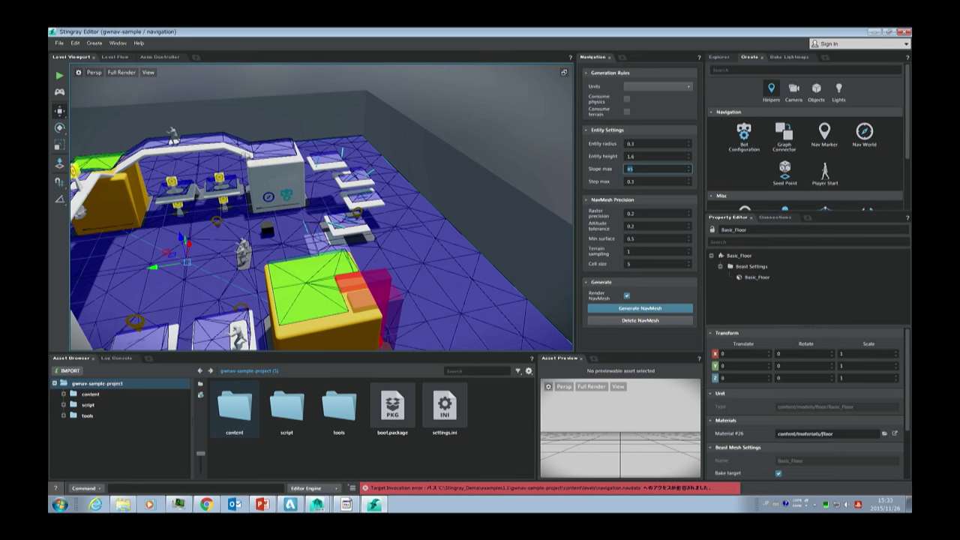
alt+drag(264, 144, 561, 185)
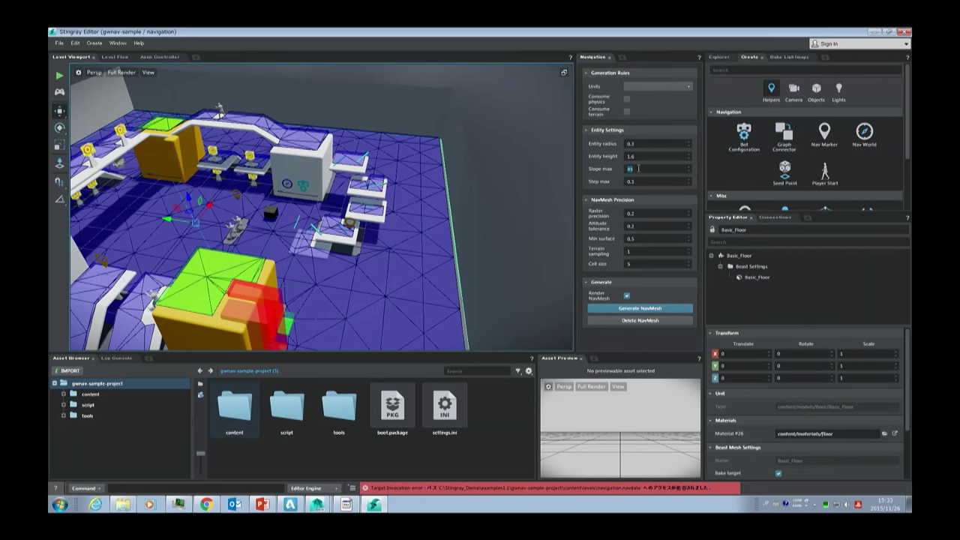
text(20)
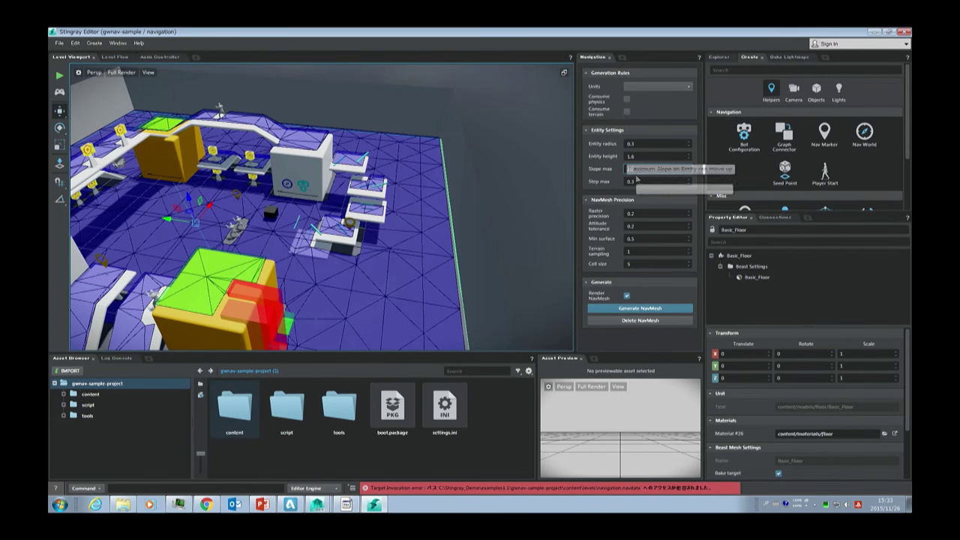
click(639, 309)
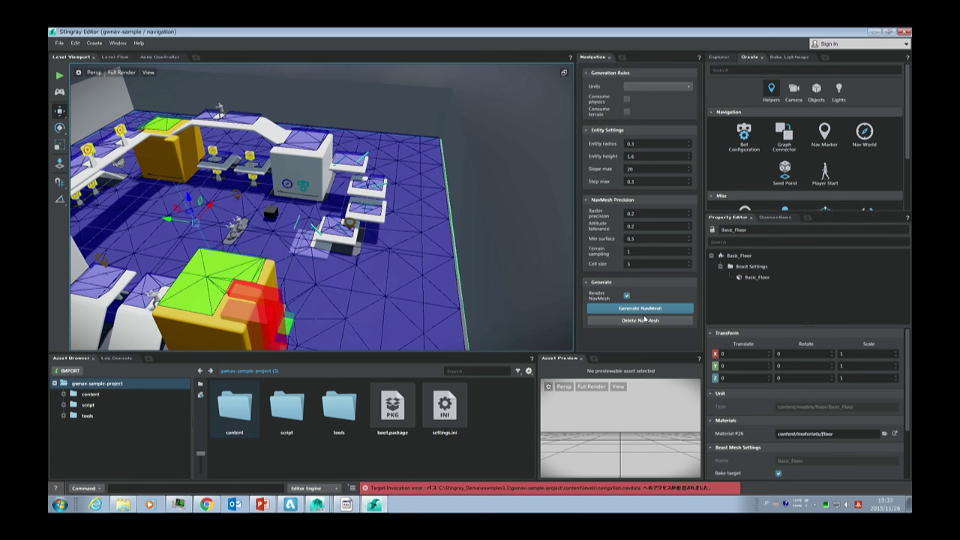
- Set the entity's Slope max to 45 and generate the NavMesh again
double_click(644, 168)
text(40)
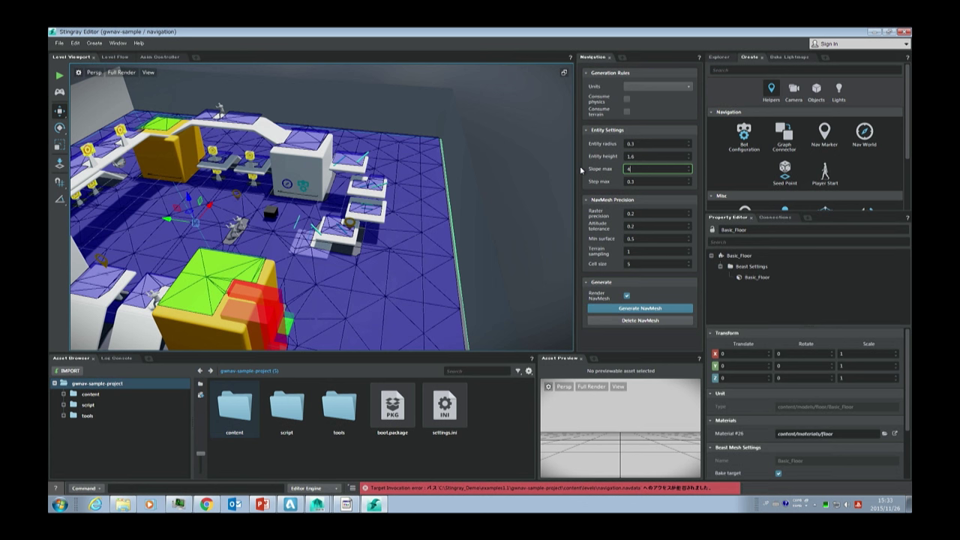
key(BackSpace)
text(5)
click(654, 310)
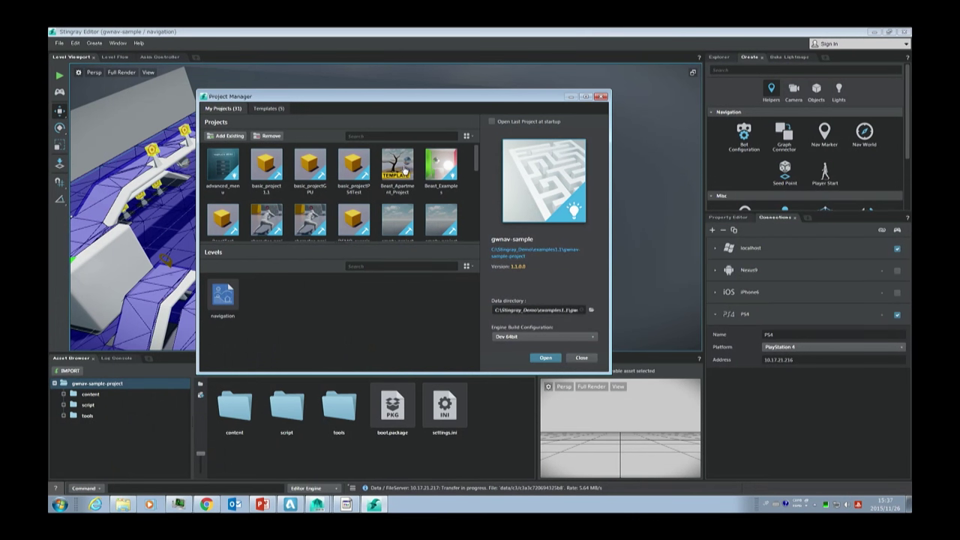
- Open the apartment level of Beast_Apartment_Project and show the Property Editor
click(403, 169)
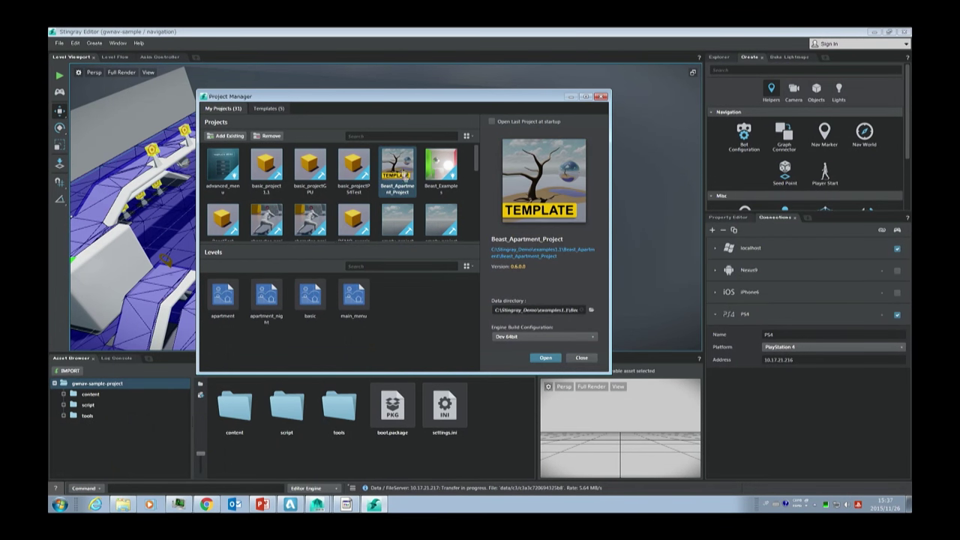
click(222, 299)
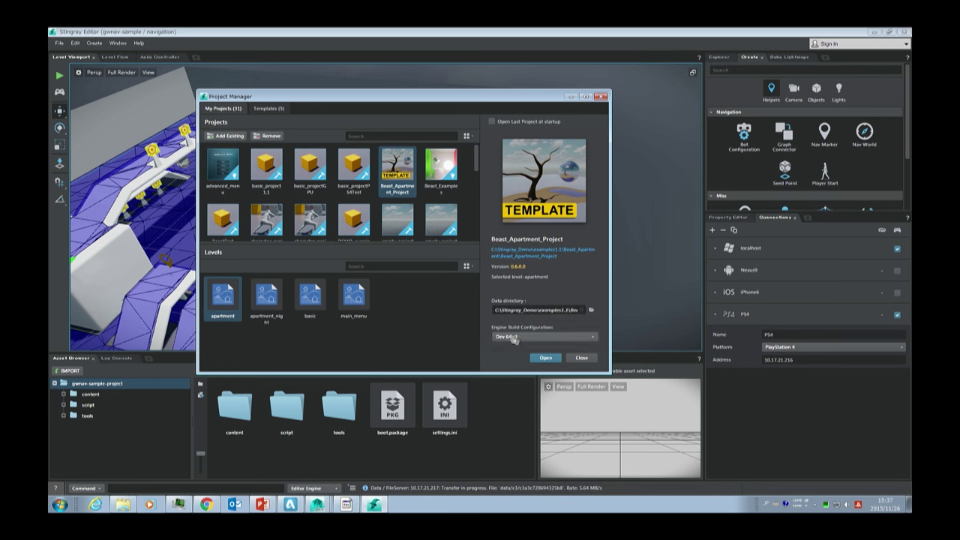
click(545, 359)
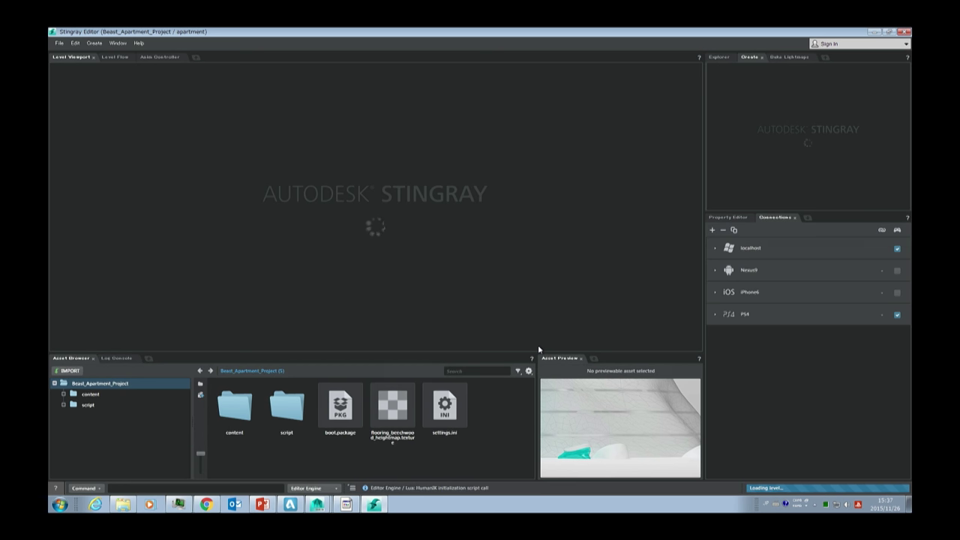
click(728, 218)
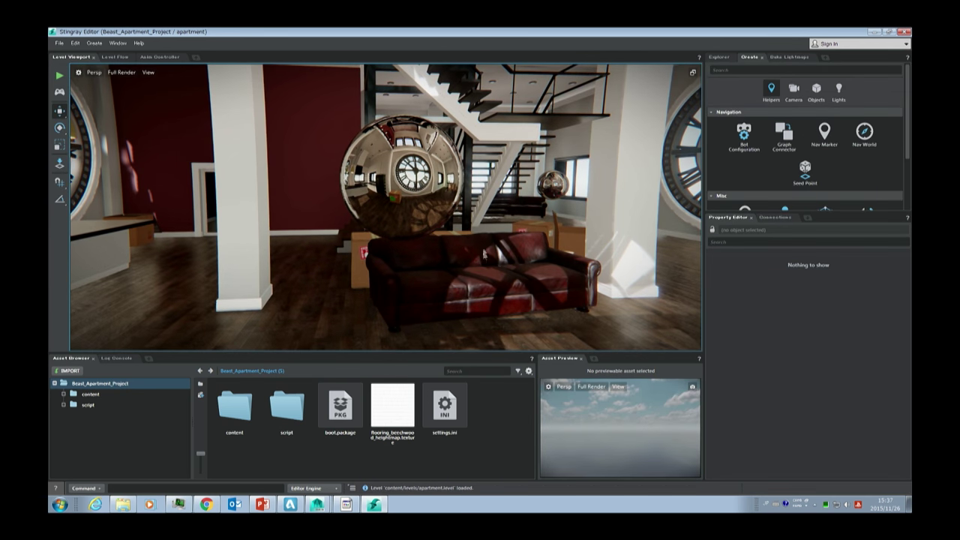
- Show the Explorer for the apartment level and create a Shading Environment in it
right_drag(532, 218, 411, 213)
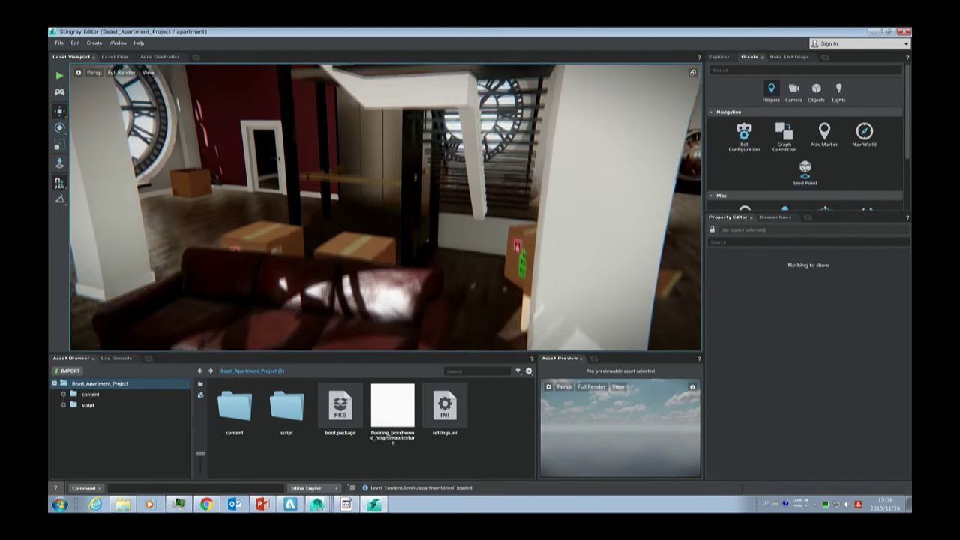
key(s)
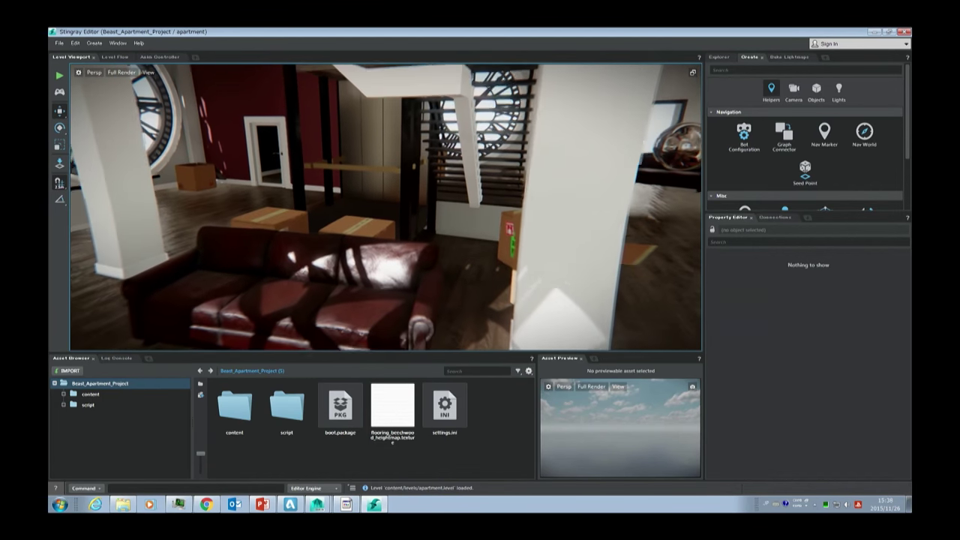
key(a)
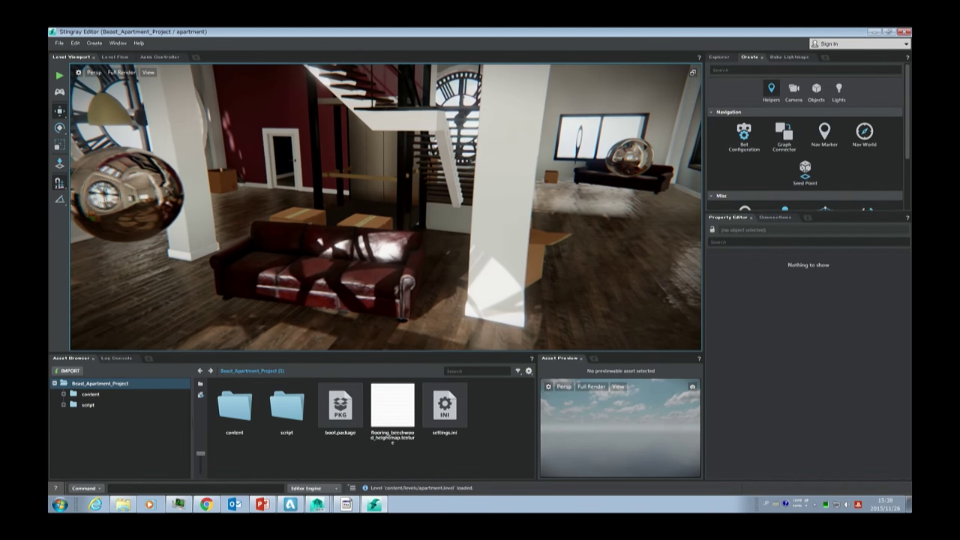
key(d)
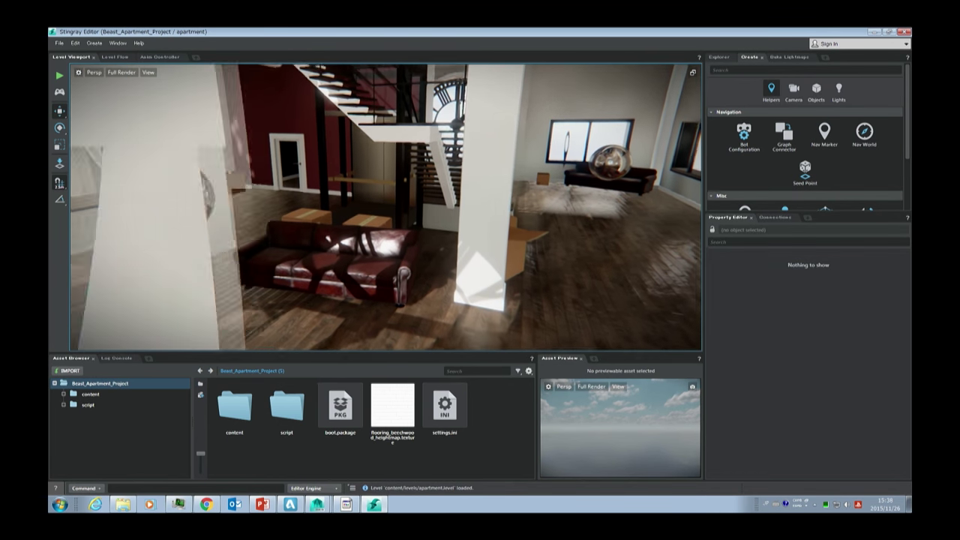
key(q)
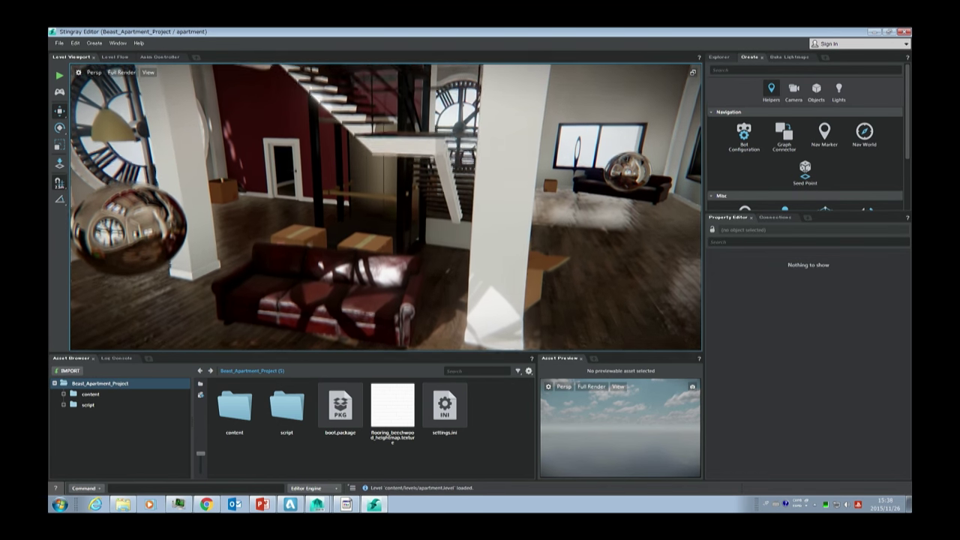
key(q)
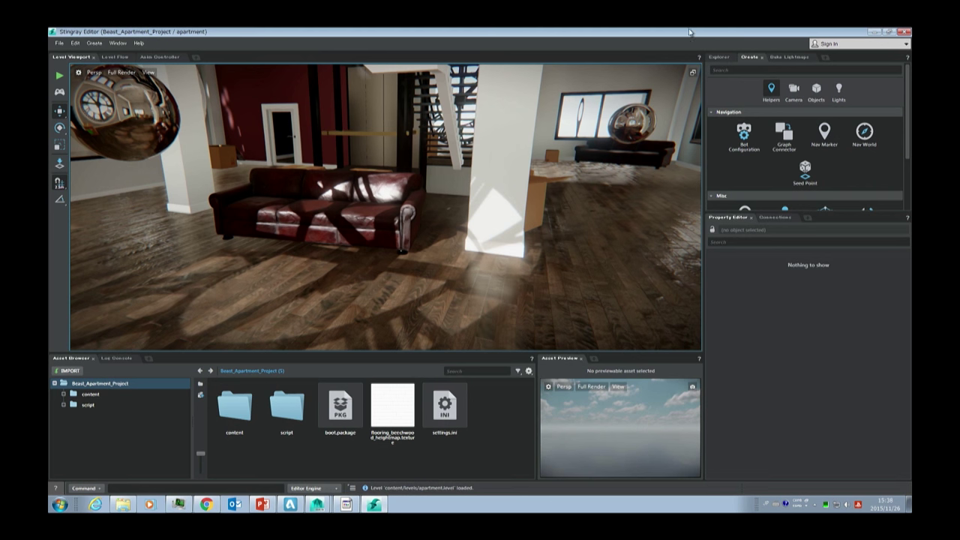
click(717, 58)
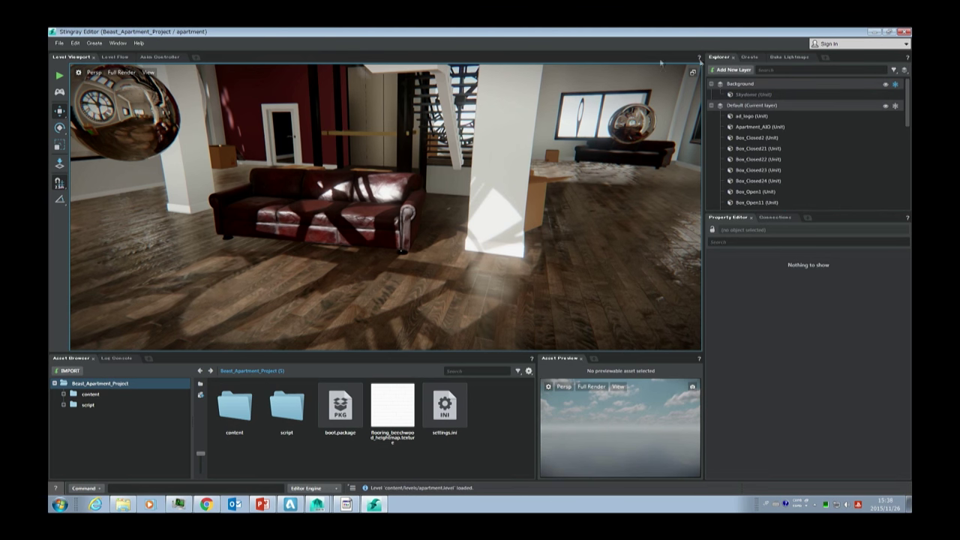
click(95, 43)
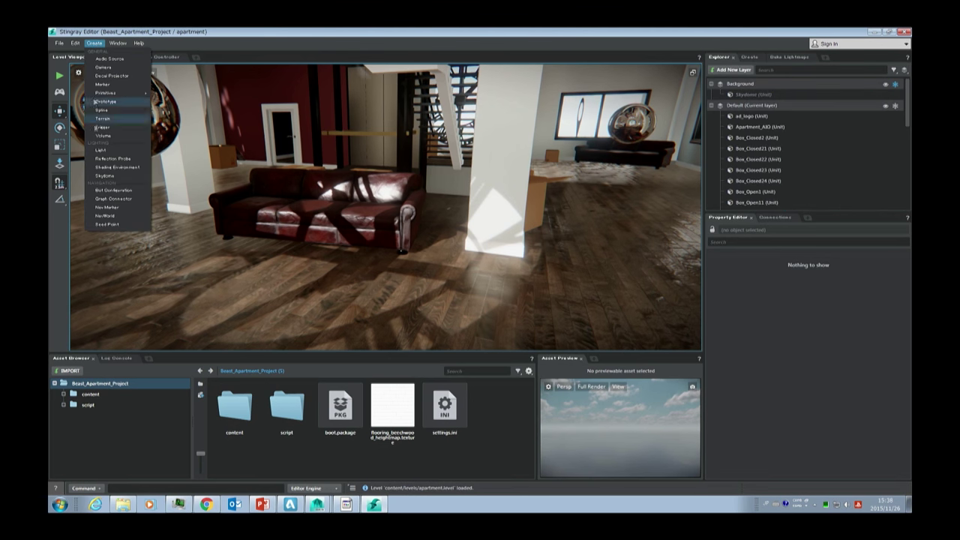
click(108, 167)
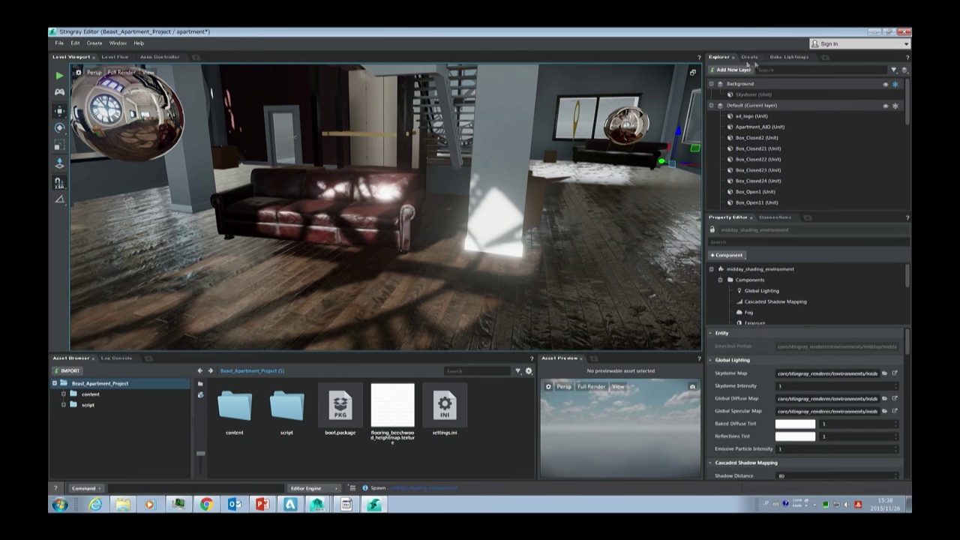
- Switch the Explorer from layer display to explorer display and select the Global Lighting component of midday_shading_environment
click(904, 70)
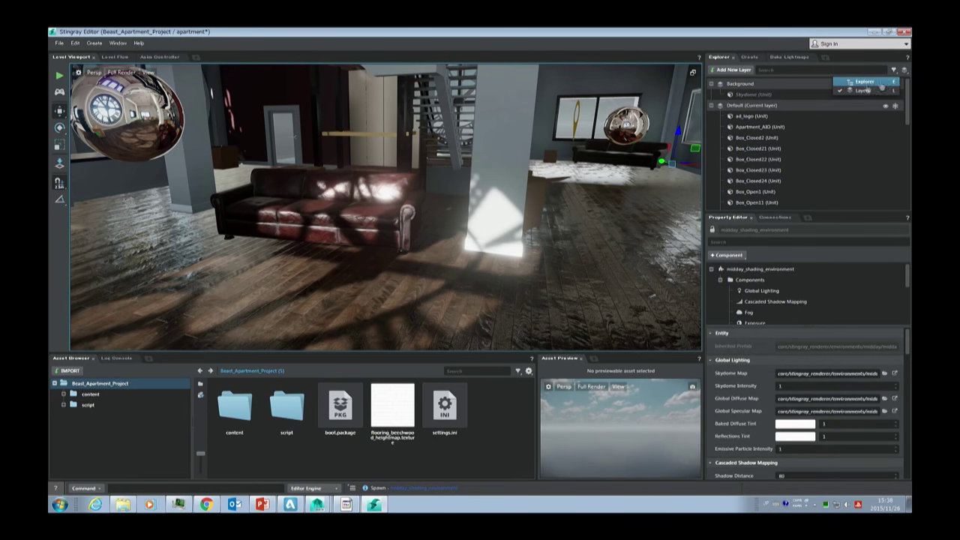
click(875, 81)
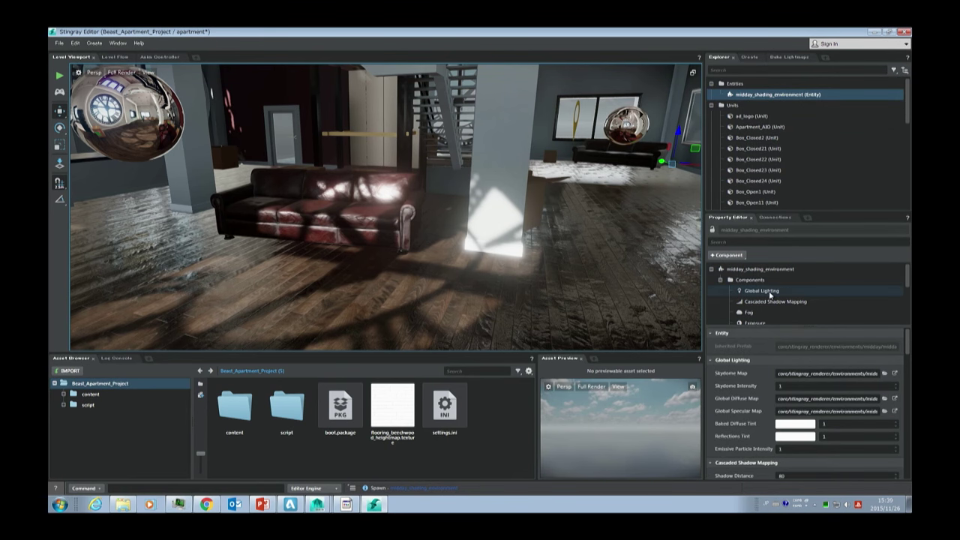
click(761, 291)
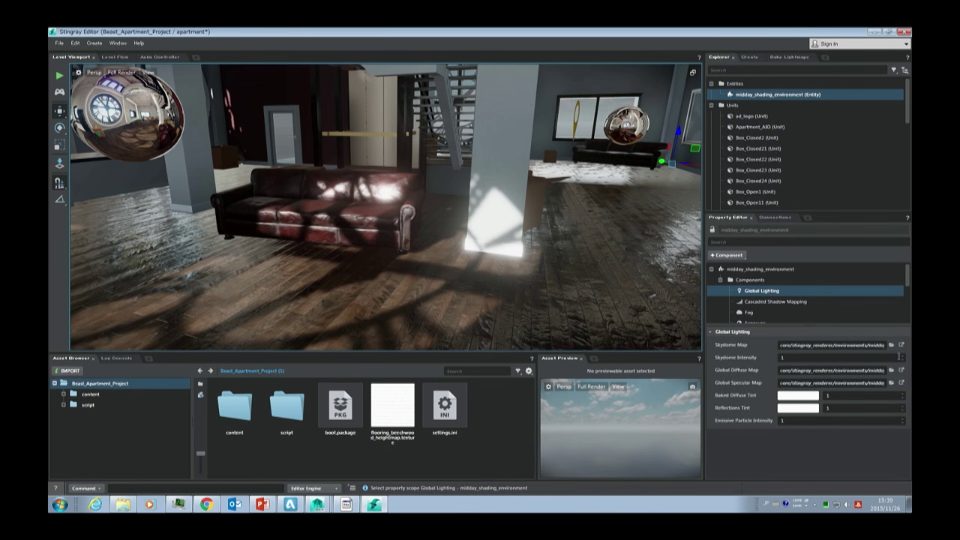
- Try a Skydome Intensity of about 7.81 and a different Baked Diffuse Tint strength, undoing both, and try adjusting the Reflections Tint strength
mouse_move(905, 359)
mouse_down()
mouse_move(905, 334)
mouse_move(906, 343)
mouse_up()
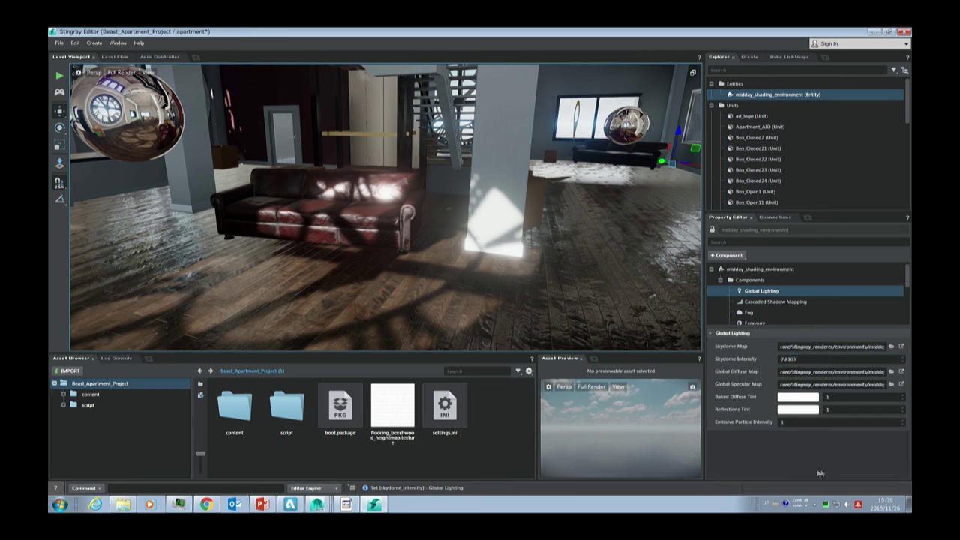
key(ctrl+z)
mouse_move(902, 401)
mouse_down()
mouse_move(901, 362)
mouse_move(903, 420)
mouse_move(892, 412)
mouse_up()
key(ctrl+z)
mouse_move(903, 411)
mouse_down()
mouse_move(907, 388)
mouse_move(907, 397)
mouse_up()
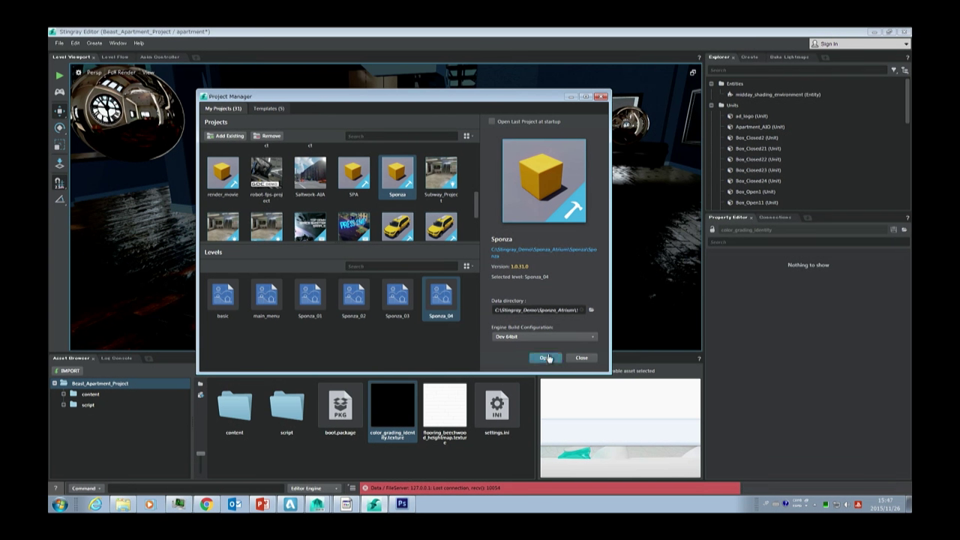
- Open the Sponza_04 level of the Sponza project without saving the changes to the apartment level
click(547, 357)
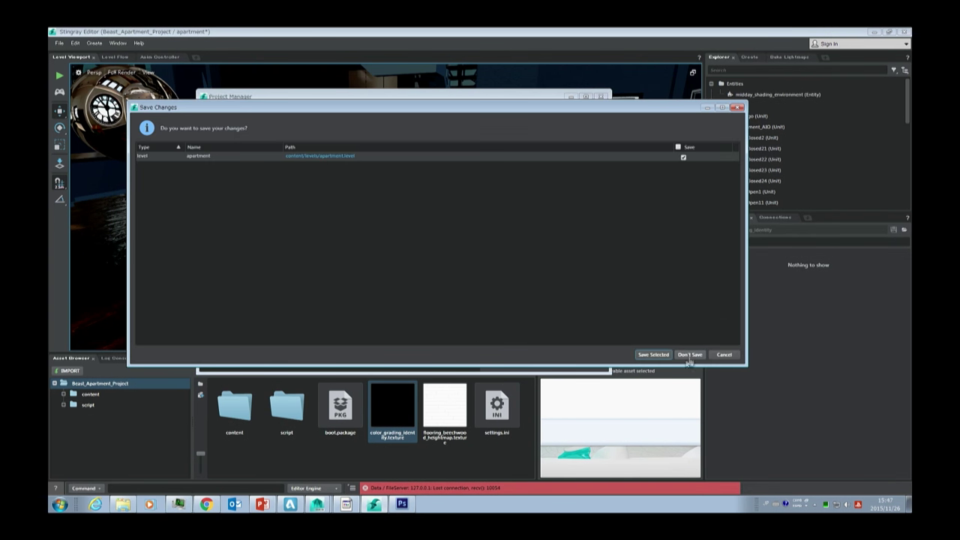
click(687, 356)
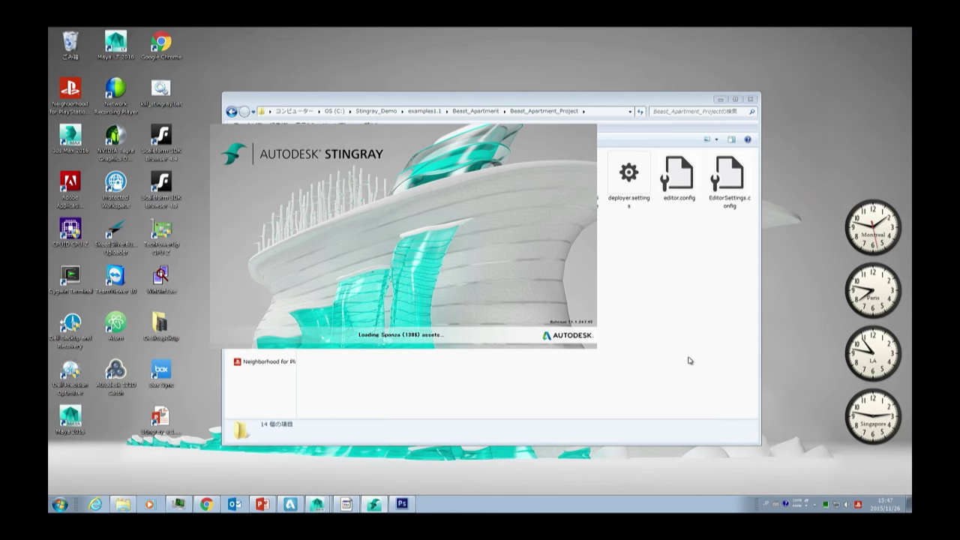
- Switch to Chrome and bring up the Stingray help page on distributed light baking
click(206, 503)
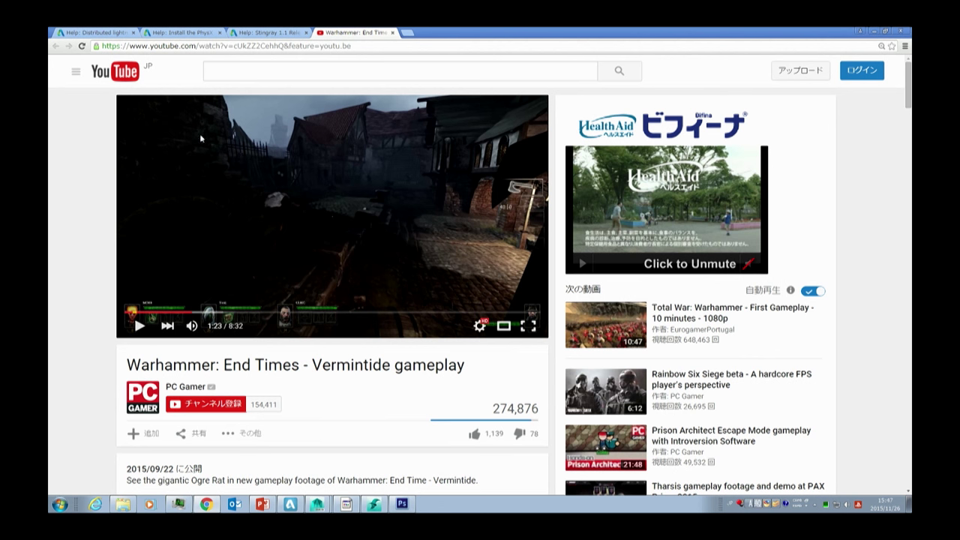
click(95, 33)
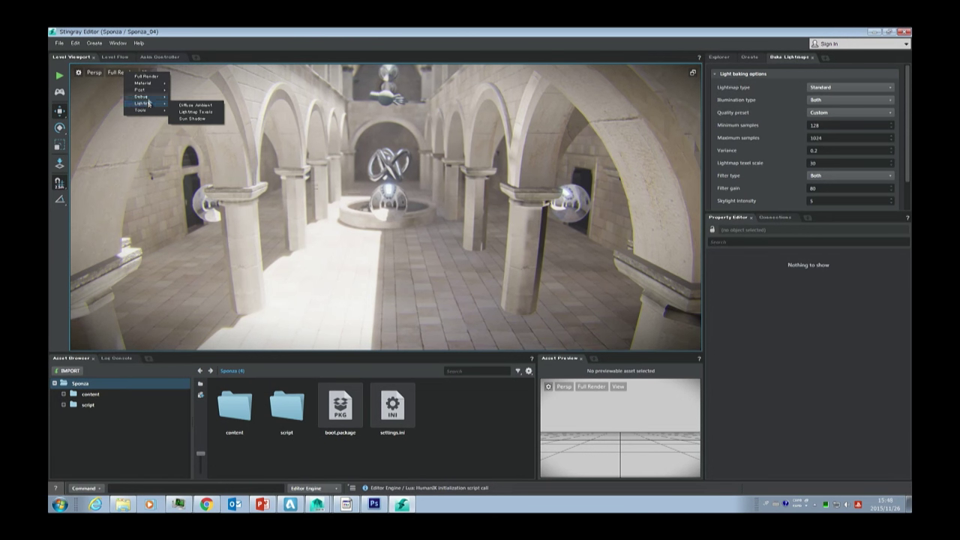
- View the Sponza level in the Diffuse Ambient lighting mode and in the Lightmap Texels mode
click(239, 49)
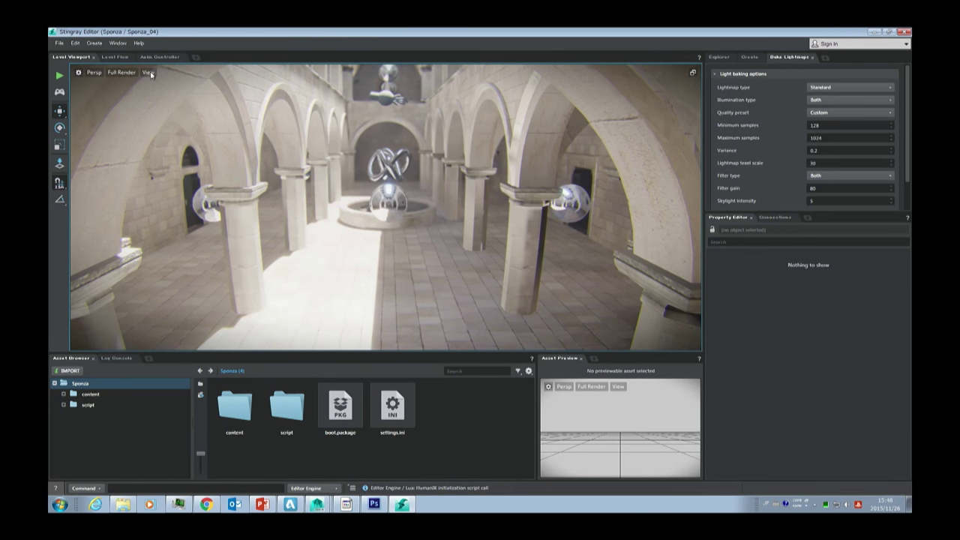
click(120, 72)
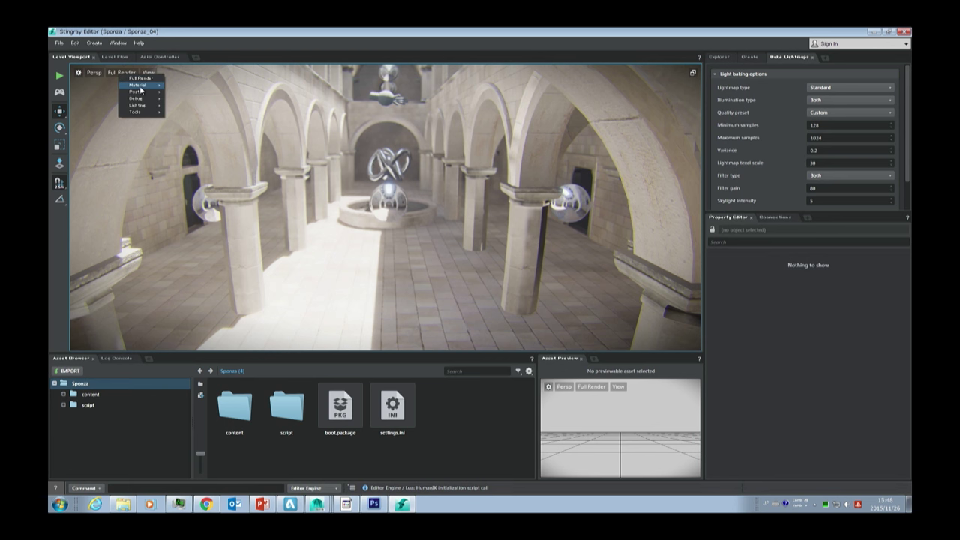
mouse_move(140, 106)
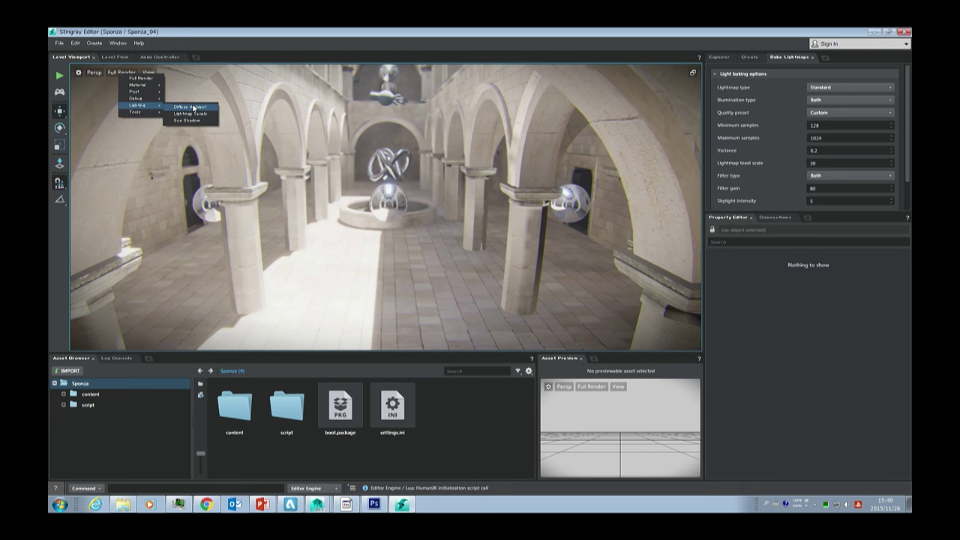
click(192, 108)
click(128, 73)
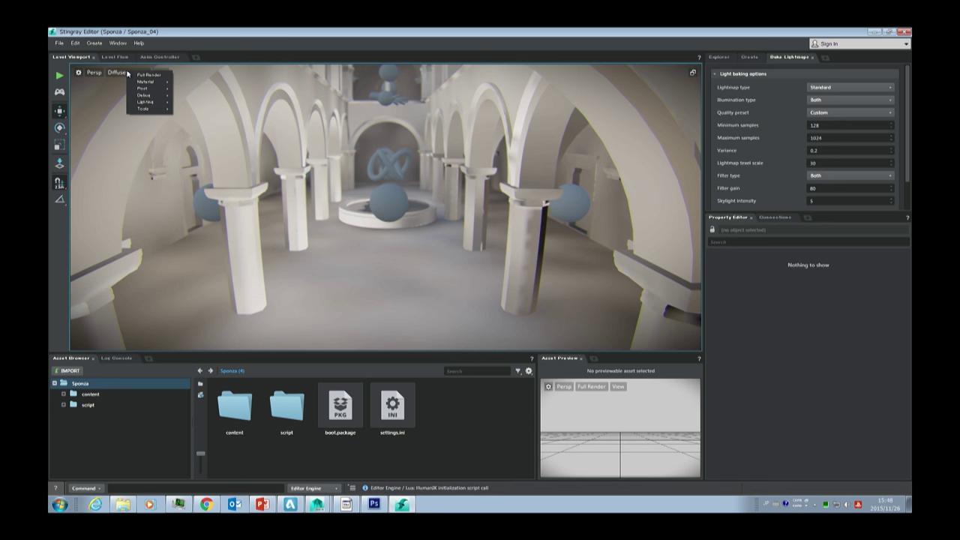
mouse_move(145, 102)
click(198, 110)
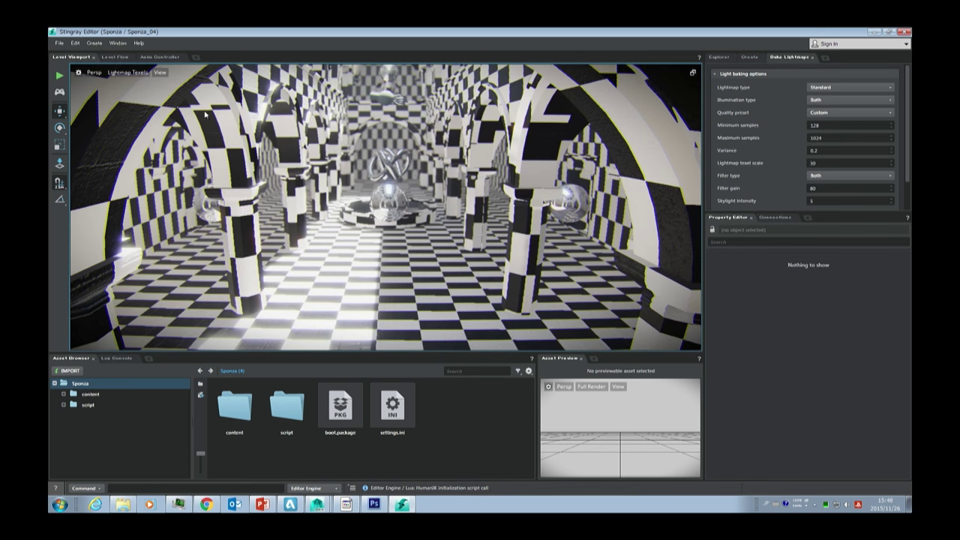
- View the level's Albedo Color and return the viewport to the Diffuse Ambient lighting mode
click(124, 75)
mouse_move(146, 104)
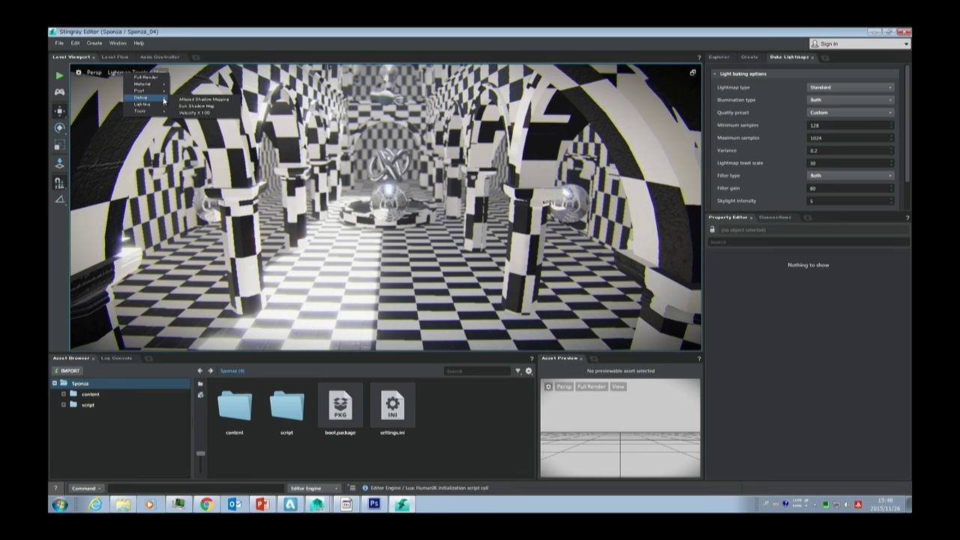
click(191, 86)
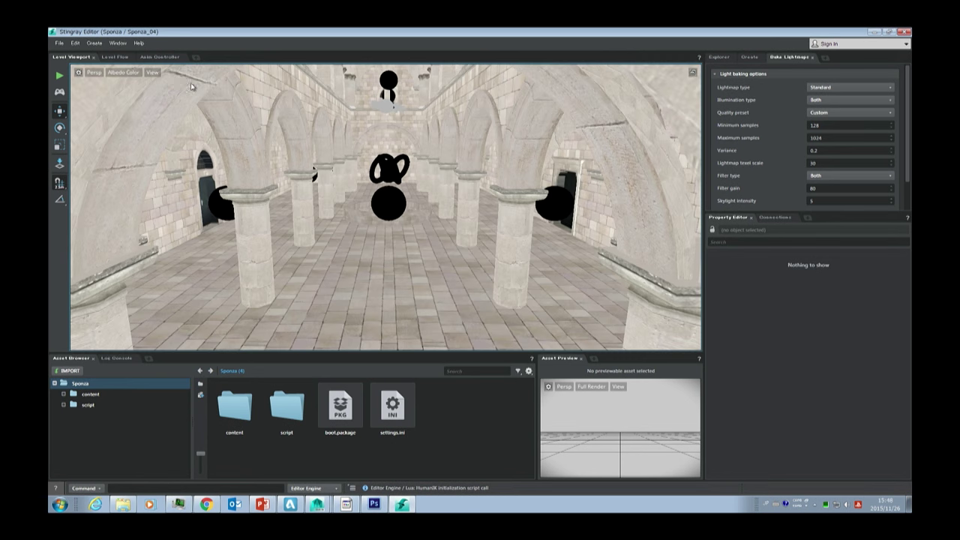
click(131, 75)
mouse_move(152, 84)
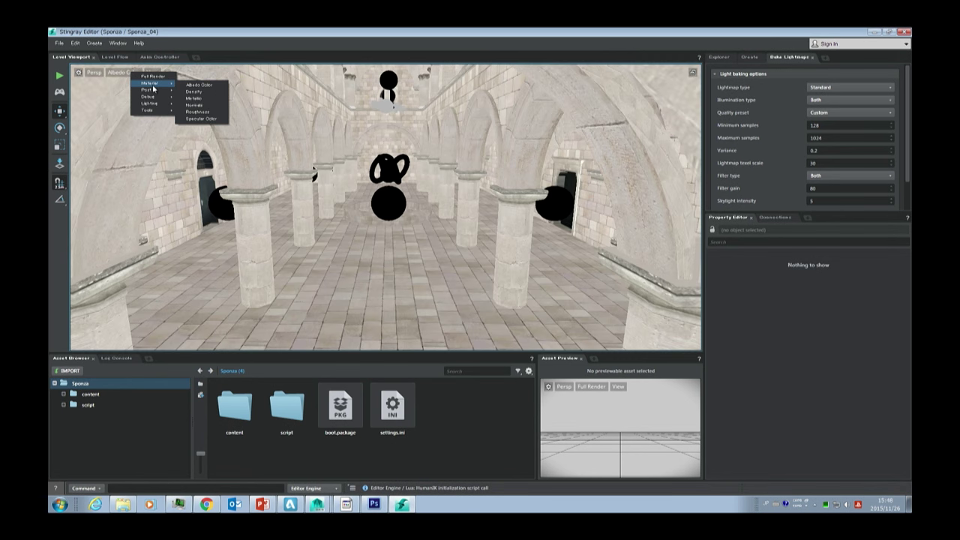
mouse_move(150, 103)
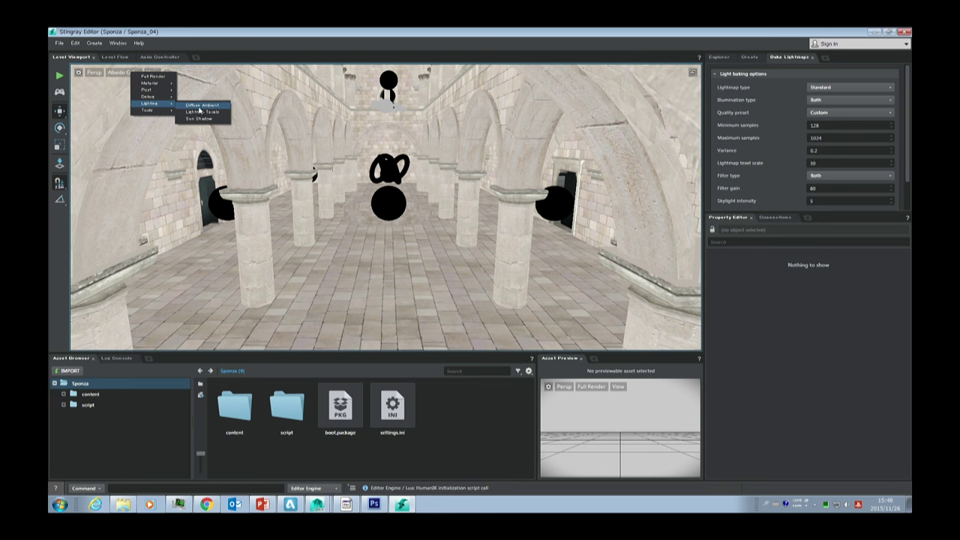
click(199, 105)
- Show the FPS and Artist Performance HUD overlays in the level viewport
click(161, 77)
click(162, 74)
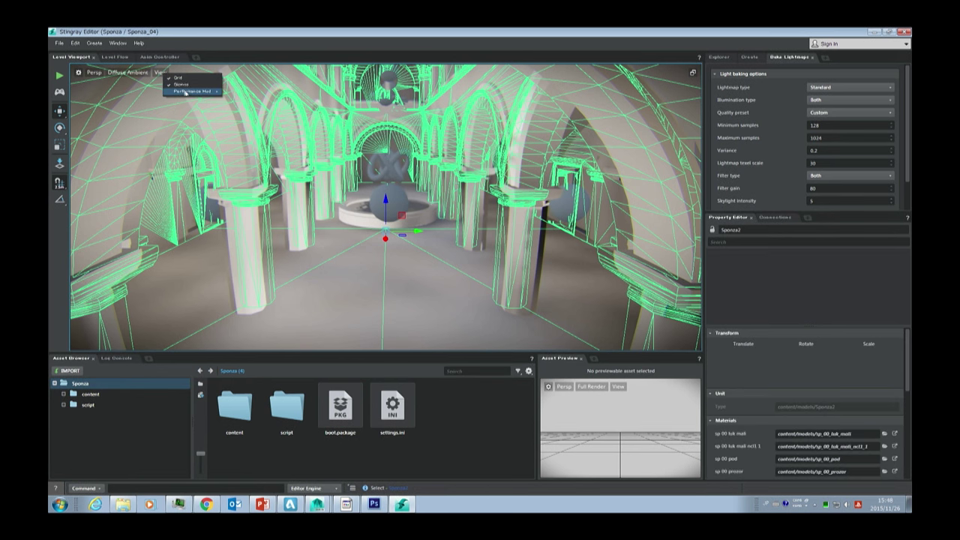
mouse_move(193, 90)
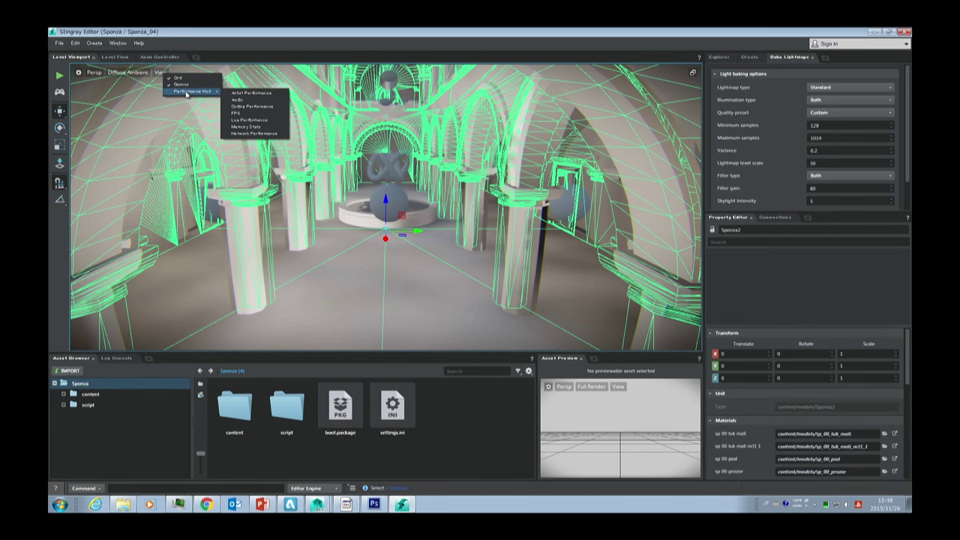
click(260, 113)
click(161, 72)
mouse_move(192, 90)
click(243, 91)
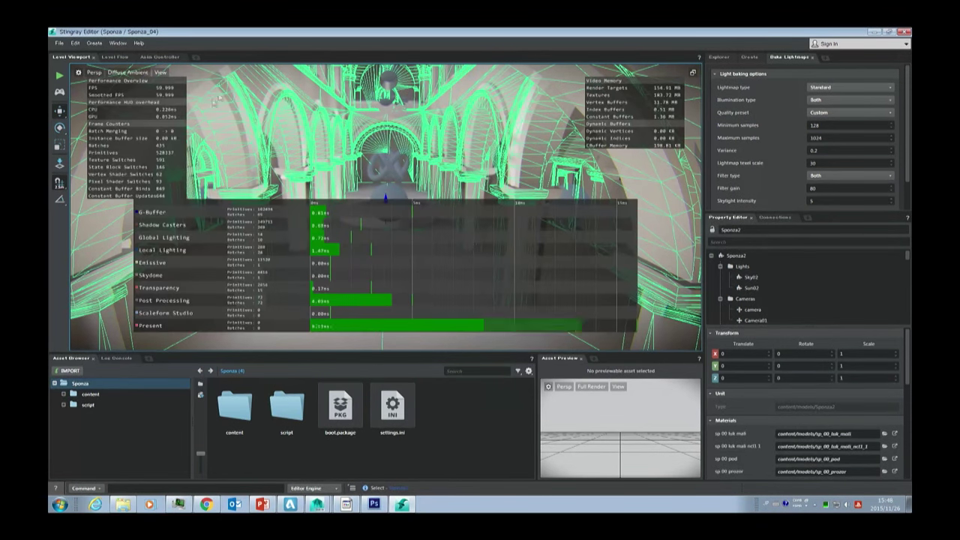
- Hide the Artist Performance and FPS overlays and clear the selection of the Sponza2 unit
click(160, 72)
mouse_move(196, 90)
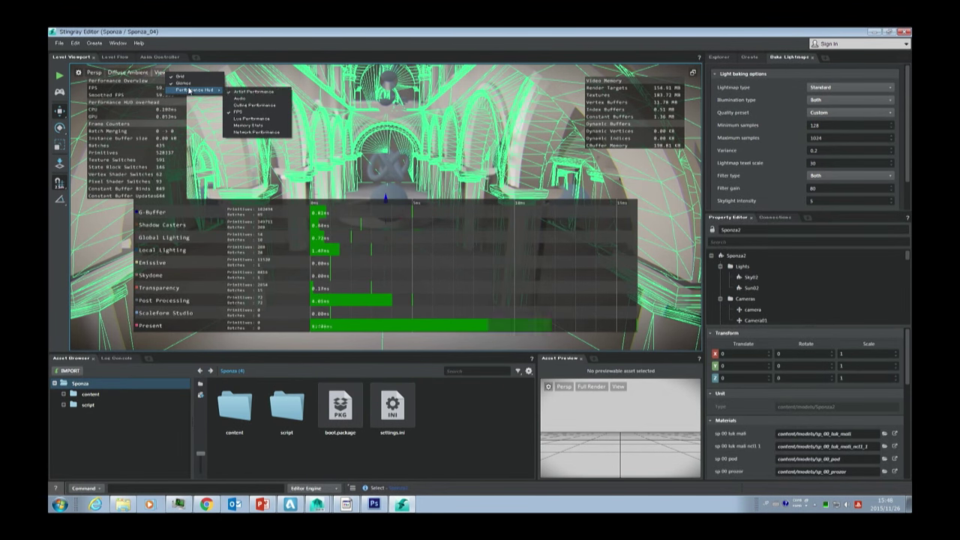
click(246, 92)
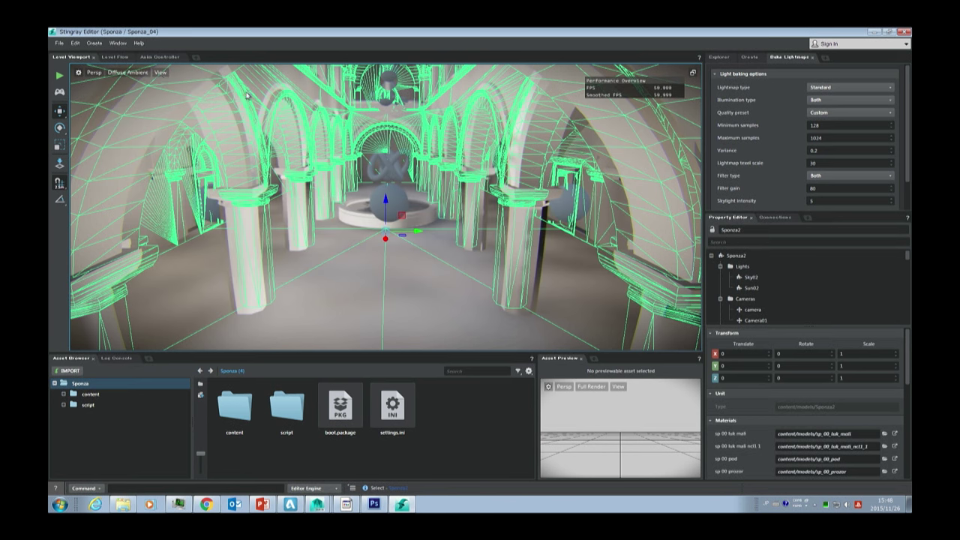
click(160, 75)
mouse_move(190, 92)
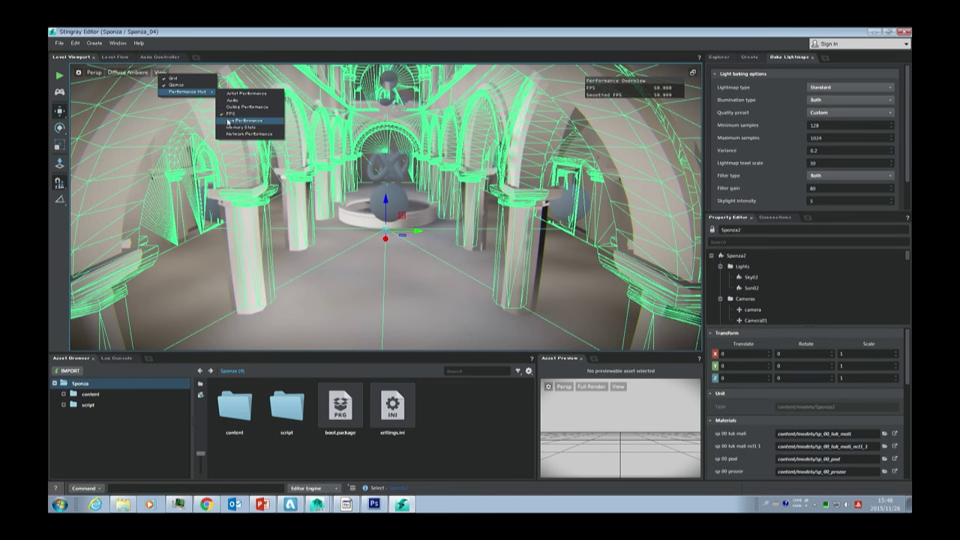
click(229, 120)
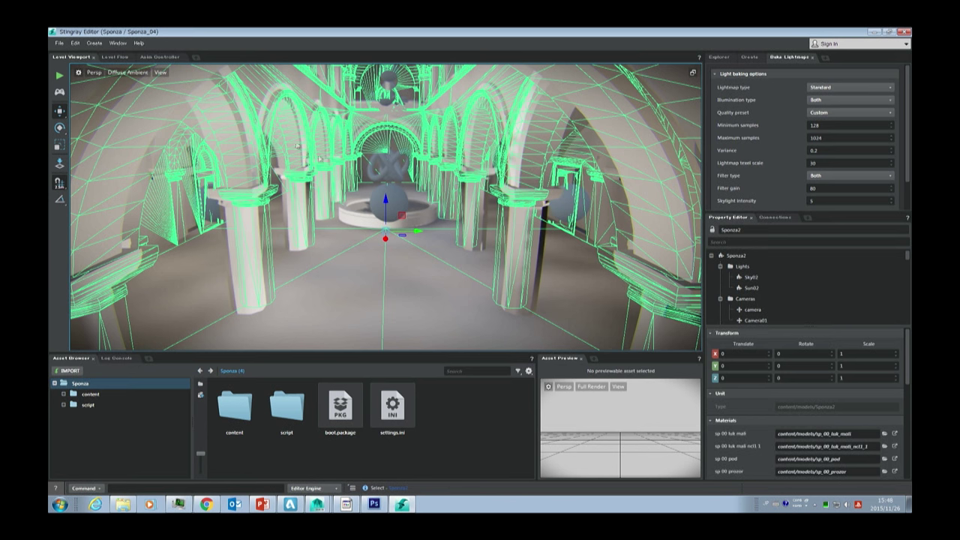
scroll(401, 160, down, 3)
key(Escape)
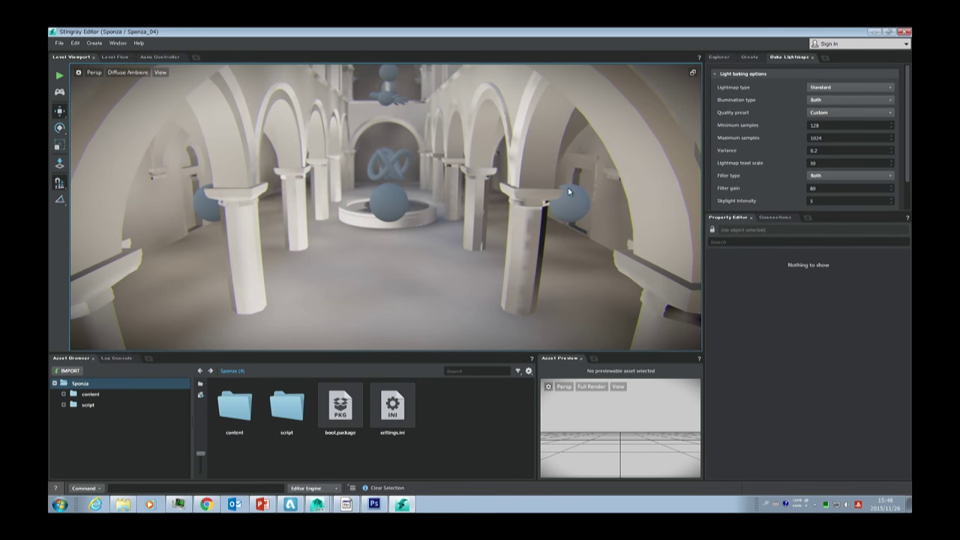
- Check the available light baking quality presets, keeping Custom, and open the Windows Task Manager
click(854, 113)
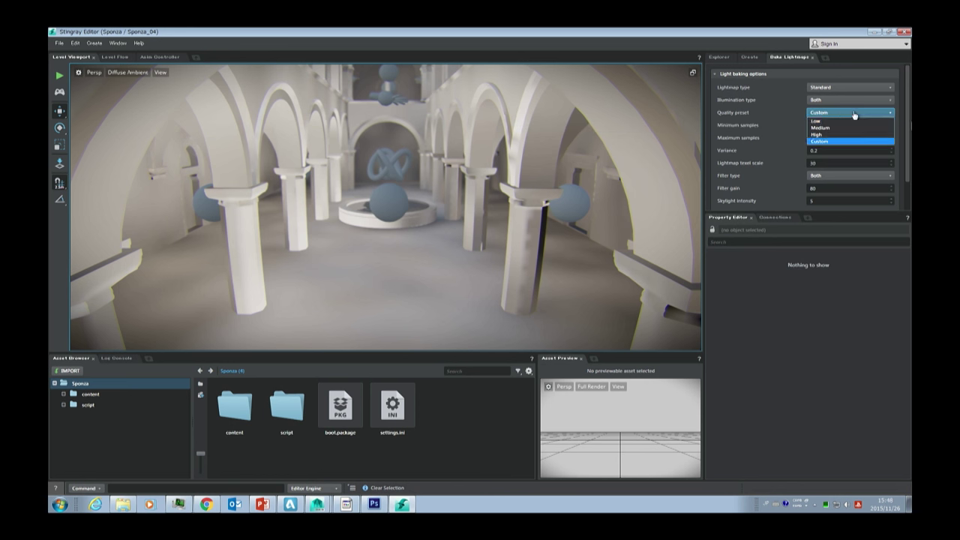
click(658, 33)
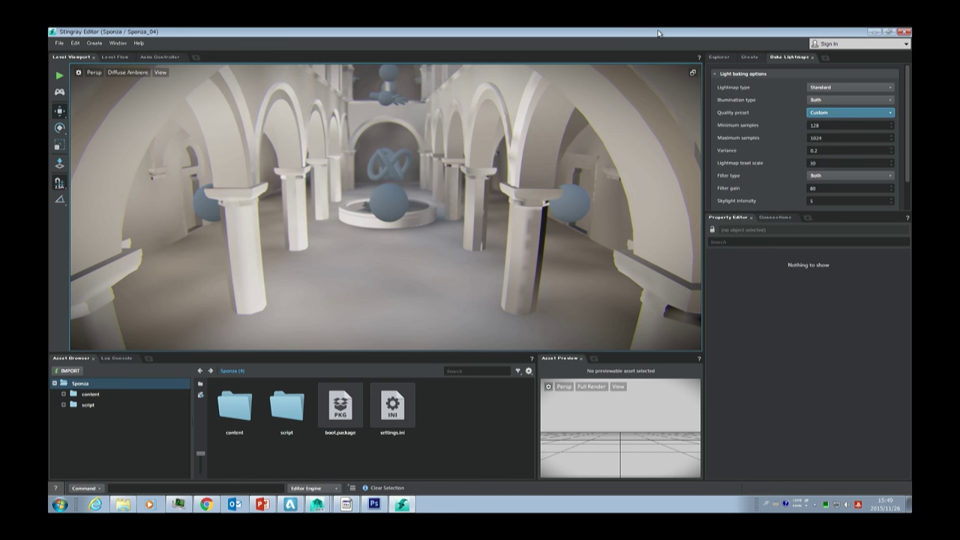
right_click(555, 510)
click(579, 484)
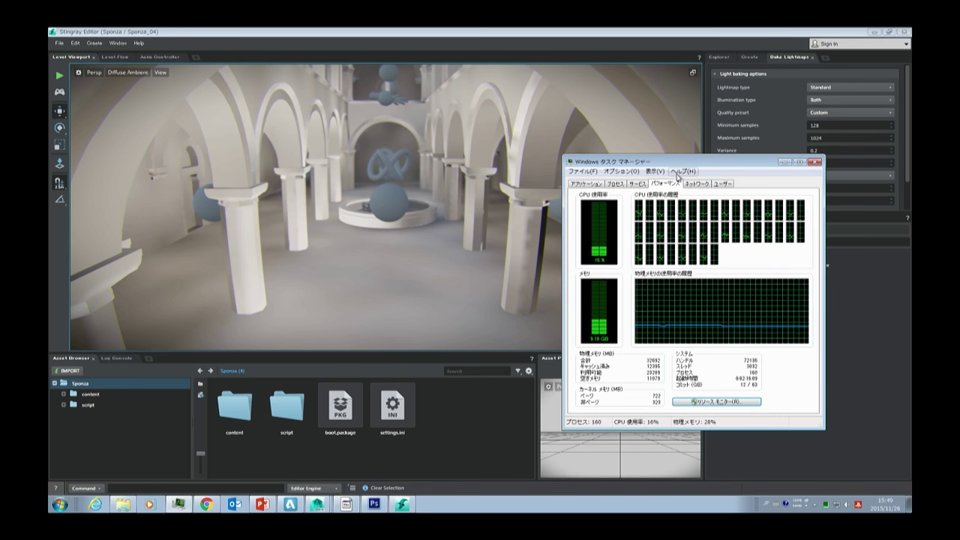
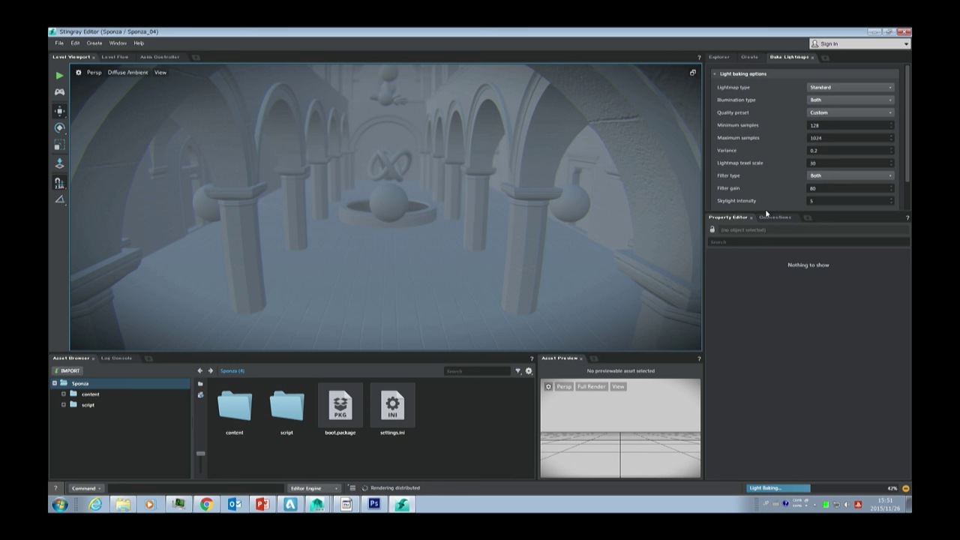
- Set the viewport to Full Render and frame the Water_pool unit in a close view from above
click(120, 77)
click(135, 86)
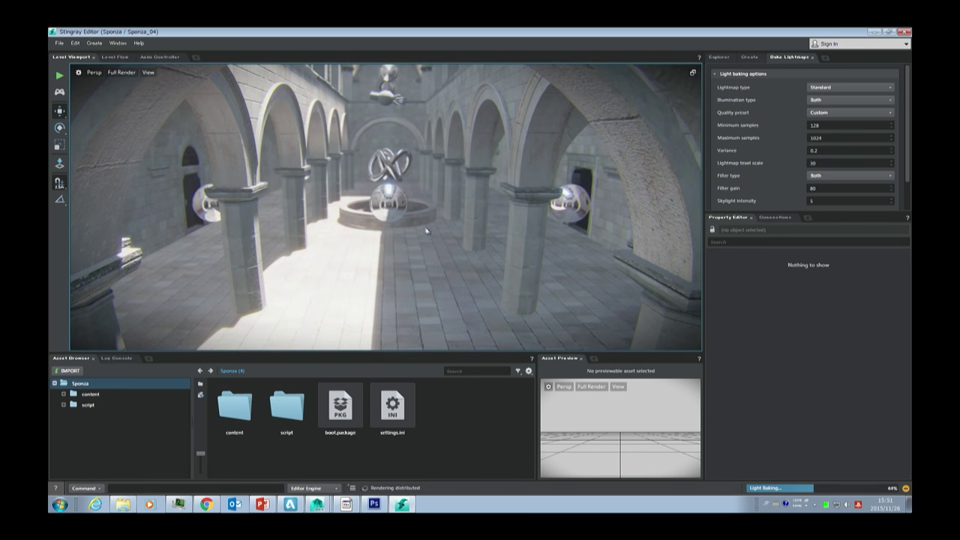
click(391, 216)
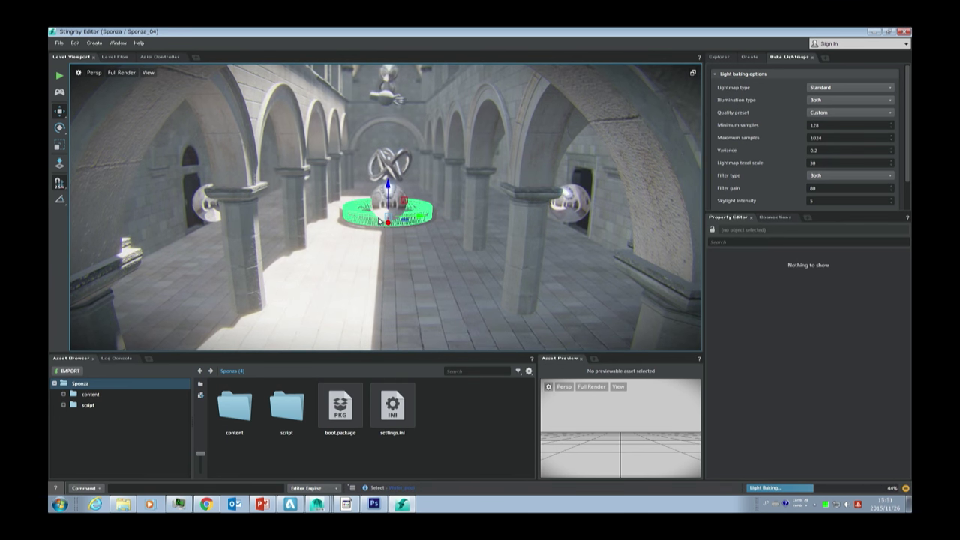
key(f)
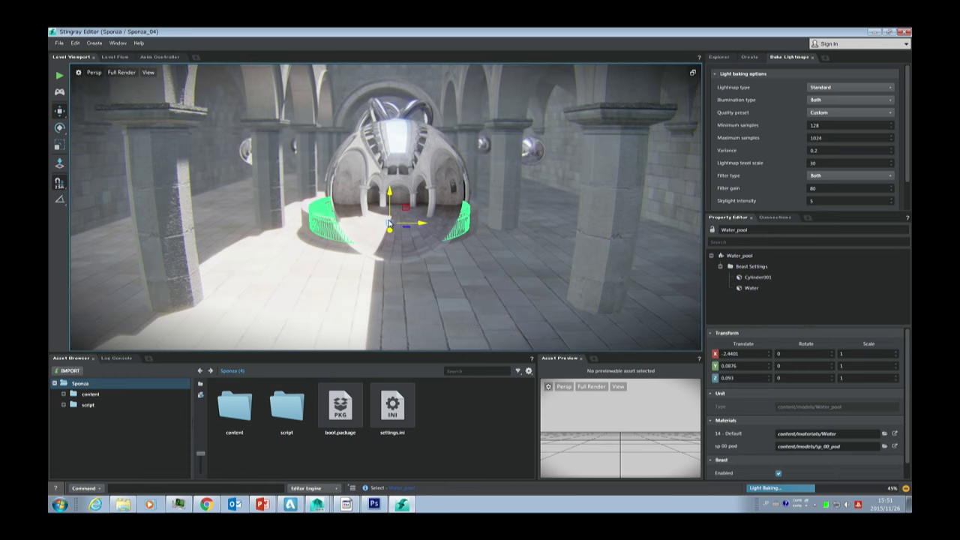
alt+drag(374, 212, 384, 225)
alt+right_drag(385, 225, 357, 142)
alt+drag(357, 143, 411, 303)
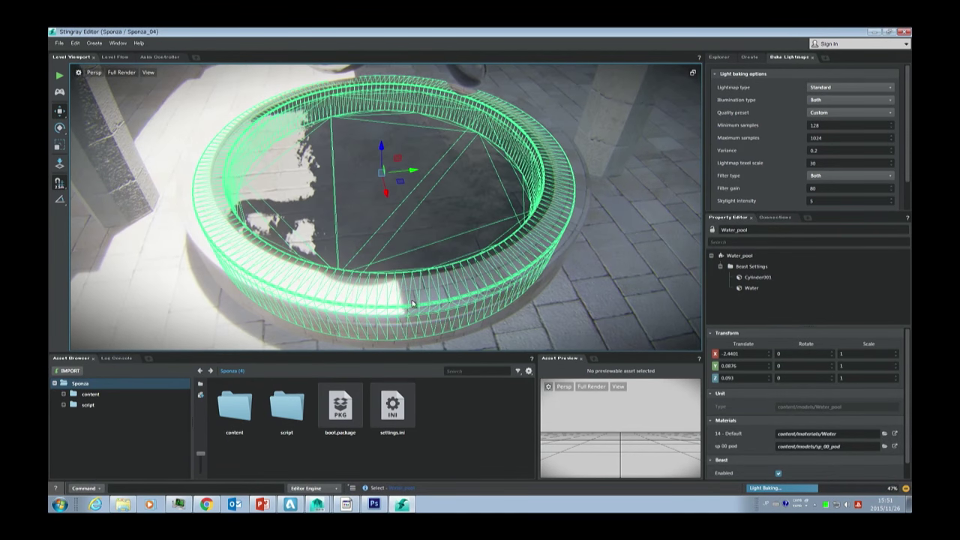
- Deselect the pool and examine the lighting on its water surface, the courtyard and the surrounding arcades
click(405, 217)
scroll(401, 210, up, 5)
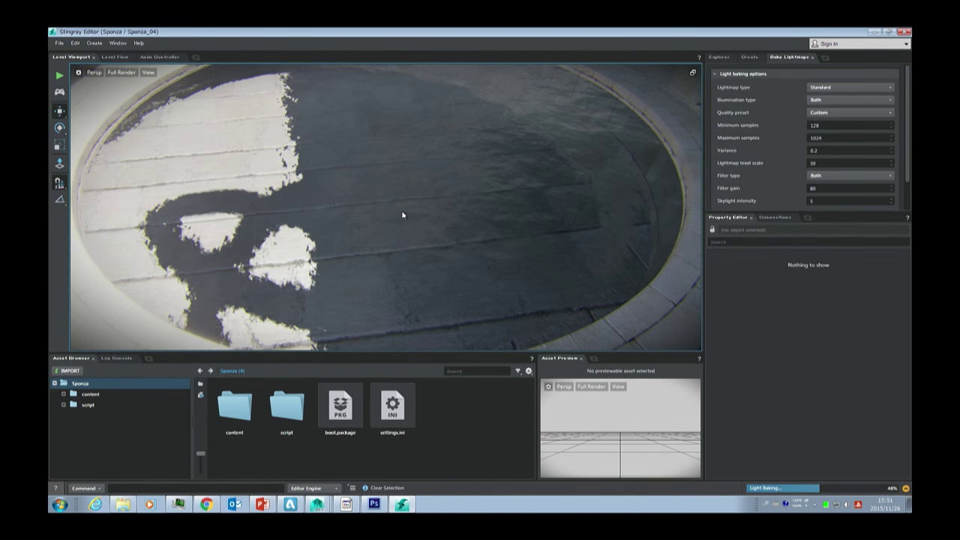
scroll(401, 210, up, 2)
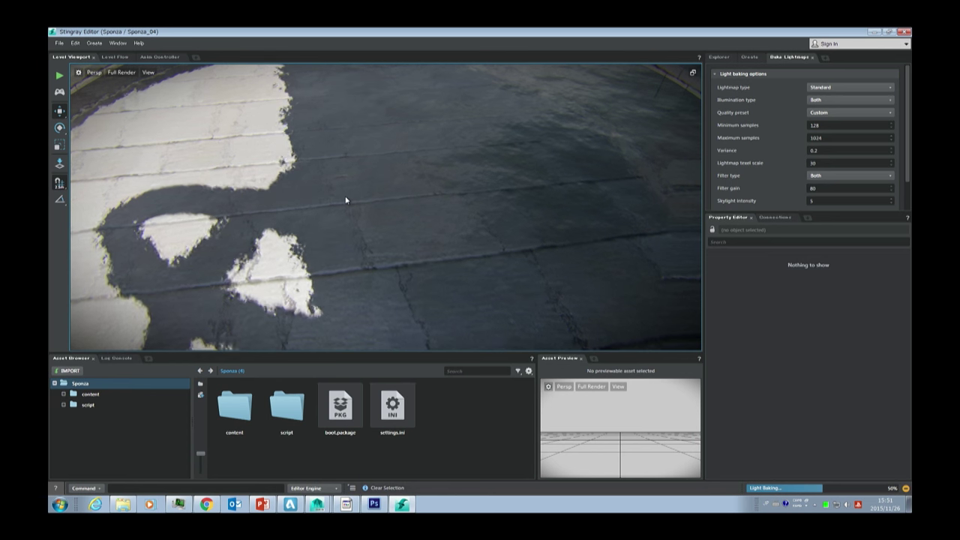
mouse_move(344, 199)
right_down()
mouse_move(355, 132)
mouse_move(335, 189)
right_up()
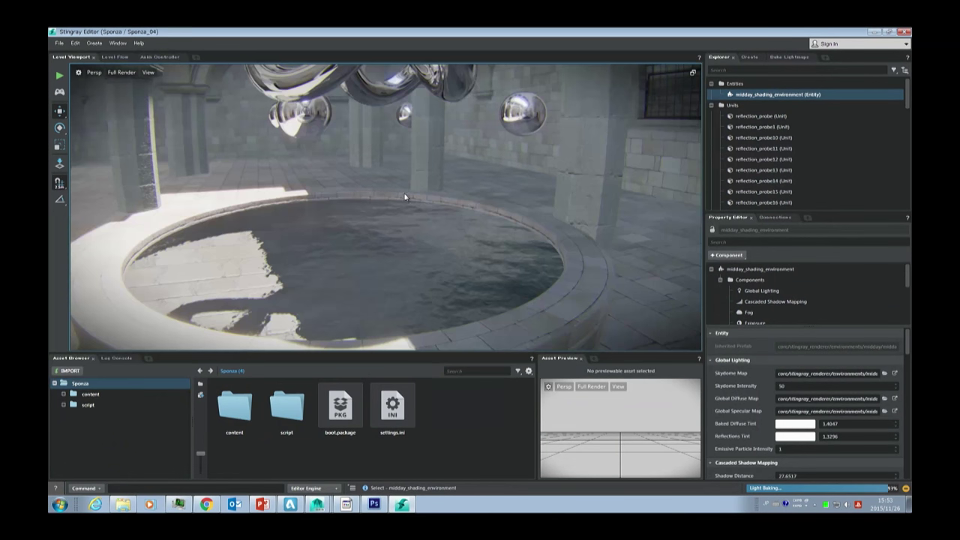
mouse_move(416, 223)
right_down()
mouse_move(459, 143)
mouse_move(428, 173)
mouse_move(452, 160)
mouse_move(442, 109)
right_up()
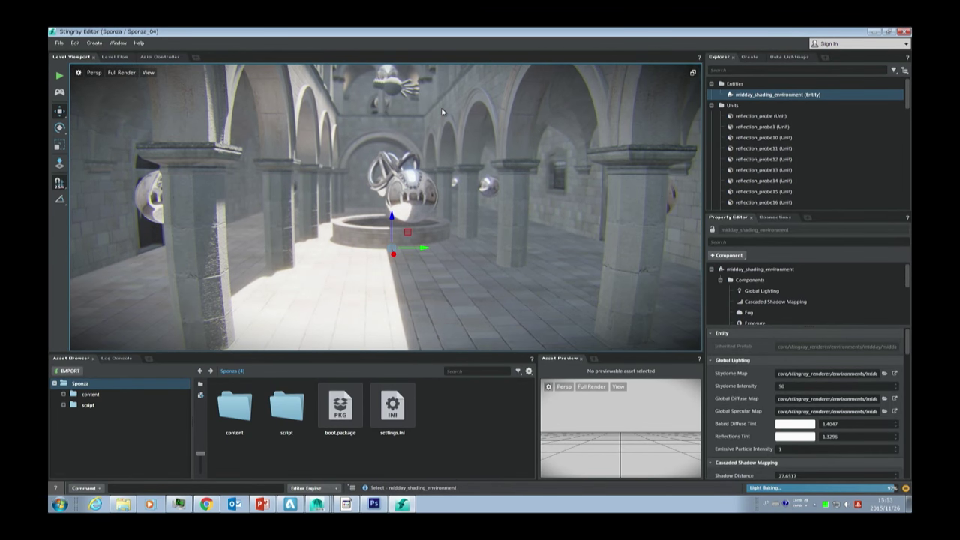
mouse_move(306, 241)
right_down()
mouse_move(297, 235)
mouse_move(346, 231)
mouse_move(285, 239)
right_up()
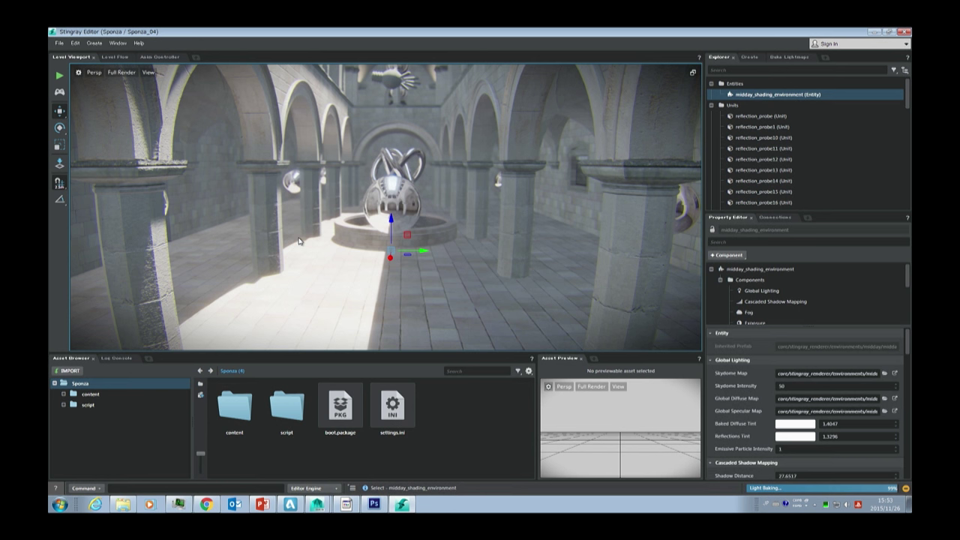
right_drag(317, 212, 375, 160)
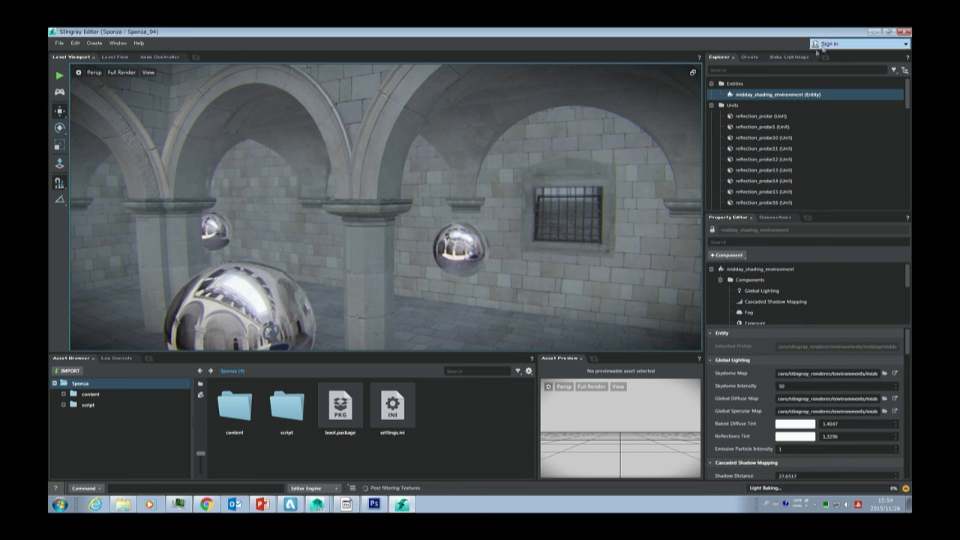
- Bring up the Bake Lightmaps options and show the settings down to Live bake
click(793, 57)
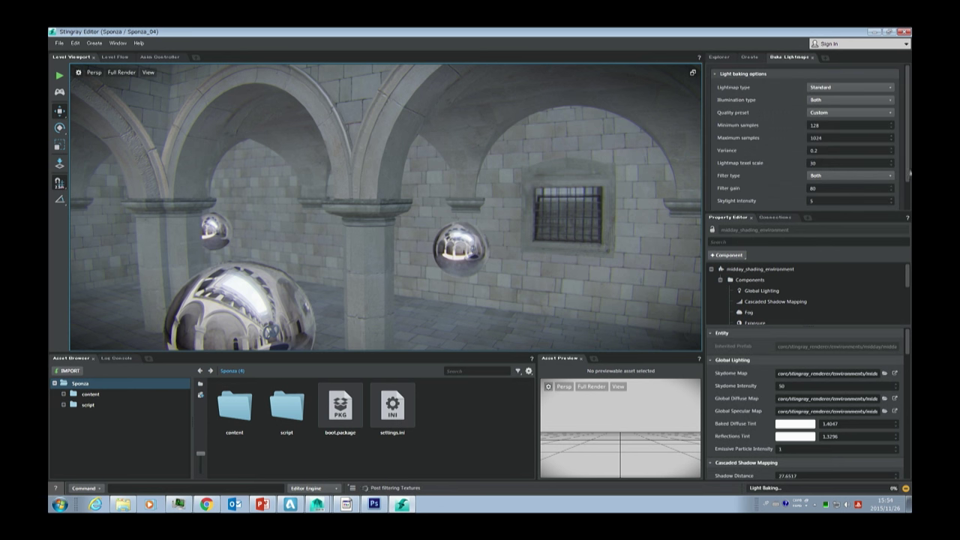
scroll(725, 164, down, 1)
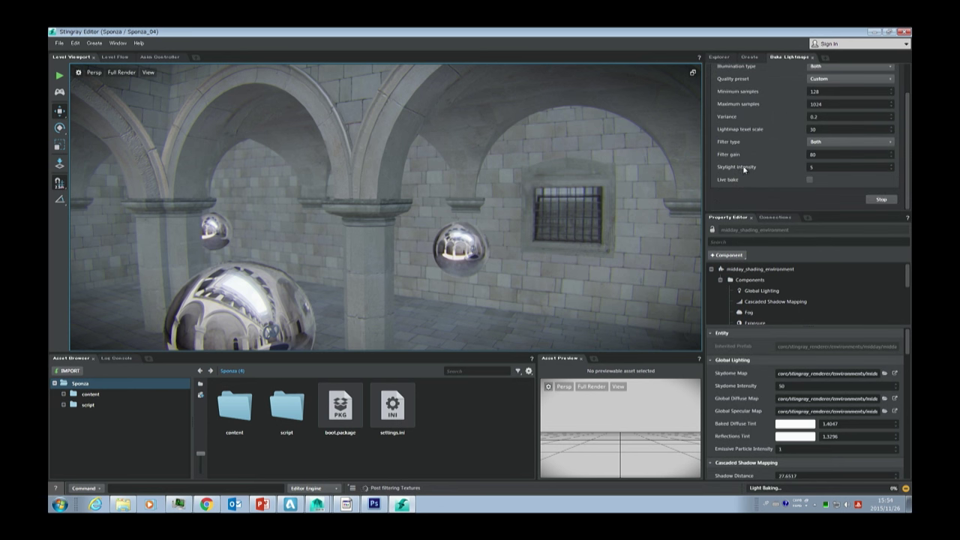